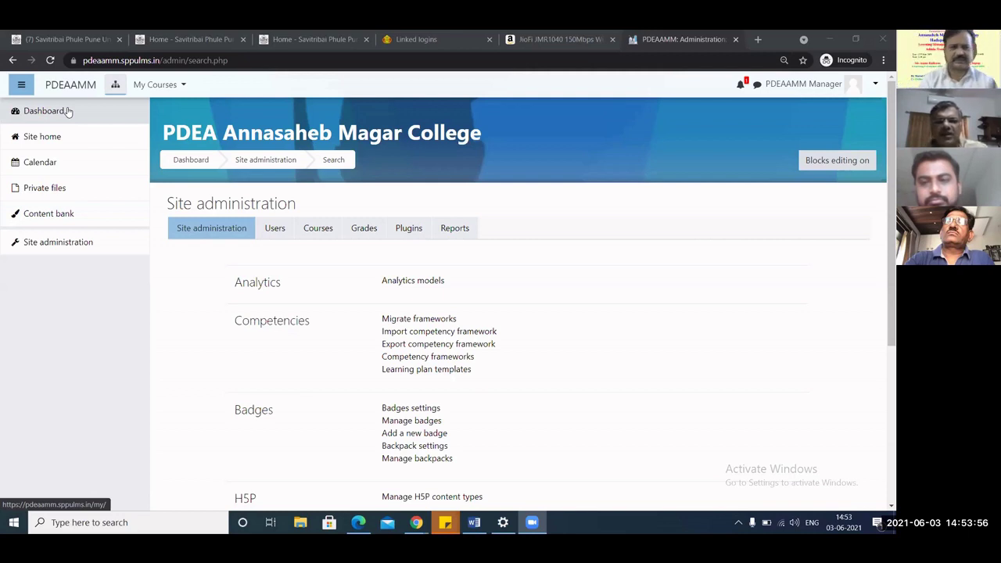
Bring the browser to the front and open Site administration from the Dashboard
key("alt+Tab")
left_click(68, 112)
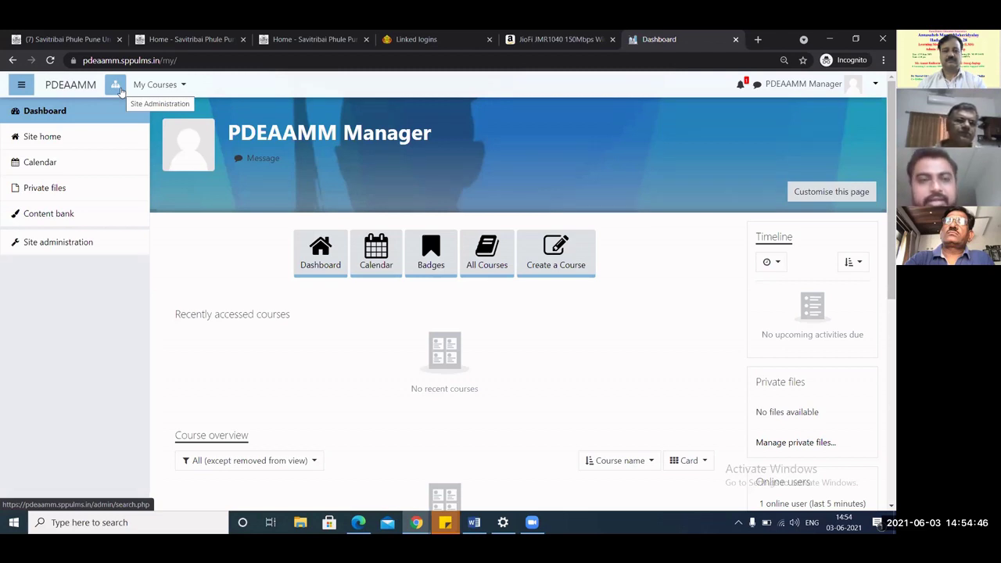
left_click(115, 86)
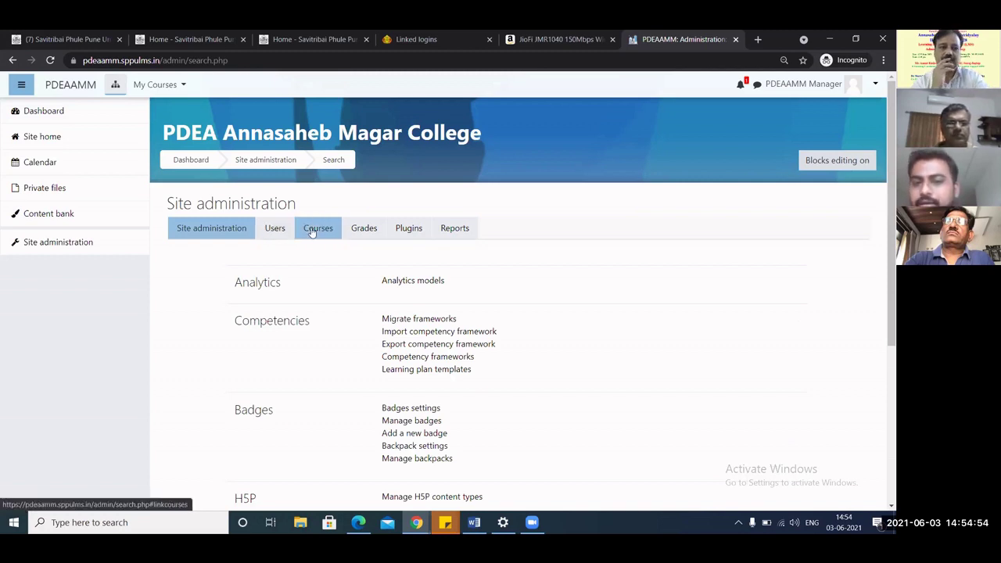
View the Users settings and the Browse list of users, then return to the Dashboard
left_click(275, 229)
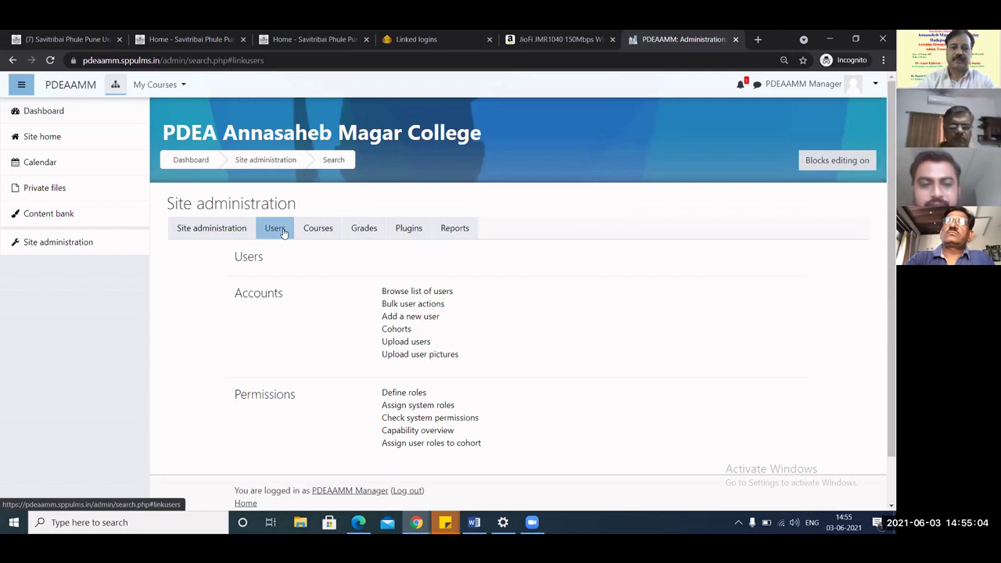
left_click(399, 292)
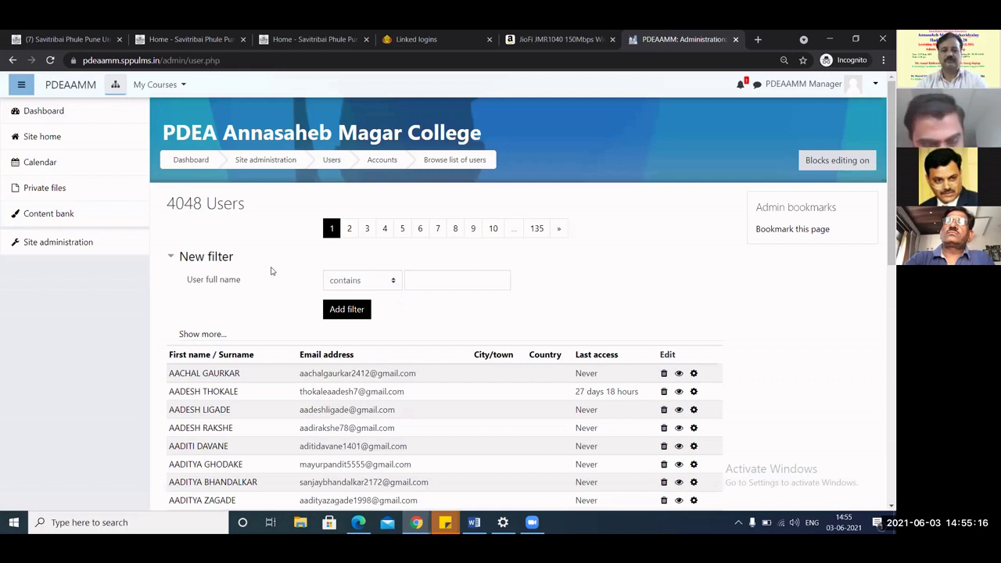
left_click(13, 62)
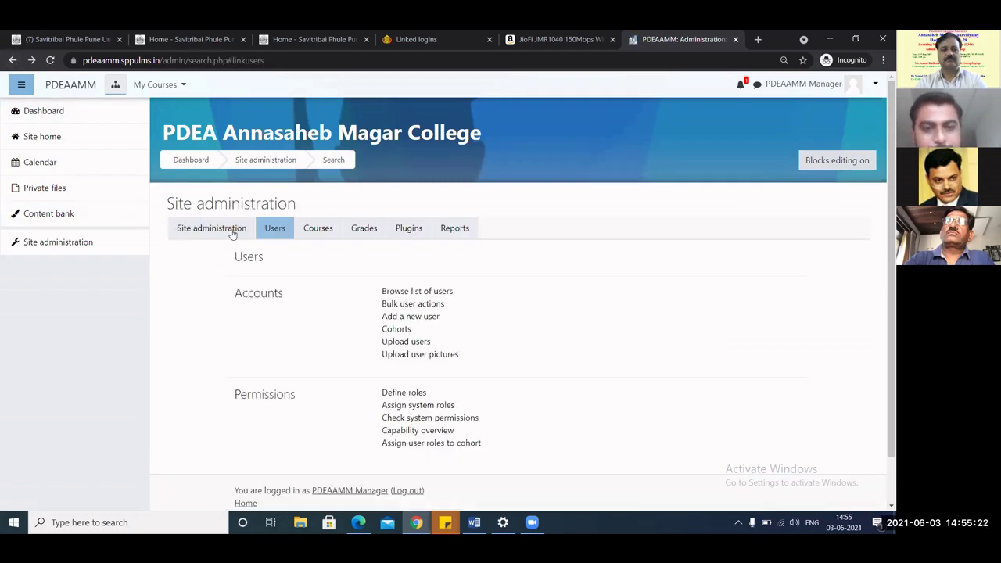
left_click(48, 119)
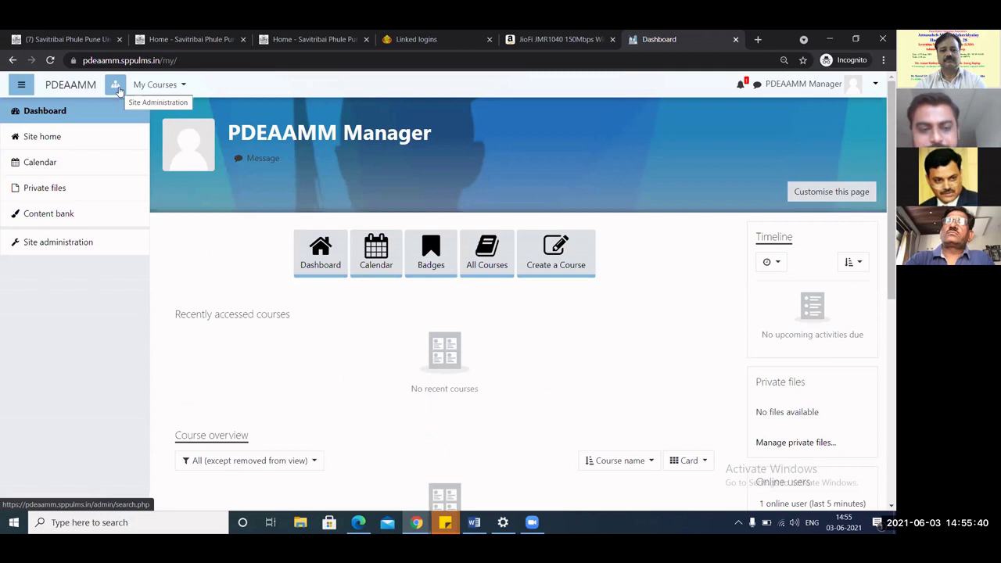
Go to Site administration > Users > Browse list of users to show all 4048 users
left_click(116, 86)
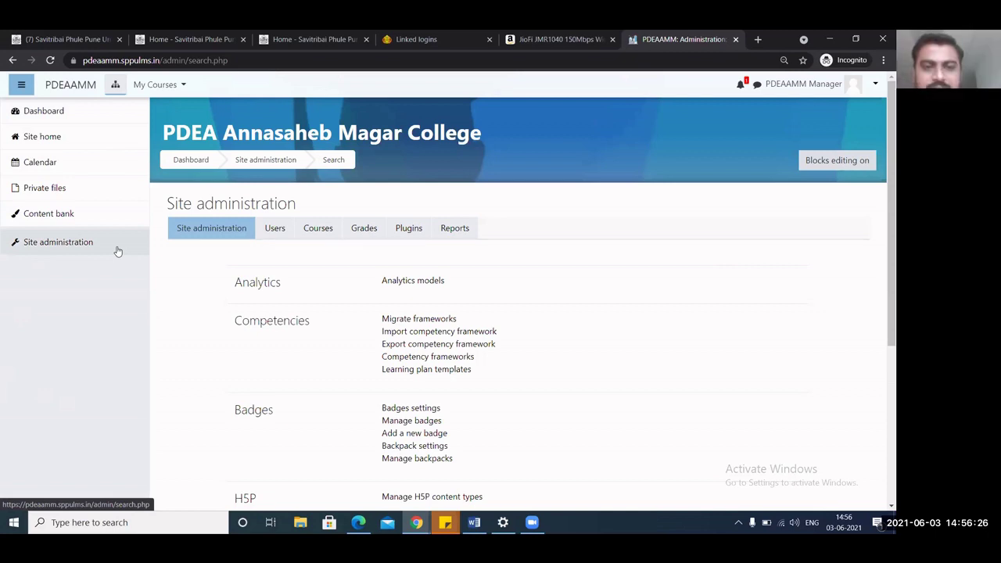
left_click(273, 236)
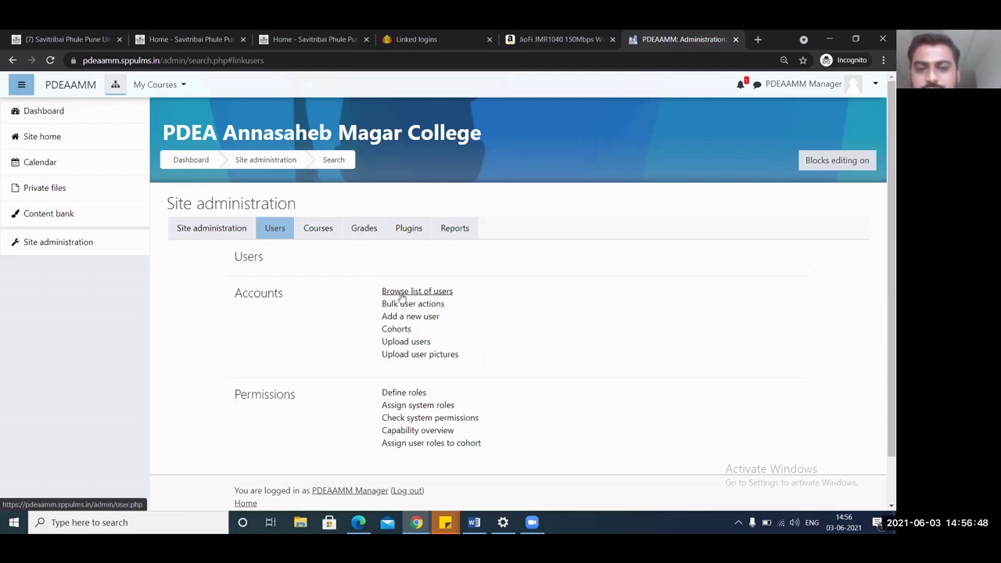
left_click(401, 293)
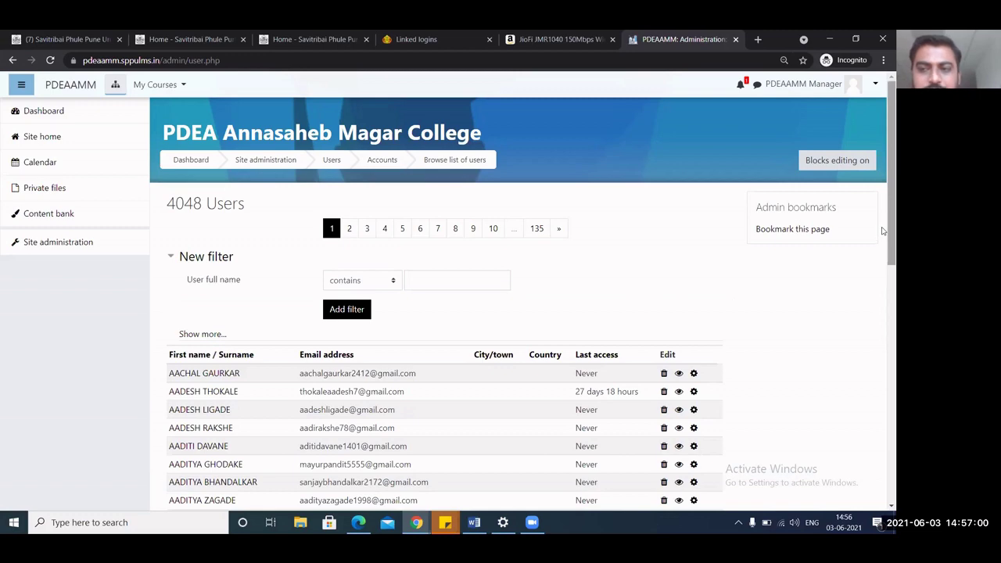
Scroll down the user list to reach the pagination bar
scroll(882, 235, "down", 3)
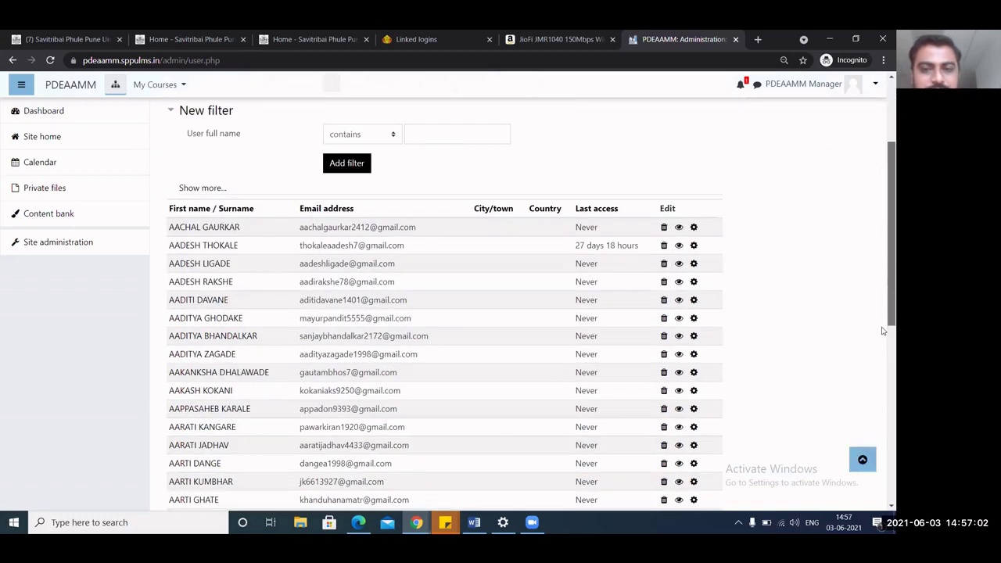
scroll(882, 352, "down", 6)
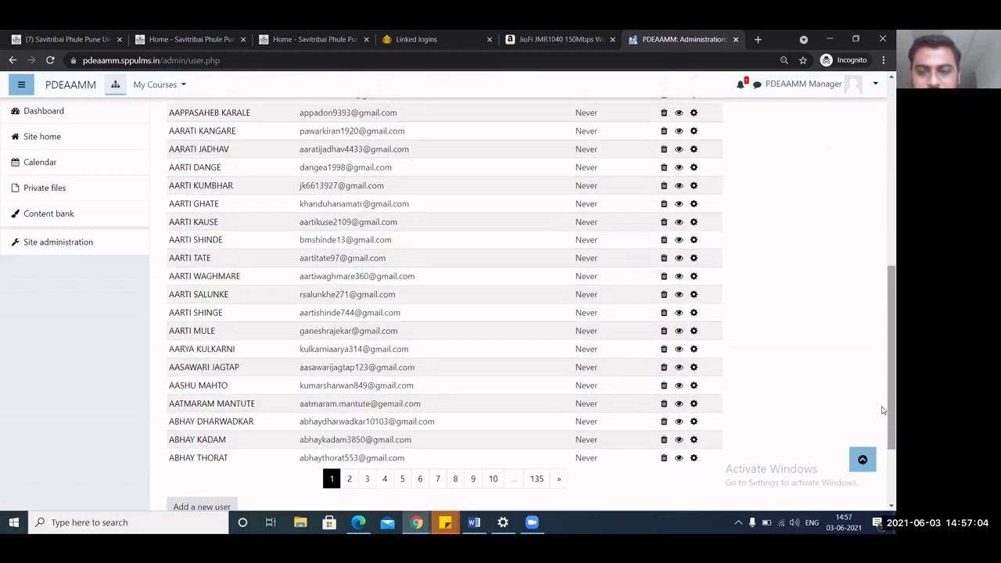
scroll(883, 450, "down", 2)
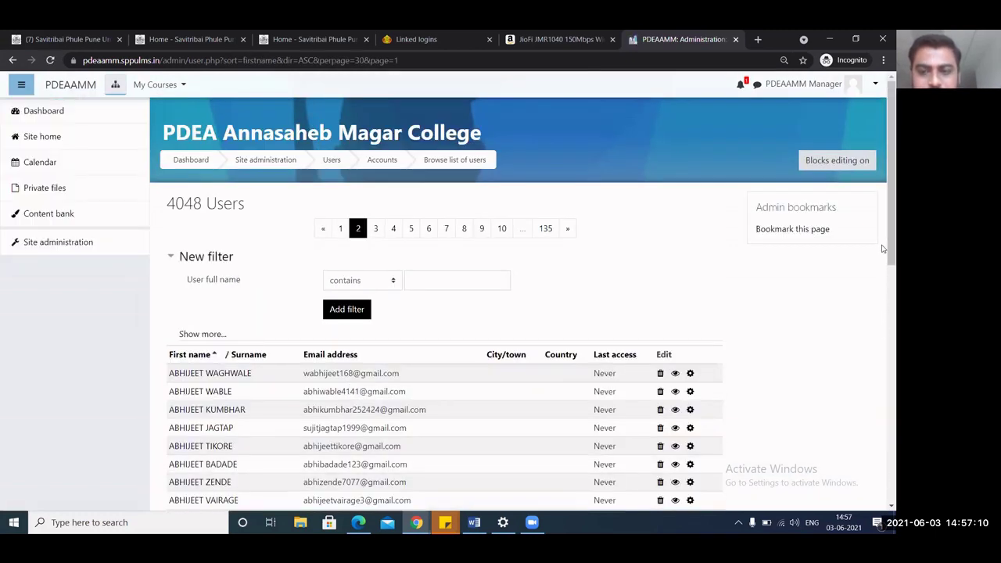
scroll(882, 344, "down", 1)
scroll(883, 381, "down", 6)
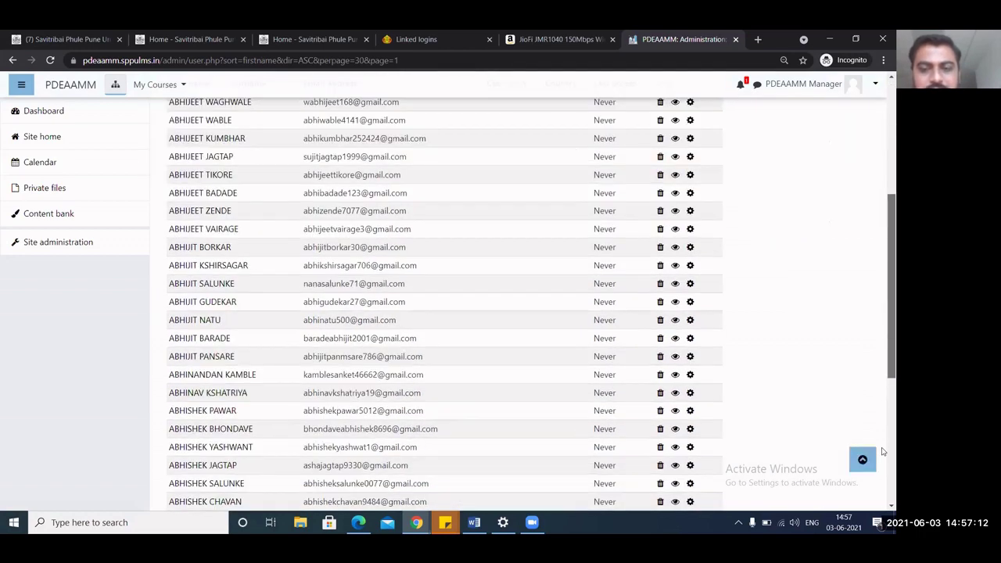
scroll(883, 329, "up", 6)
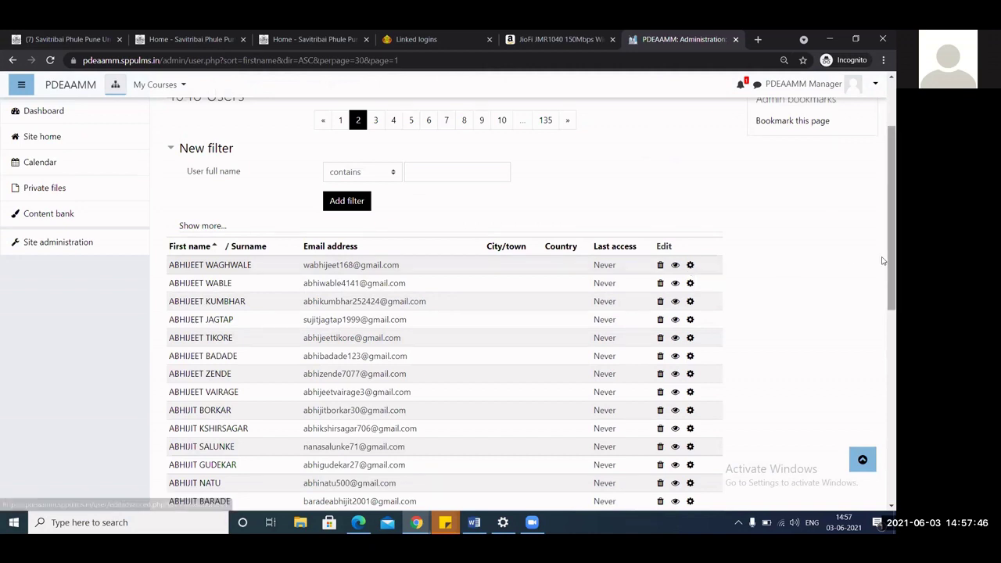
left_click_drag(883, 229, 882, 226)
scroll(748, 226, "up", 1)
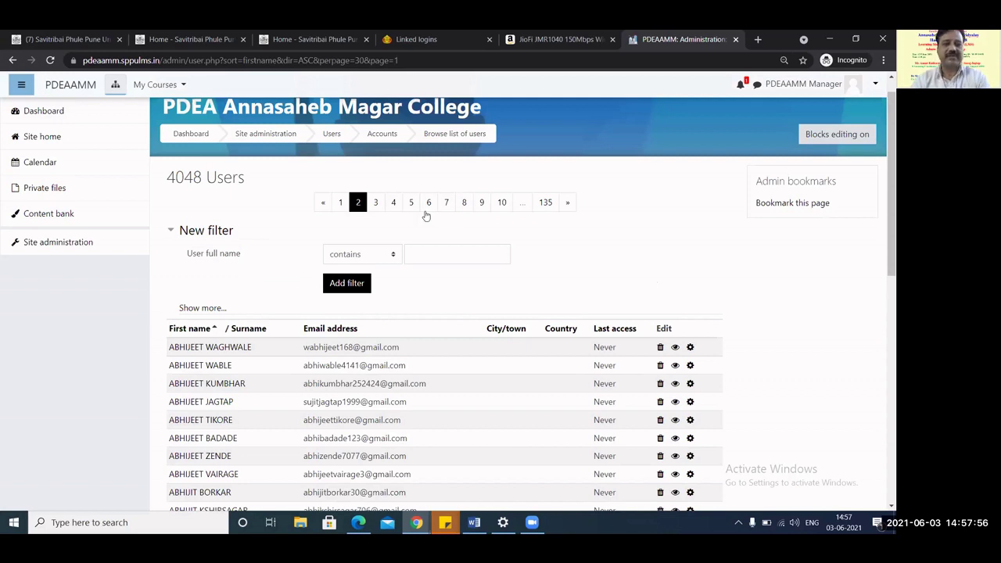
left_click_drag(167, 177, 248, 181)
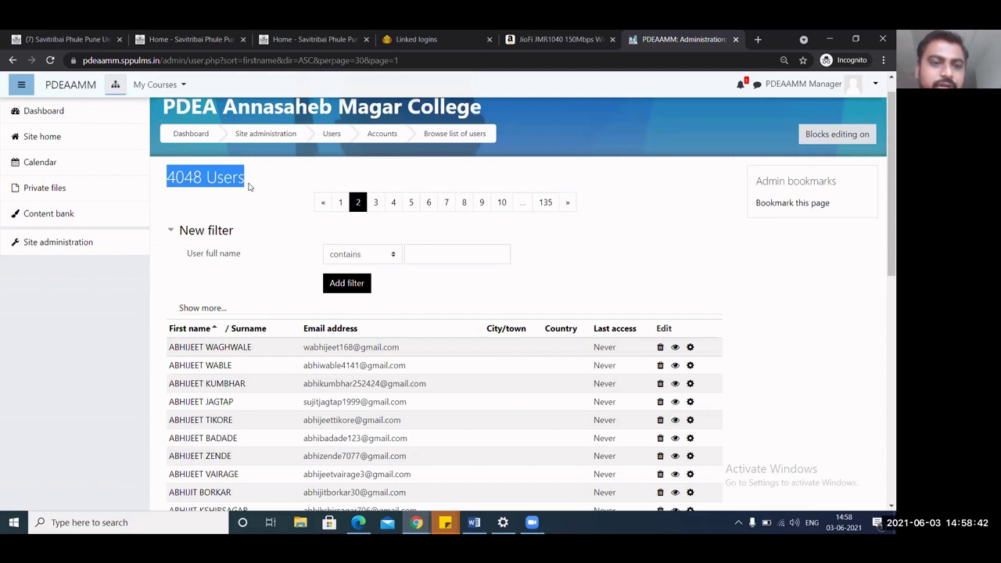
left_click(248, 186)
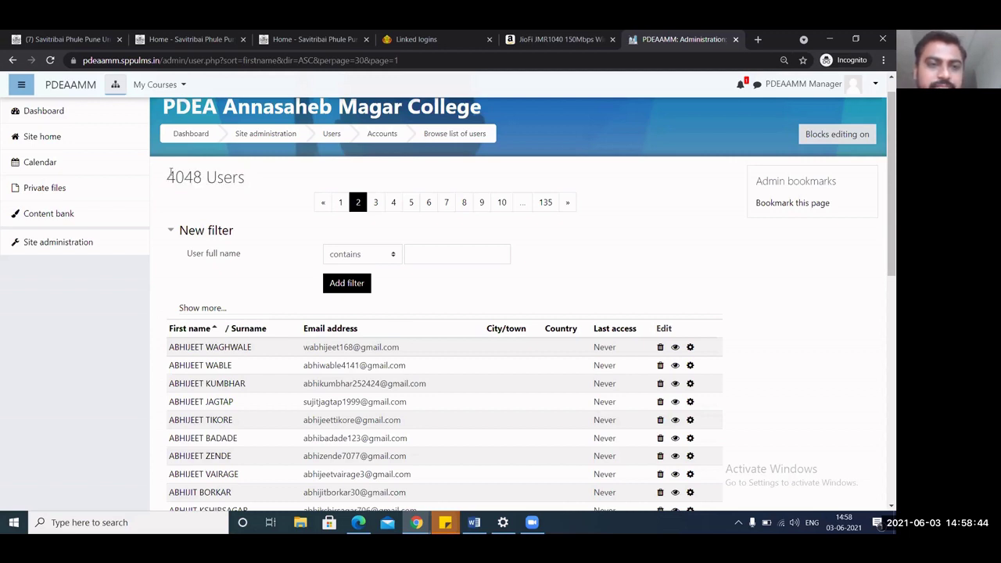
left_click_drag(169, 177, 247, 180)
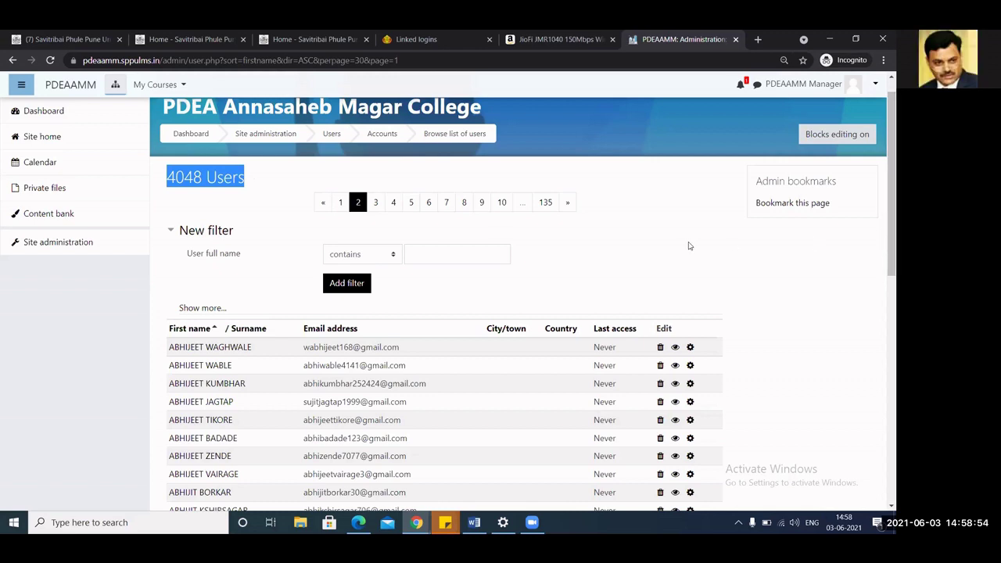
left_click(11, 60)
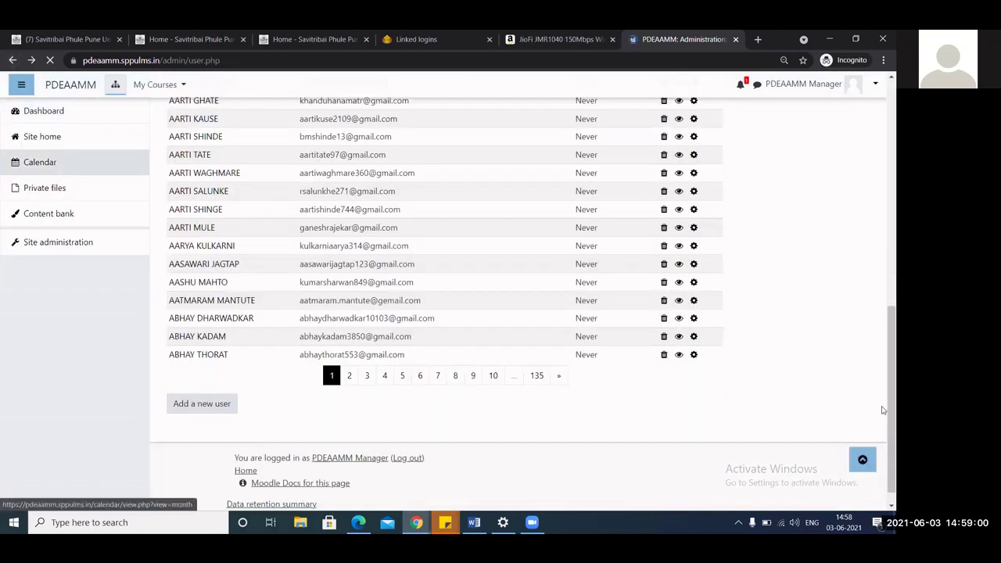
Scroll back to the top of the user list and return to the Dashboard
scroll(575, 187, "up", 5)
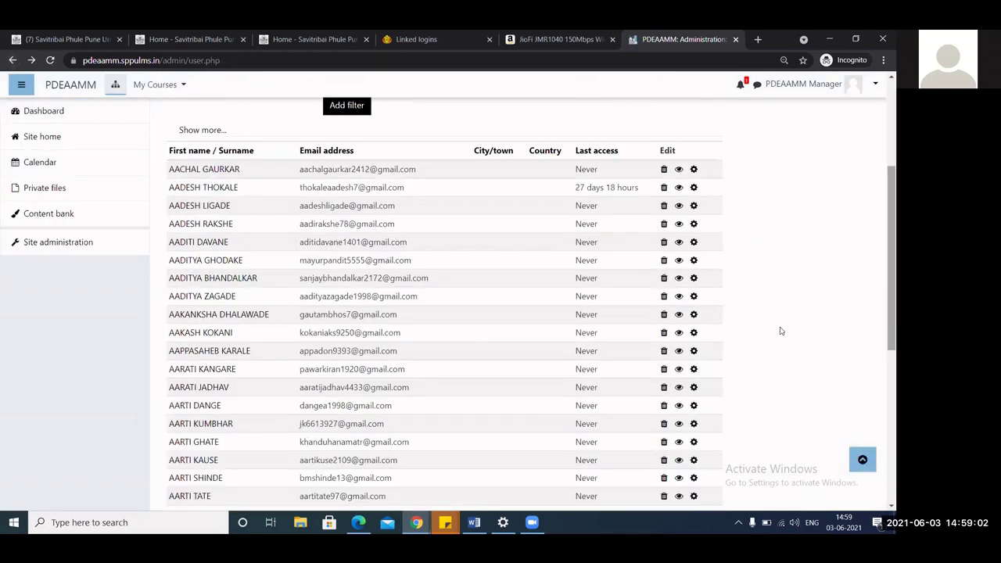
left_click_drag(890, 186, 890, 117)
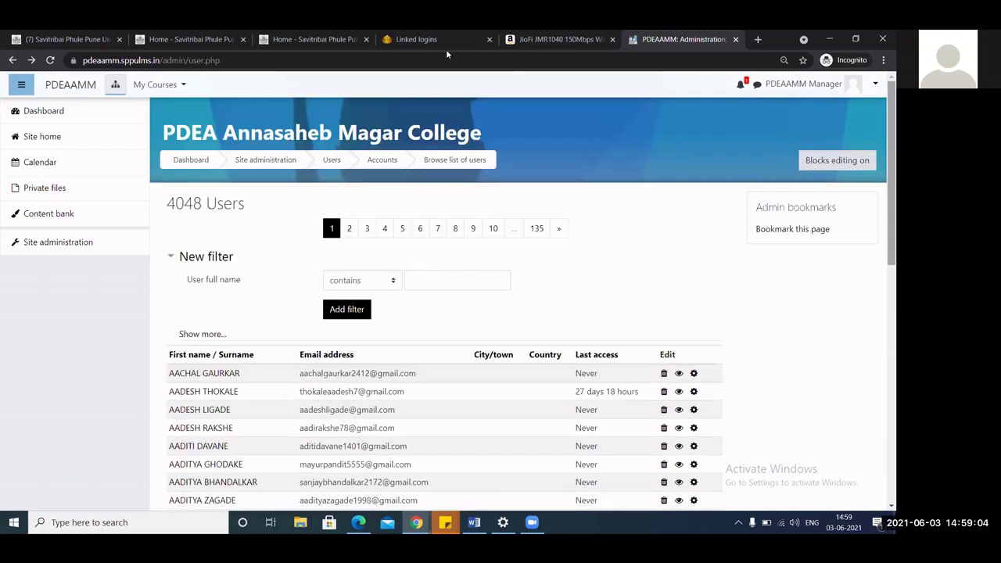
left_click(43, 114)
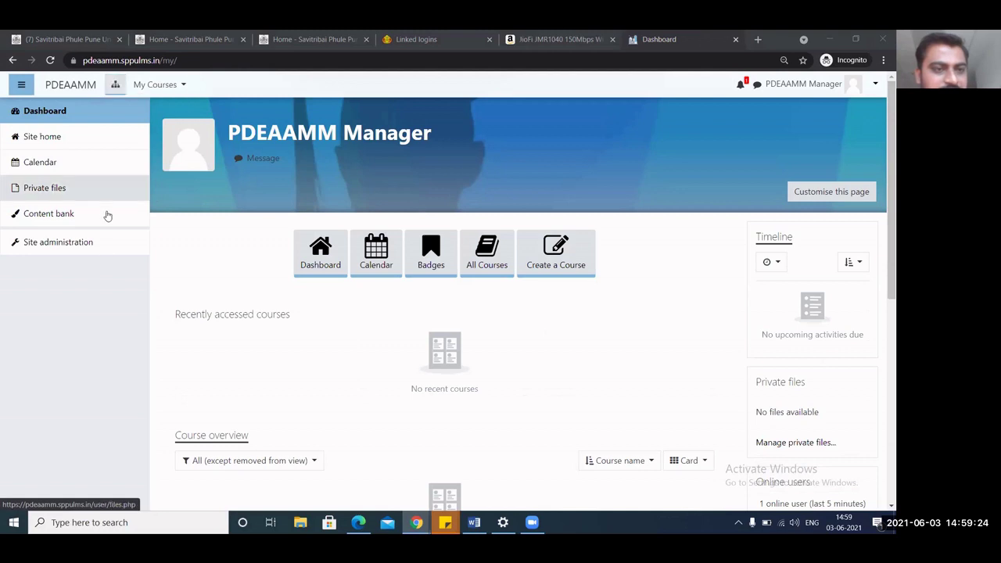
Open Browse list of users again and highlight the 4048 users total
left_click(91, 244)
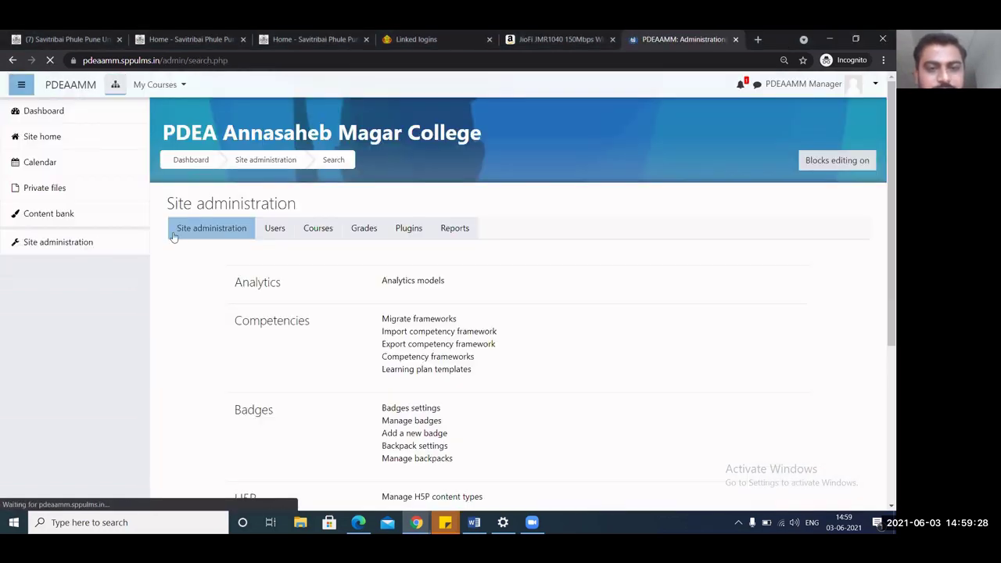
left_click(275, 229)
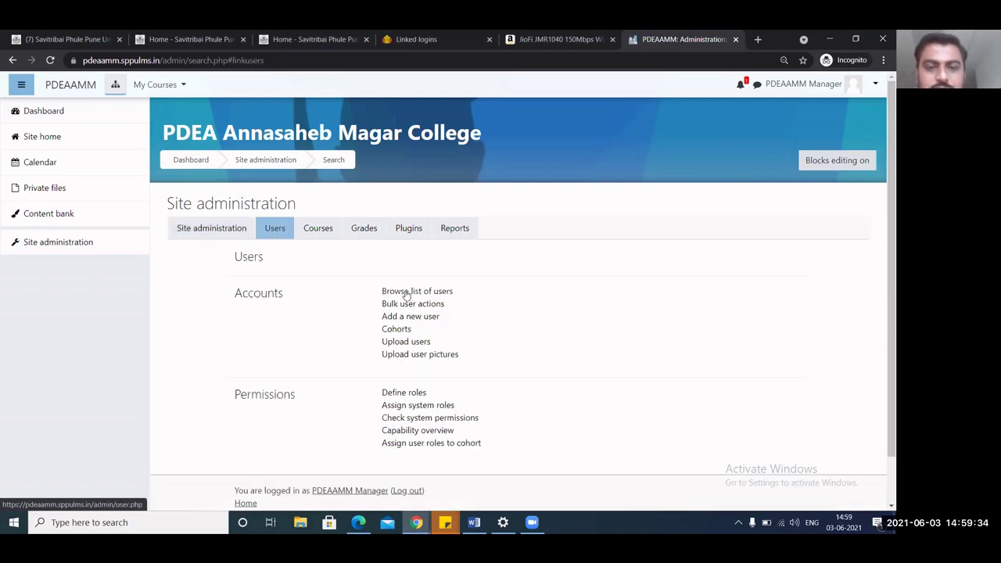
left_click(406, 291)
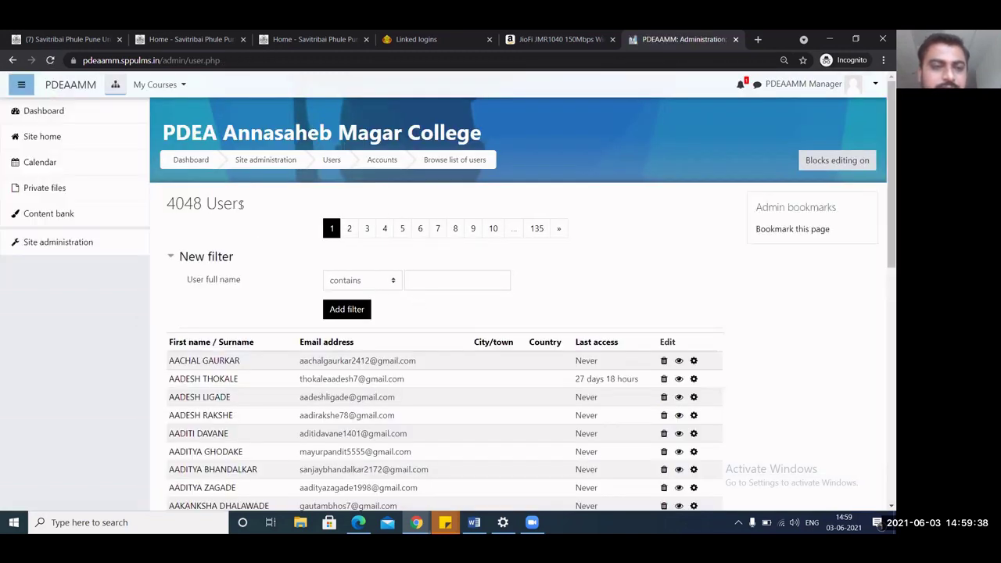
left_click_drag(244, 204, 168, 204)
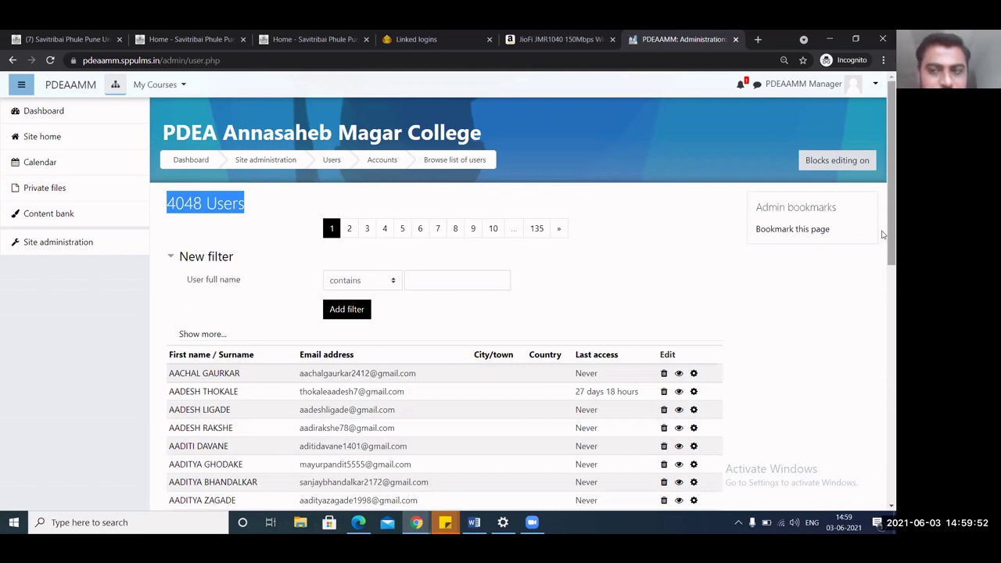
Scroll to the bottom of the user list and open the Add a new user form
scroll(881, 250, "down", 1)
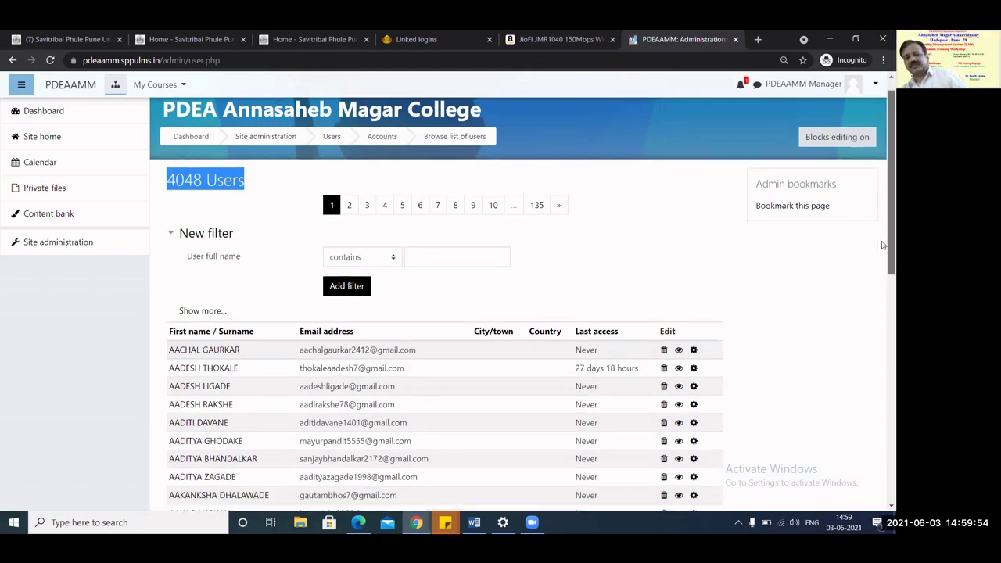
scroll(882, 292, "down", 2)
scroll(882, 336, "down", 1)
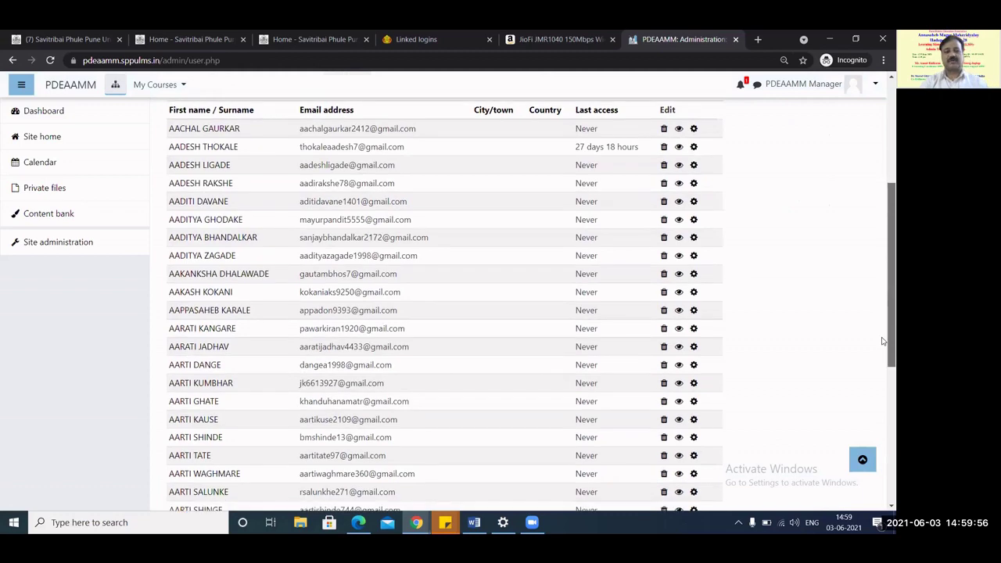
scroll(881, 345, "down", 1)
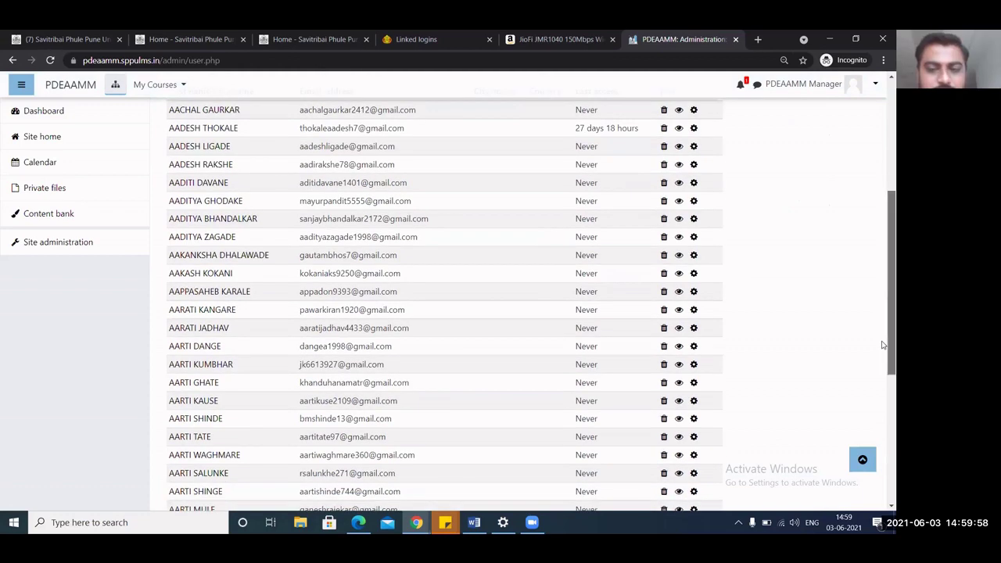
scroll(881, 356, "down", 3)
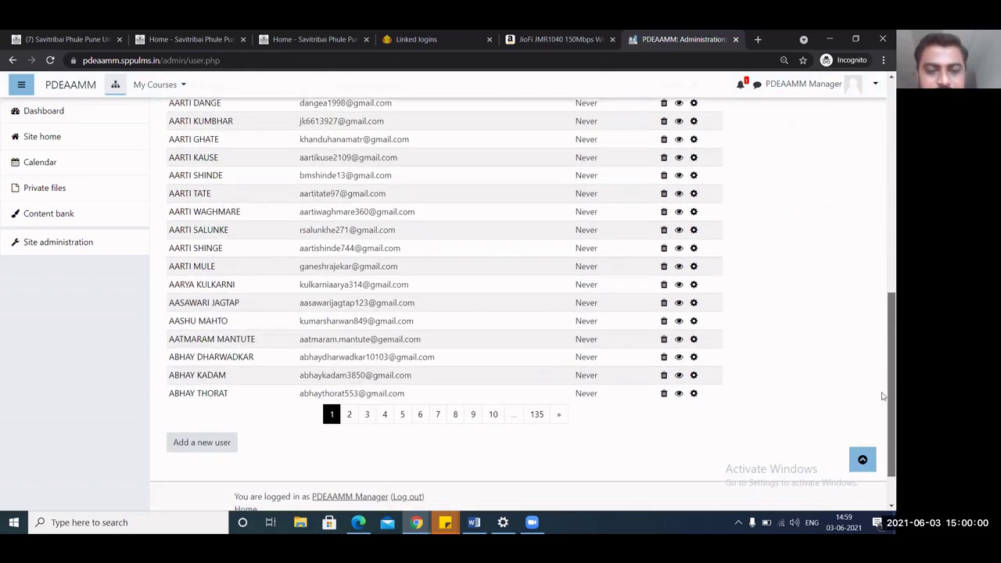
scroll(882, 337, "up", 5)
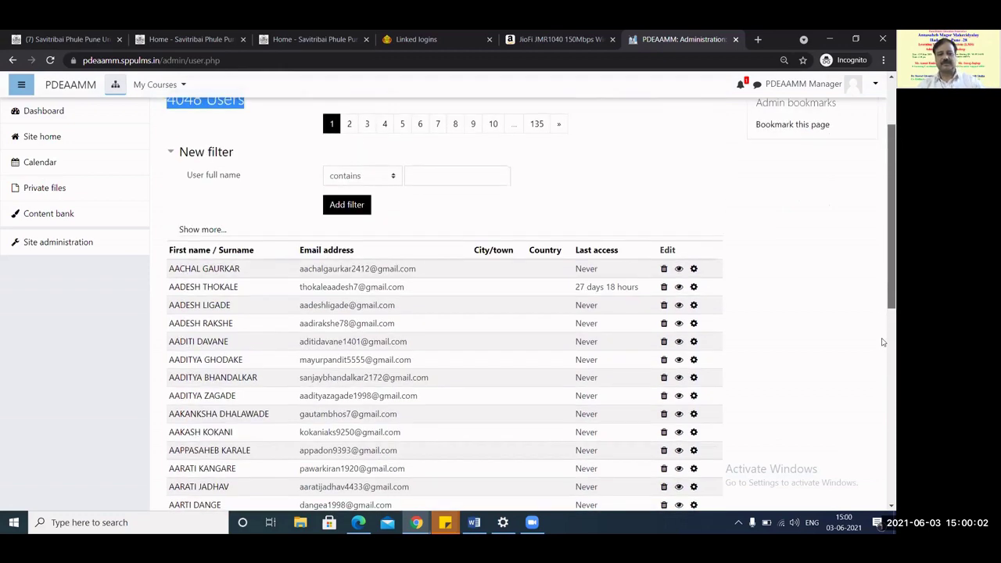
scroll(883, 342, "down", 2)
scroll(883, 347, "down", 2)
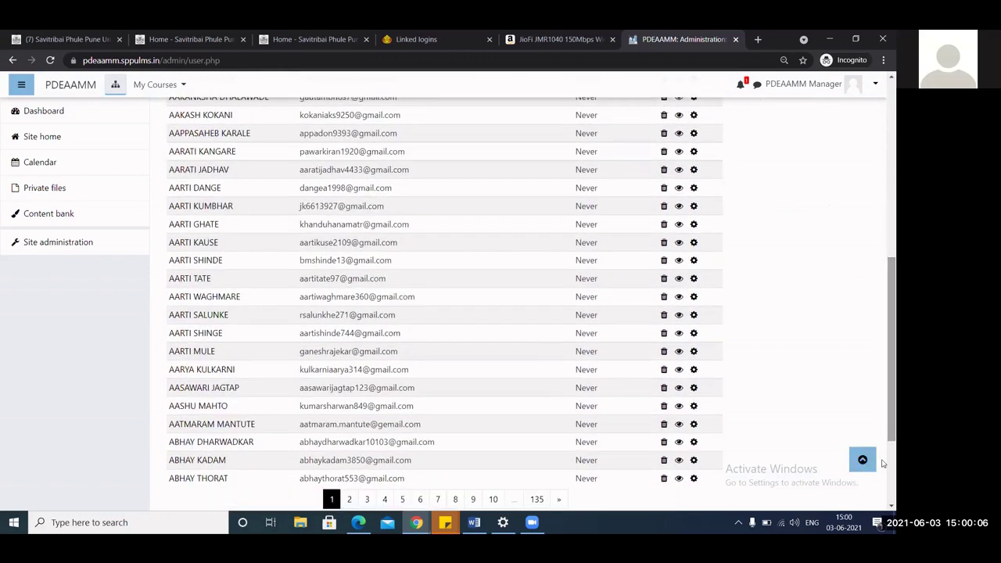
scroll(884, 464, "down", 2)
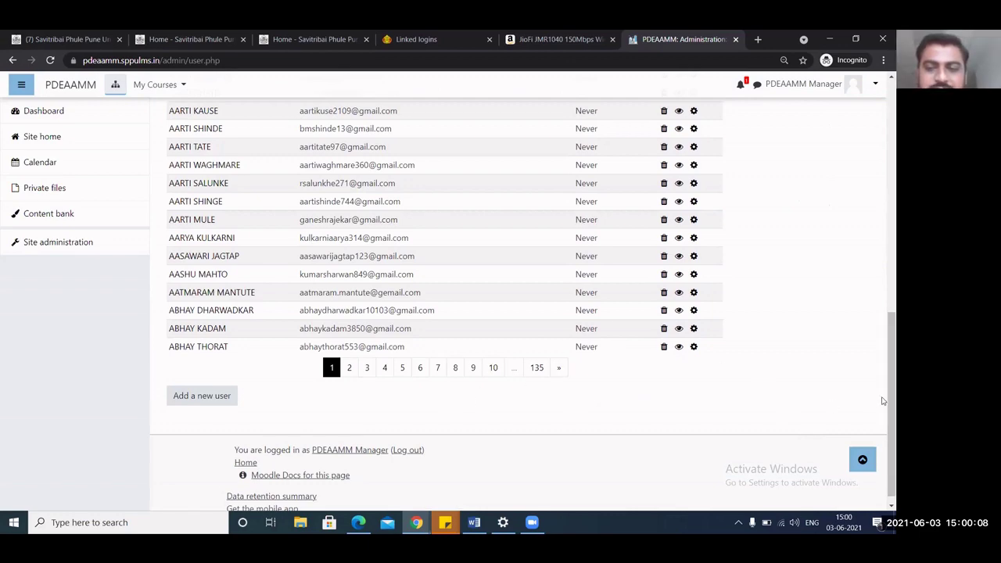
scroll(883, 393, "up", 4)
scroll(873, 428, "down", 4)
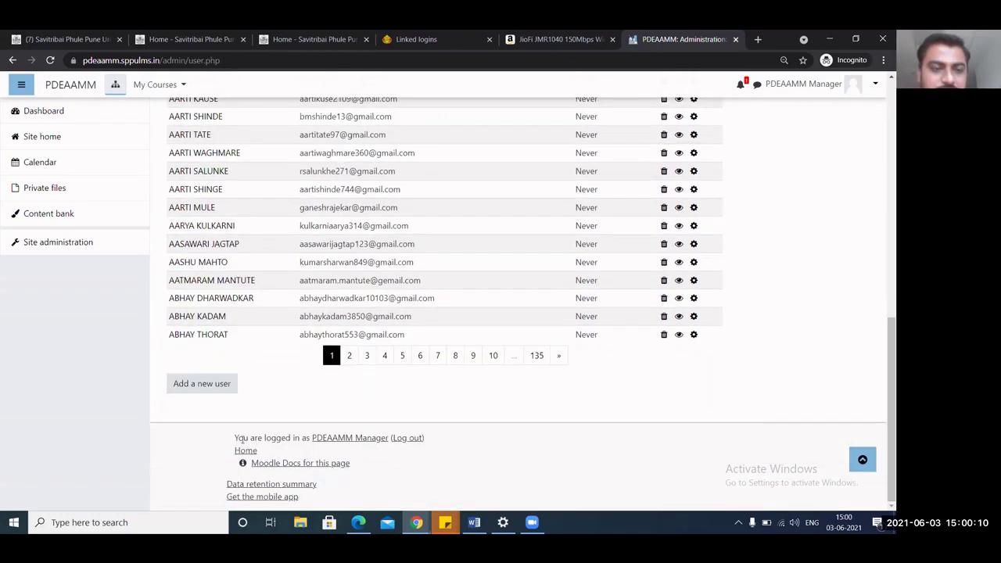
left_click(198, 386)
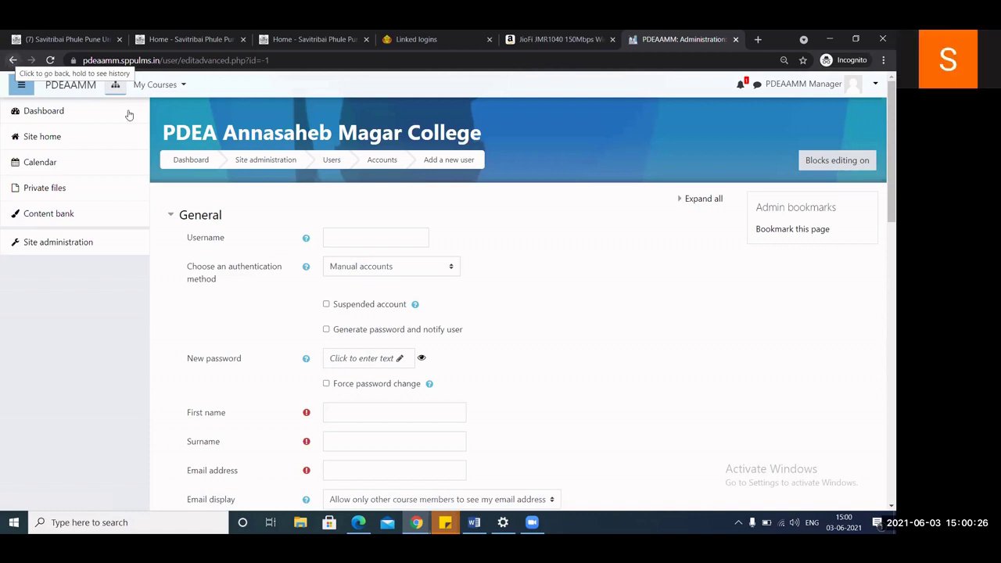
Go back from the blank Add a new user form to the user list
left_click(12, 60)
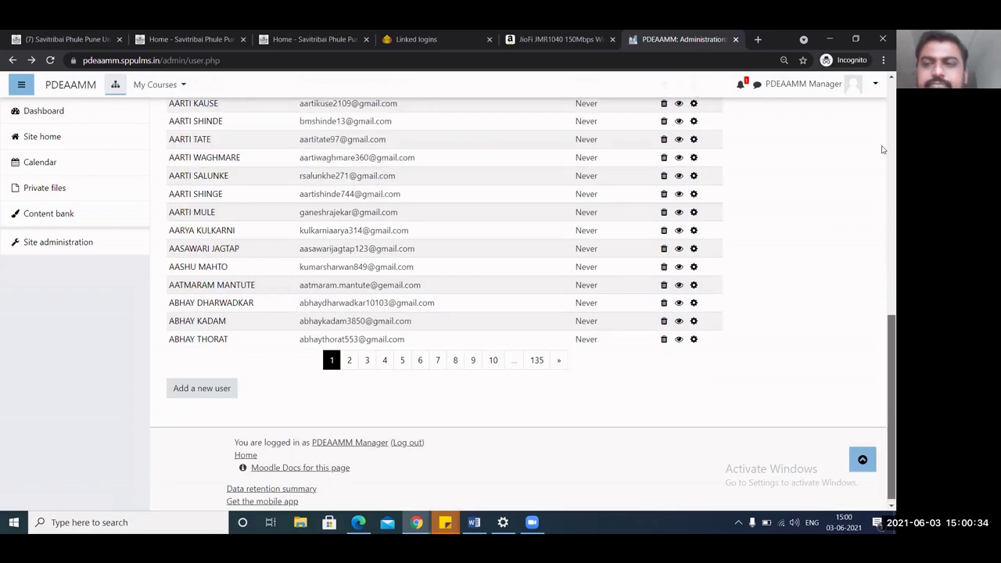
left_click(881, 147)
Open page 3 of the user list and select a user's full name to filter by
left_click_drag(882, 145, 883, 102)
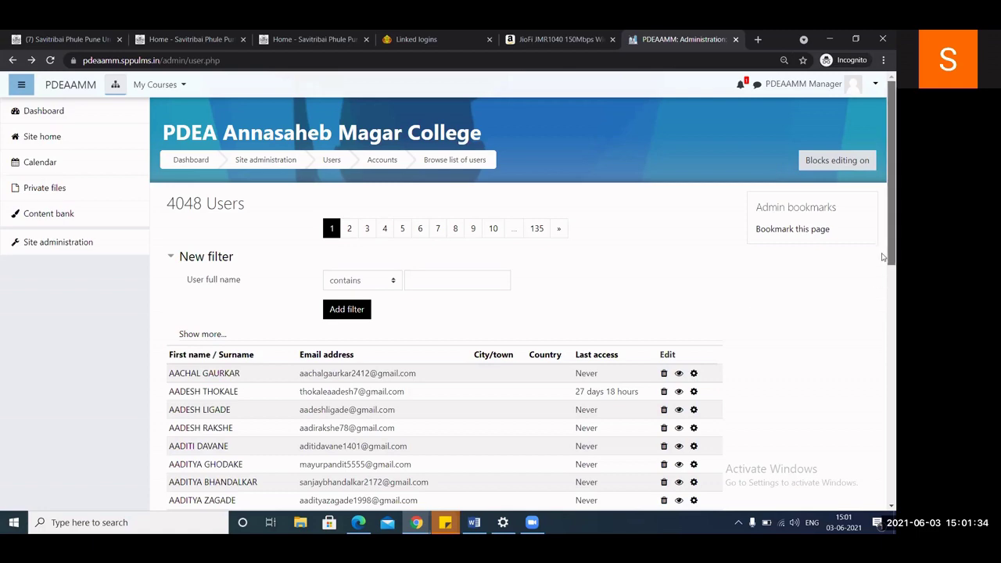
scroll(882, 309, "down", 1)
scroll(882, 443, "down", 5)
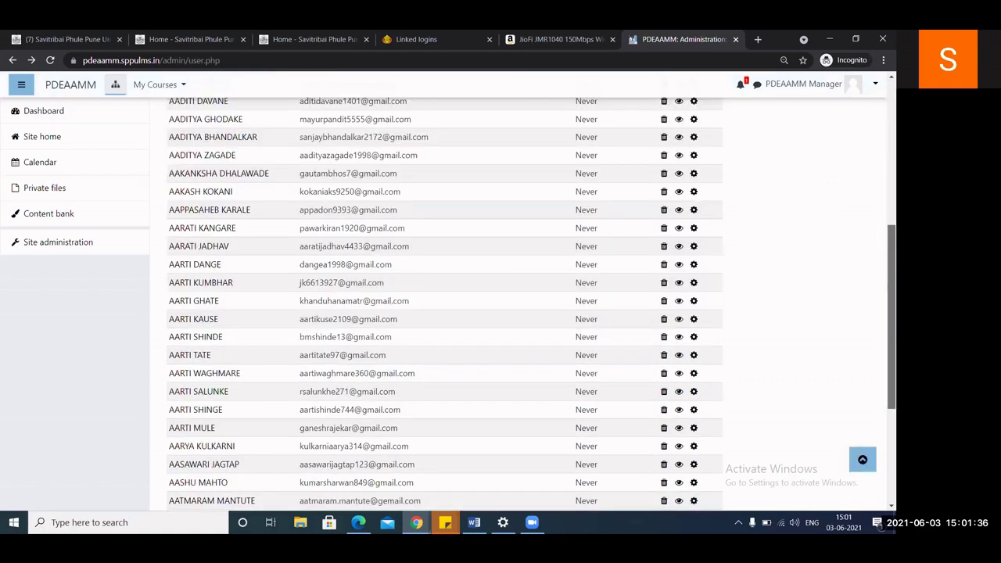
scroll(368, 471, "down", 2)
left_click(368, 469)
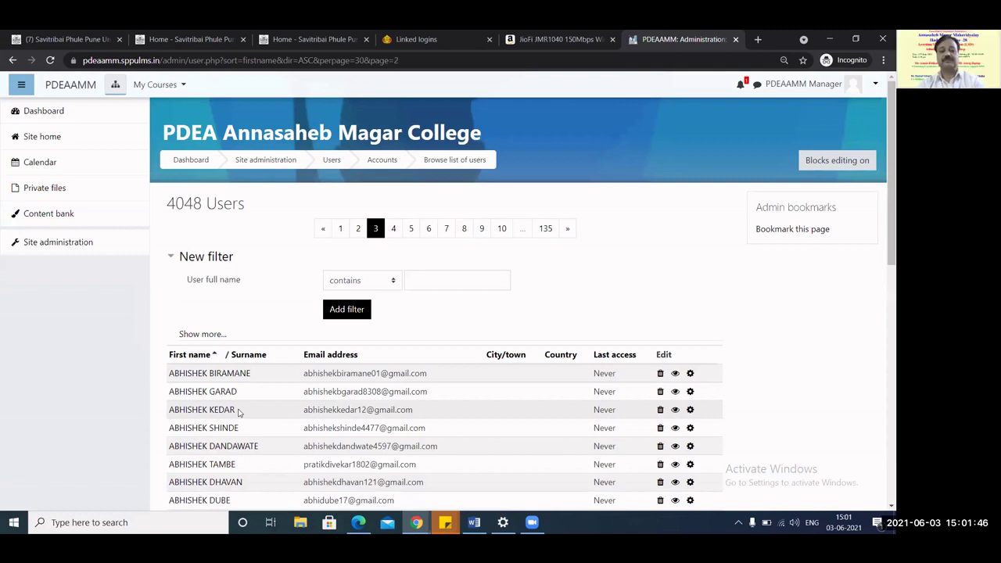
left_click_drag(238, 412, 168, 410)
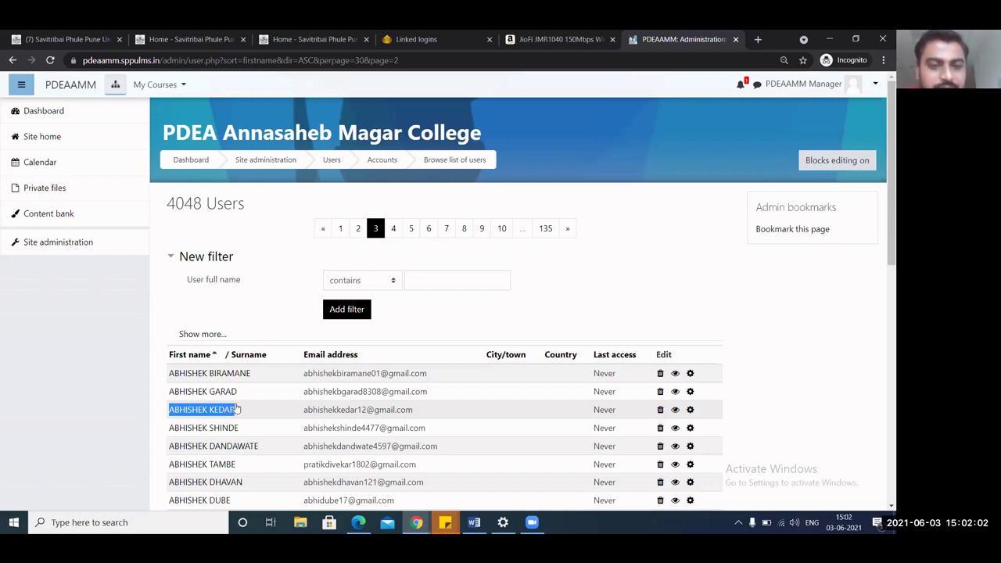
left_click(425, 279)
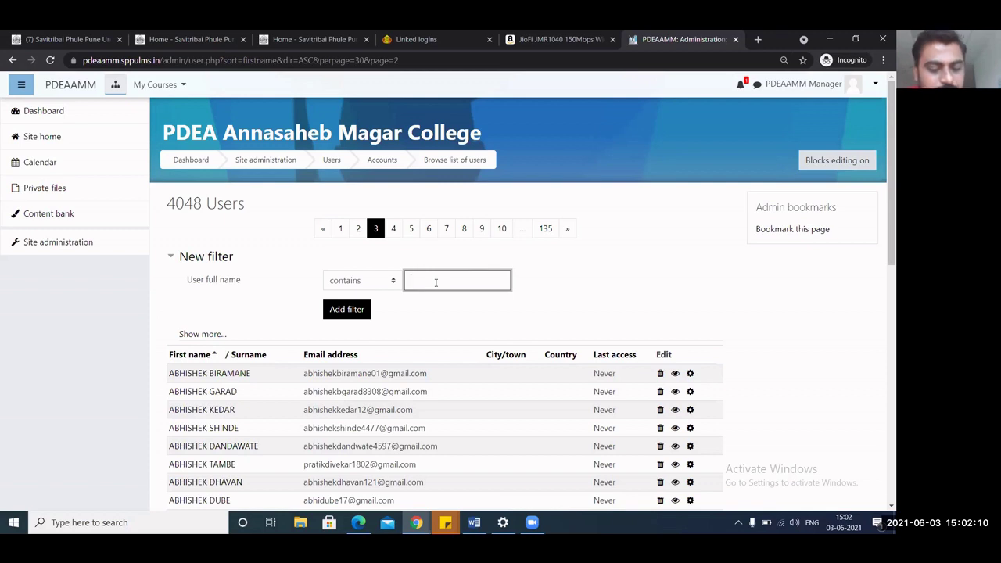
Filter the list by a copied user's full name, then remove all filters again
type("pdeaamm.manager3")
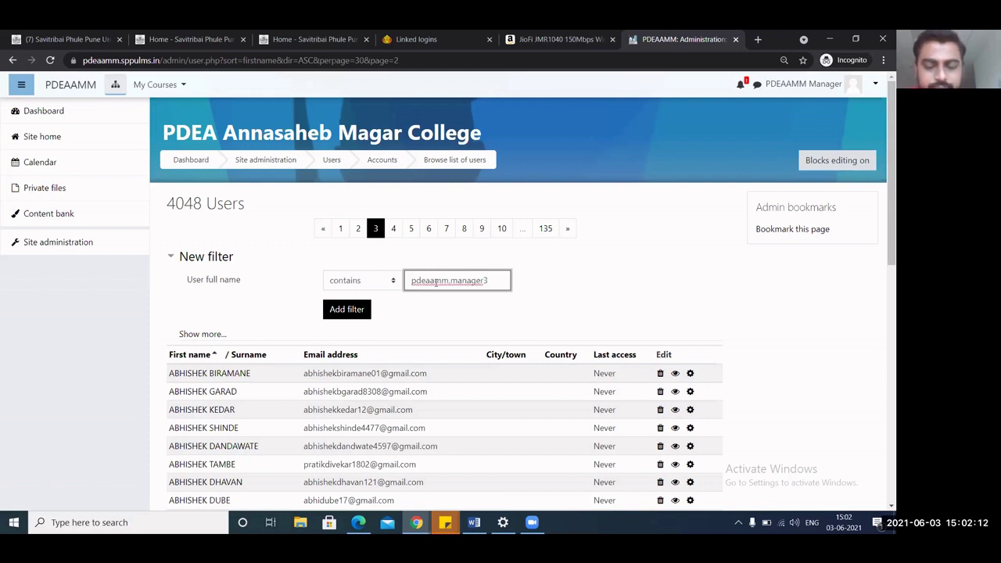
key("BackSpace")
key("BackSpace")
key("BackSpace")
key("BackSpace")
key("BackSpace")
key("BackSpace")
key("BackSpace")
key("BackSpace")
key("BackSpace")
key("BackSpace")
key("BackSpace")
key("BackSpace")
key("BackSpace")
key("BackSpace")
key("BackSpace")
key("BackSpace")
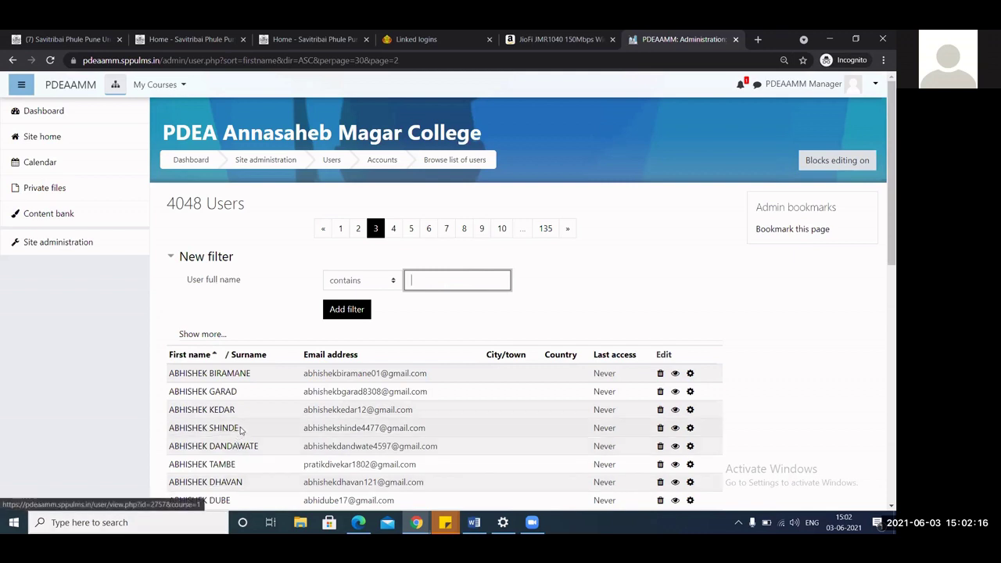
left_click_drag(239, 428, 173, 429)
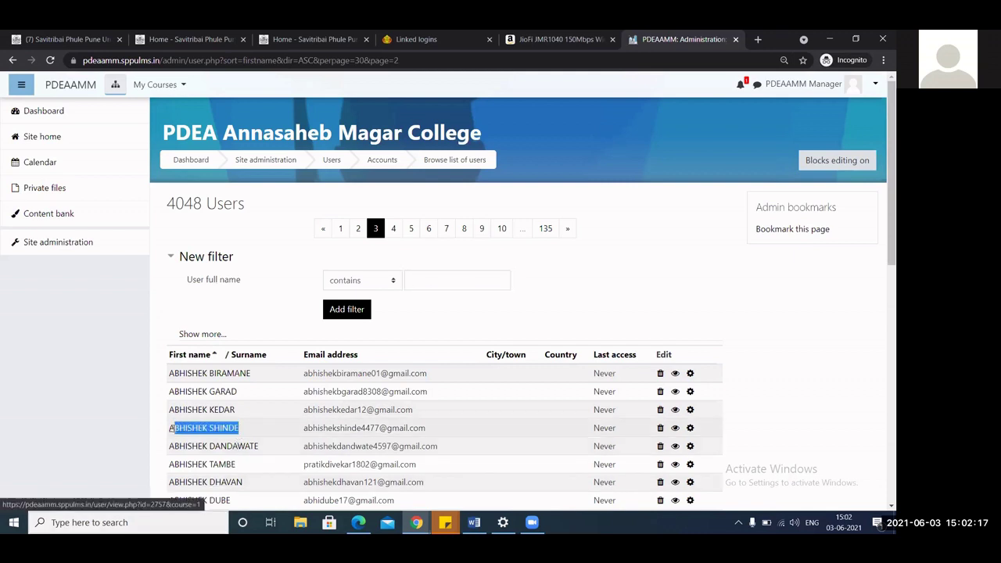
left_click(237, 410)
left_click_drag(235, 410, 171, 412)
key("ctrl+c")
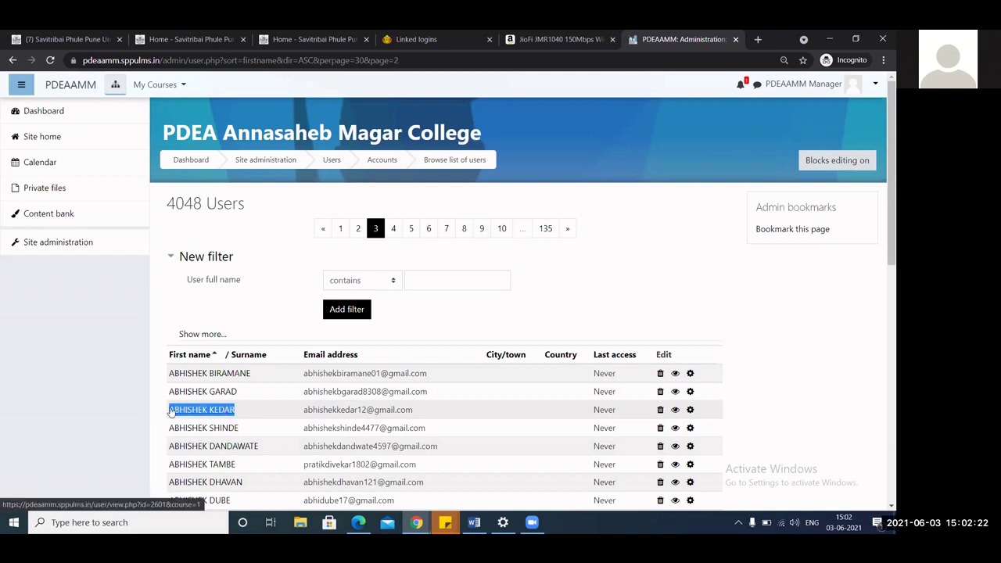
left_click(419, 286)
key("ctrl+v")
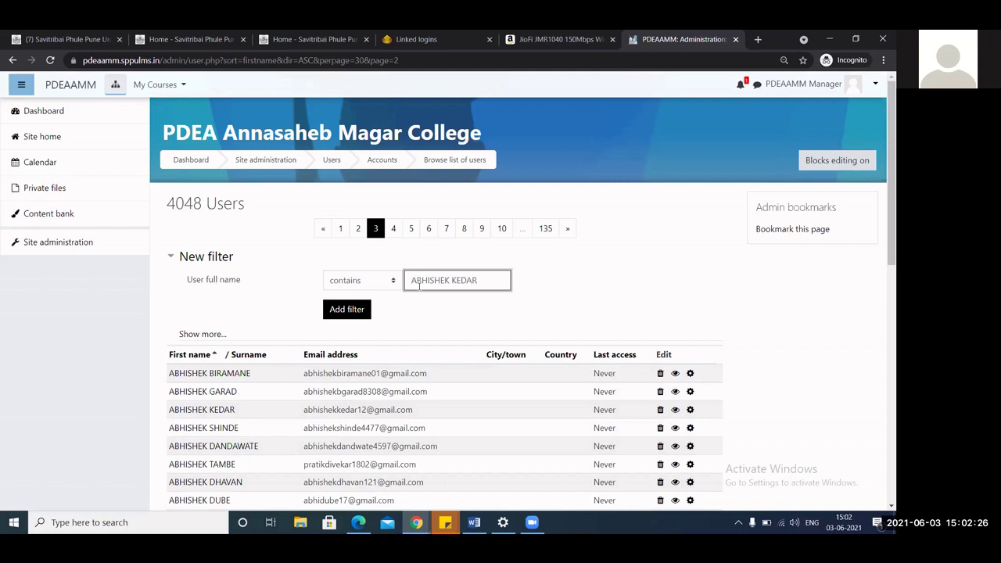
left_click(351, 310)
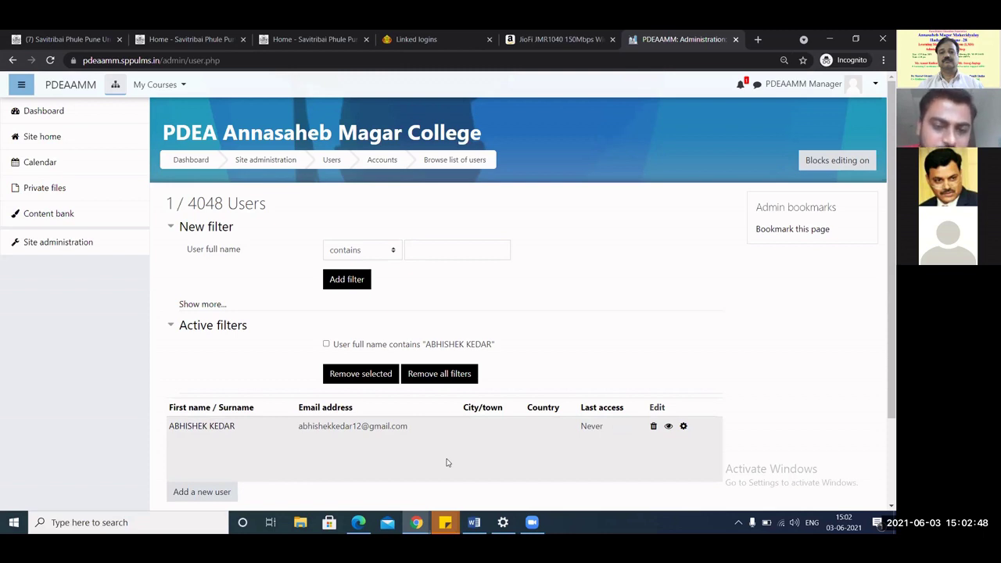
left_click(431, 374)
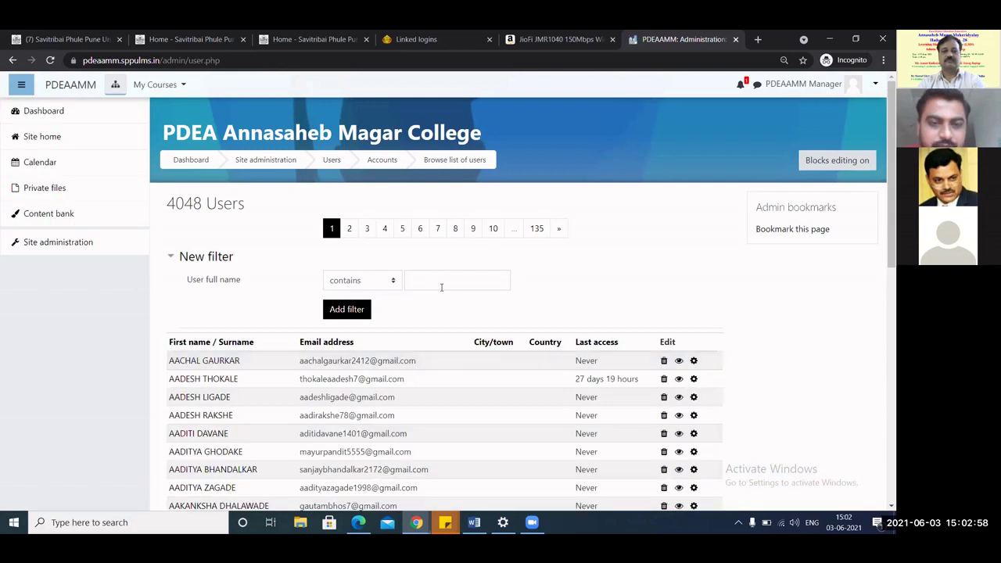
Filter users whose full name contains 'sha', narrowing the list to 391 of 4048
left_click(441, 287)
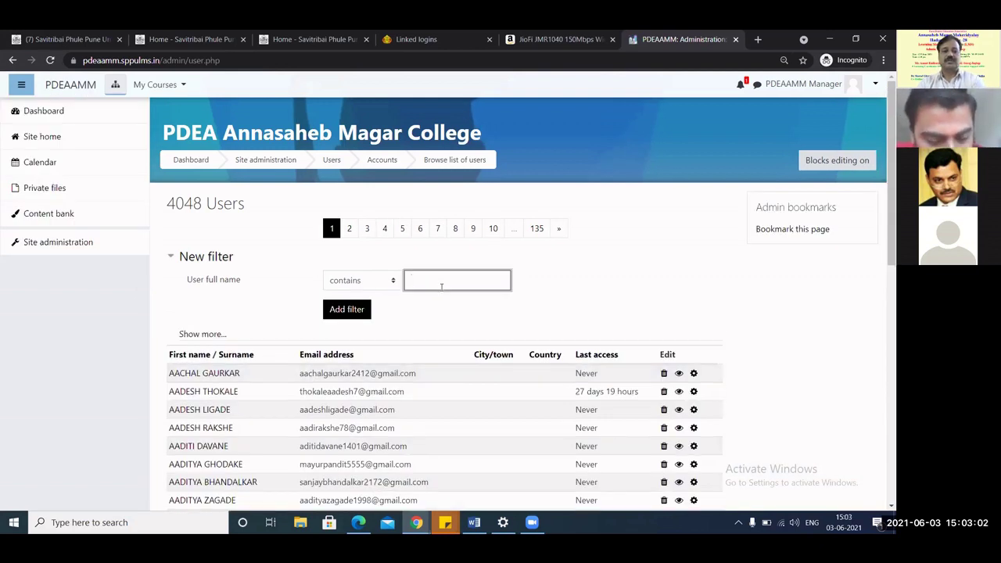
type("shachin")
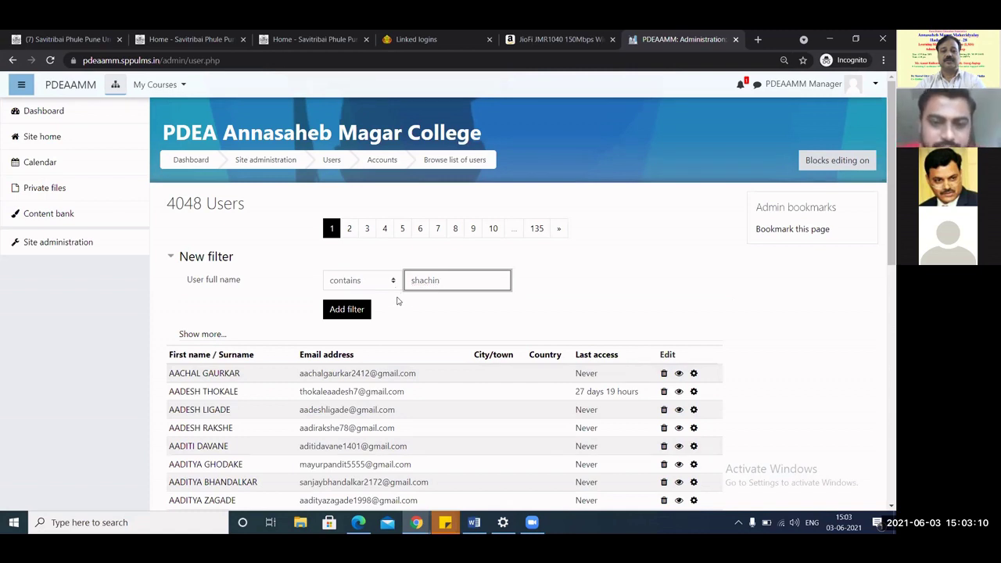
key("BackSpace")
key("BackSpace")
key("BackSpace")
key("BackSpace")
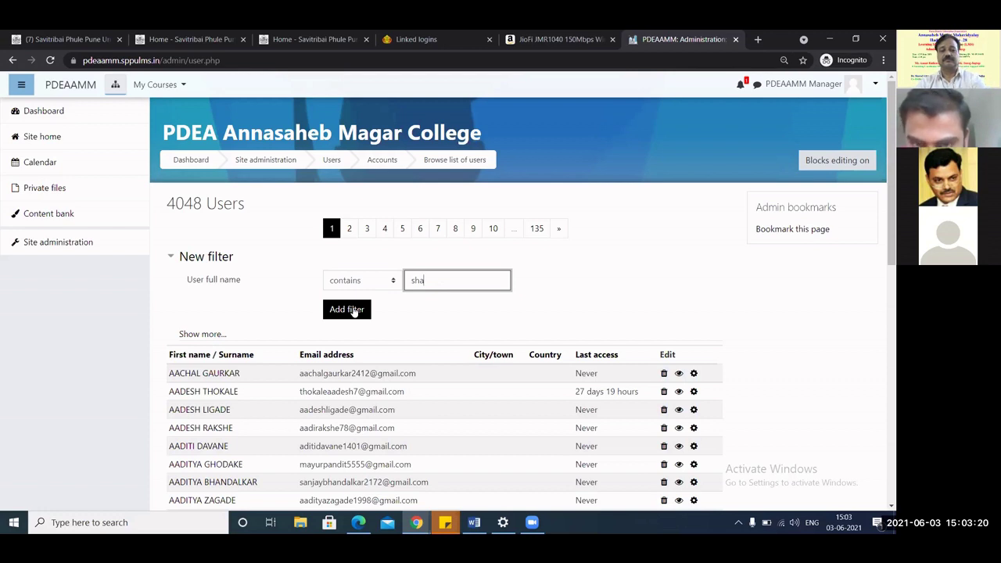
left_click(353, 311)
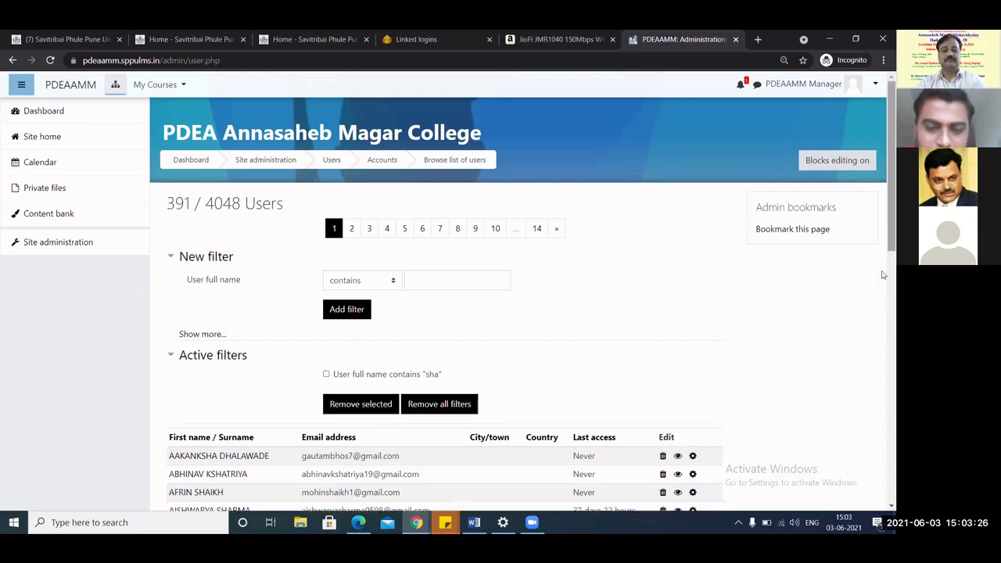
scroll(883, 293, "down", 1)
Apply another full-name filter, then remove all filters and expand the Show more filter fields
scroll(882, 293, "down", 3)
scroll(882, 313, "down", 2)
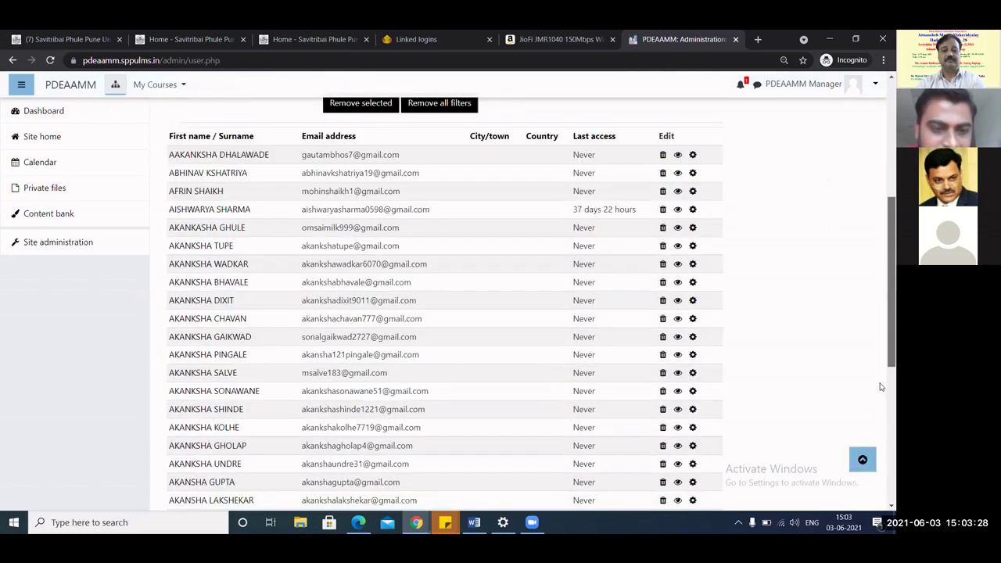
scroll(876, 414, "down", 2)
left_click(862, 459)
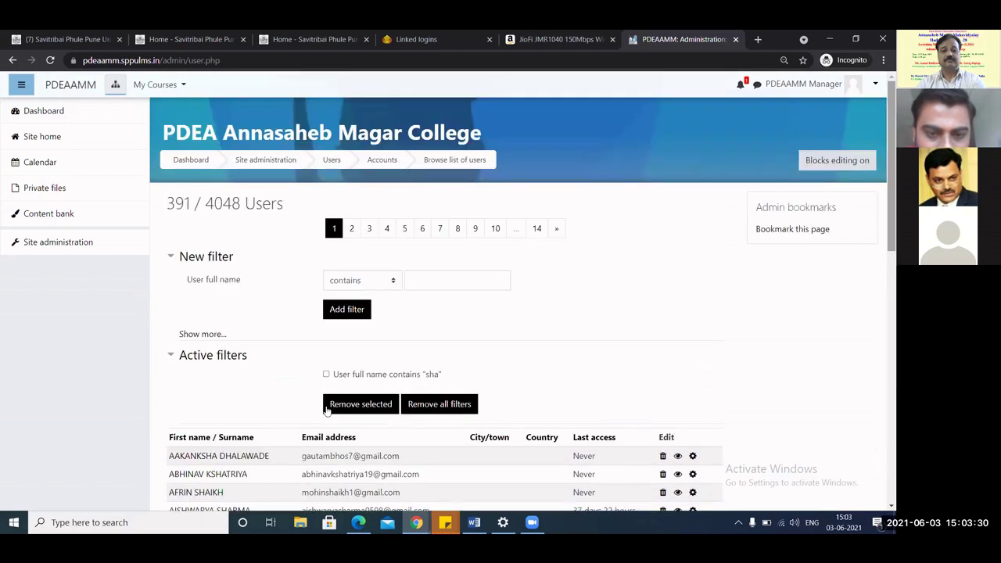
left_click(444, 282)
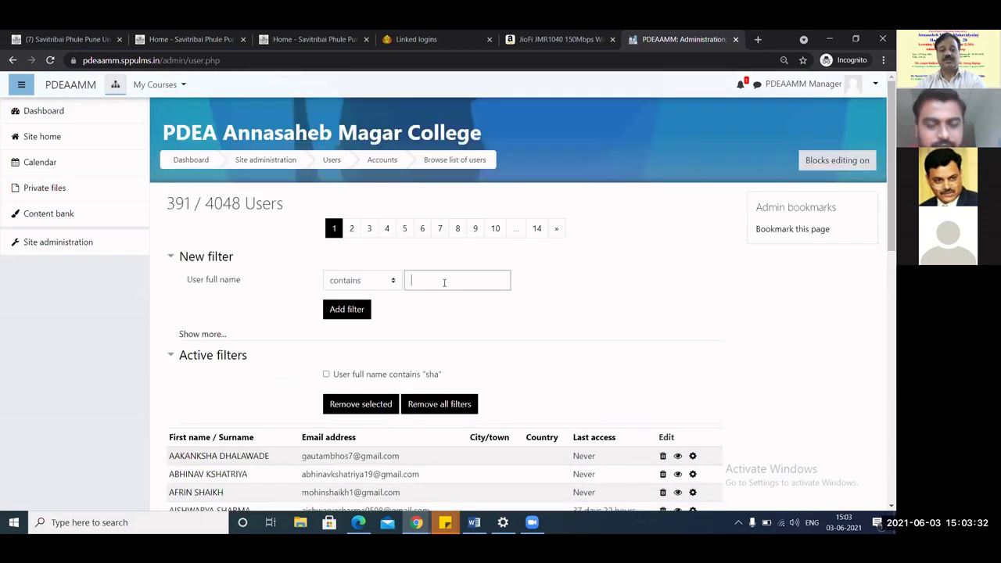
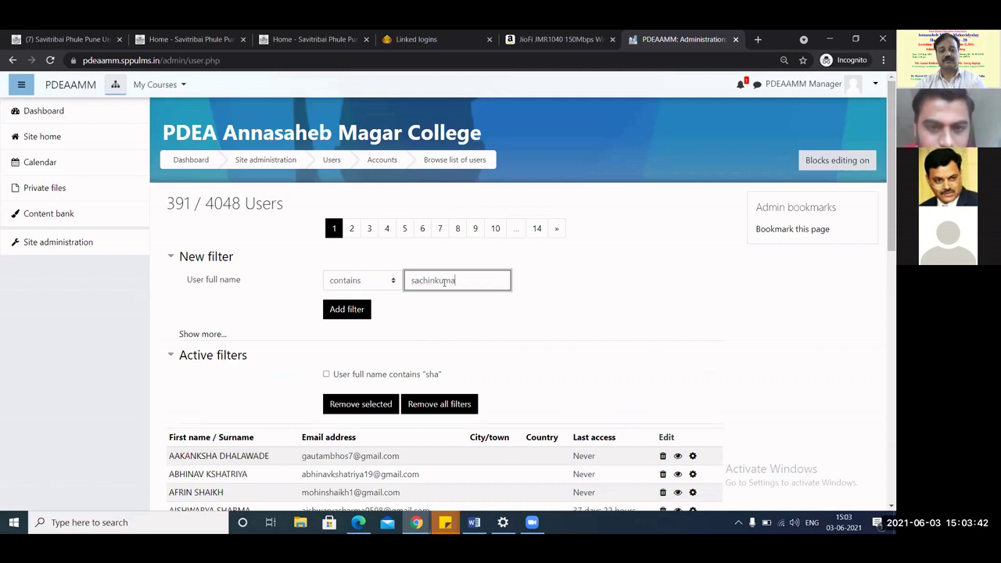
left_click(356, 314)
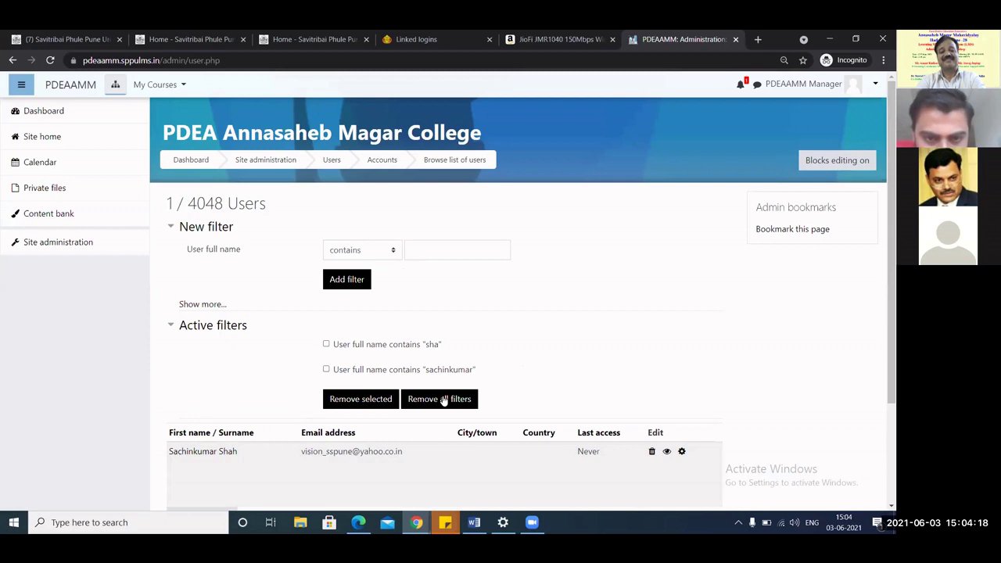
left_click(444, 399)
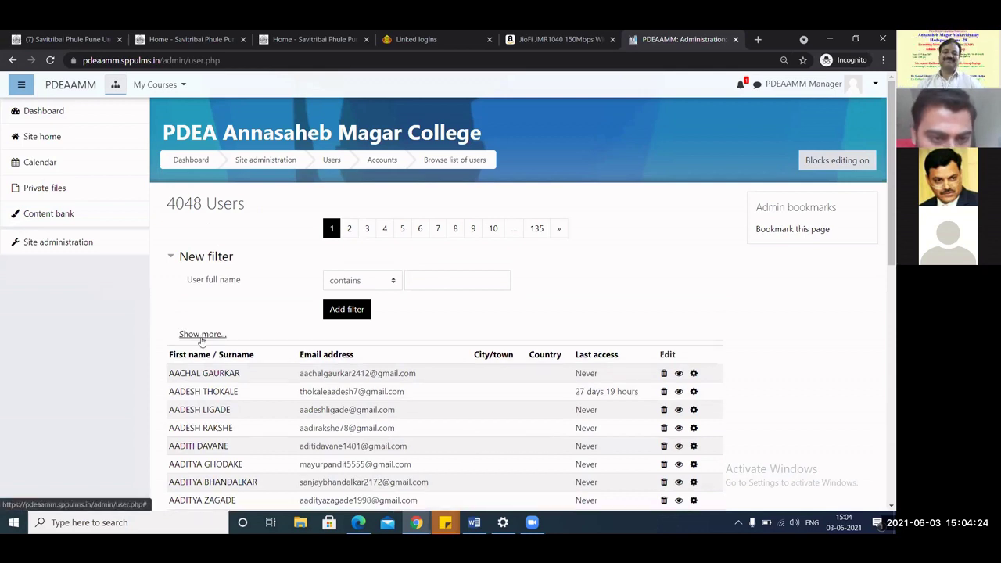
left_click(201, 334)
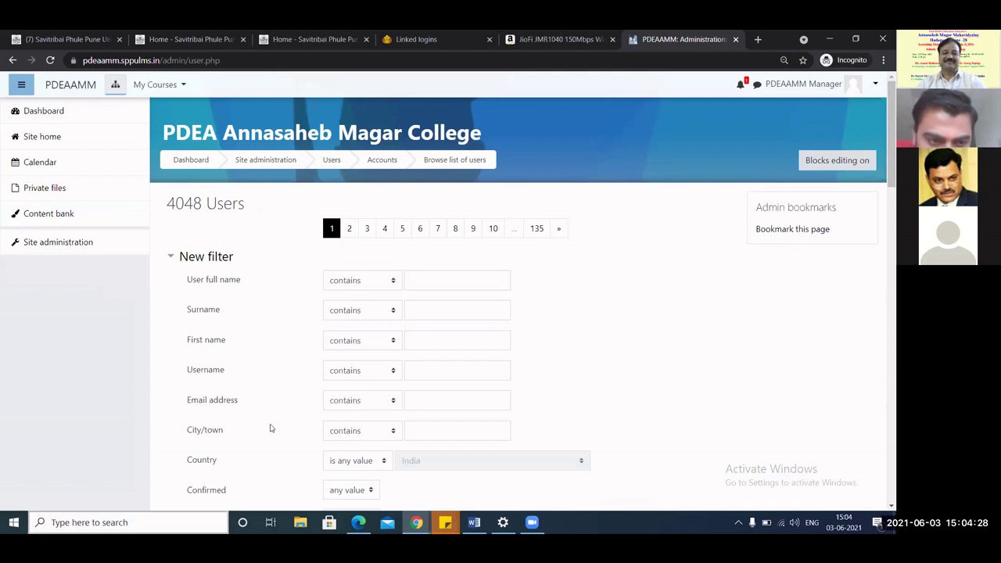
Paste the person's name into the Email address filter box
left_click(439, 399)
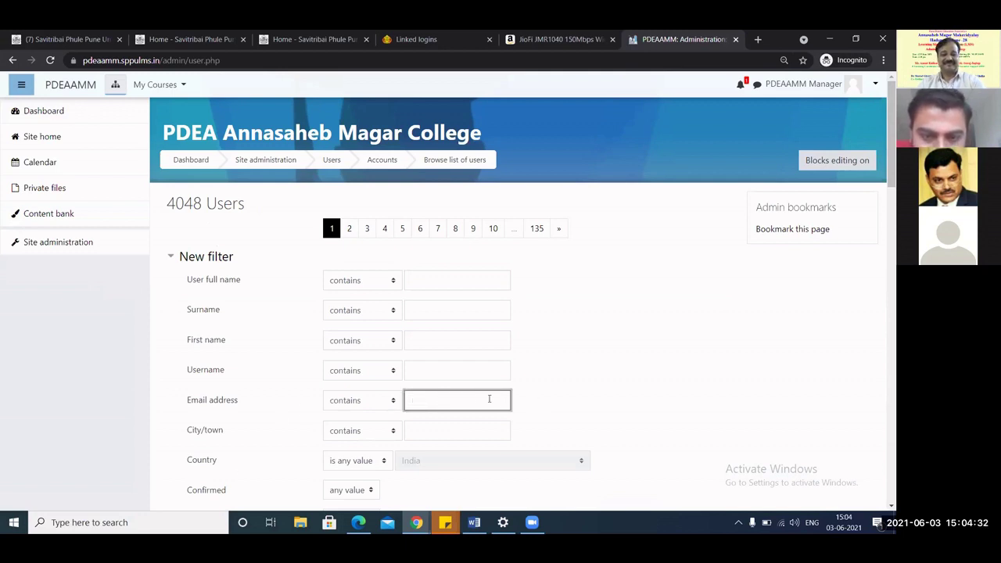
key("ctrl+v")
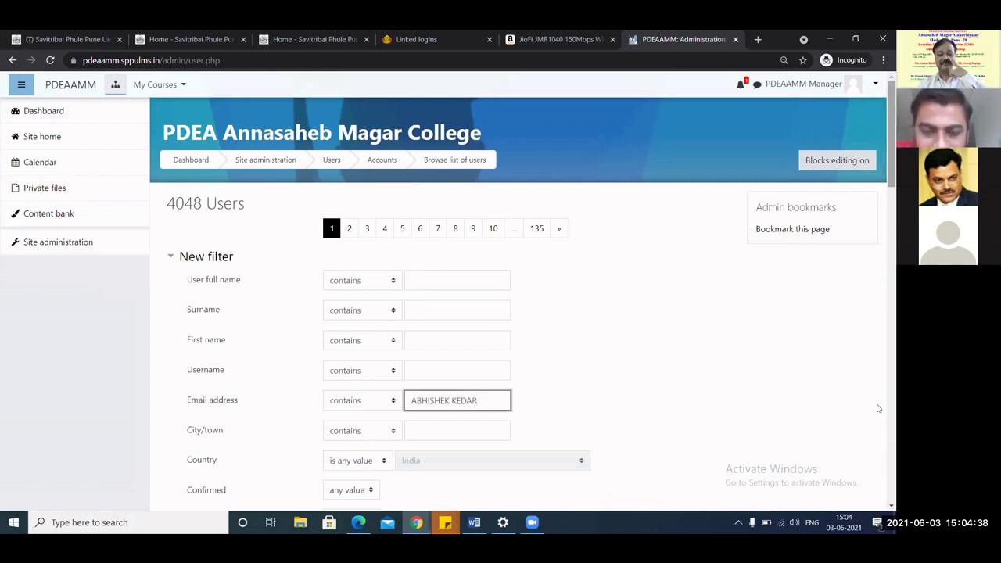
scroll(881, 312, "down", 15)
scroll(882, 335, "up", 5)
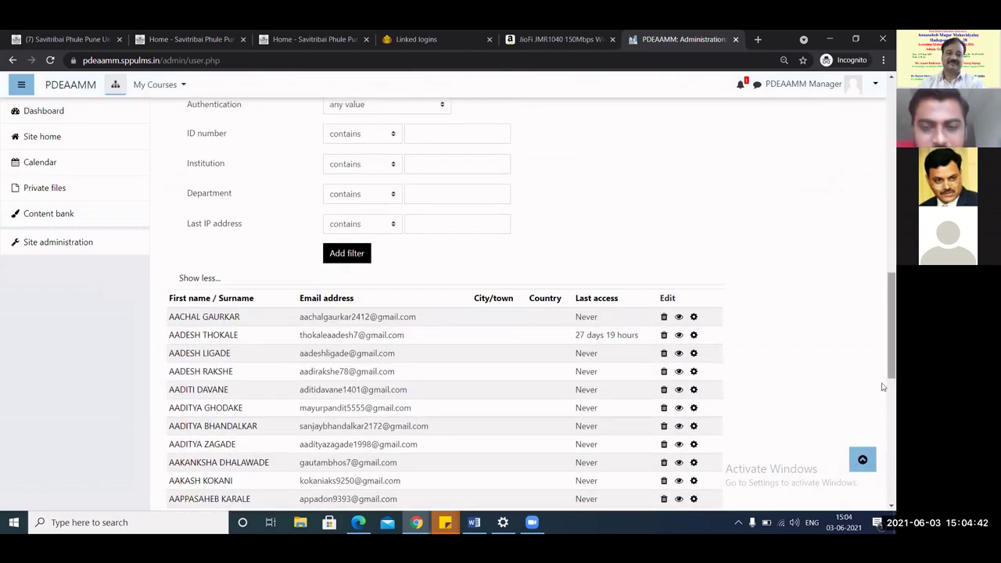
scroll(882, 121, "up", 10)
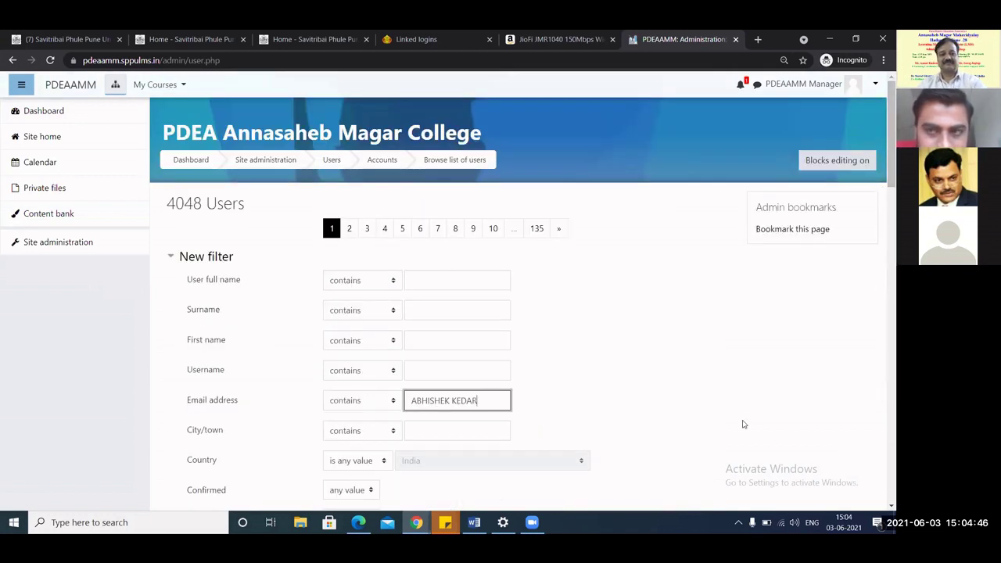
scroll(882, 189, "down", 8)
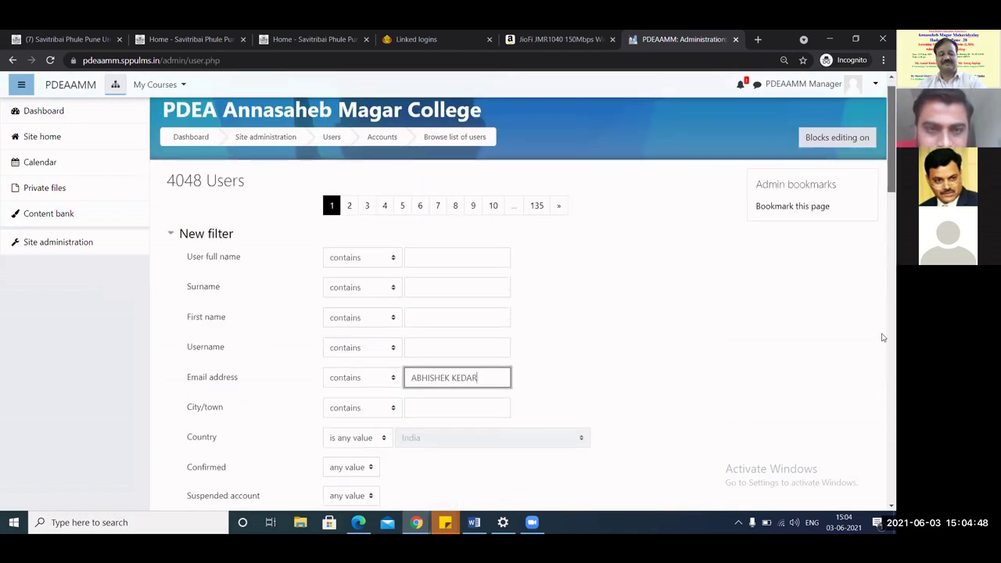
scroll(5, 72, "up", 4)
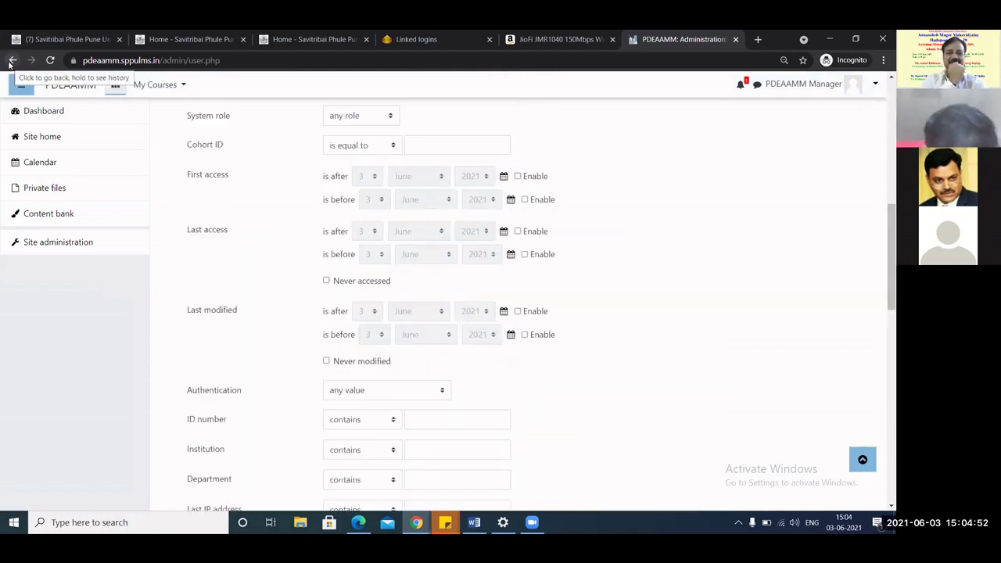
Stay on the page at the Leave site prompt and add the Email address filter
left_click(11, 61)
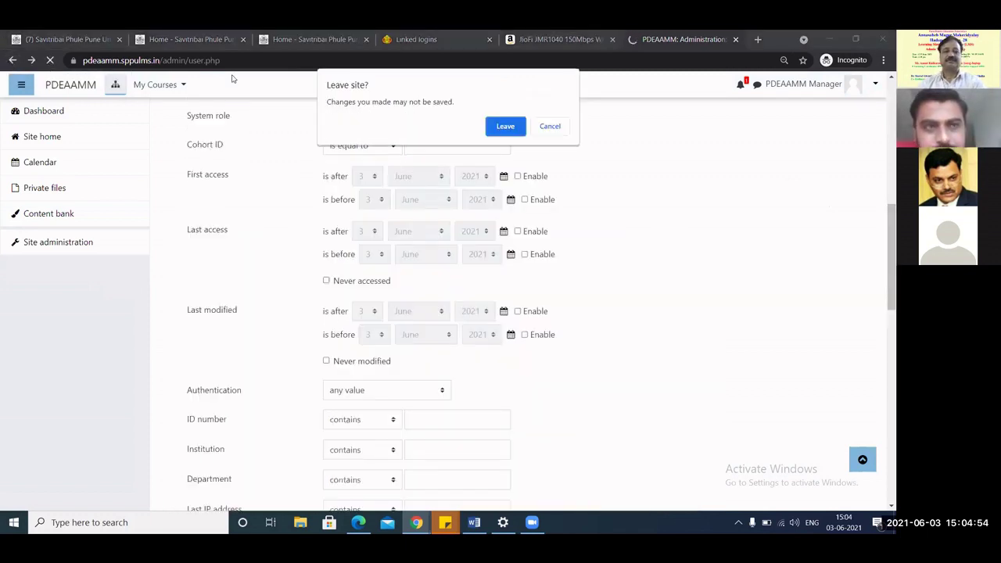
left_click(545, 126)
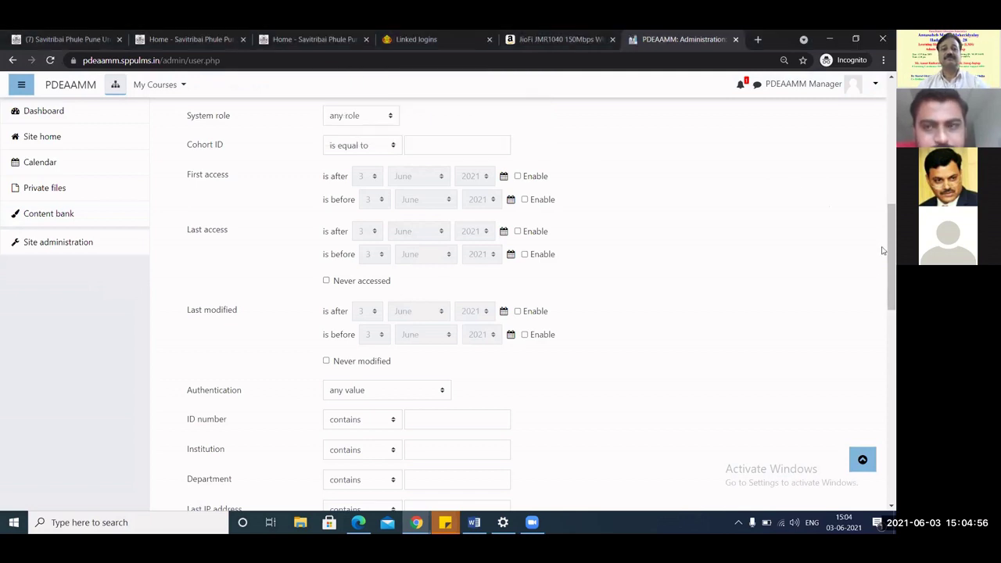
scroll(883, 361, "down", 6)
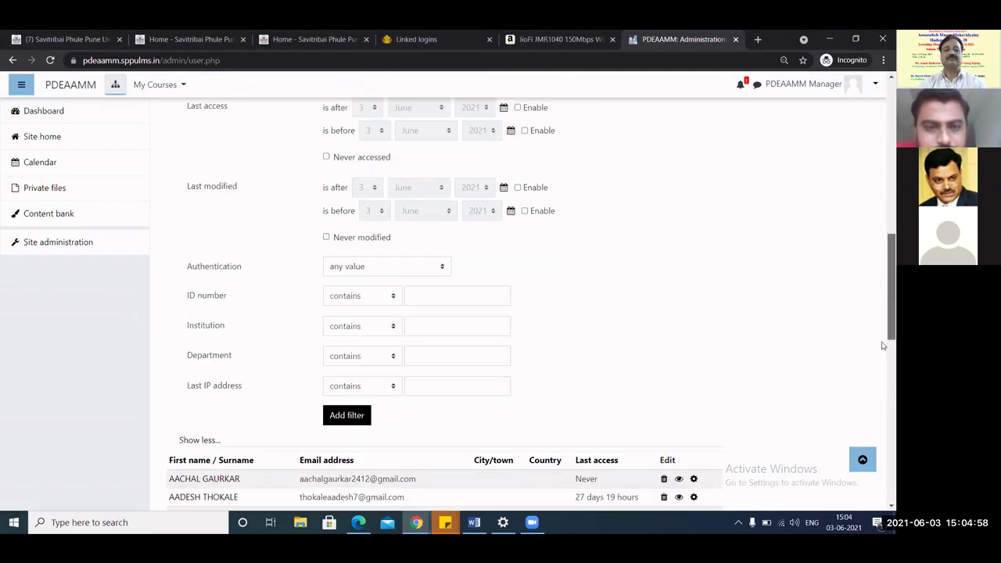
scroll(882, 390, "up", 4)
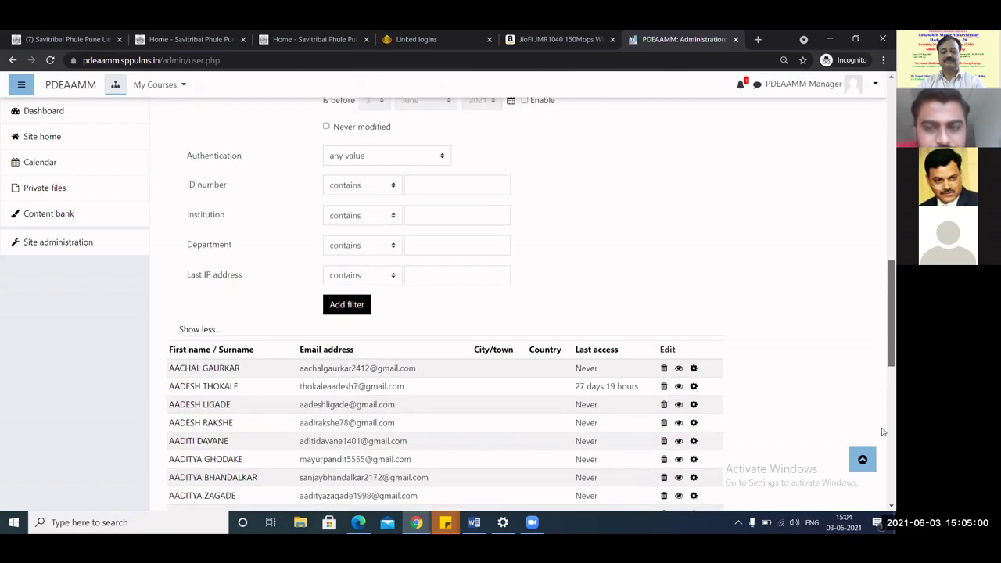
scroll(883, 355, "down", 5)
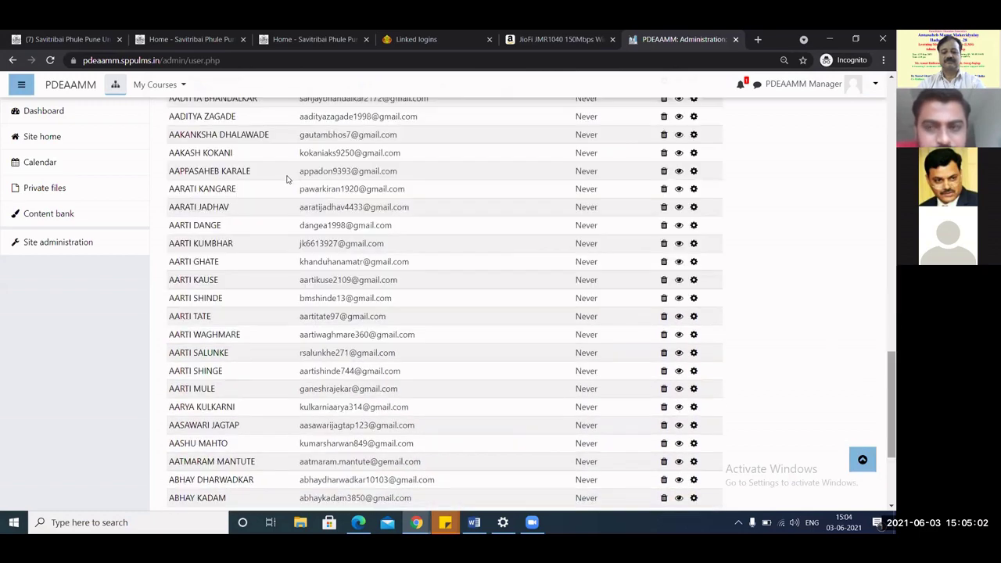
scroll(332, 207, "up", 4)
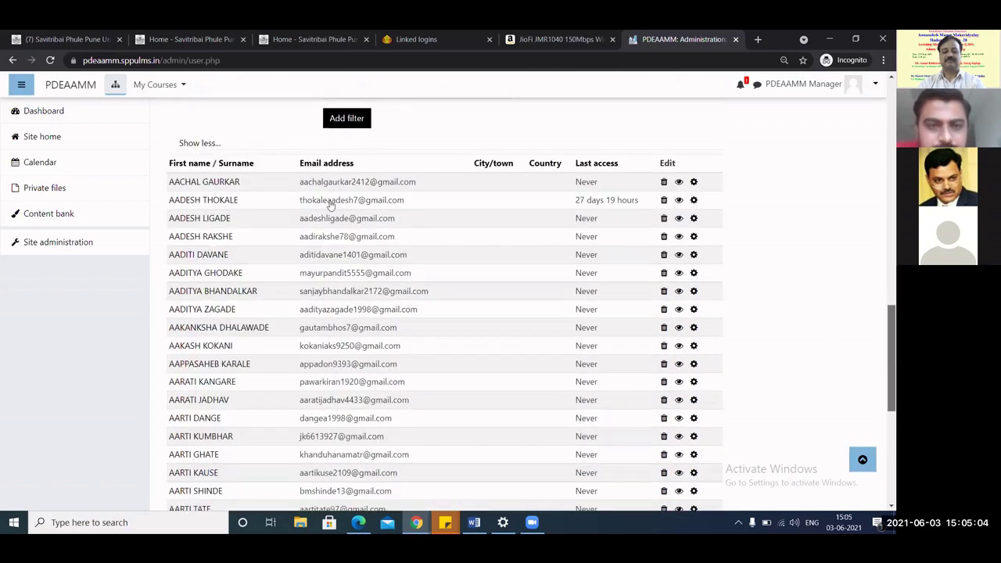
left_click(334, 209)
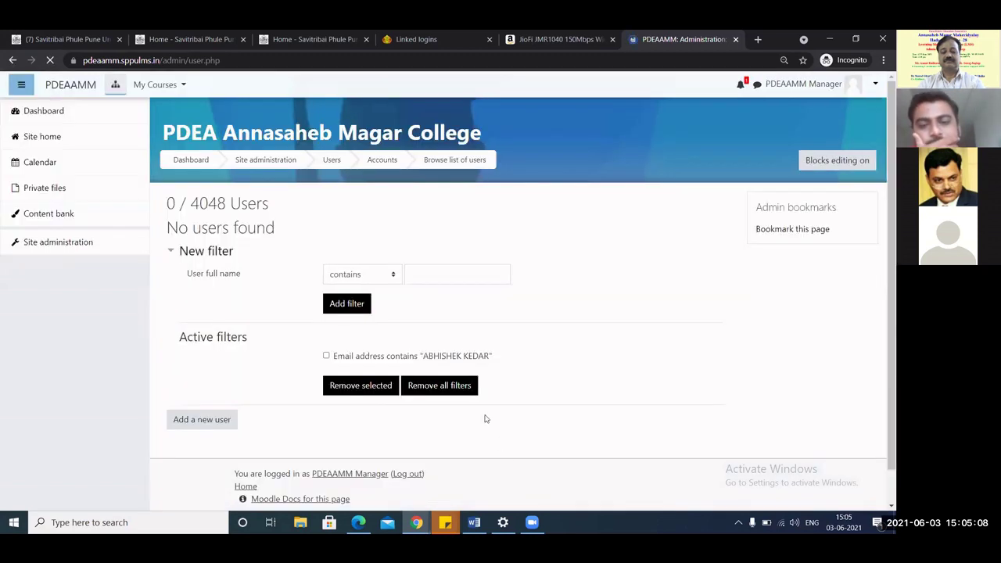
Clear all user filters to list all 4048 users, then start adding a new user
left_click(459, 395)
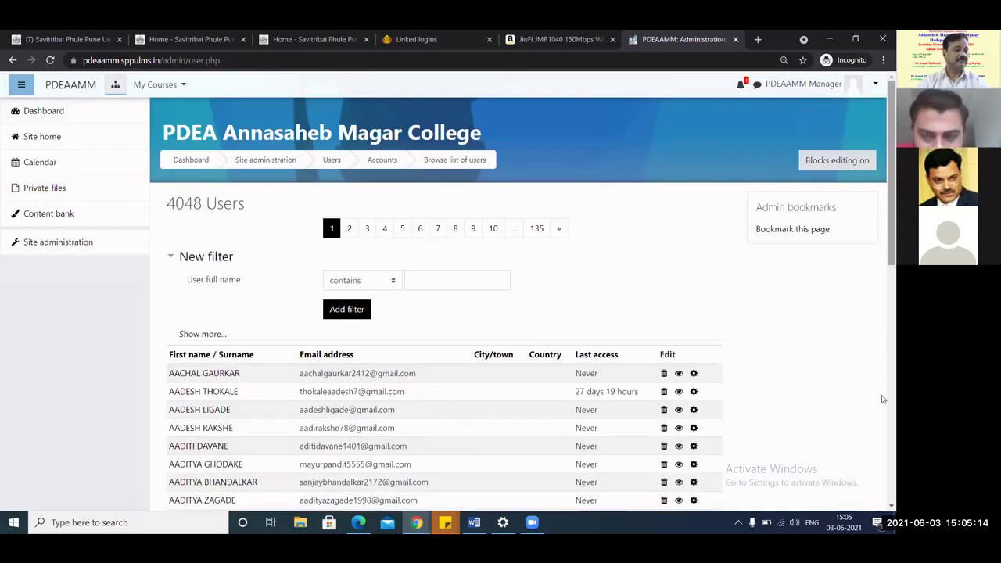
scroll(882, 405, "down", 2)
scroll(881, 414, "down", 4)
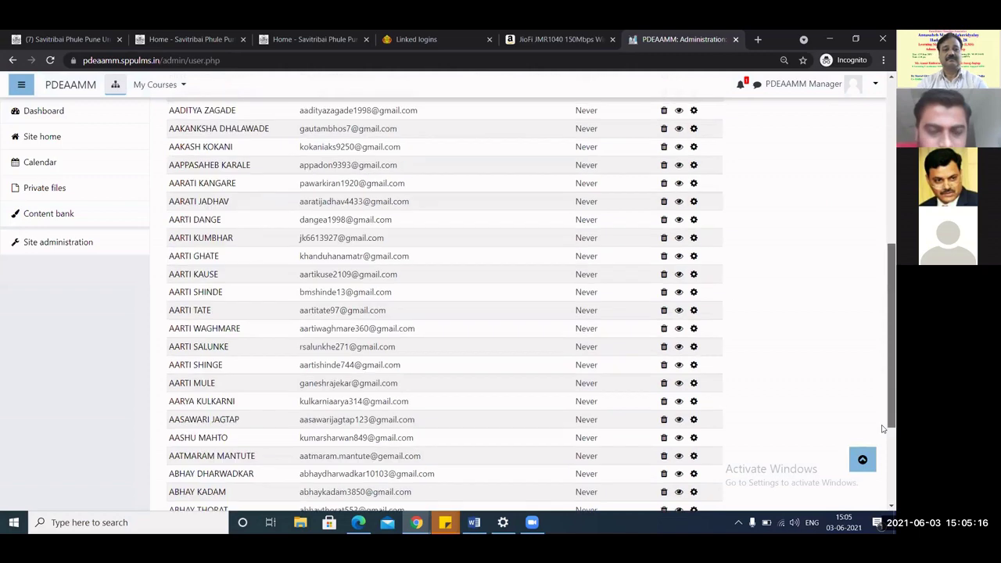
scroll(882, 430, "down", 1)
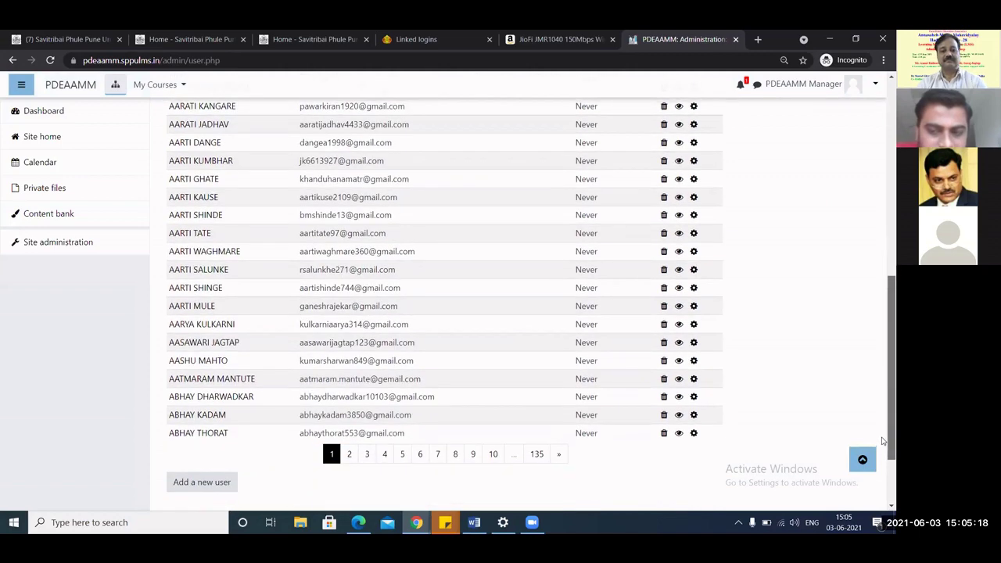
scroll(882, 438, "down", 1)
scroll(882, 437, "down", 1)
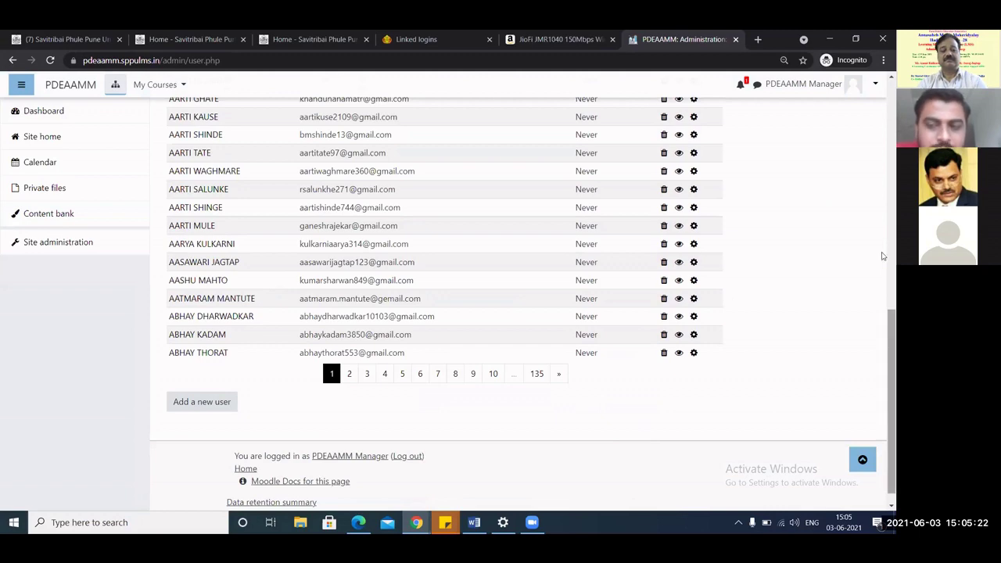
scroll(882, 242, "up", 1)
scroll(881, 167, "up", 5)
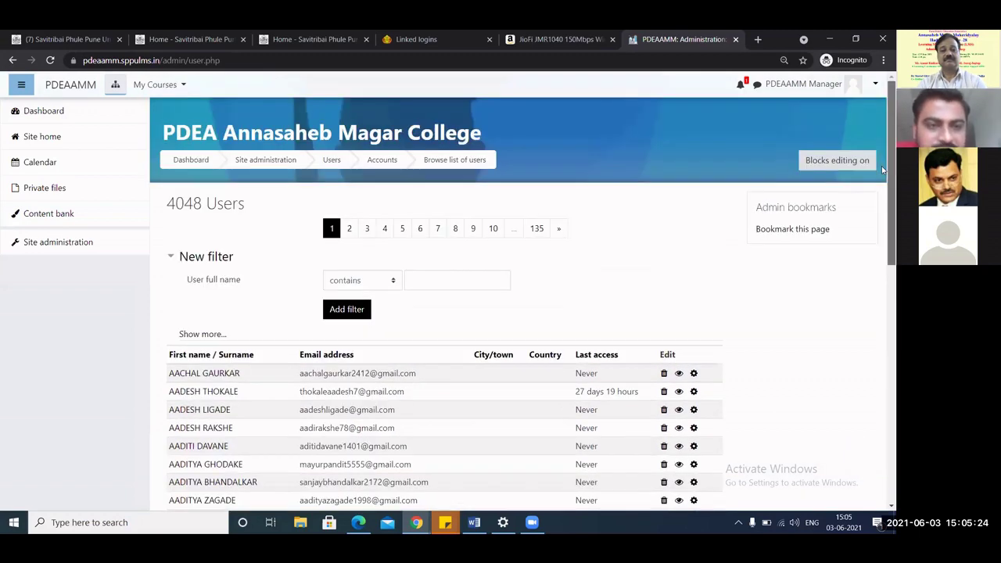
scroll(882, 240, "down", 1)
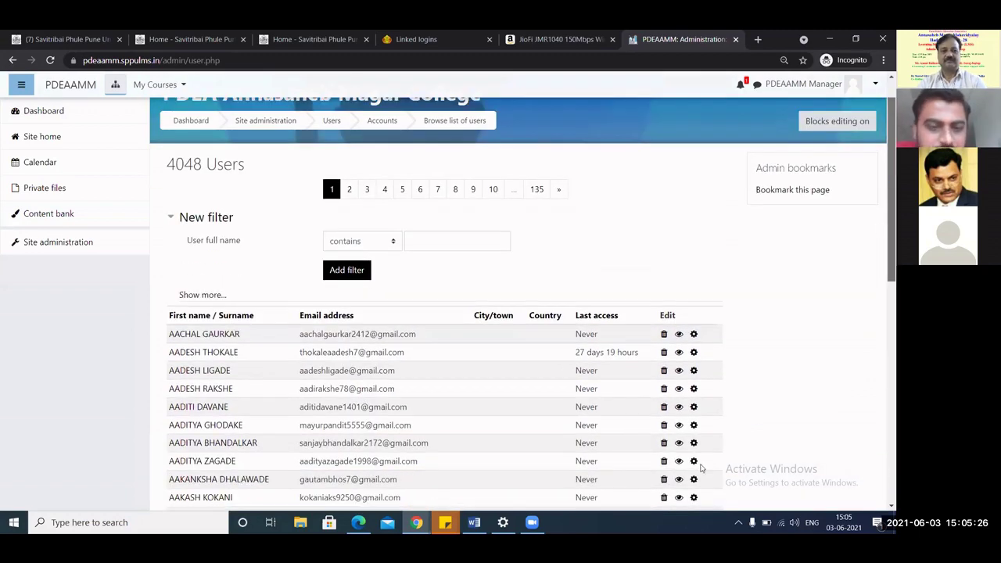
scroll(882, 240, "down", 10)
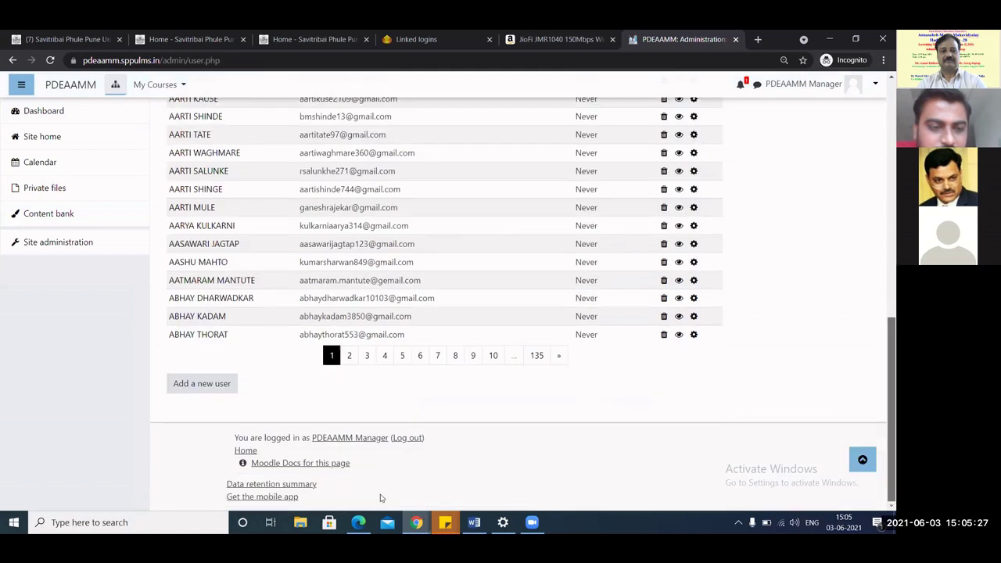
left_click(186, 384)
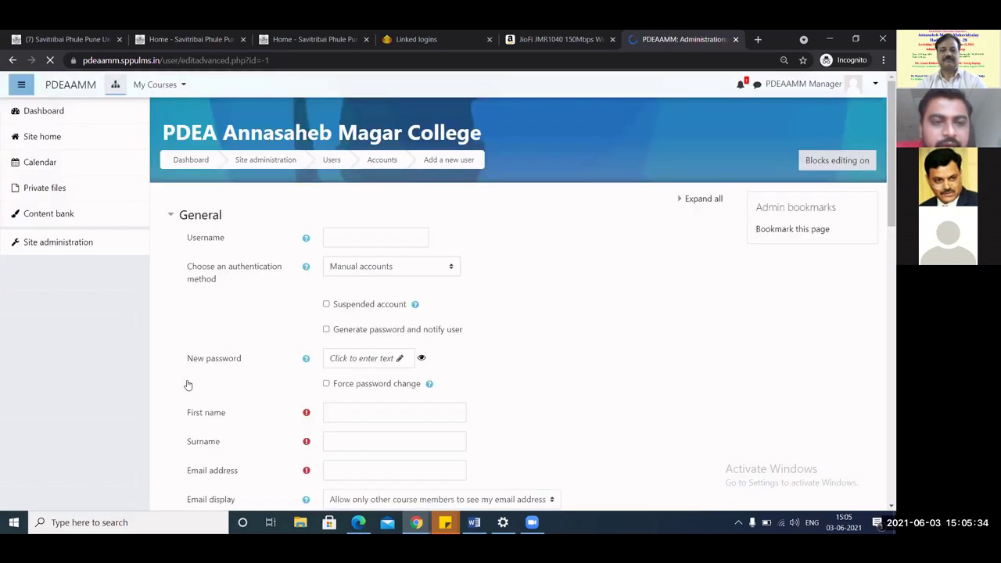
left_click(365, 232)
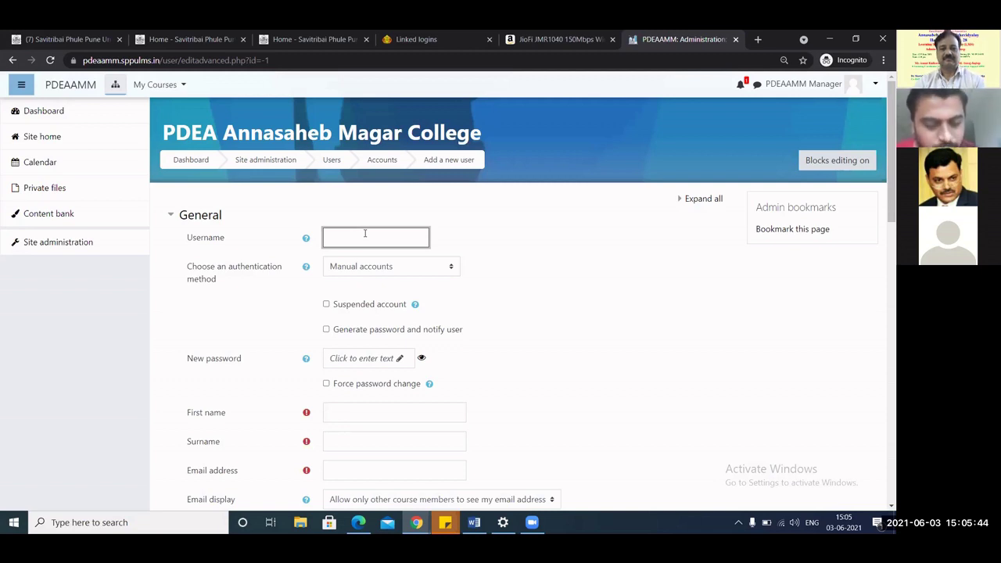
type("sa")
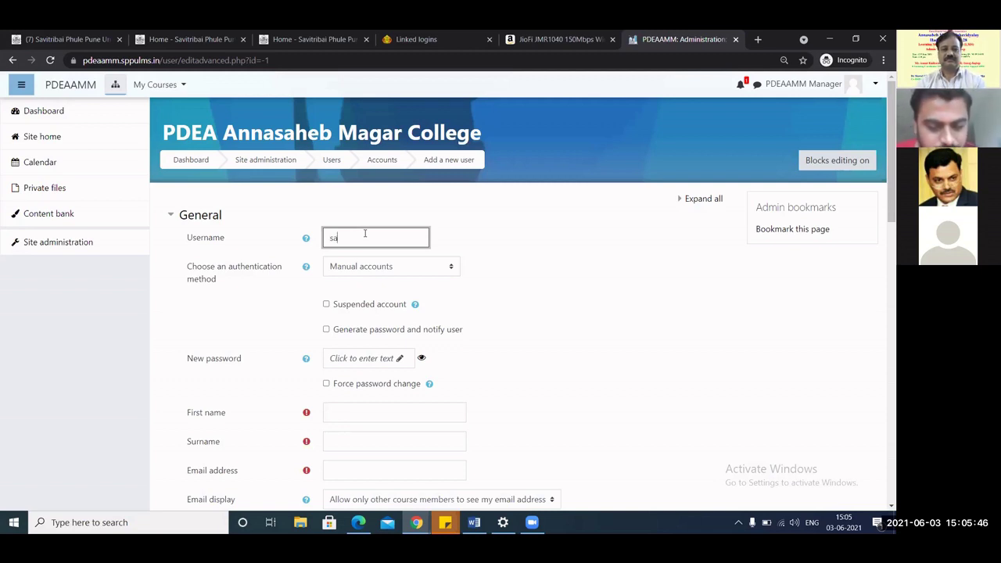
type("ura")
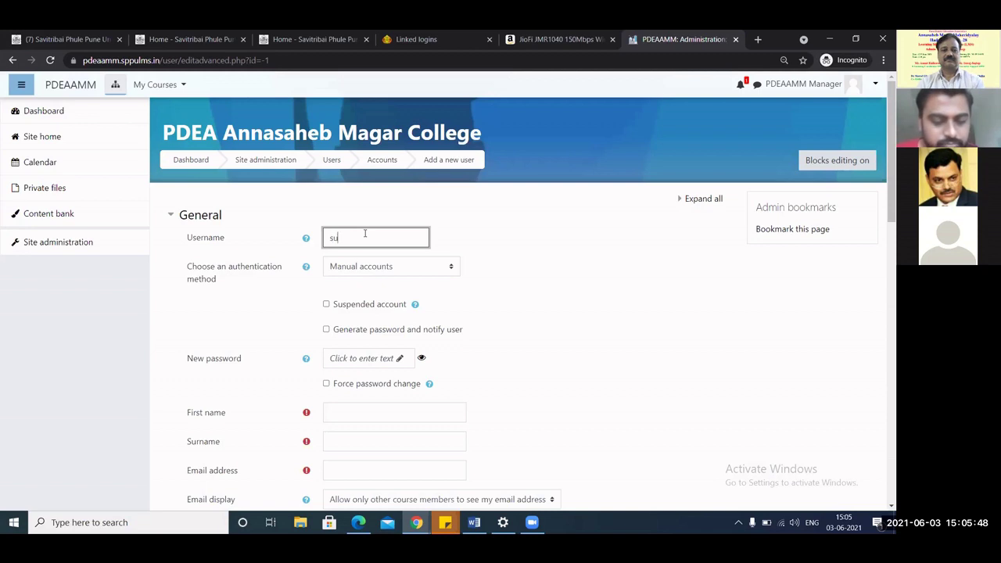
key("BackSpace")
key("BackSpace")
type("Demo User")
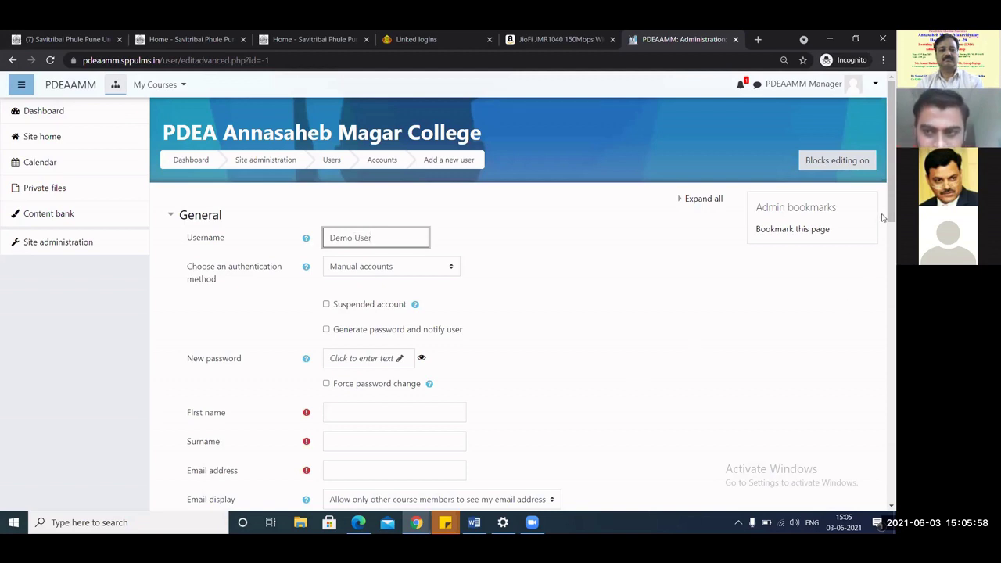
scroll(881, 227, "down", 2)
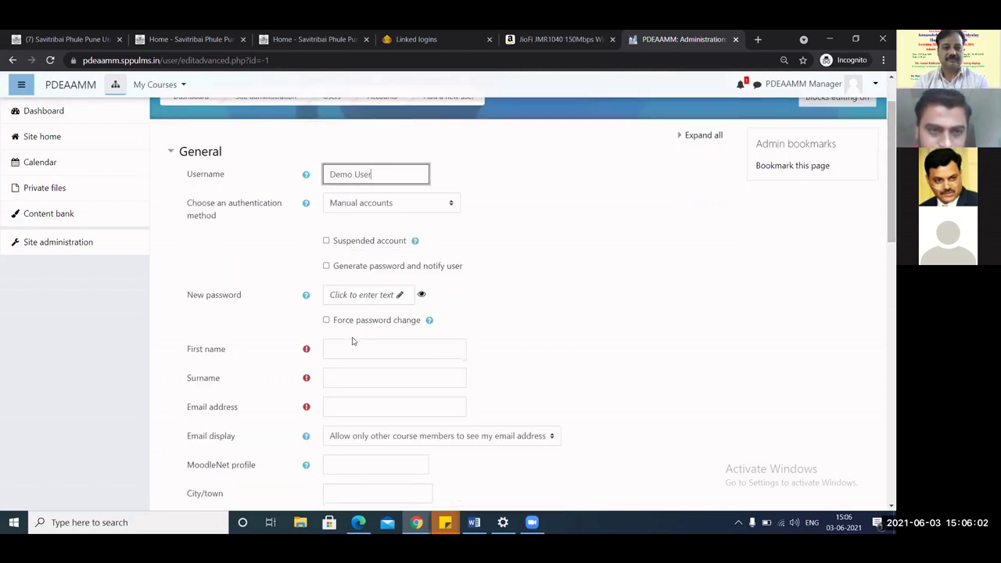
left_click_drag(372, 173, 316, 170)
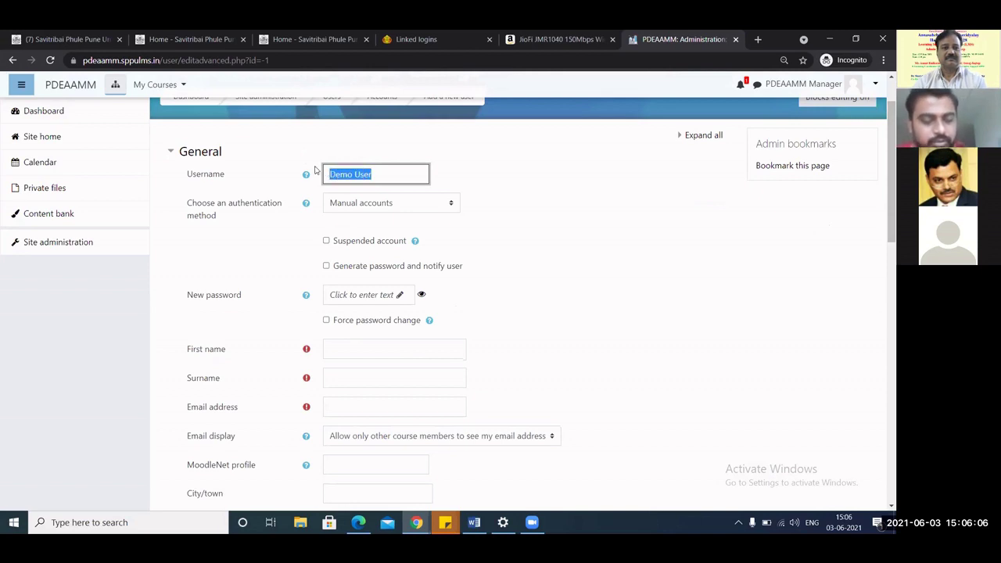
type("xyz")
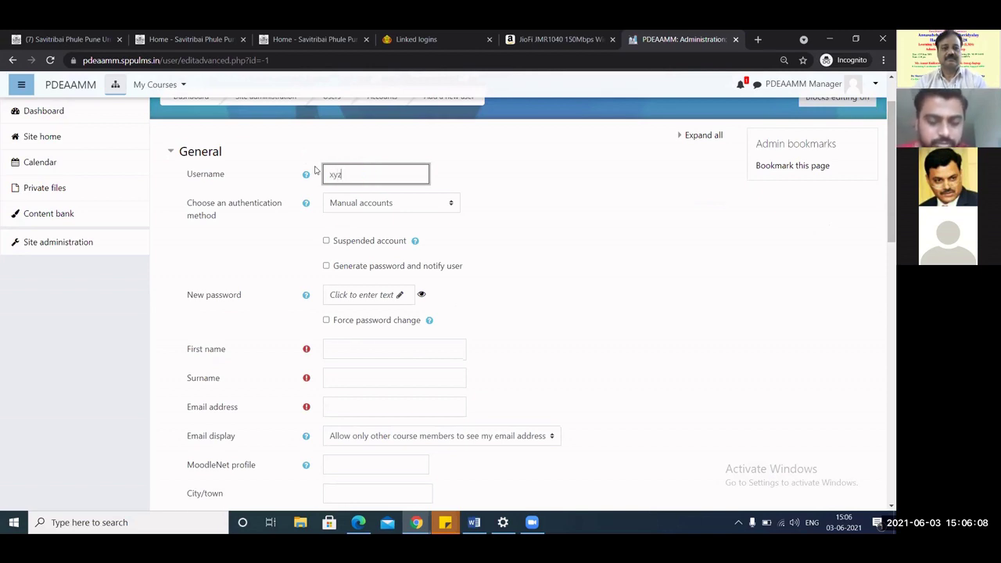
type(".")
key("BackSpace")
type("@")
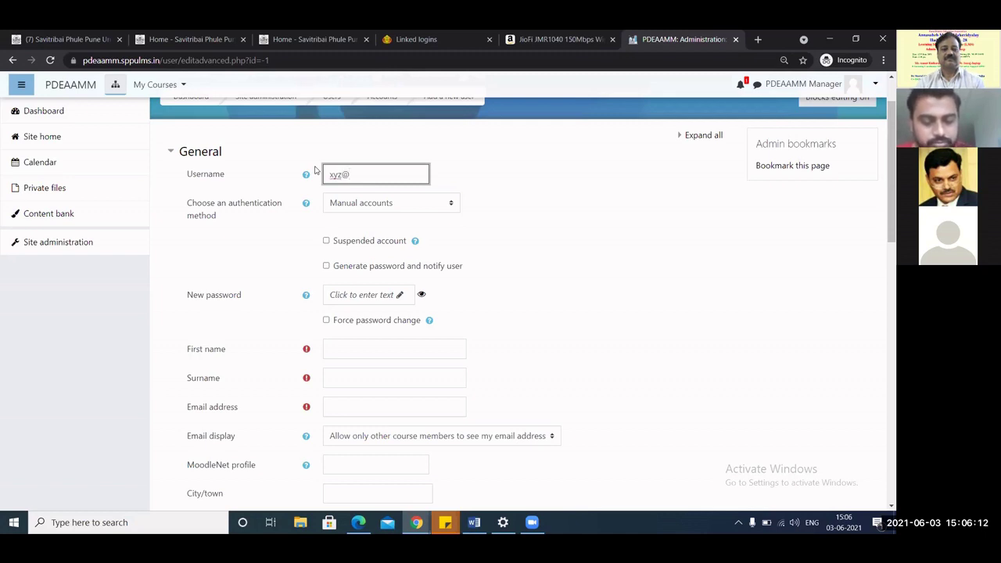
type("gmail.com")
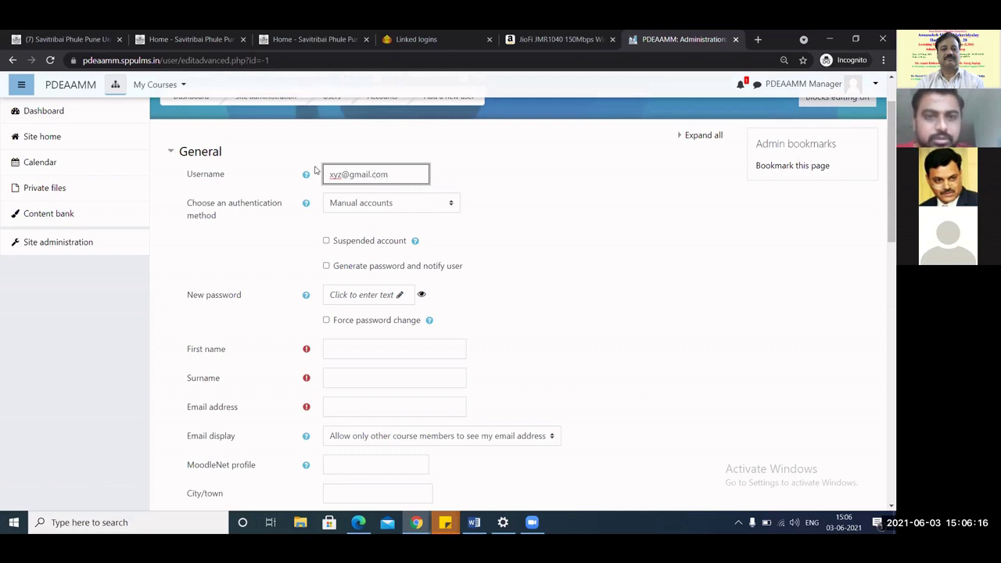
Finish the username and start typing the new password, revealing it with the eye icon
left_click(394, 302)
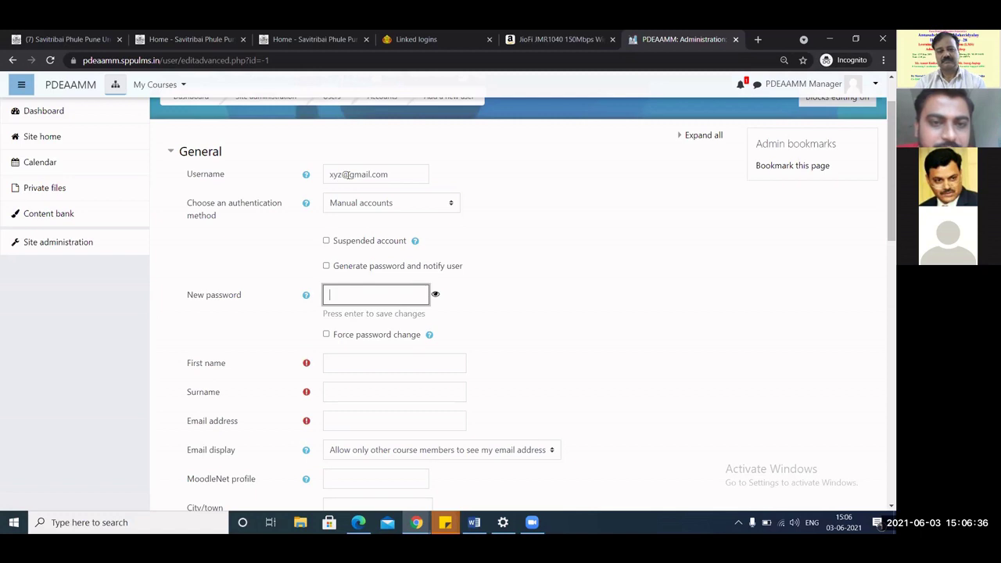
double_click(330, 174)
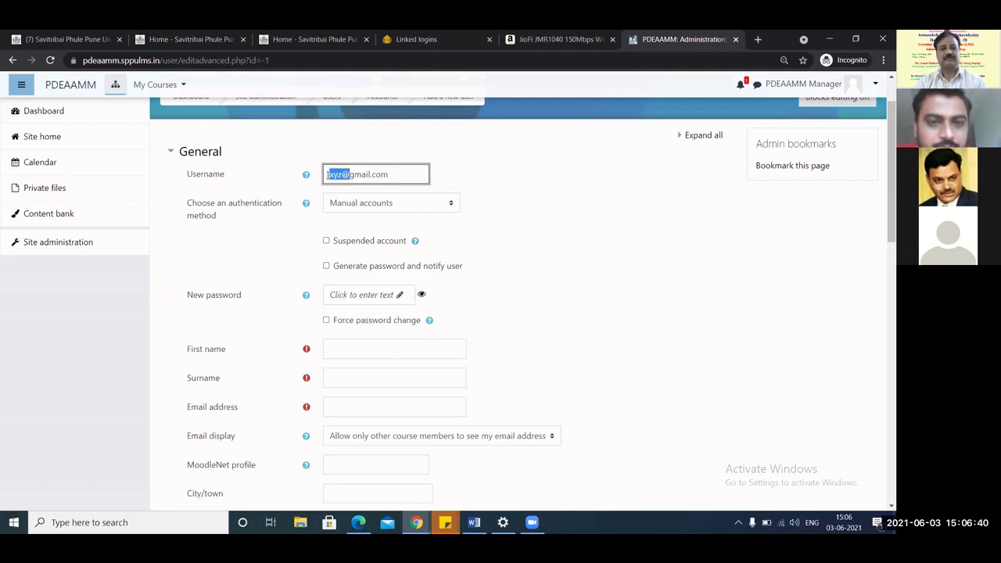
left_click(344, 294)
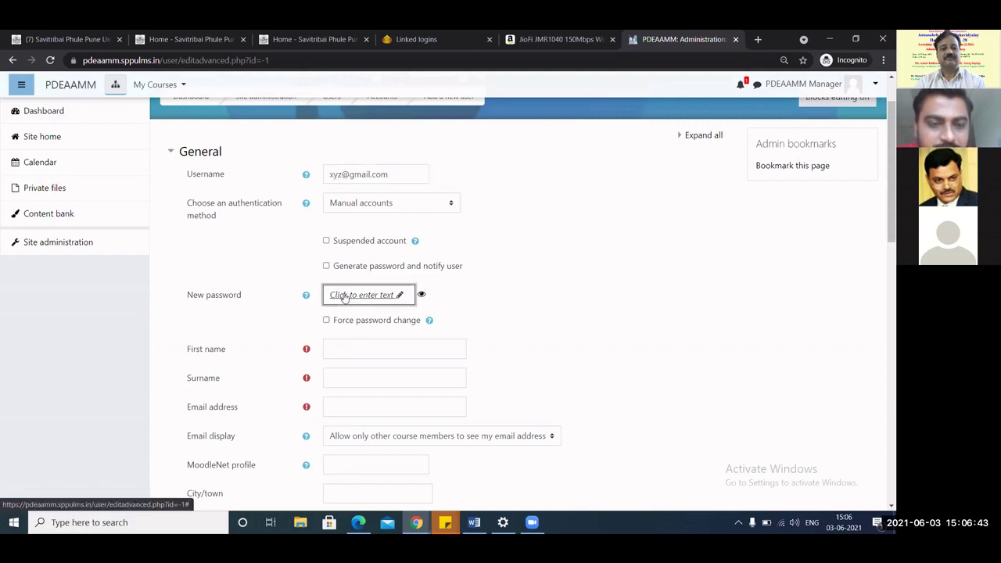
left_click(435, 295)
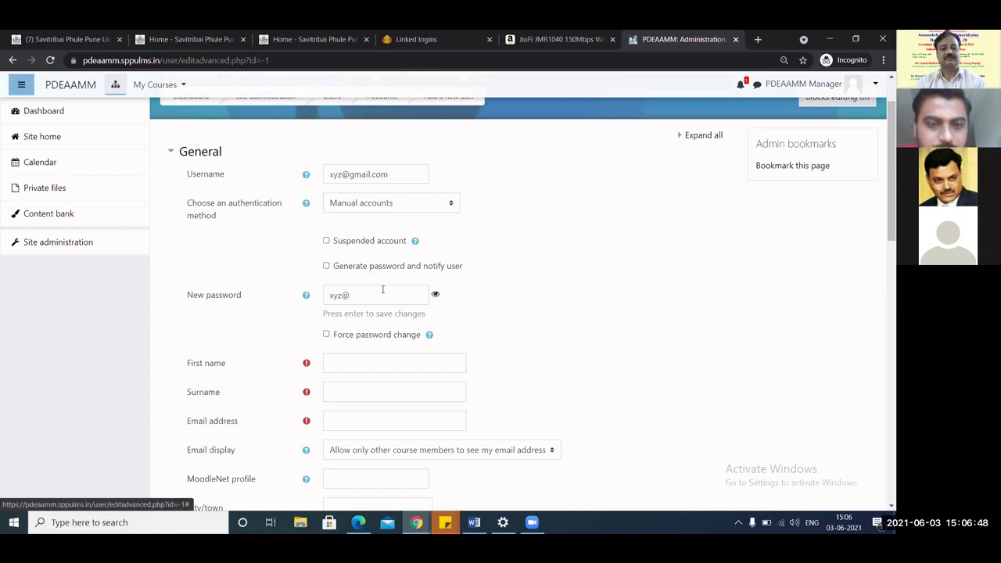
left_click(333, 295)
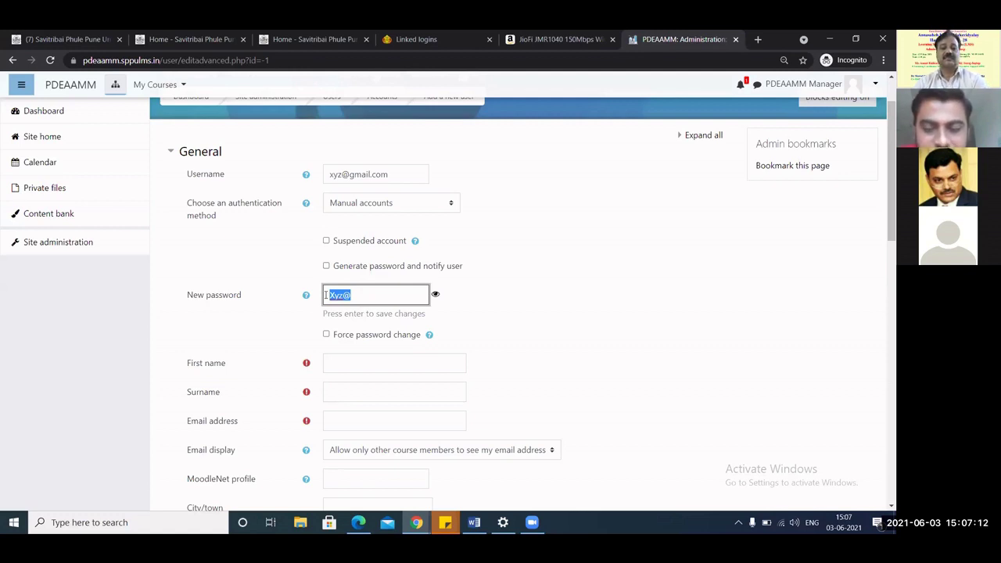
left_click(363, 295)
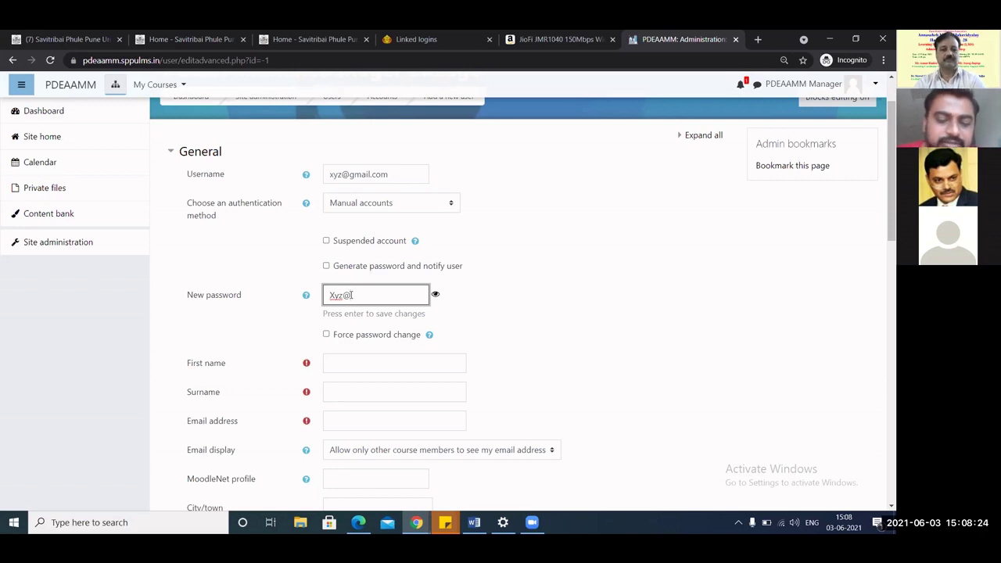
type("9999")
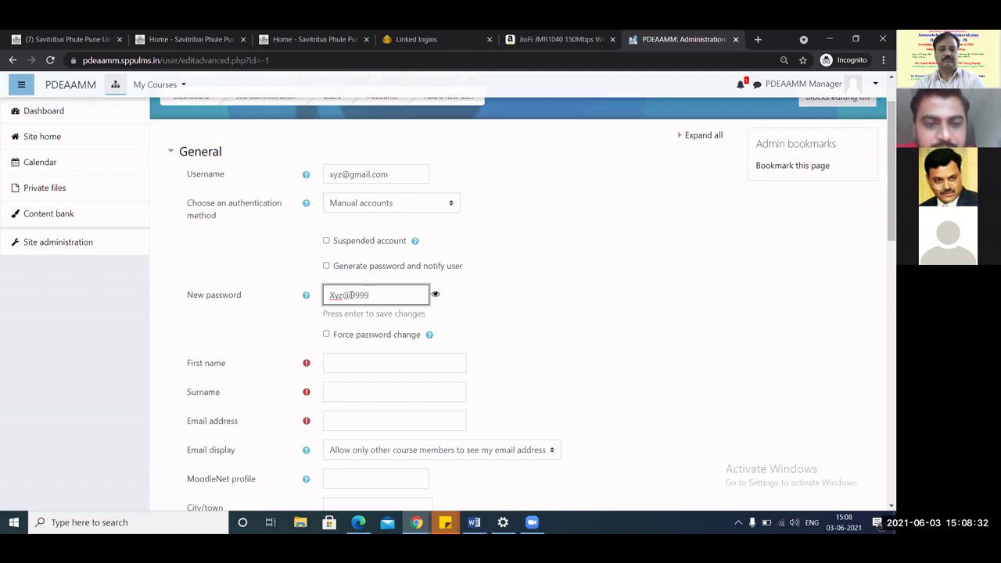
left_click_drag(351, 294, 326, 295)
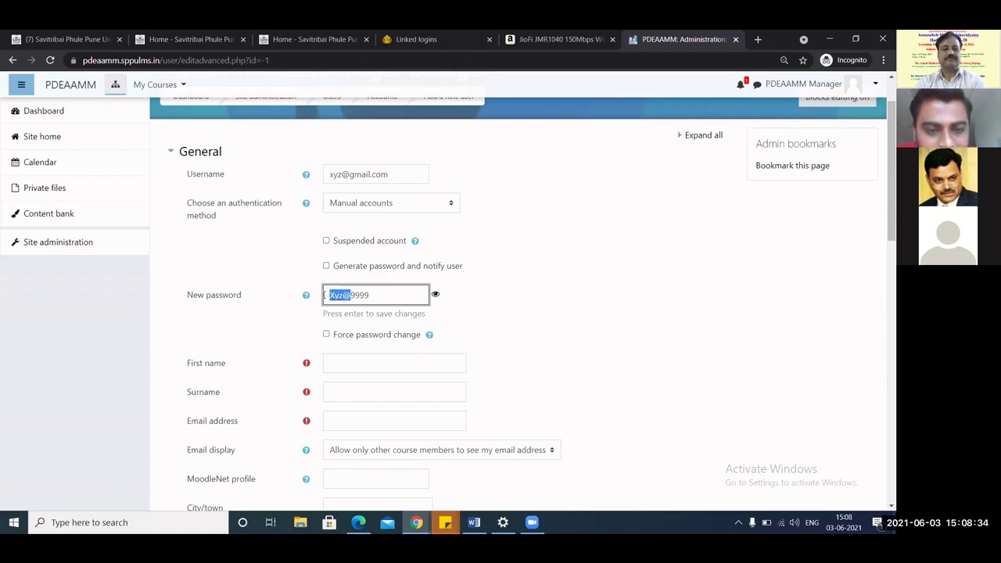
left_click(365, 294)
left_click_drag(365, 294, 350, 294)
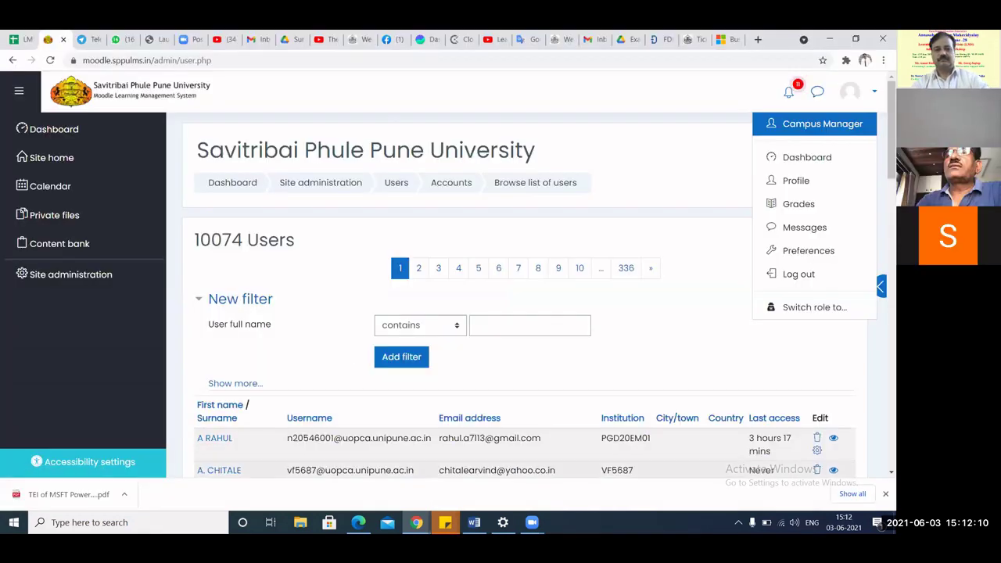
Return to the PDEAAMM Add a new user window and leave the New password field
mouse_move(416, 523)
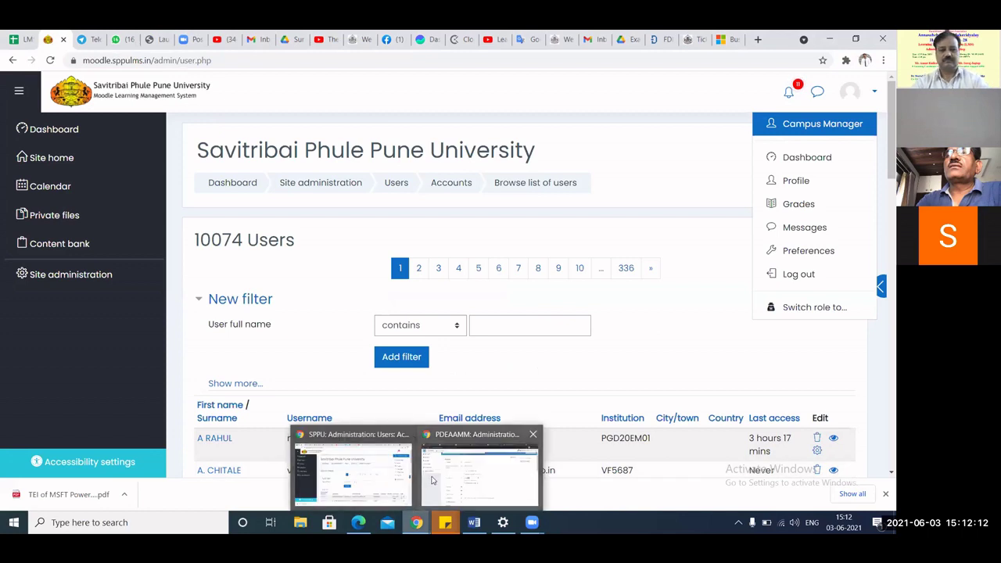
left_click(431, 480)
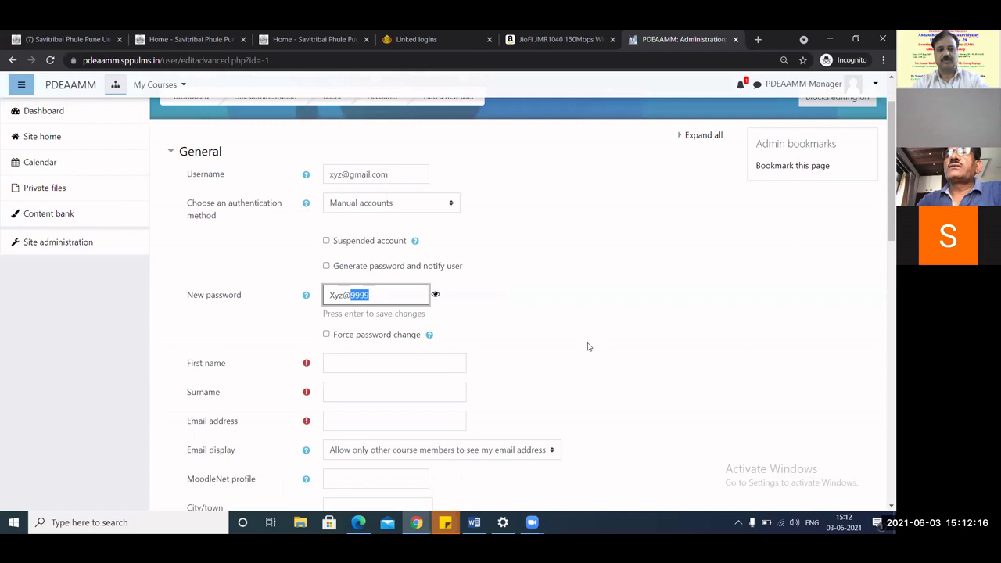
left_click(539, 332)
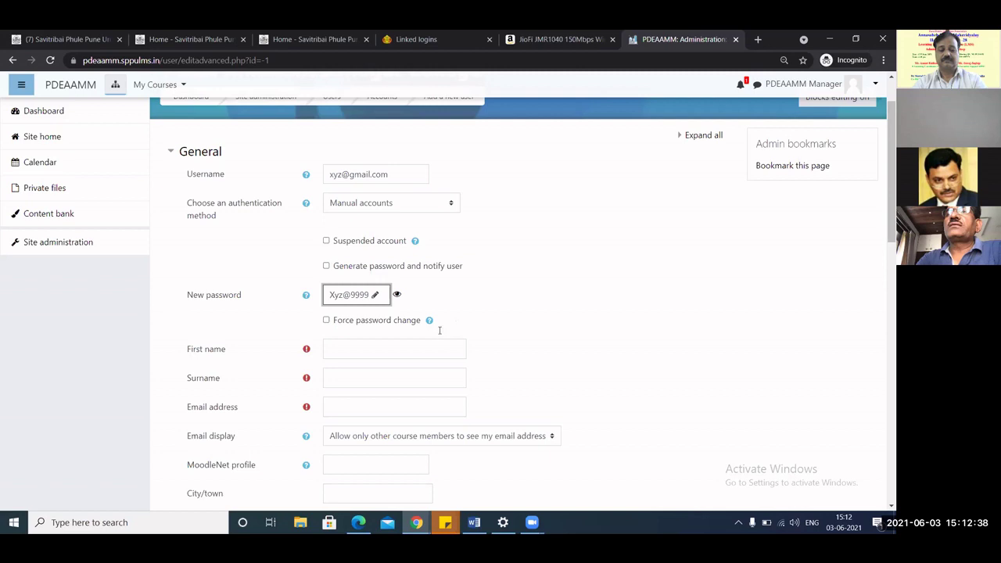
Enter First name 'demo', Surname 'user' and a placeholder e-mail address
left_click(430, 353)
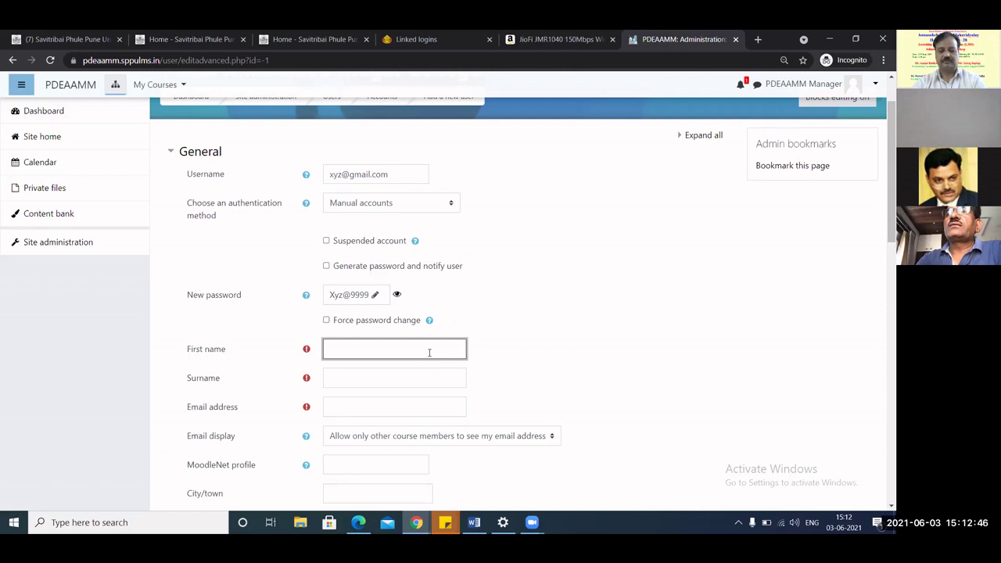
type("demo")
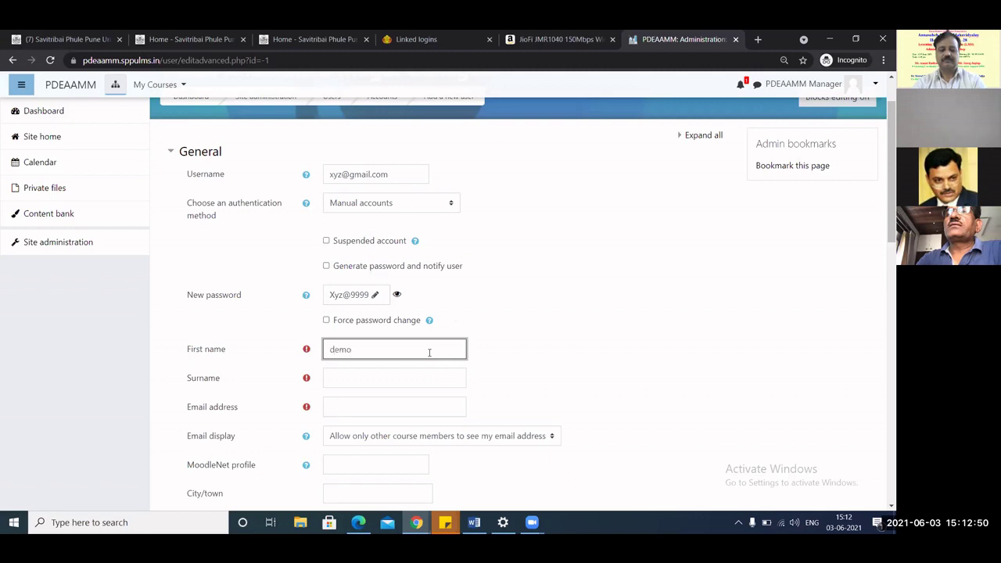
left_click(429, 373)
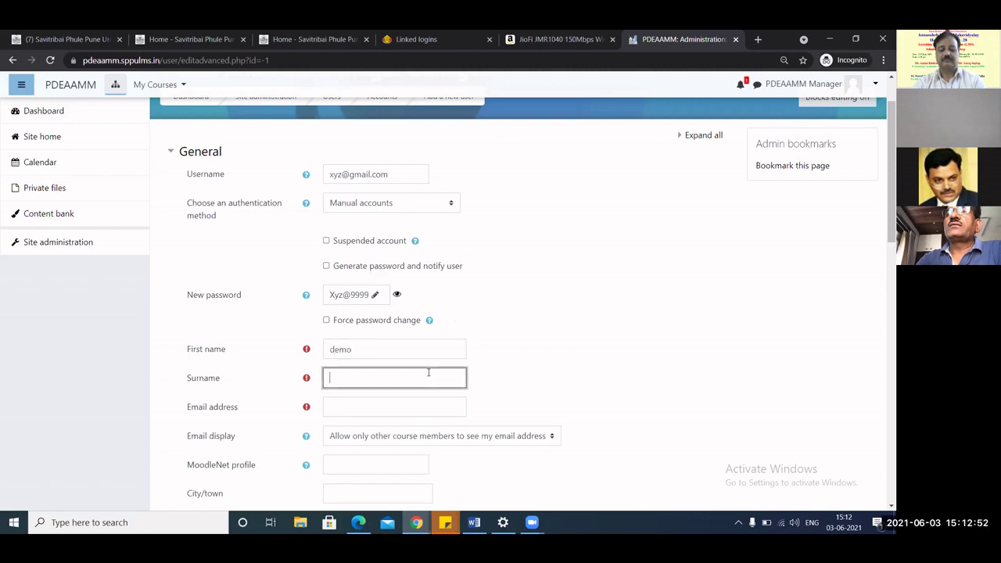
type("user")
left_click(405, 411)
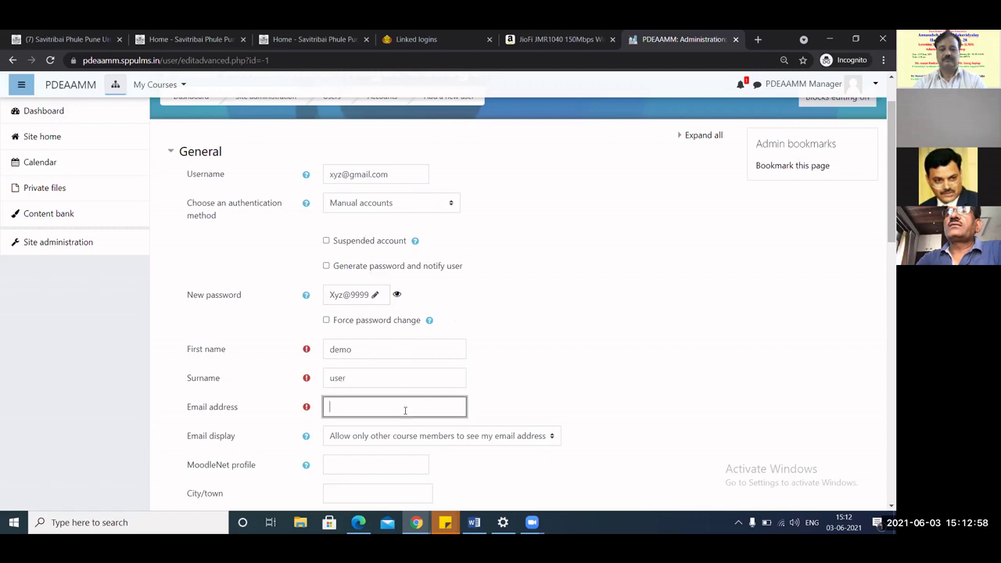
type("xy")
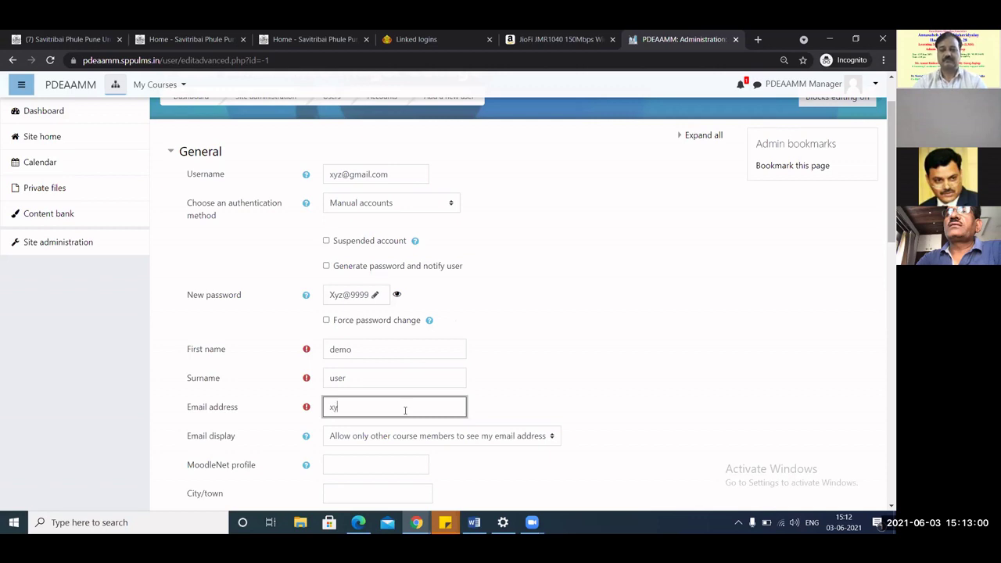
type("z@gmail.com")
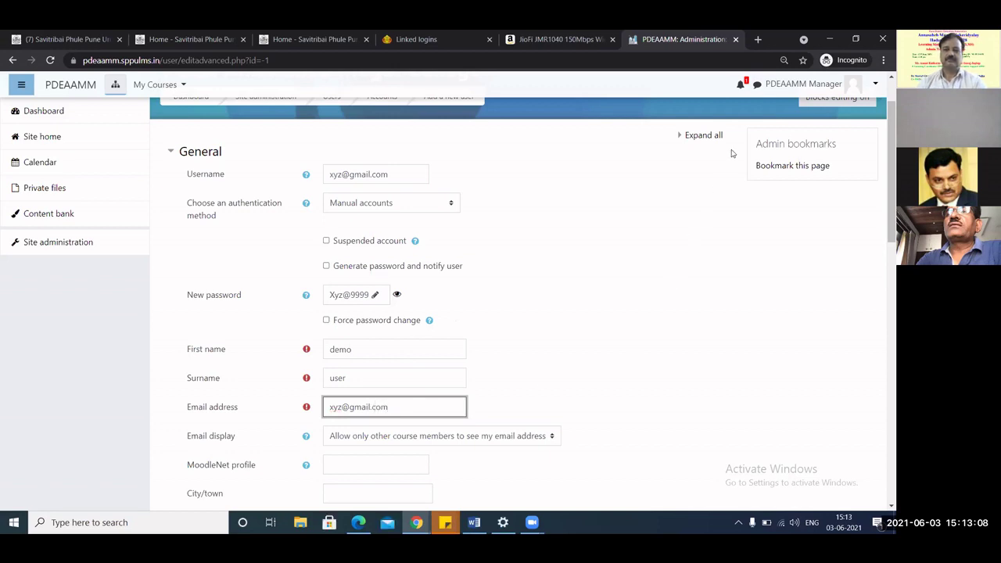
left_click_drag(882, 180, 882, 374)
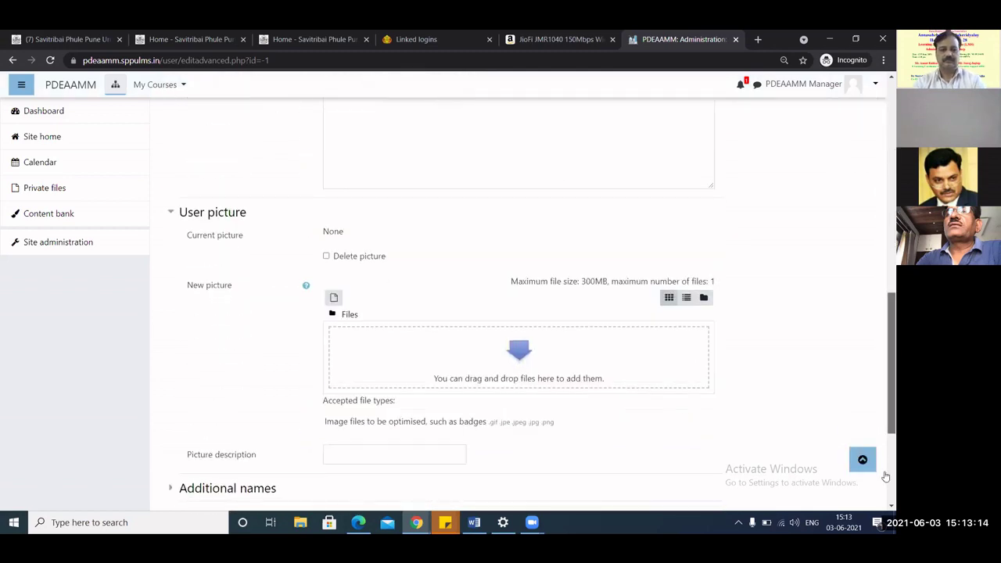
Expand the Optional section and scroll down to the bottom of the form
scroll(882, 475, "down", 3)
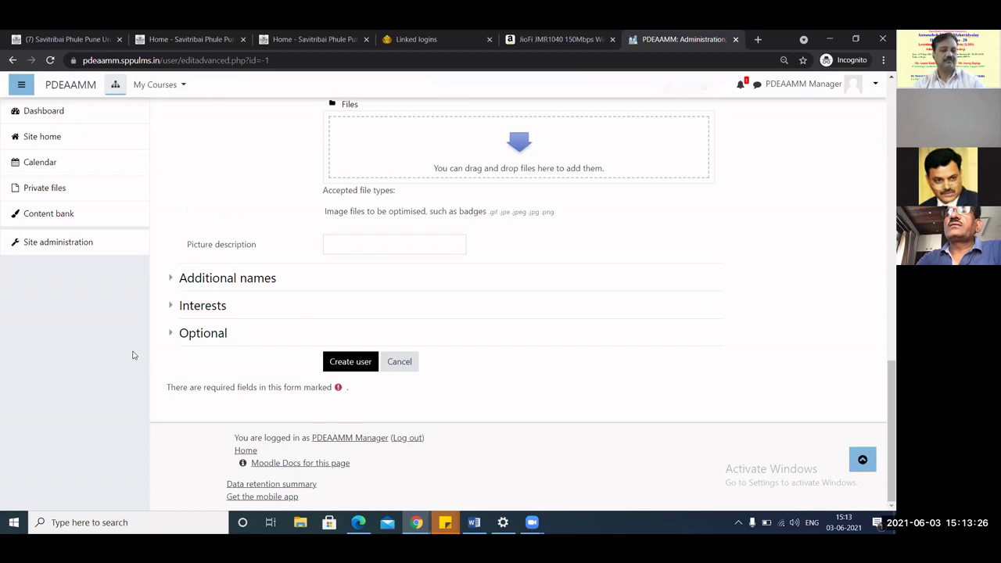
left_click(170, 339)
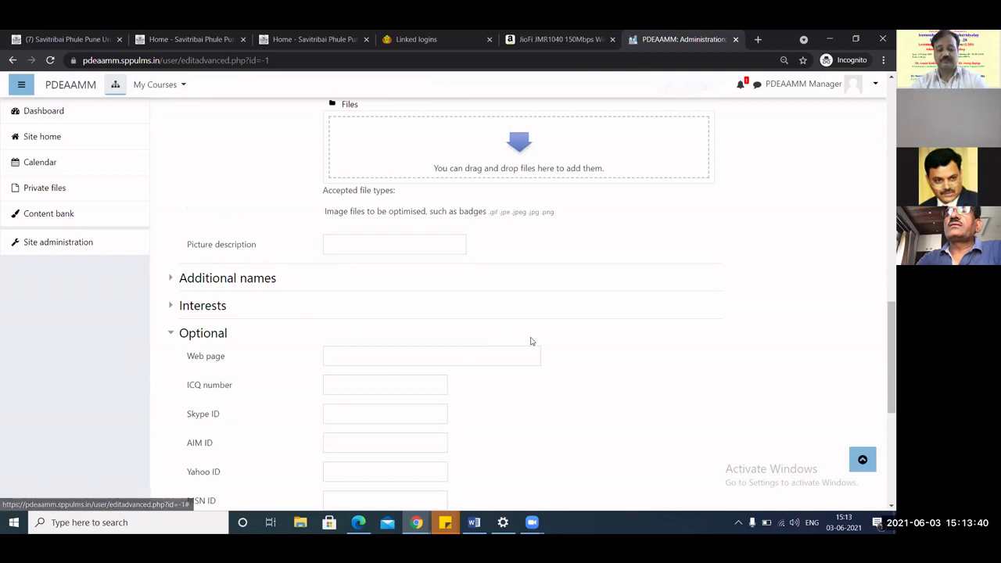
left_click_drag(882, 346, 882, 426)
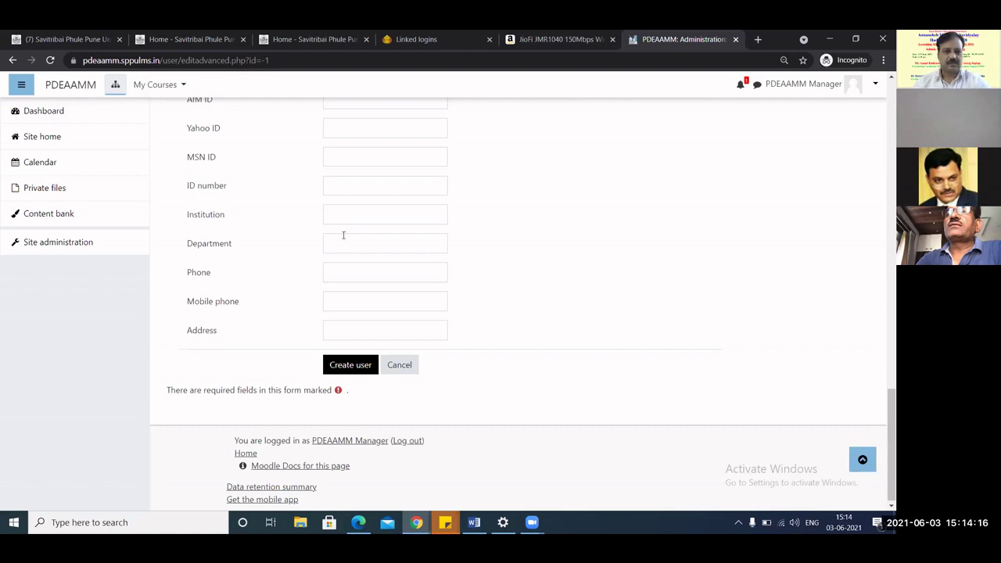
double_click(210, 215)
left_click_drag(190, 213, 186, 213)
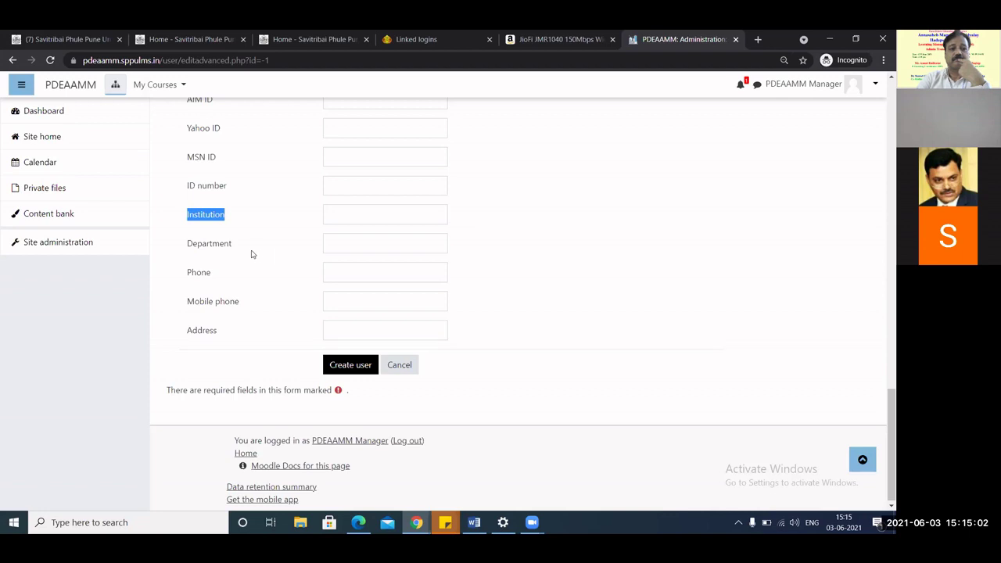
left_click_drag(205, 252, 186, 252)
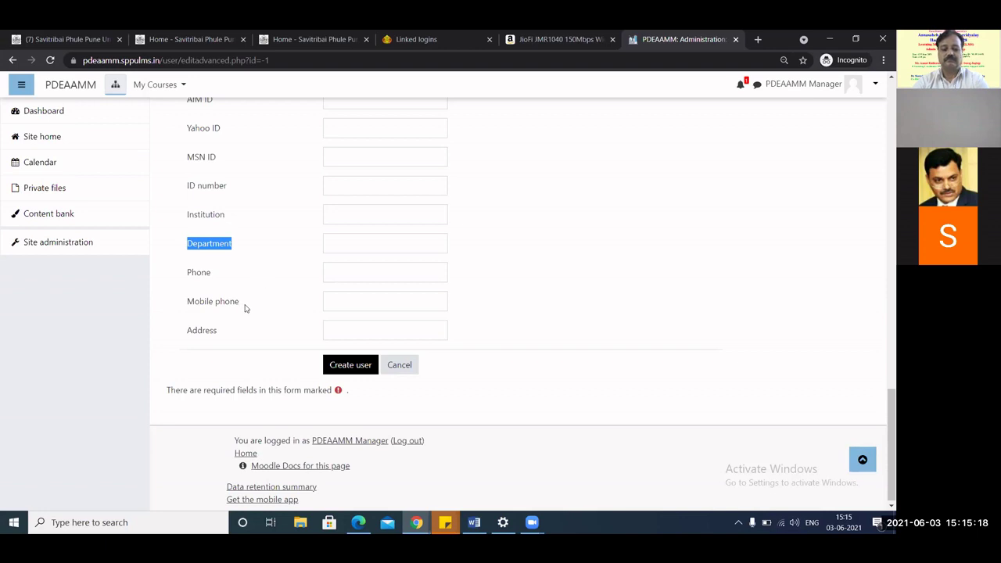
Type F.Y.B.A. into the Department field and select the entered text
left_click(348, 240)
type("F")
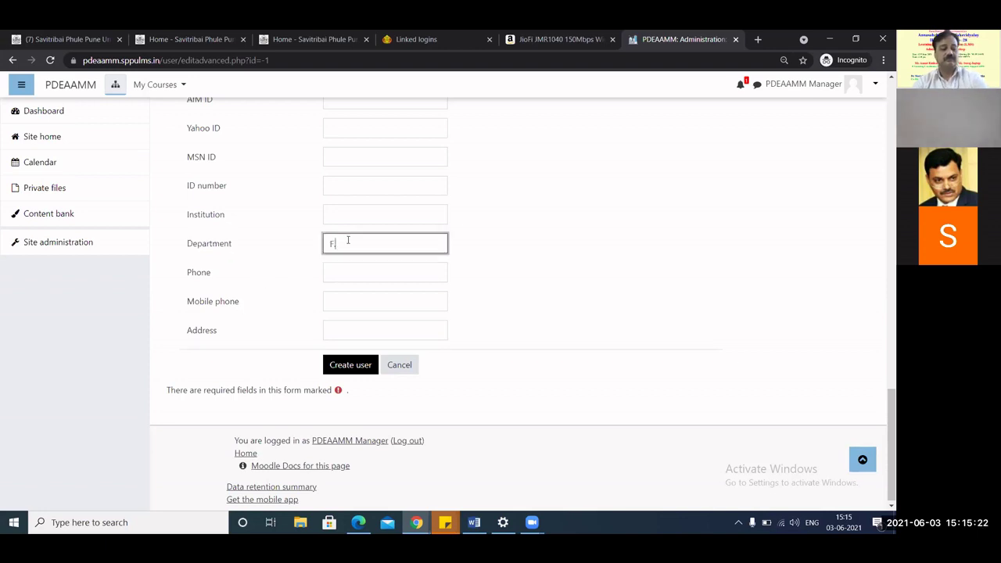
type(".Y")
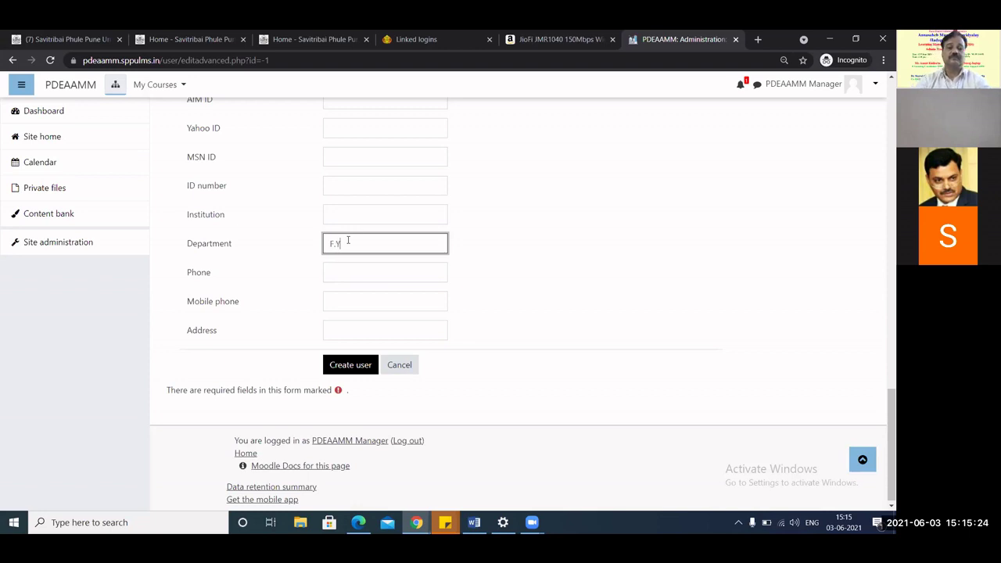
type(".B.A.")
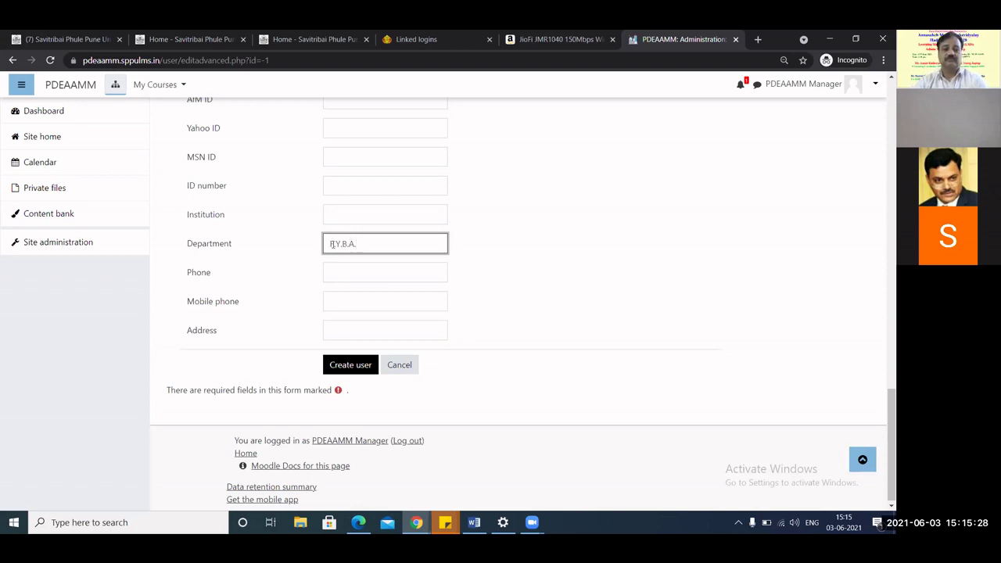
left_click_drag(358, 244, 320, 248)
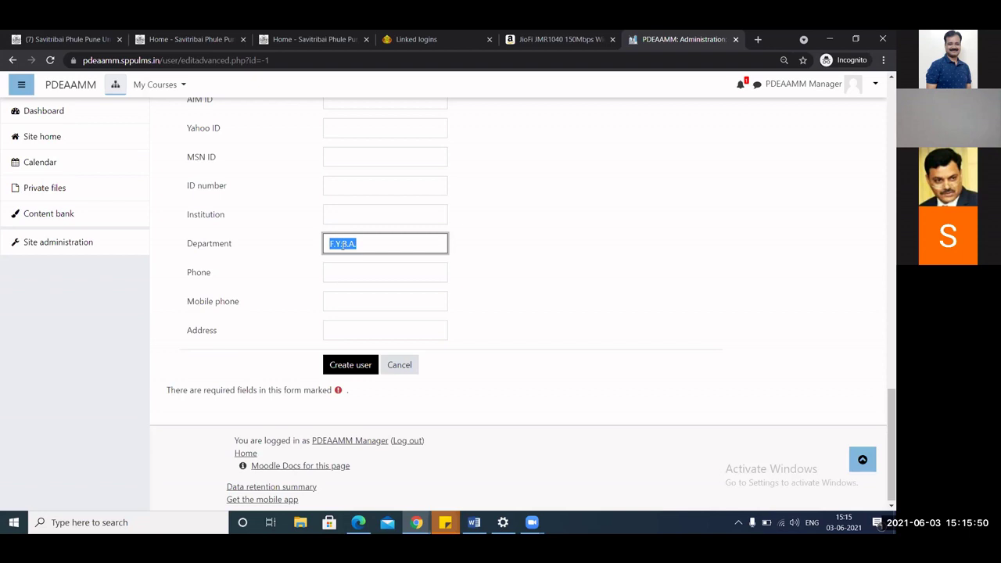
left_click(342, 244)
key("BackSpace")
type(".")
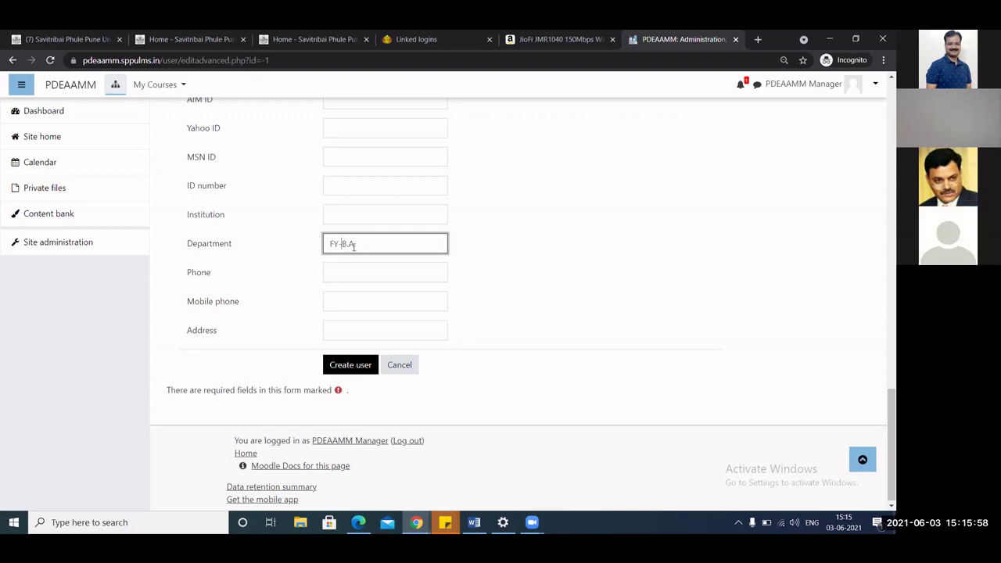
left_click_drag(361, 249, 318, 248)
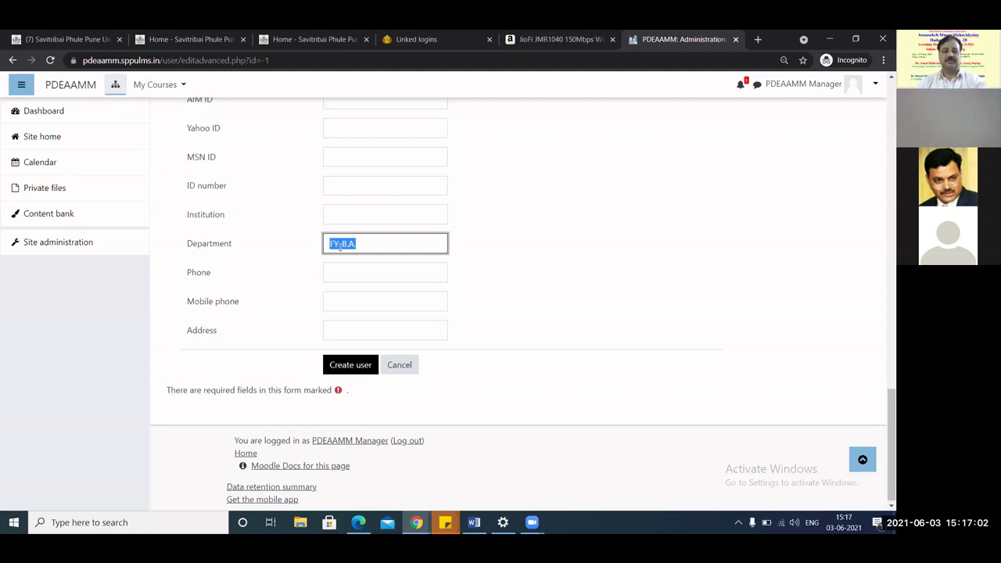
left_click(342, 245)
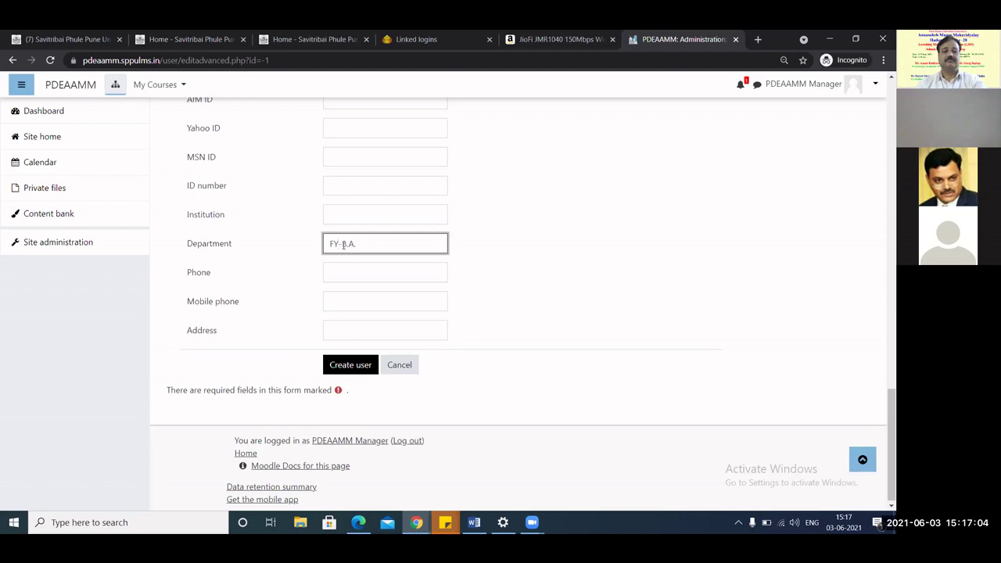
key("BackSpace")
type(".")
key("Home")
key("Right")
type(".")
left_click_drag(358, 244, 321, 248)
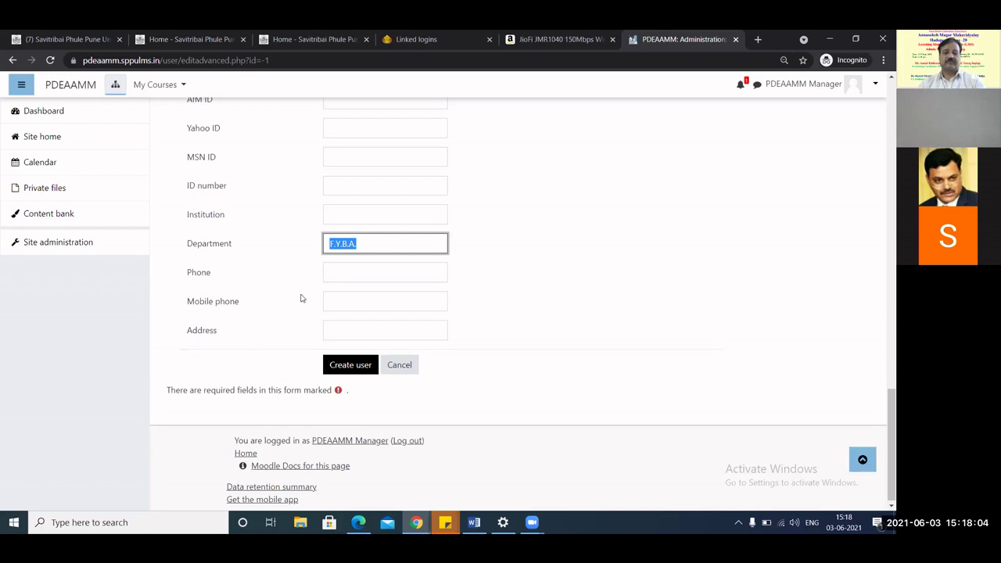
Focus the Mobile phone field and highlight the Department value F.Y.B.A. again
left_click(333, 300)
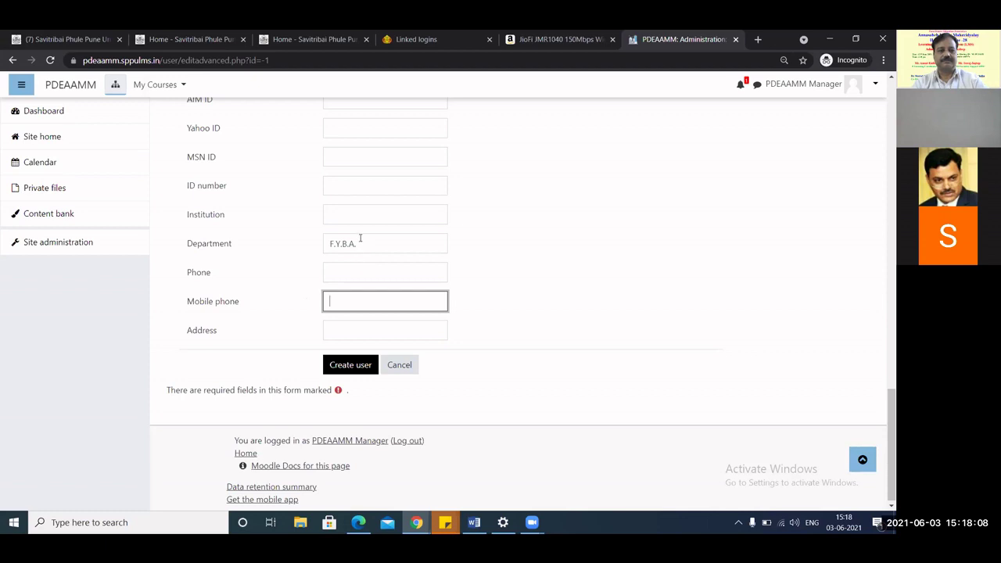
left_click_drag(361, 244, 327, 242)
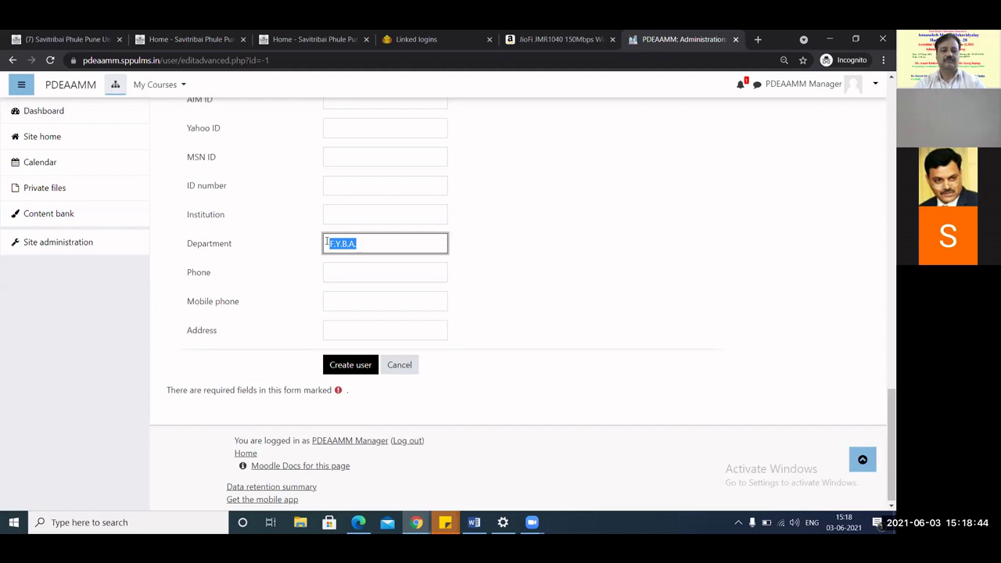
Enter 'F.Y.B.A.' in the Department field of the Add a new user form
left_click(326, 241)
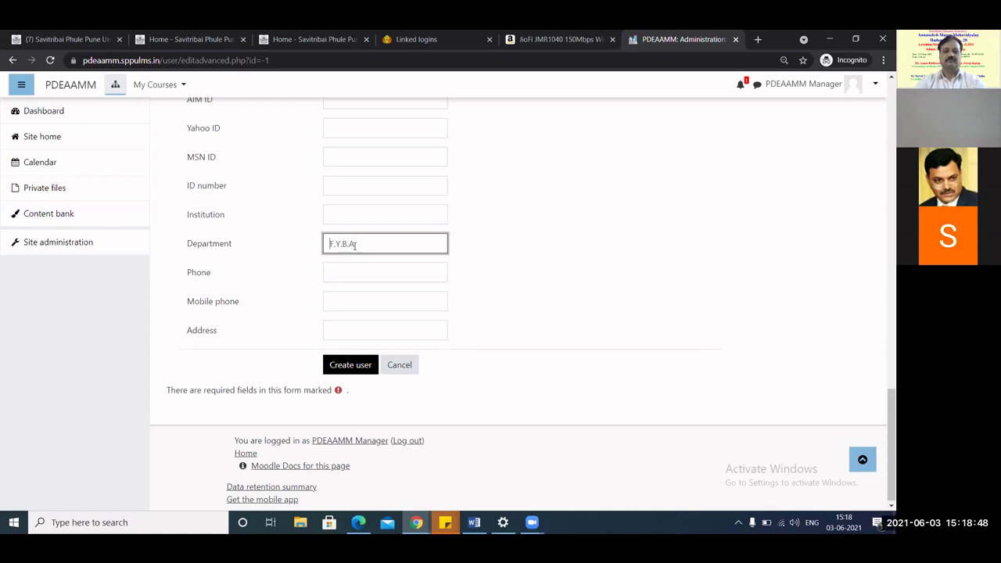
left_click_drag(357, 245, 328, 245)
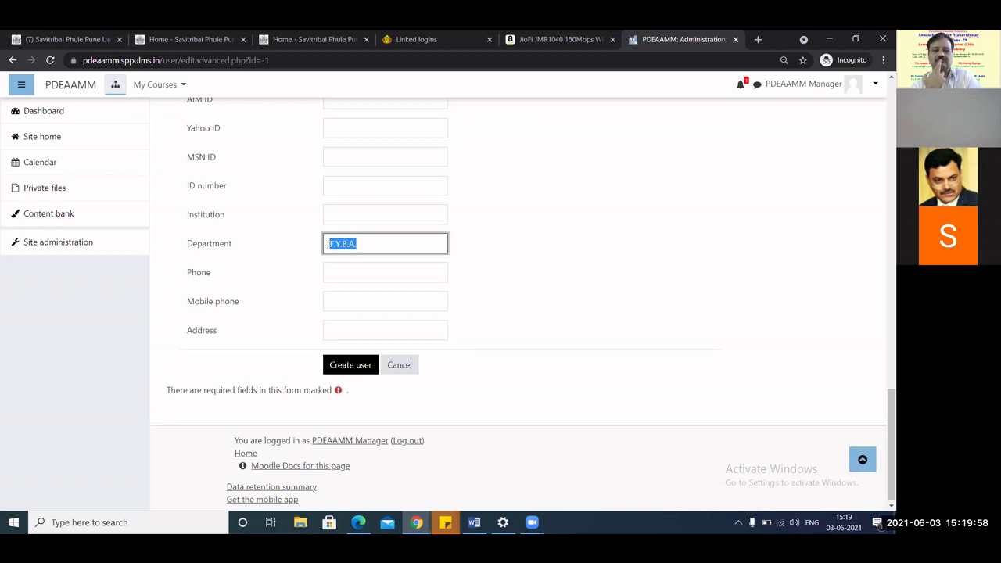
left_click(346, 300)
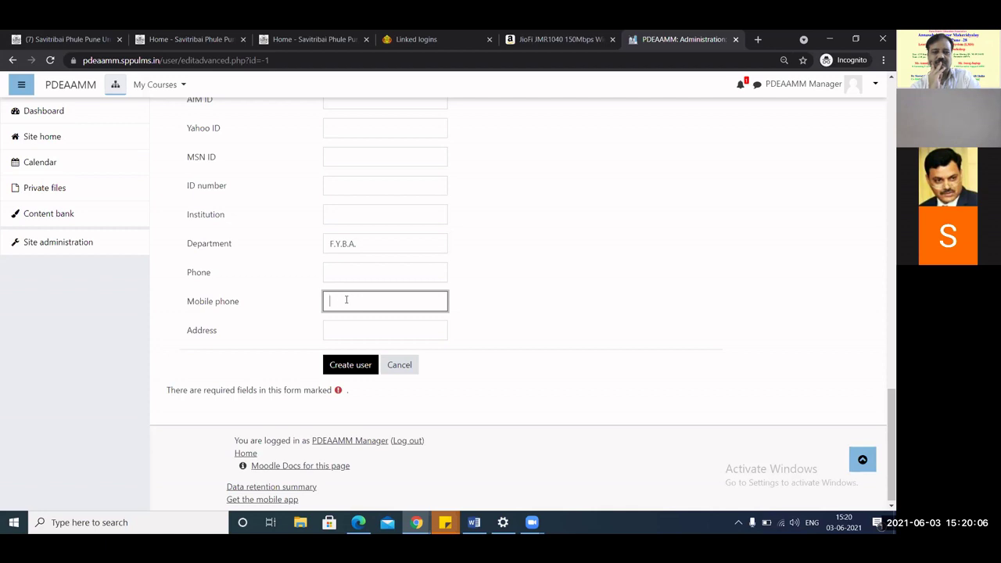
Type the new user's mobile phone number into the Mobile phone field
type("999999")
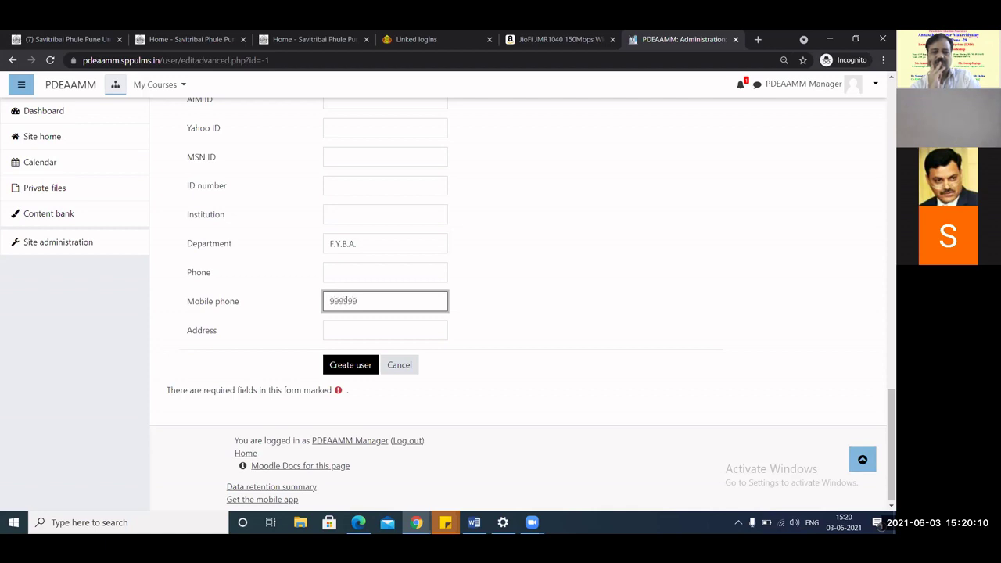
type("99")
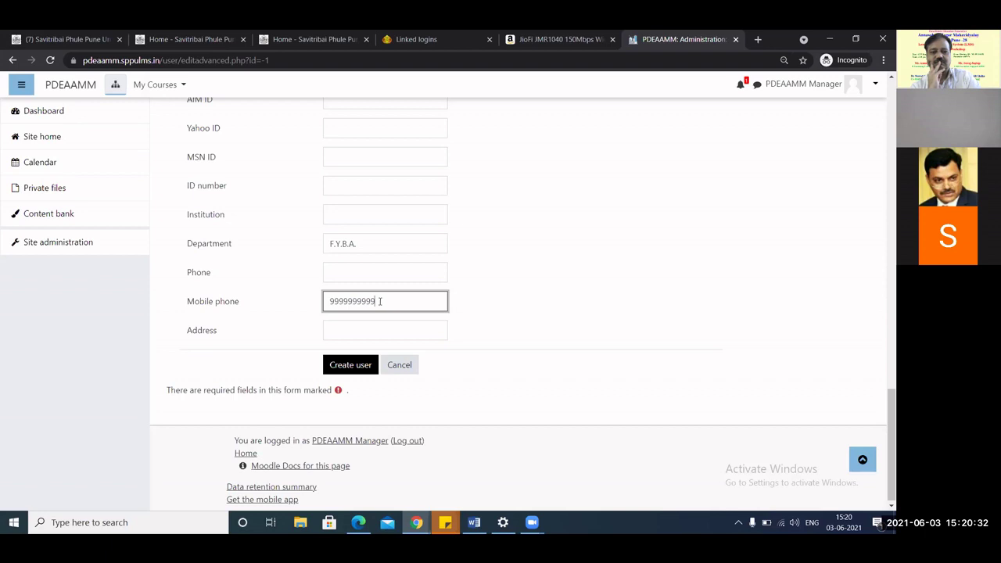
left_click_drag(381, 301, 356, 301)
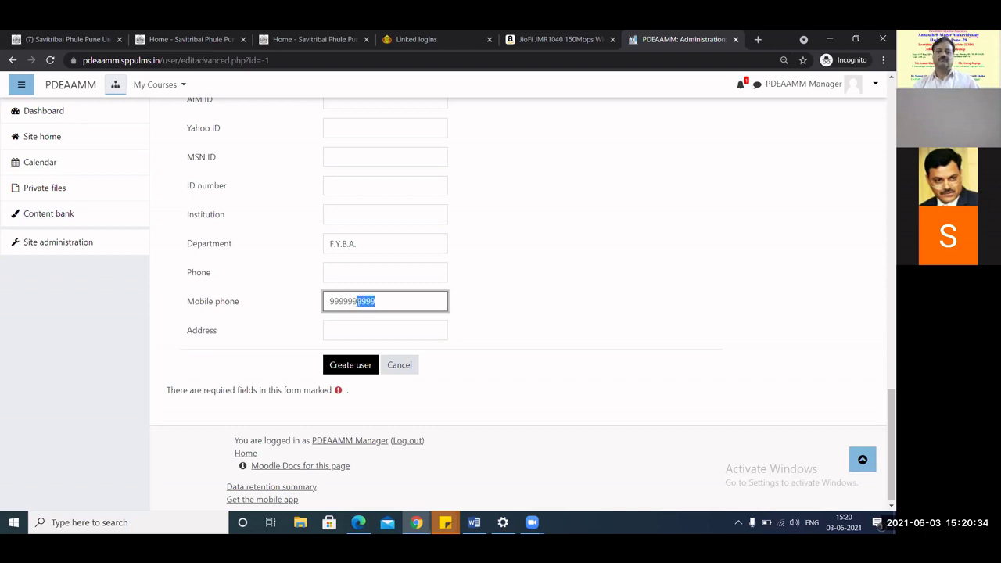
left_click_drag(883, 413, 883, 138)
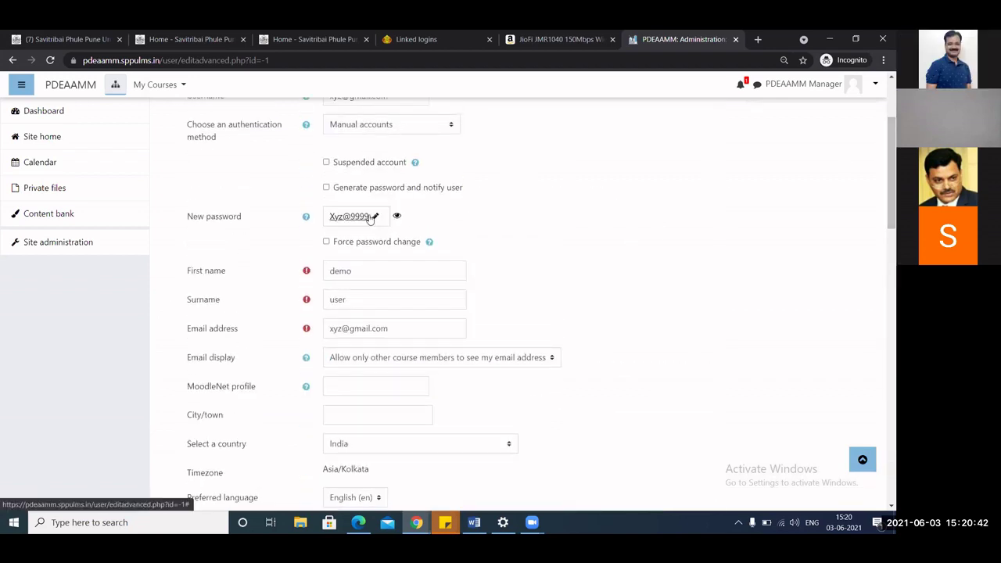
left_click(373, 217)
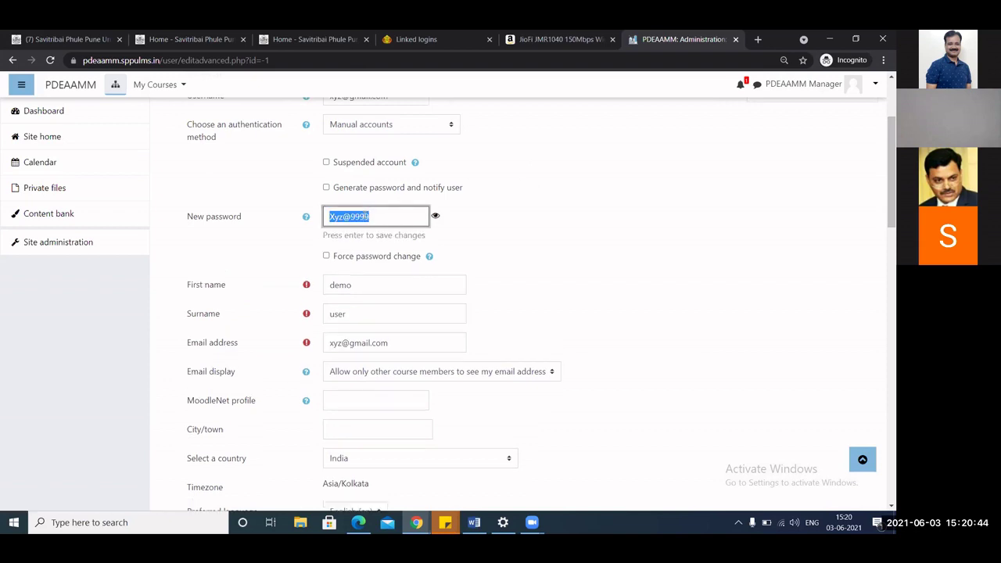
left_click(354, 218)
left_click_drag(351, 218, 369, 217)
left_click_drag(358, 216, 342, 218)
left_click_drag(373, 217, 381, 220)
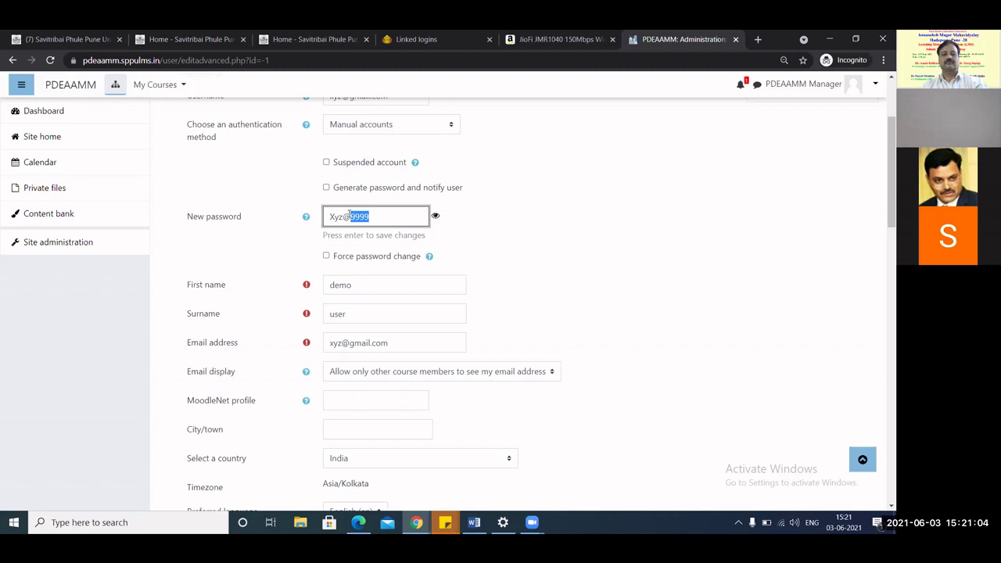
left_click(349, 215)
left_click_drag(328, 216, 348, 216)
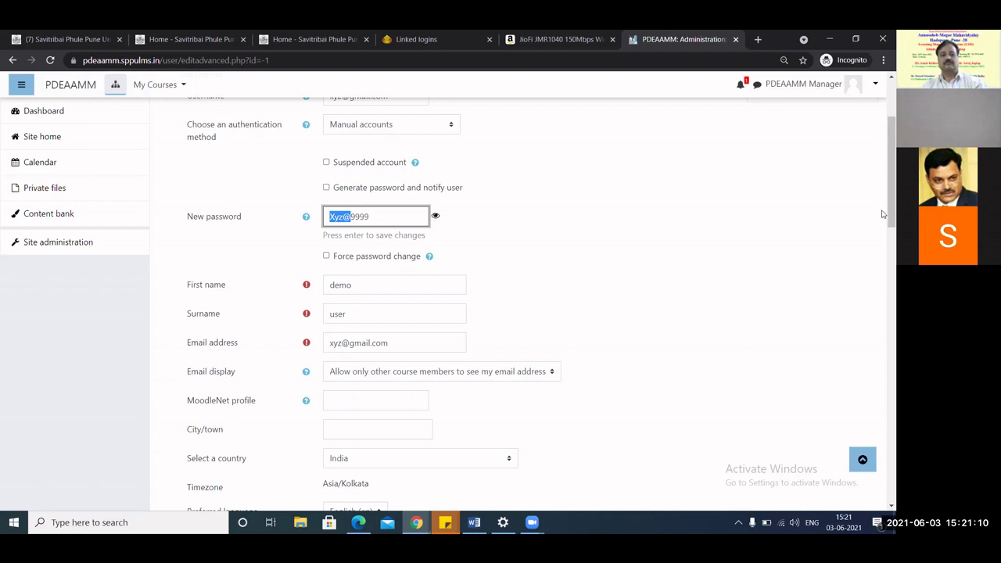
left_click_drag(883, 284, 623, 493)
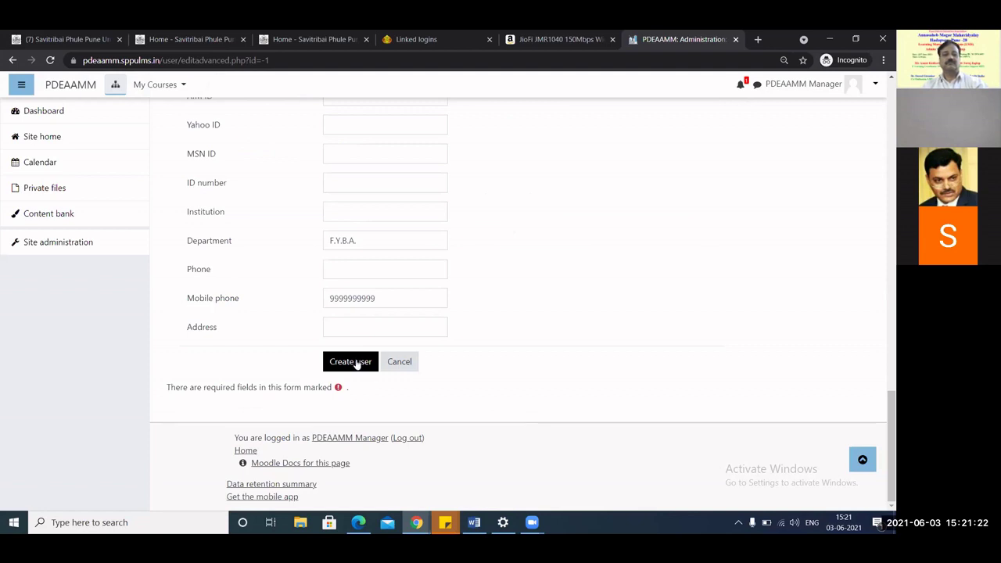
Create the user account and check that the user list now counts 4049 users
left_click(357, 364)
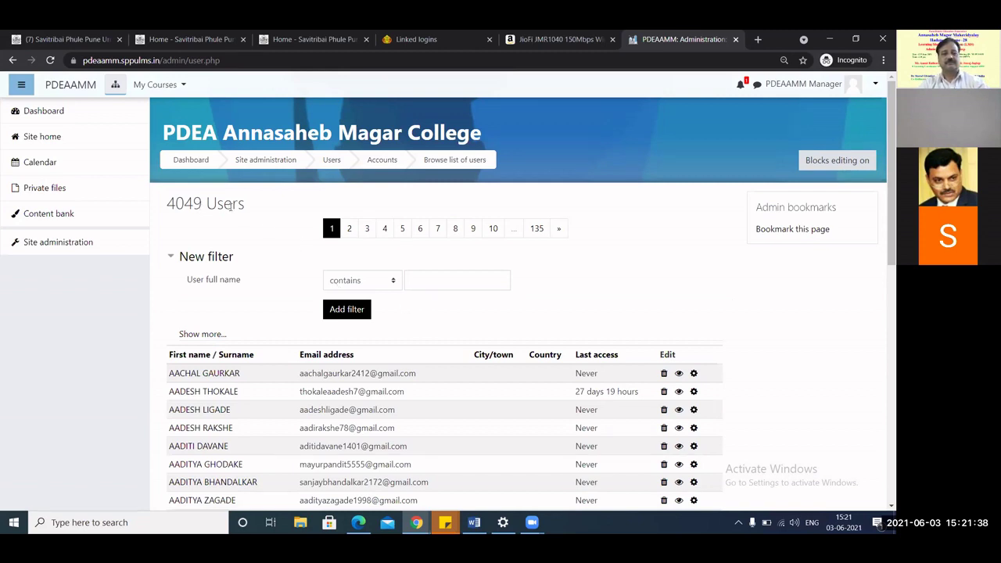
triple_click(168, 204)
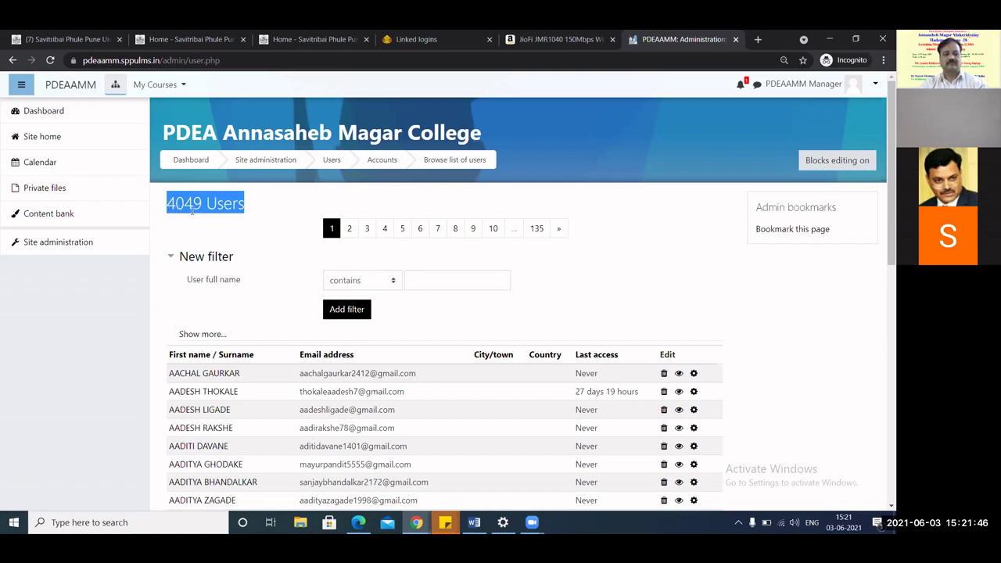
Add a User full name filter for 'demo user', leaving 1 of 4049 users listed
left_click(423, 280)
type("demo user")
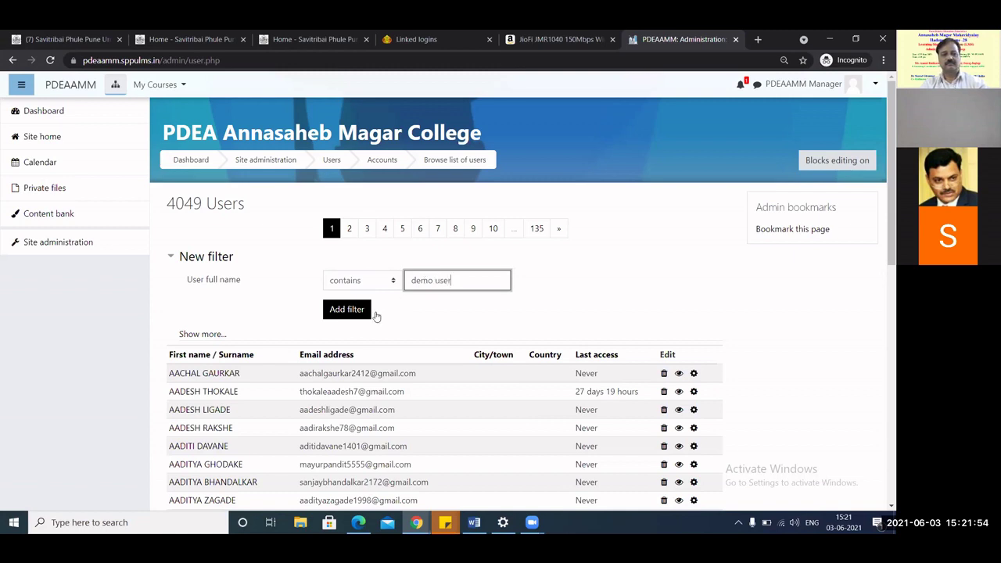
left_click(346, 310)
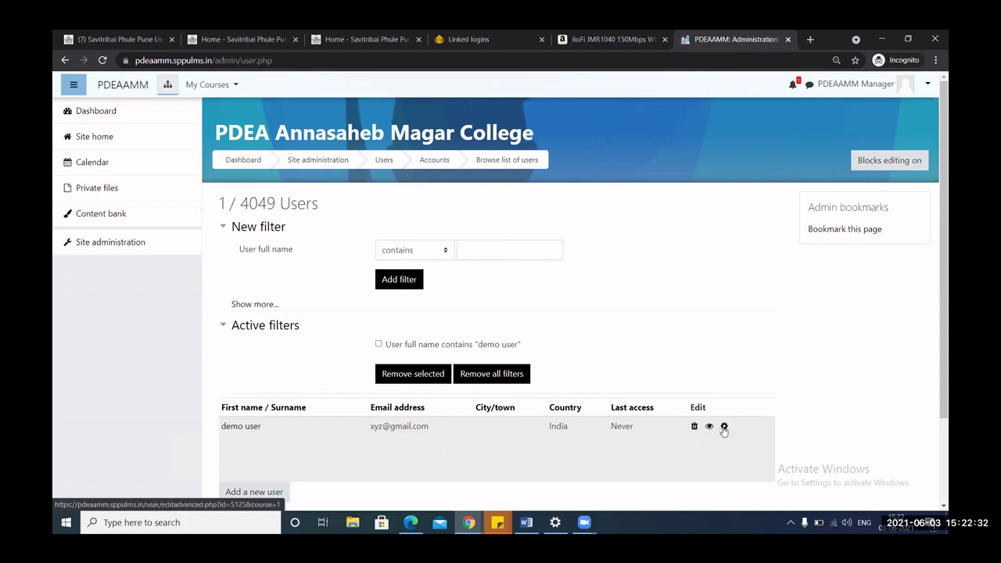
Open demo user's Edit profile page and review the saved username, first name 'demo' and surname 'user'
left_click(724, 426)
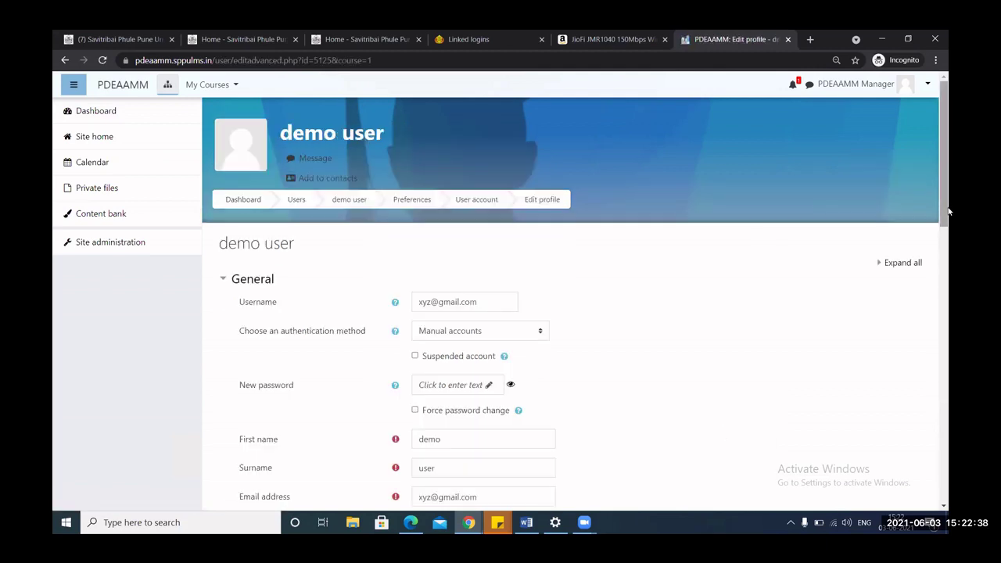
left_click_drag(948, 211, 945, 240)
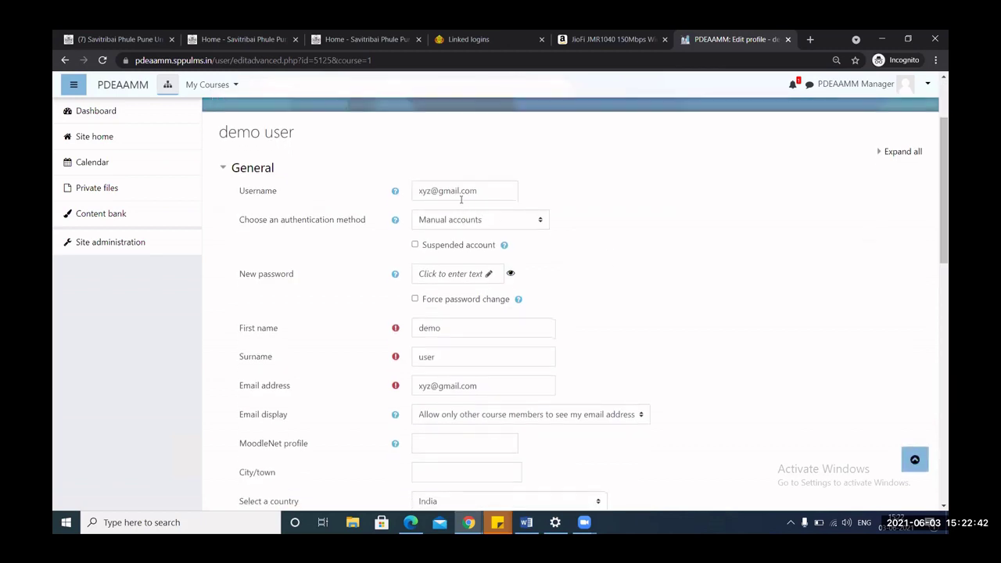
left_click_drag(481, 191, 404, 196)
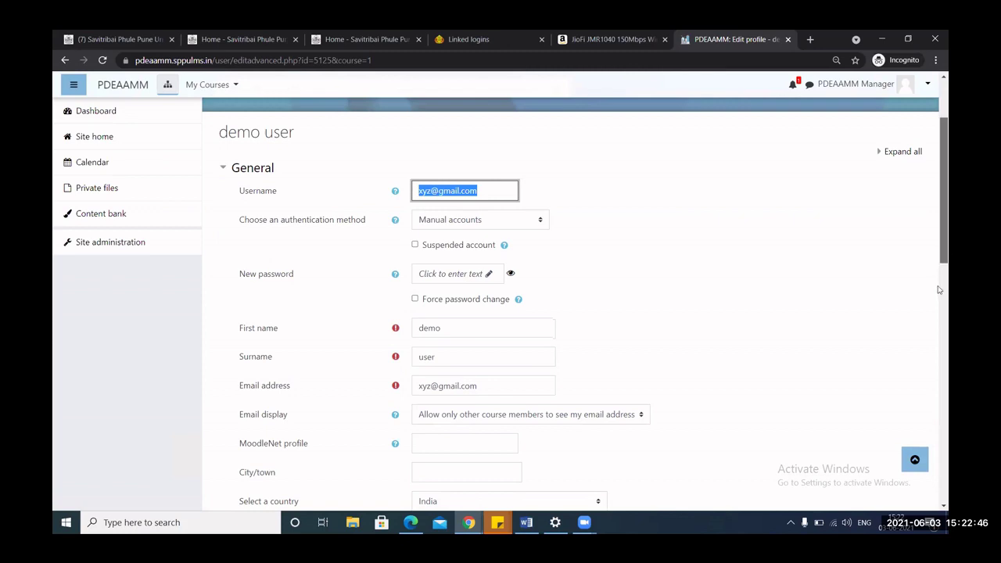
scroll(938, 293, "down", 2)
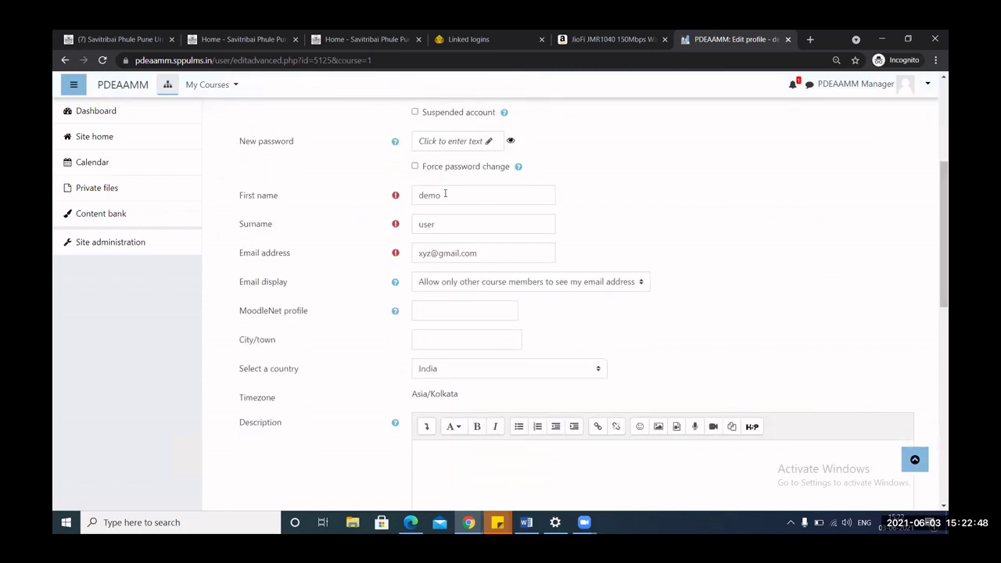
left_click_drag(443, 194, 412, 200)
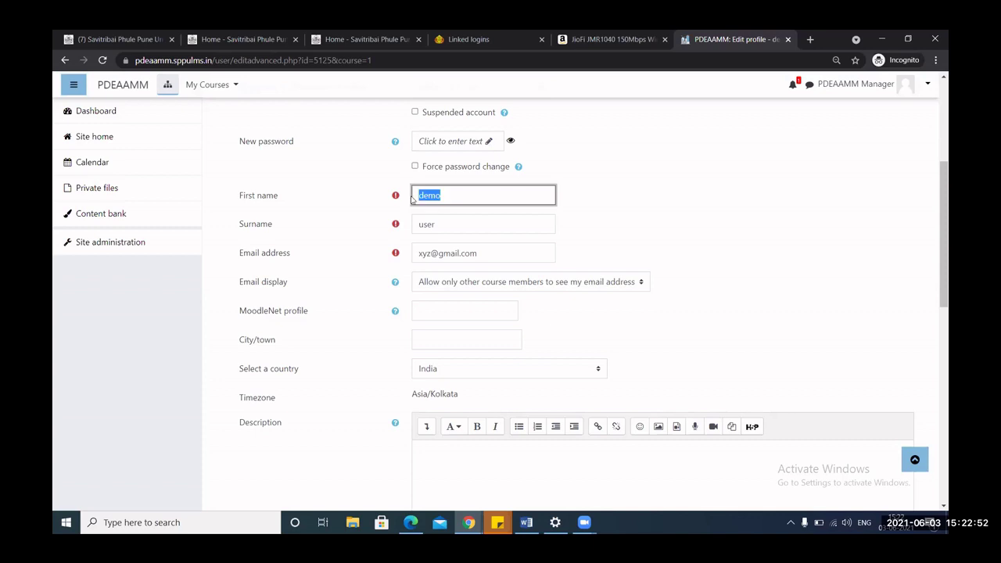
left_click_drag(438, 225, 415, 225)
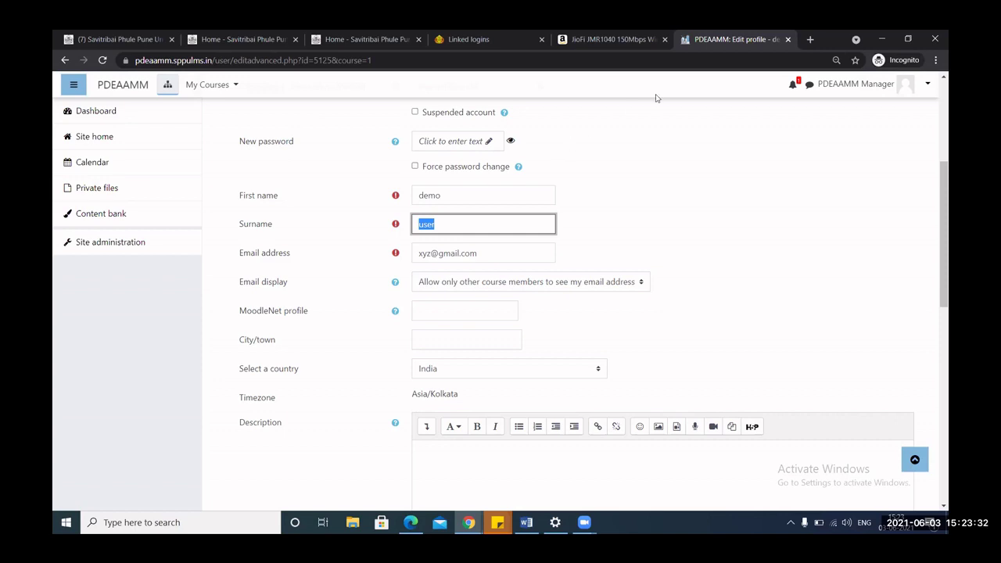
Highlight the demo user's email address value on the Edit profile form
left_click(483, 258)
triple_click(420, 253)
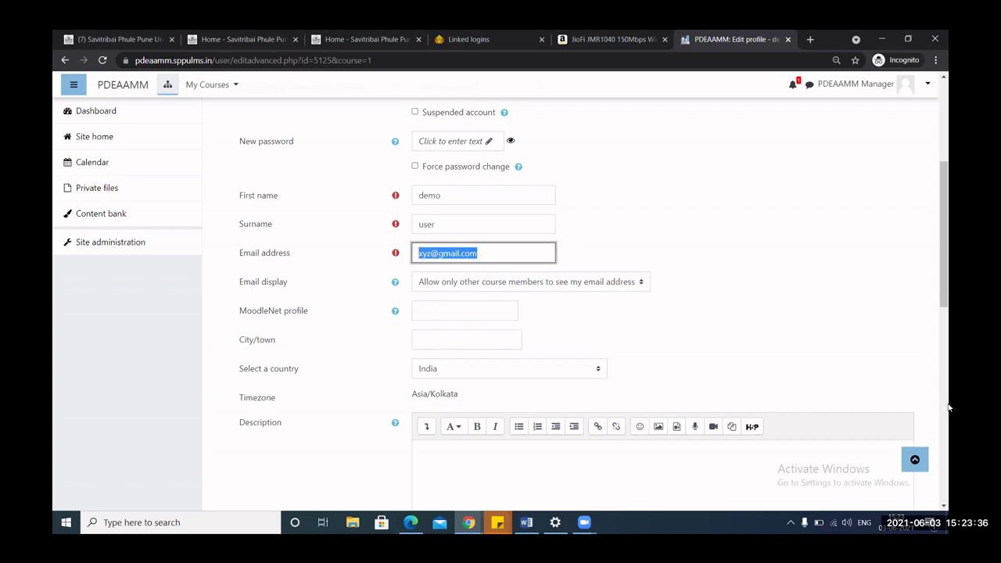
left_click_drag(947, 277, 940, 494)
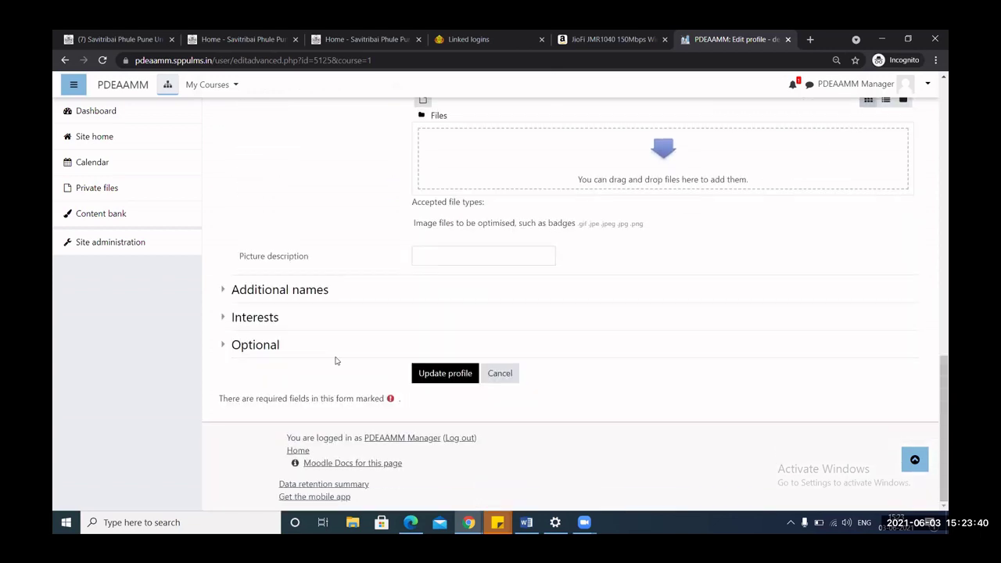
Expand Optional and highlight the Institution field, Department F.Y.B.A. and the mobile phone number
left_click(271, 351)
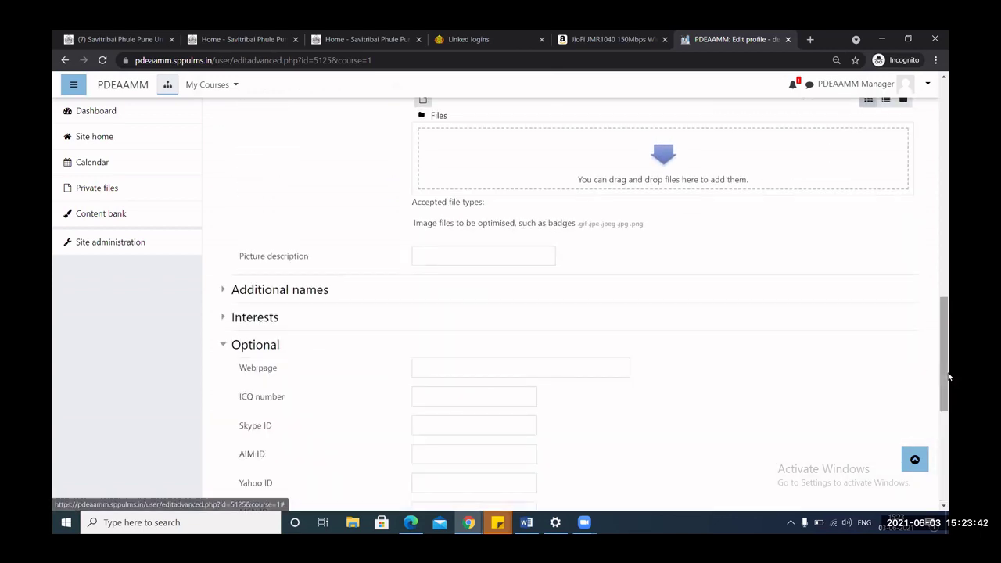
left_click_drag(946, 373, 948, 514)
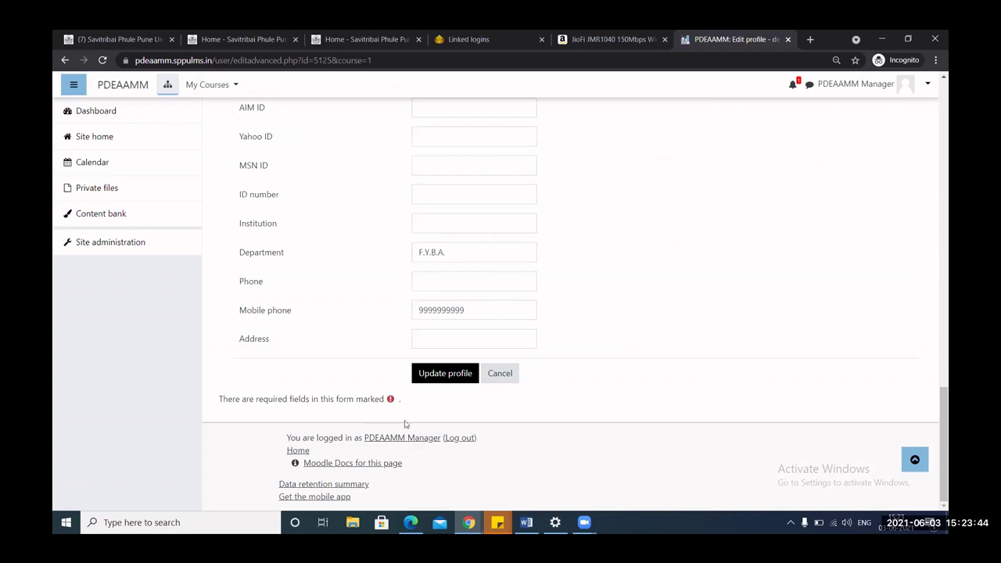
left_click(445, 225)
left_click_drag(277, 225, 237, 224)
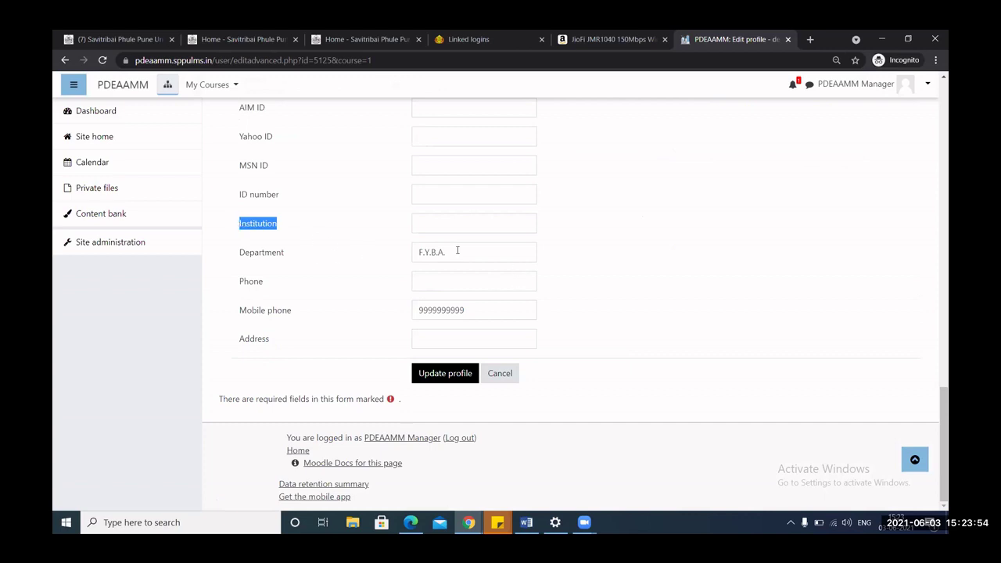
left_click_drag(473, 251, 407, 254)
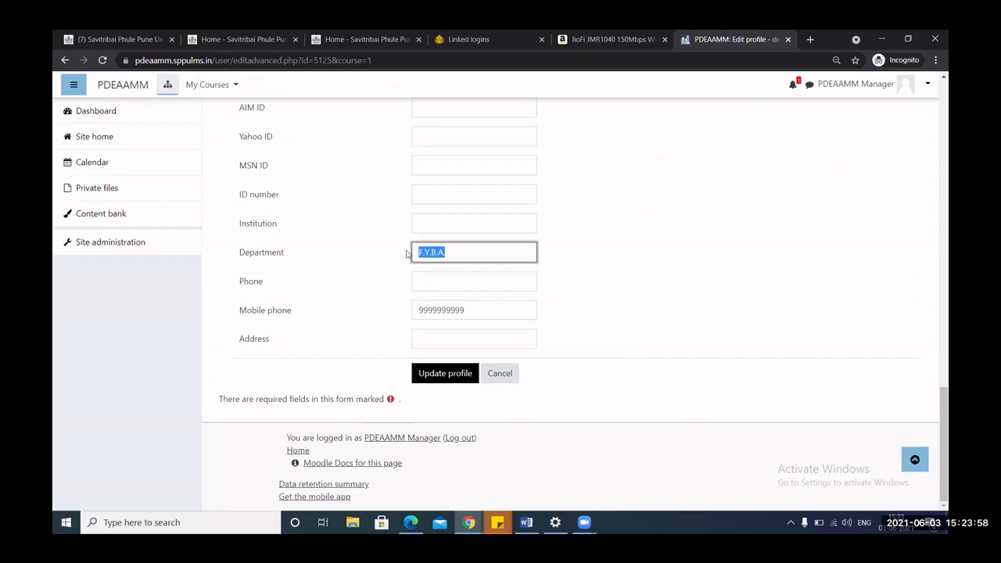
left_click_drag(467, 311, 413, 313)
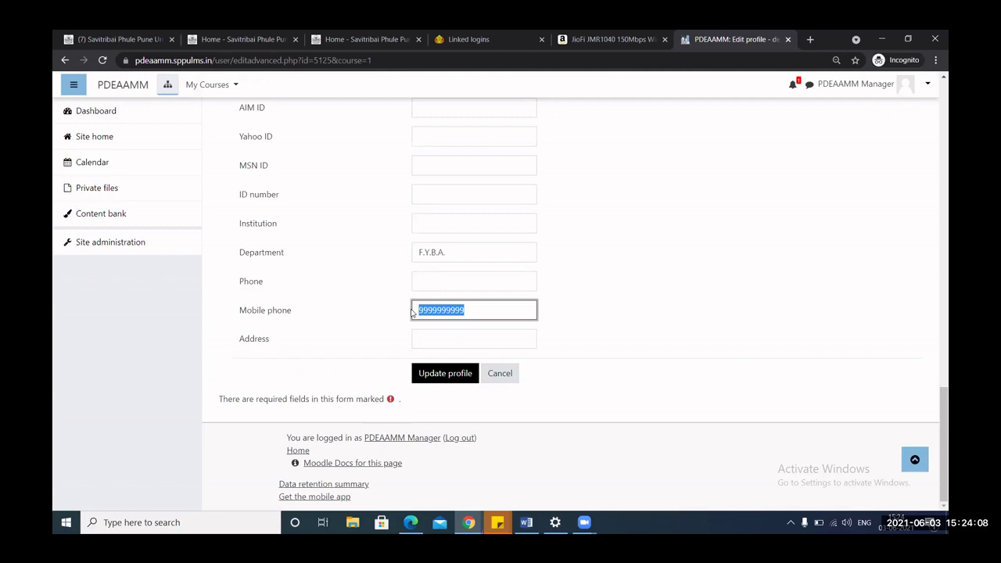
left_click_drag(947, 420, 946, 92)
scroll(948, 358, "up", 1)
scroll(948, 228, "up", 2)
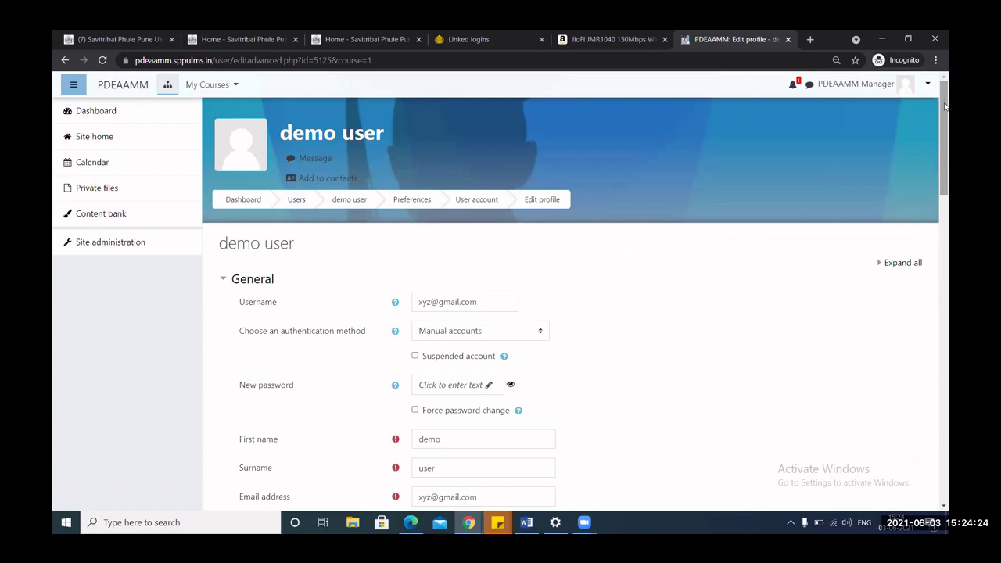
Cancel the demo user's Edit profile form without saving any changes
left_click_drag(944, 104, 942, 125)
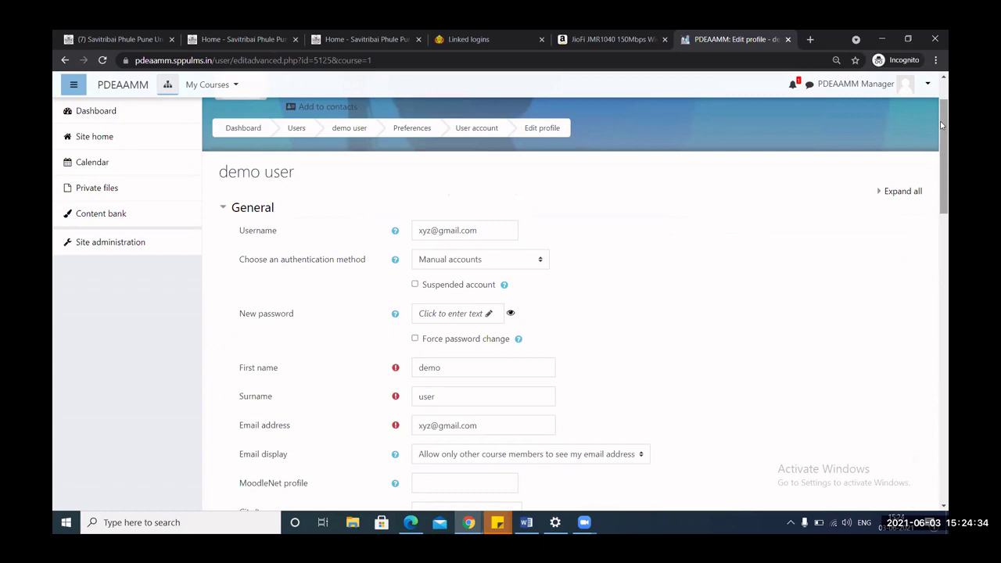
left_click_drag(941, 125, 944, 139)
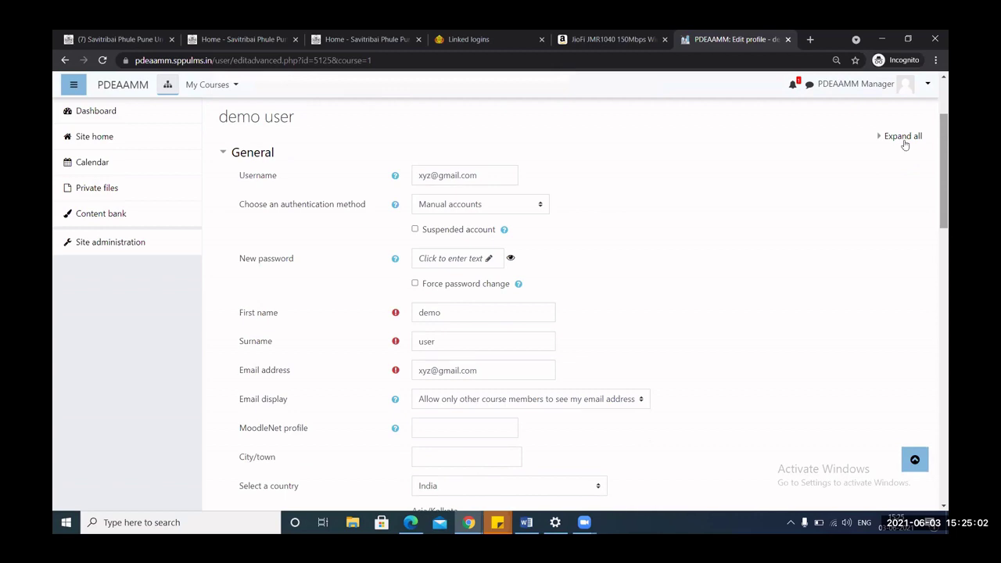
left_click_drag(945, 162, 919, 386)
scroll(940, 386, "down", 3)
right_click(685, 397)
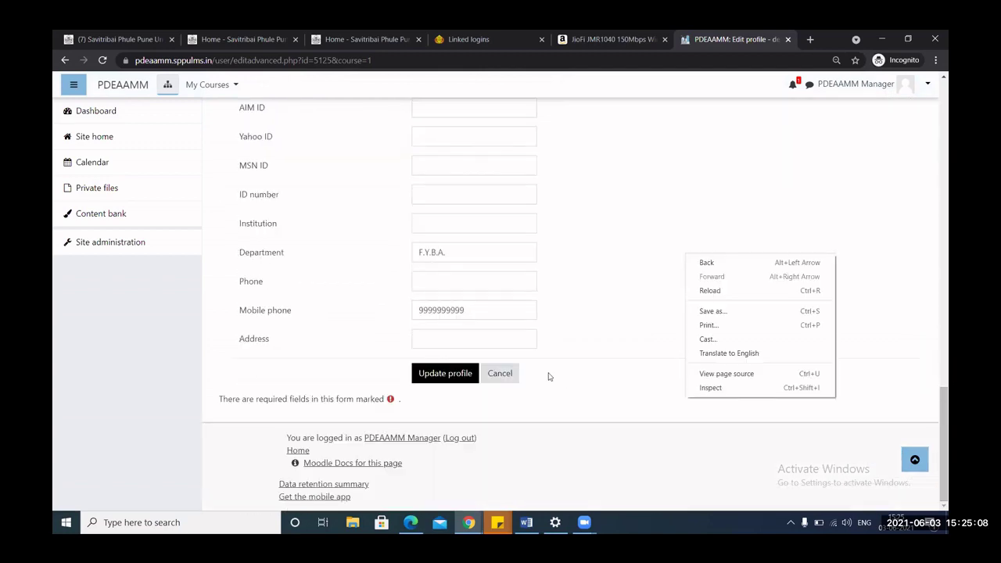
left_click(589, 351)
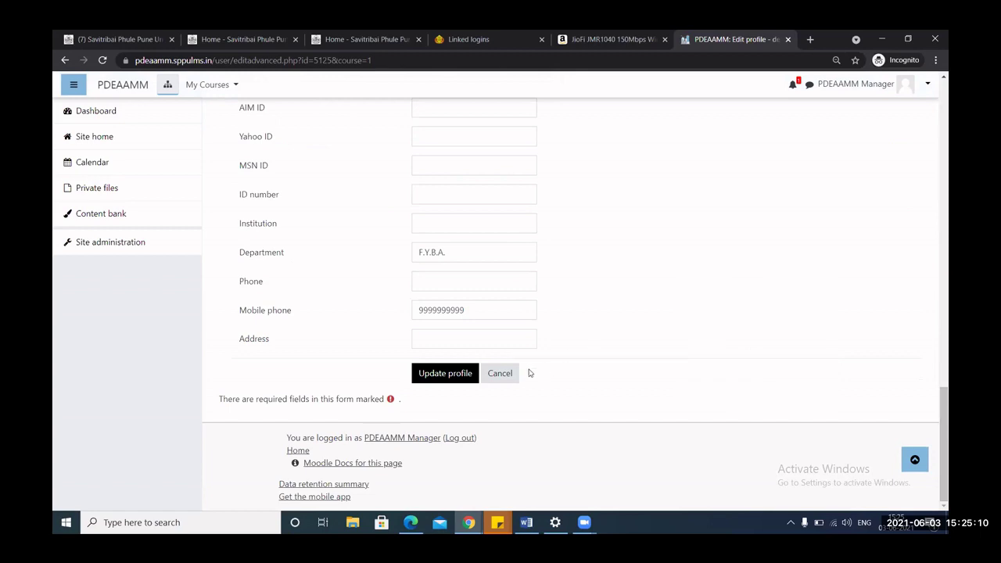
left_click(506, 378)
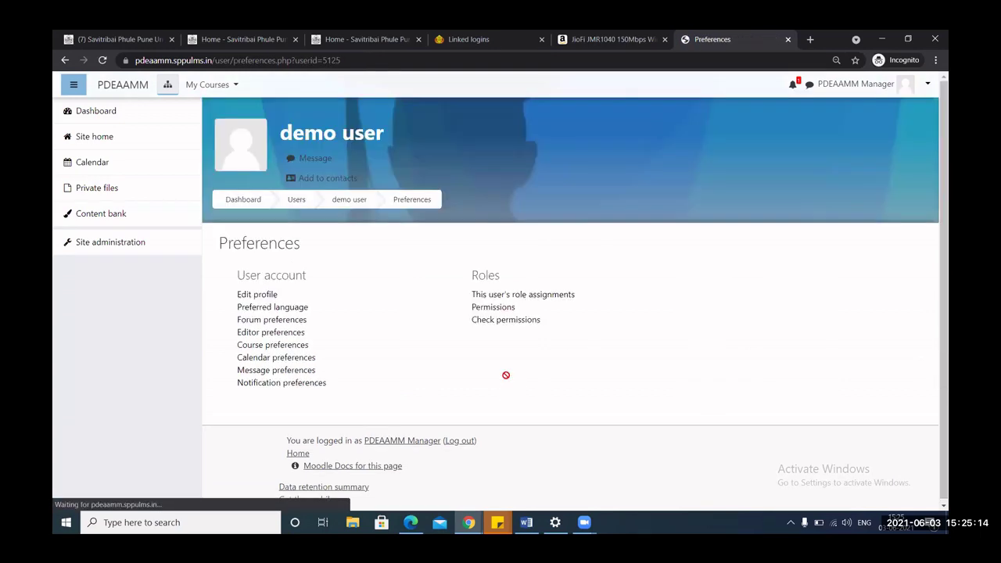
Open Site administration > Users > Browse list of users and remove all filters
left_click(114, 241)
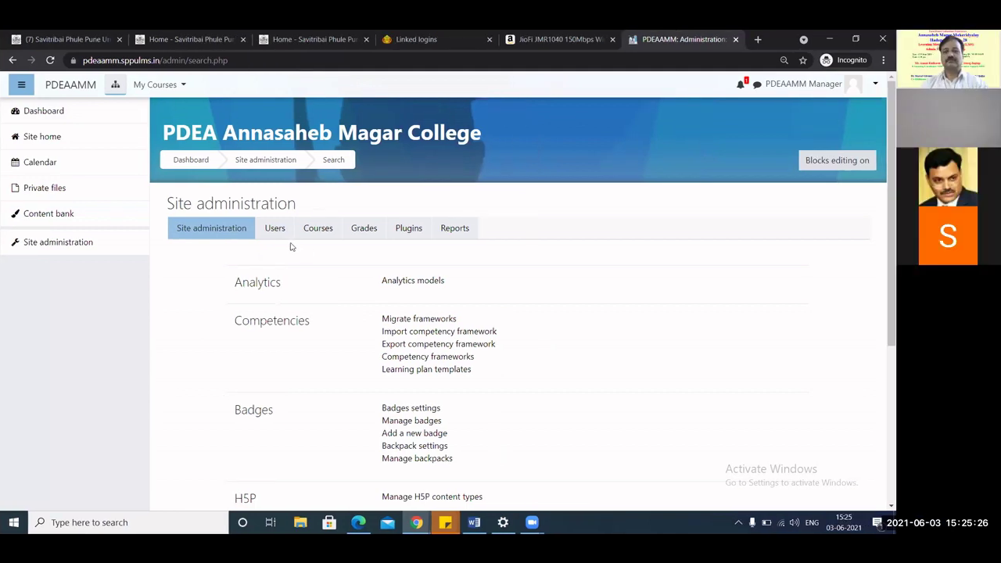
left_click(274, 236)
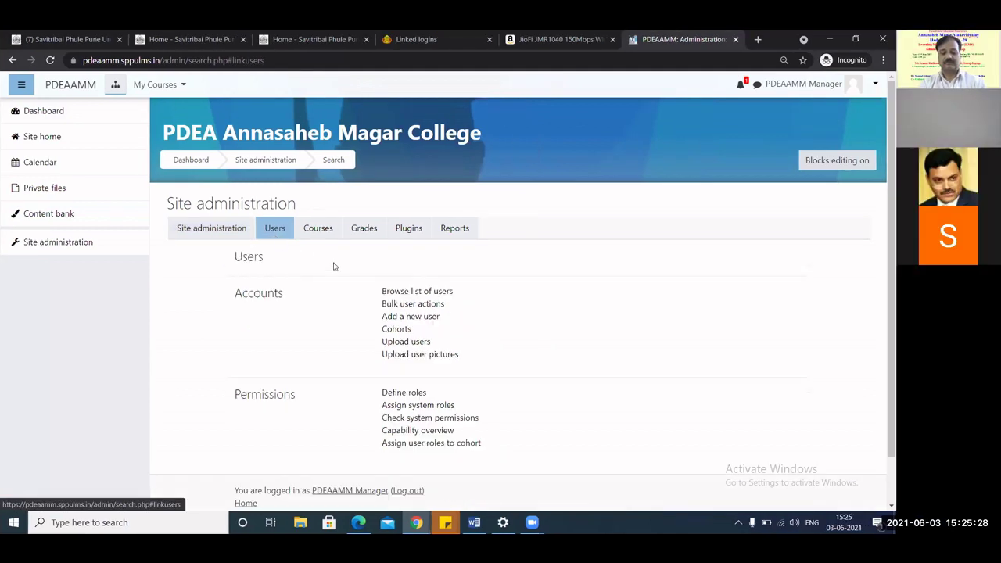
left_click(396, 294)
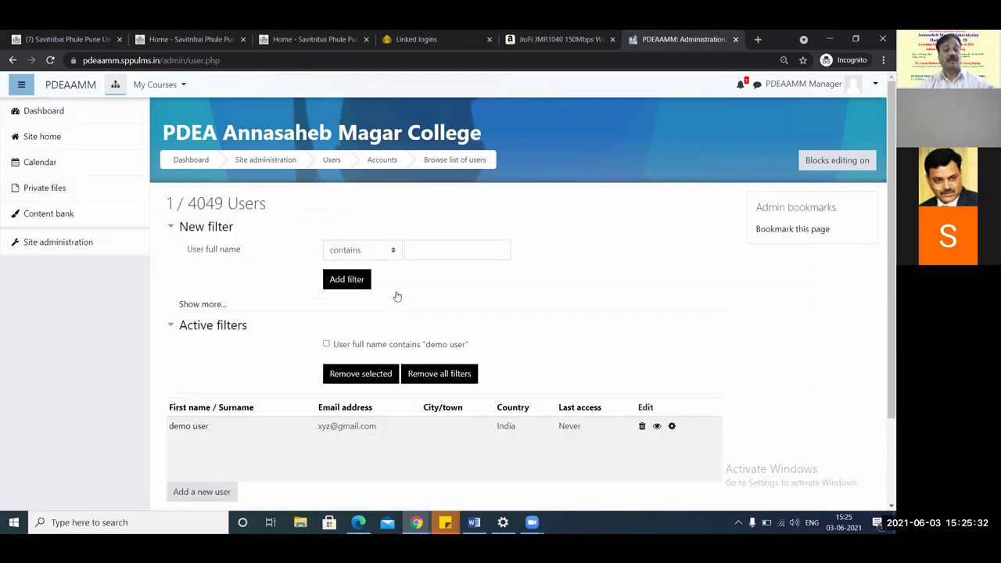
left_click(446, 377)
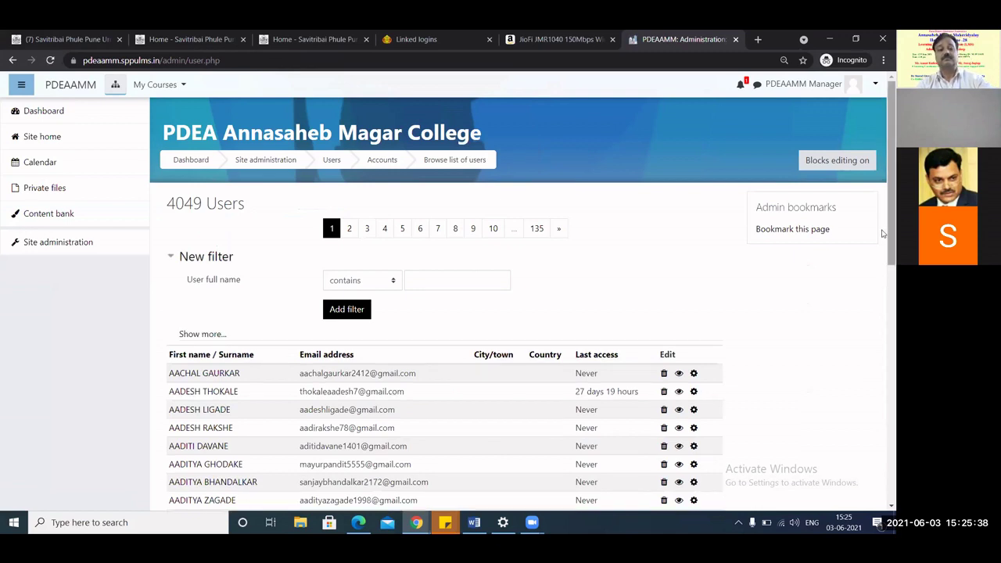
scroll(882, 231, "down", 1)
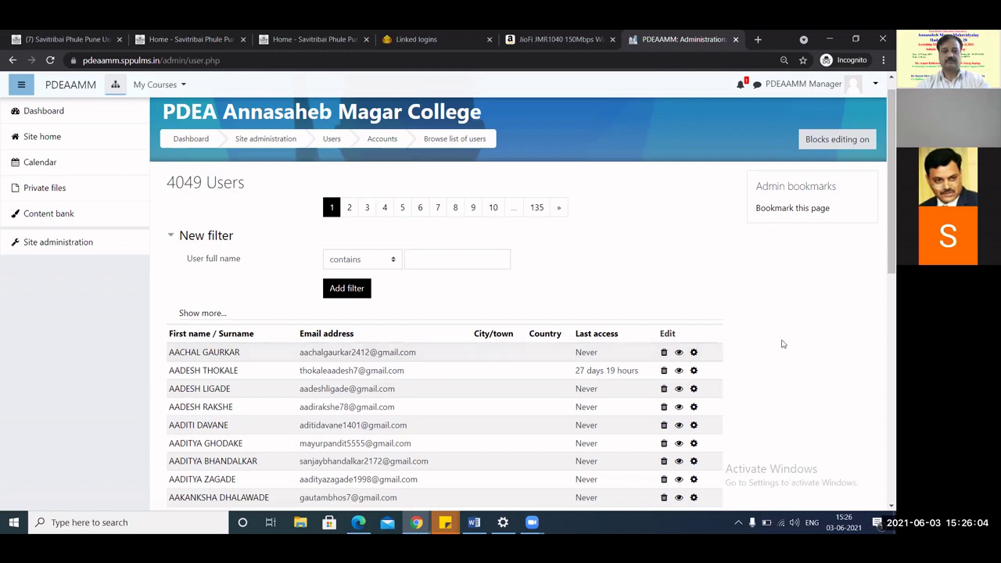
Filter the user list by User full name containing 'demo user'
left_click_drag(883, 258, 883, 301)
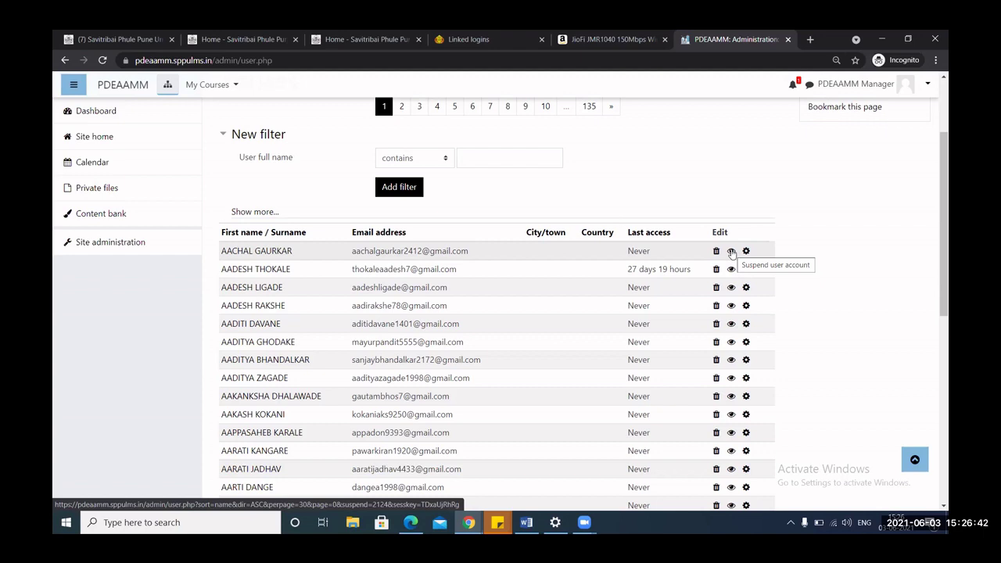
left_click(500, 159)
type("demo")
type("user")
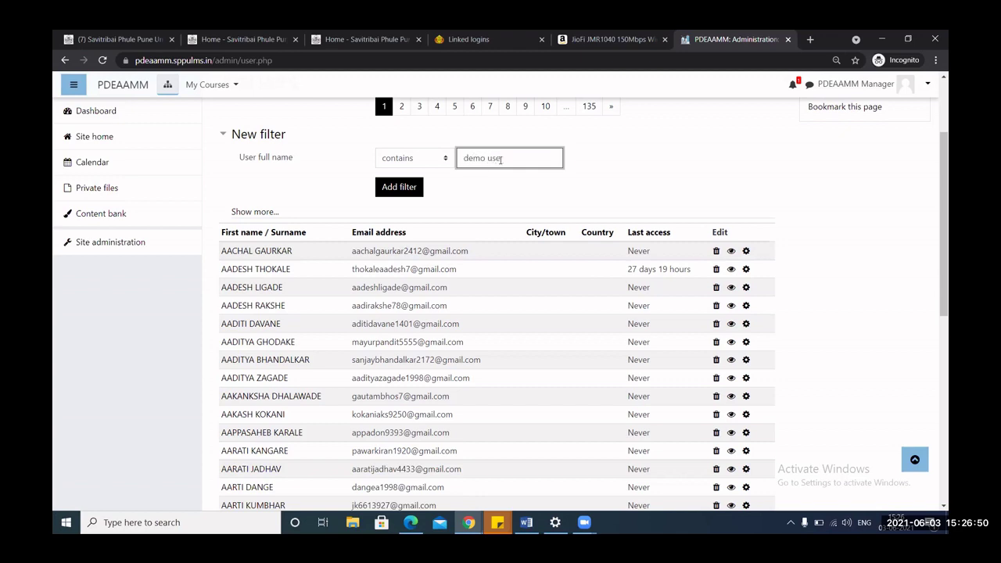
key("Return")
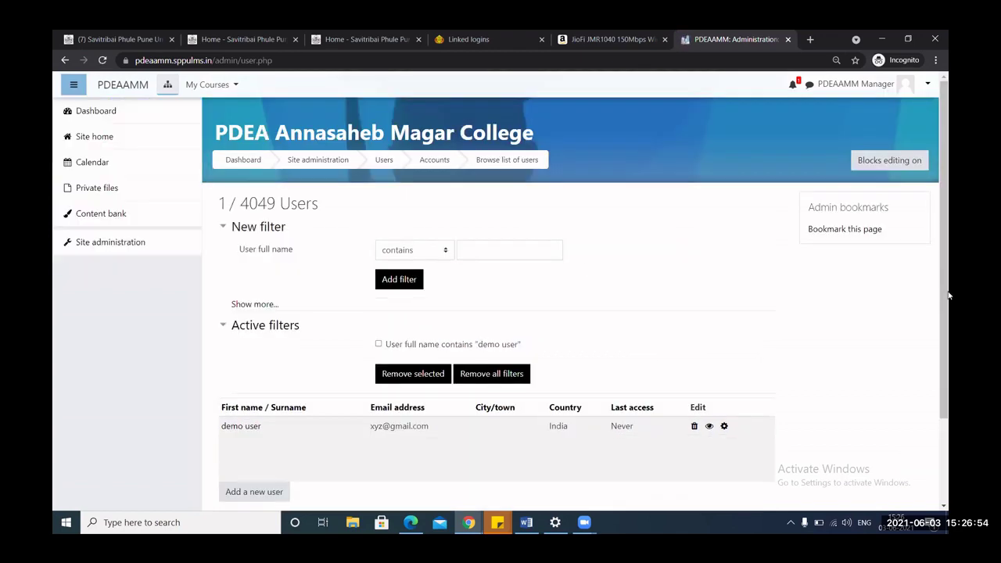
Suspend the demo user's account using the eye icon in its row
left_click_drag(947, 295, 935, 384)
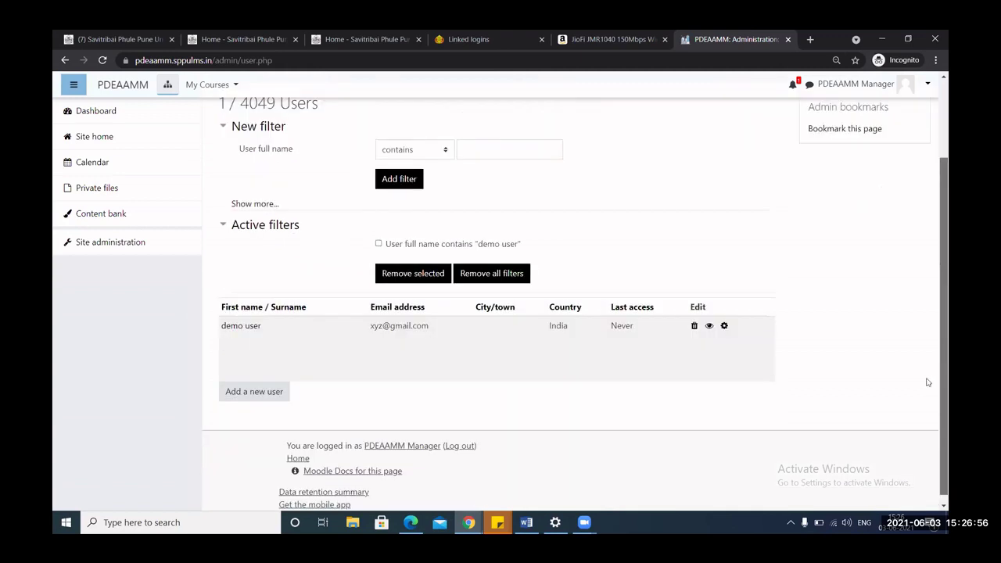
scroll(936, 385, "down", 1)
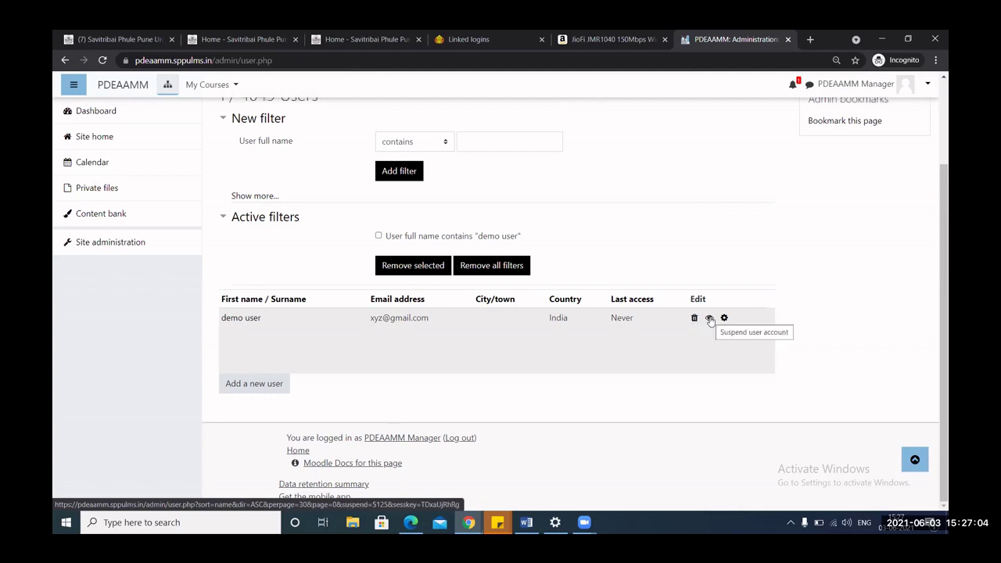
left_click(709, 318)
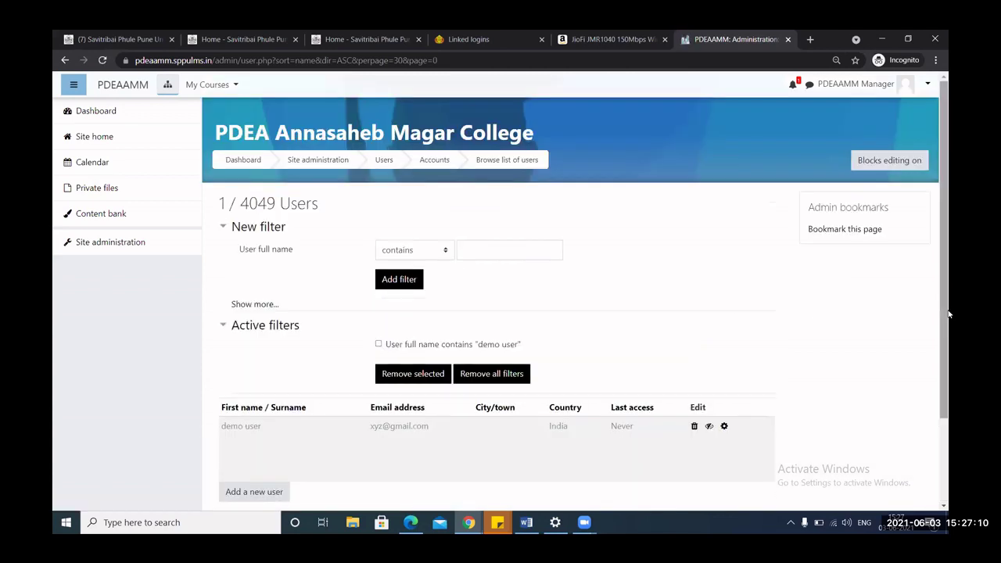
left_click_drag(943, 311, 938, 397)
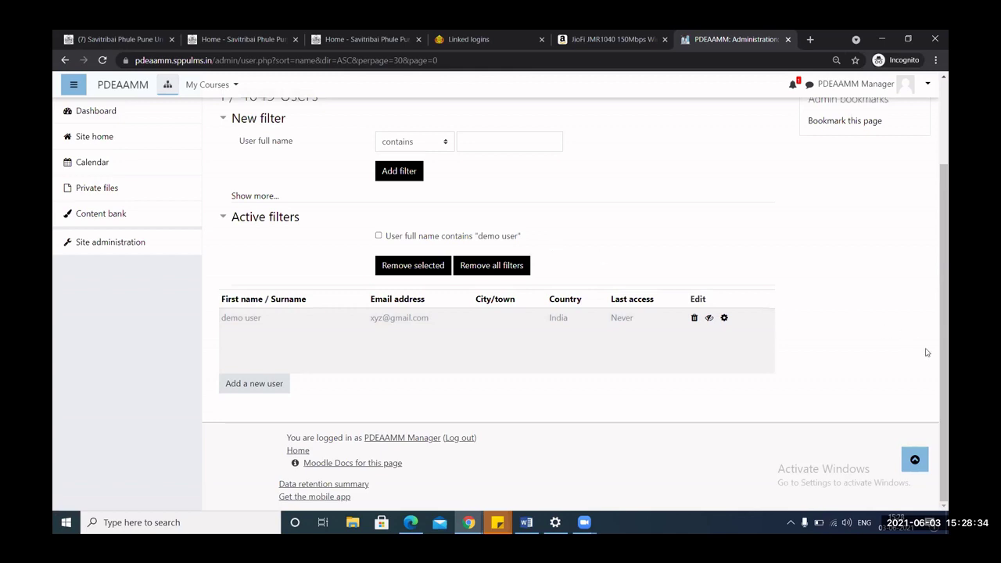
scroll(683, 279, "up", 2)
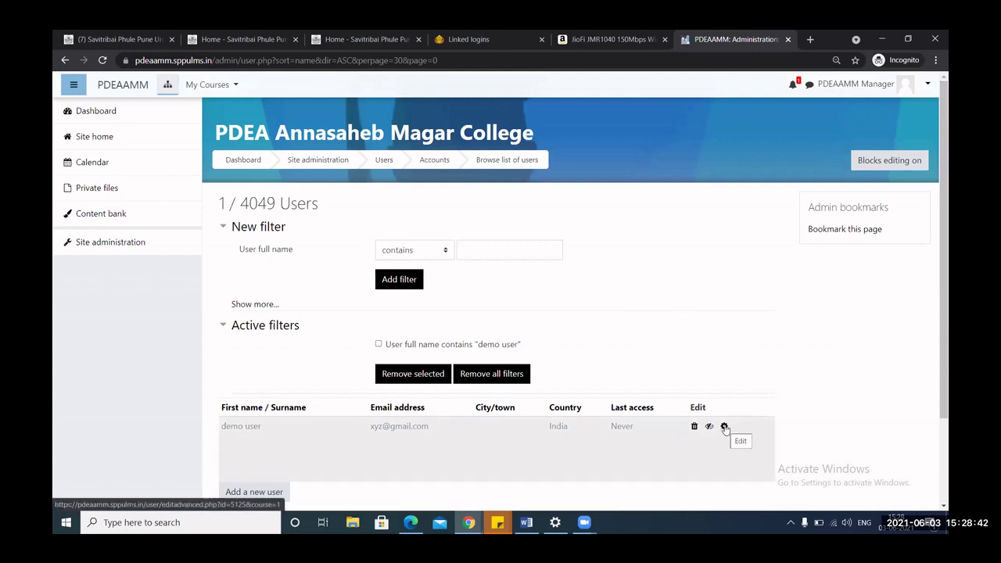
Untick Suspended account in the demo user's profile, then leave unsaved for Site administration
left_click(724, 427)
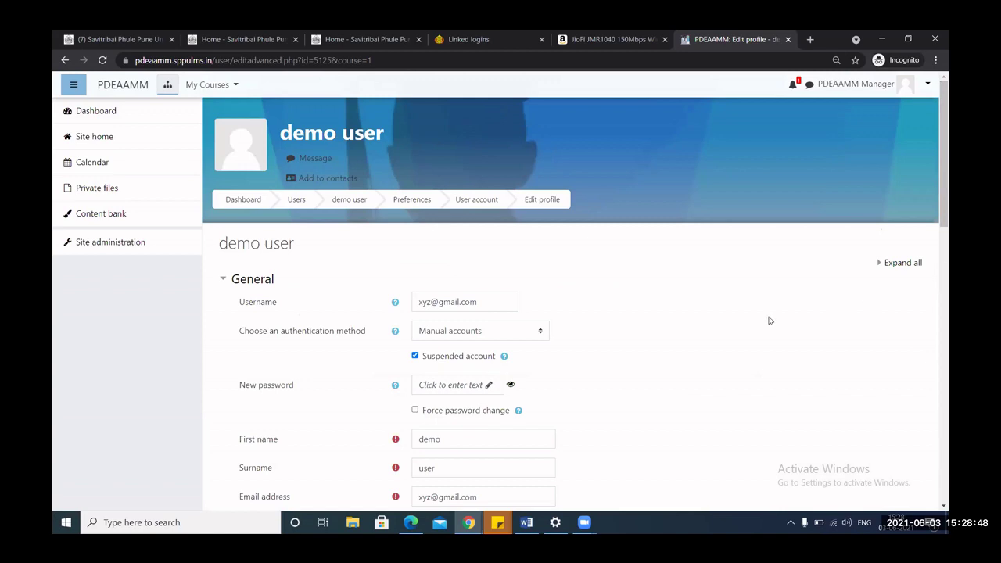
left_click(415, 356)
left_click(140, 245)
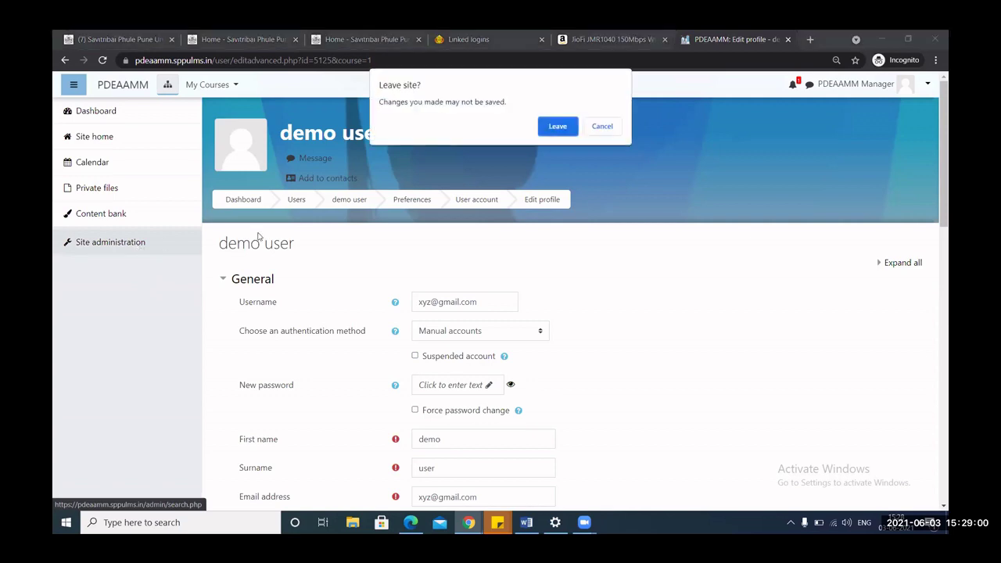
left_click(556, 127)
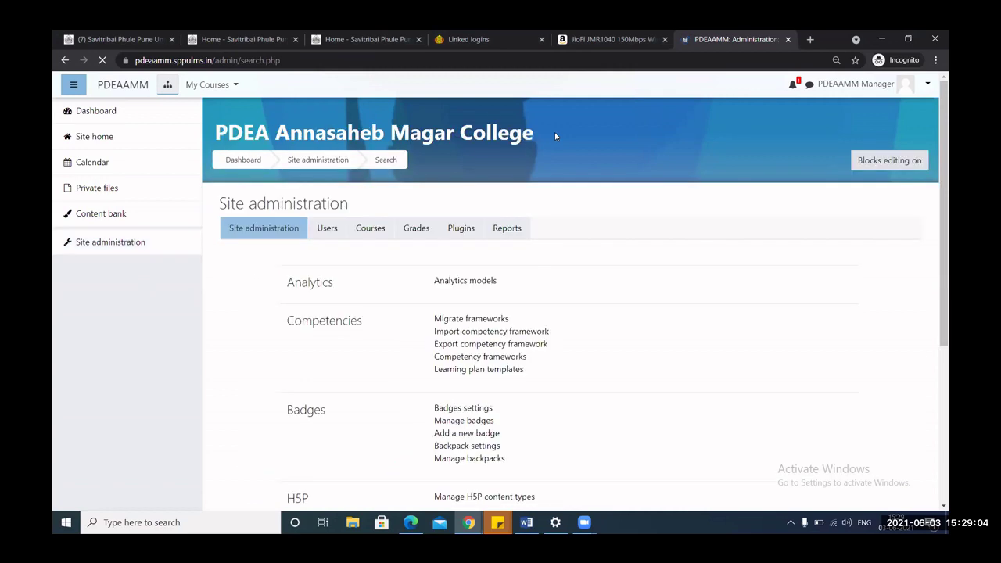
Open Browse list of users from the Users tab of Site administration
left_click(326, 231)
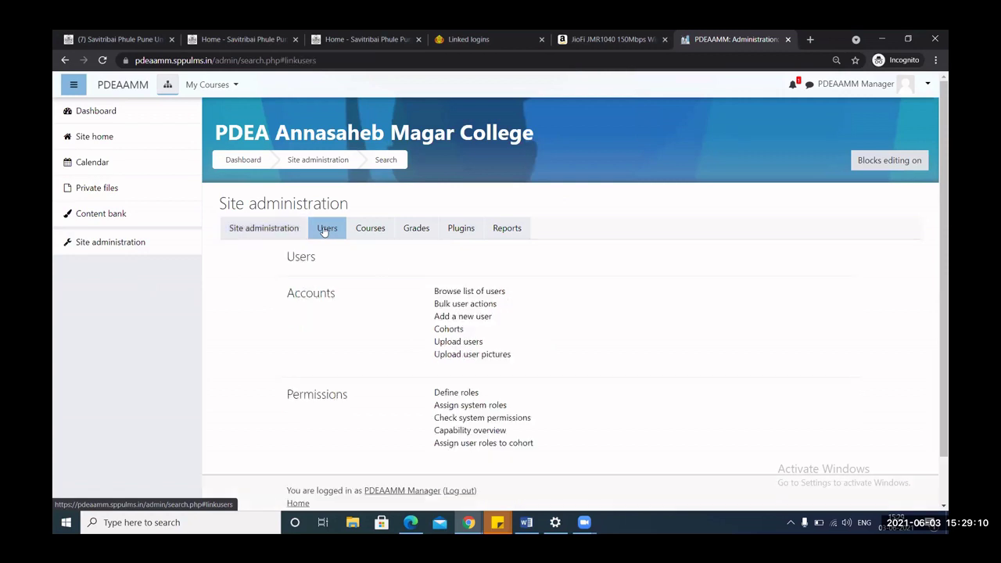
left_click(453, 291)
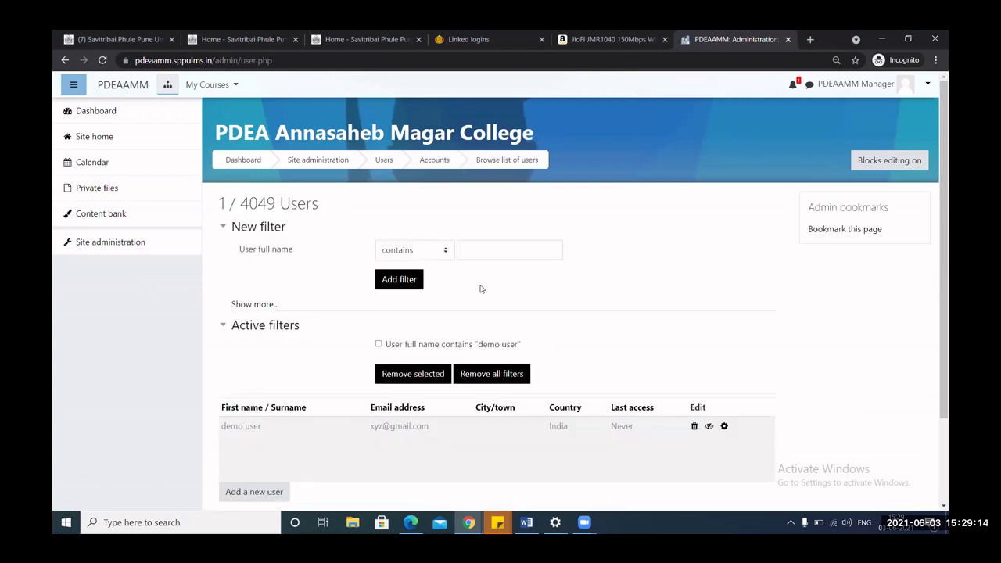
Remove all existing filters from the user list
left_click(481, 375)
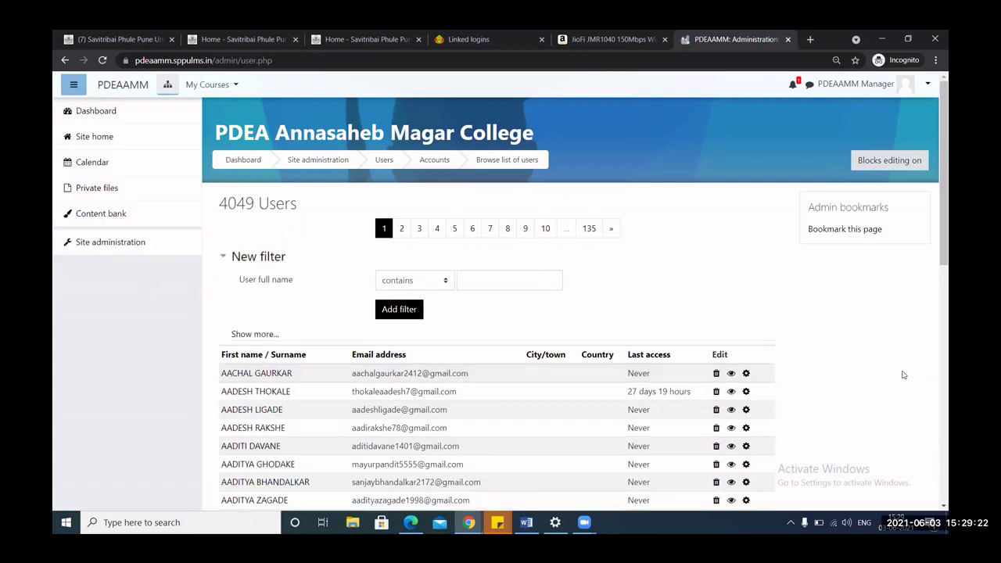
scroll(944, 246, "down", 1)
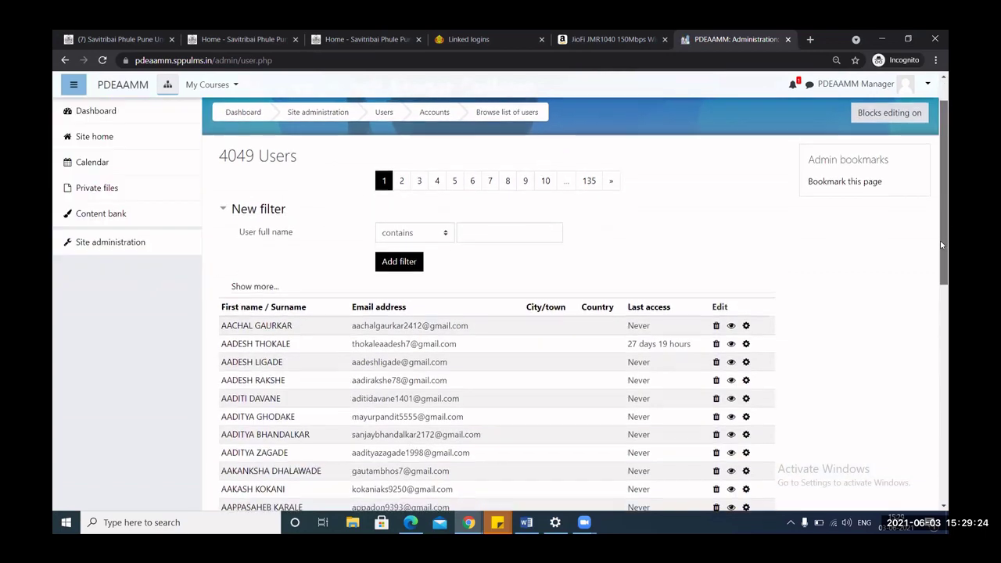
scroll(940, 256, "down", 1)
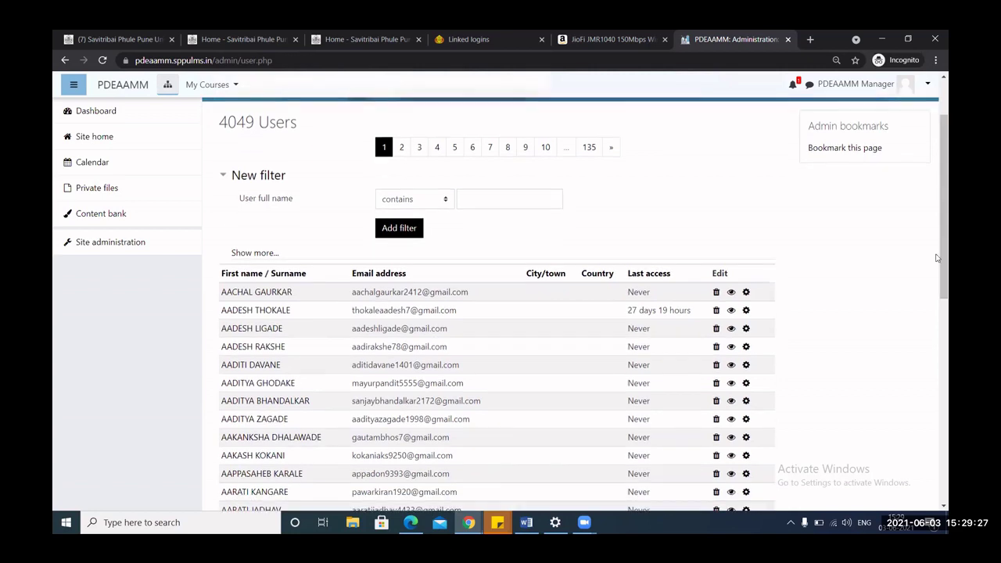
Filter the user list by the wanted user's full name
left_click(528, 198)
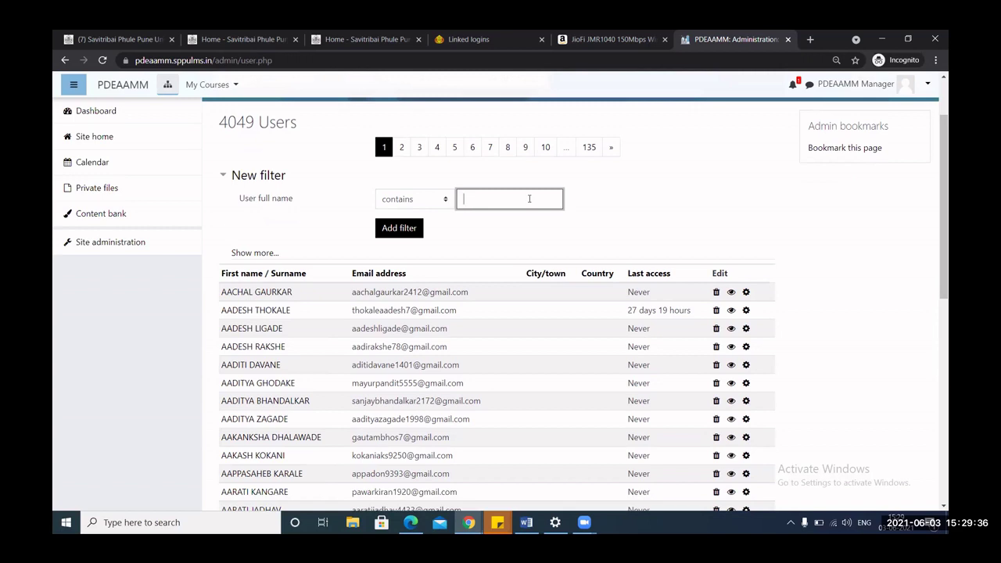
type("va")
key("BackSpace")
key("BackSpace")
type("shashikala")
left_click(396, 232)
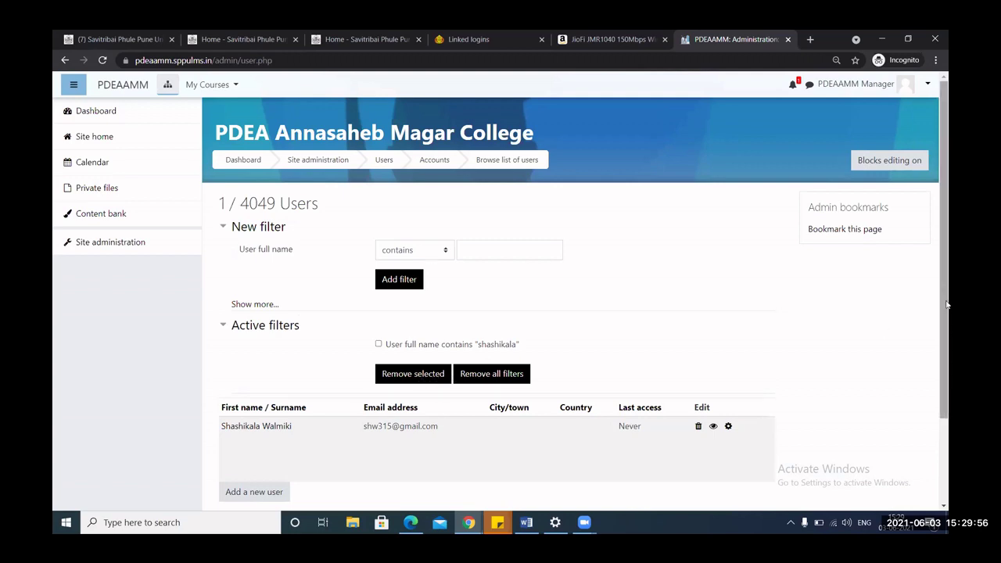
scroll(946, 305, "down", 2)
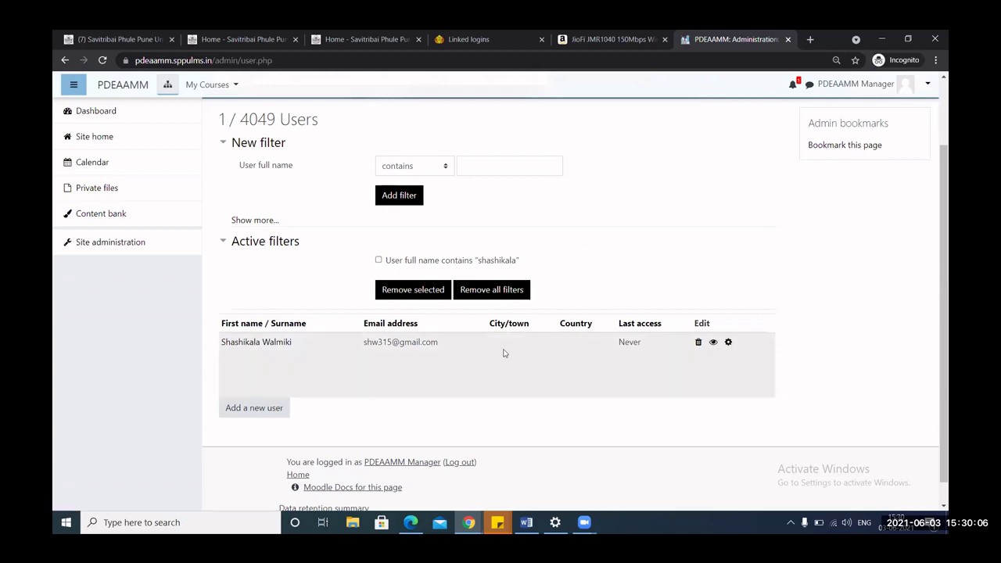
Open the matching user's Edit profile form and select the name part of their e-mail
left_click(727, 343)
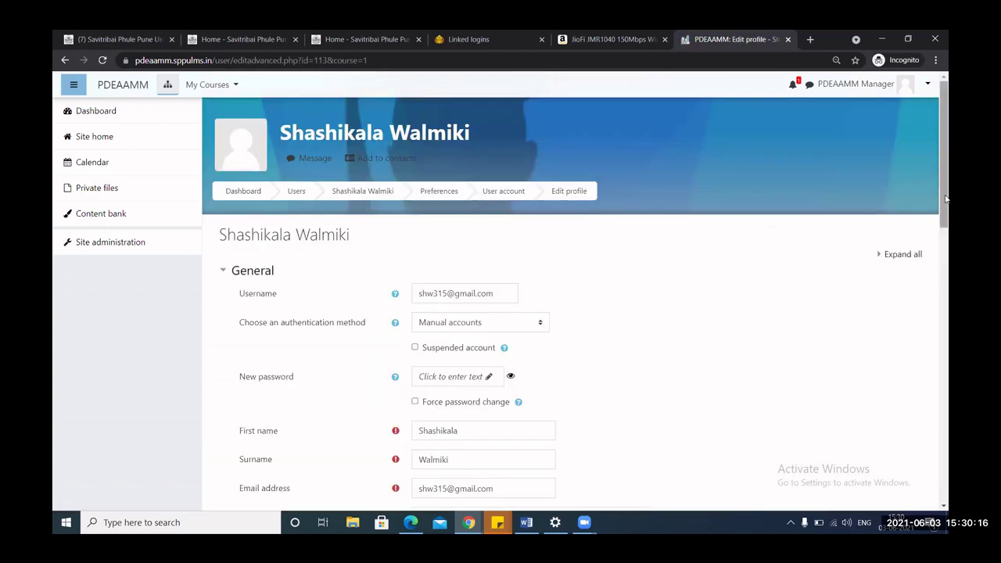
left_click_drag(941, 207, 808, 258)
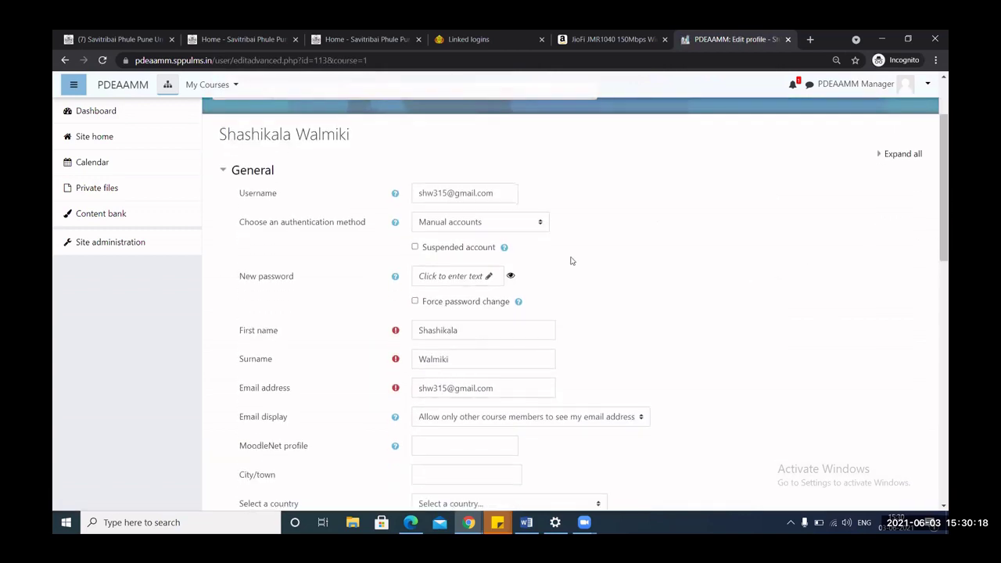
left_click_drag(296, 276, 220, 269)
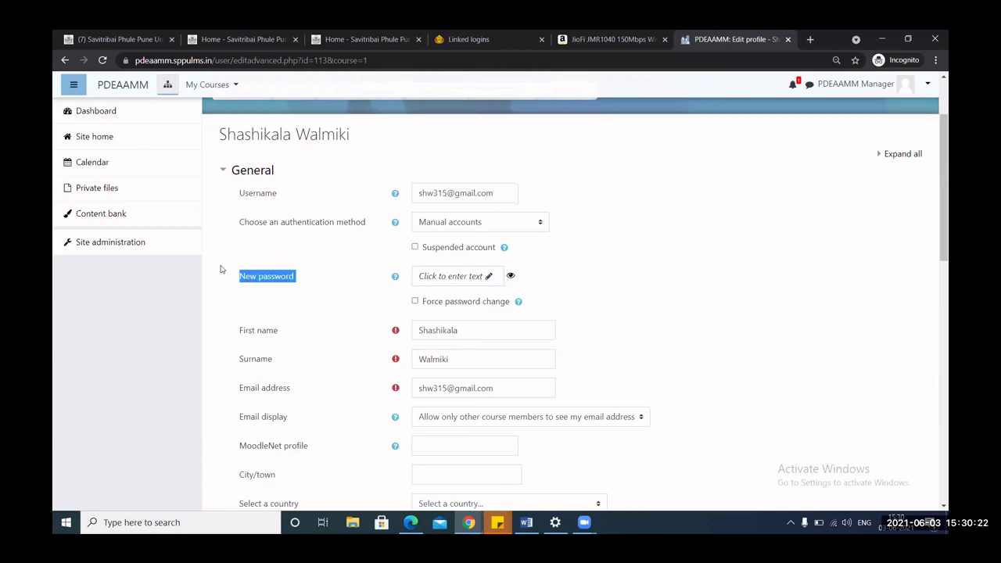
left_click(484, 278)
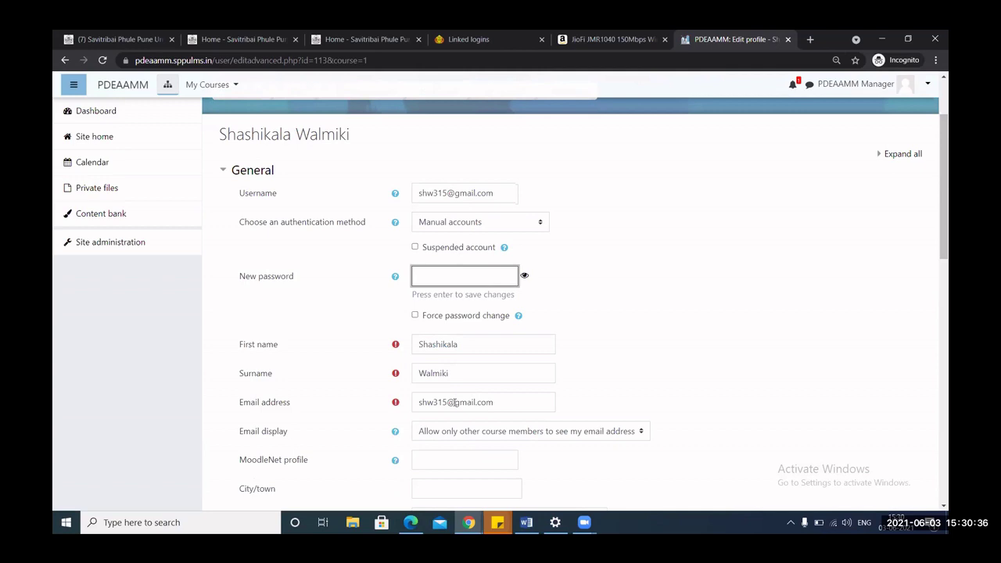
left_click_drag(455, 401, 418, 395)
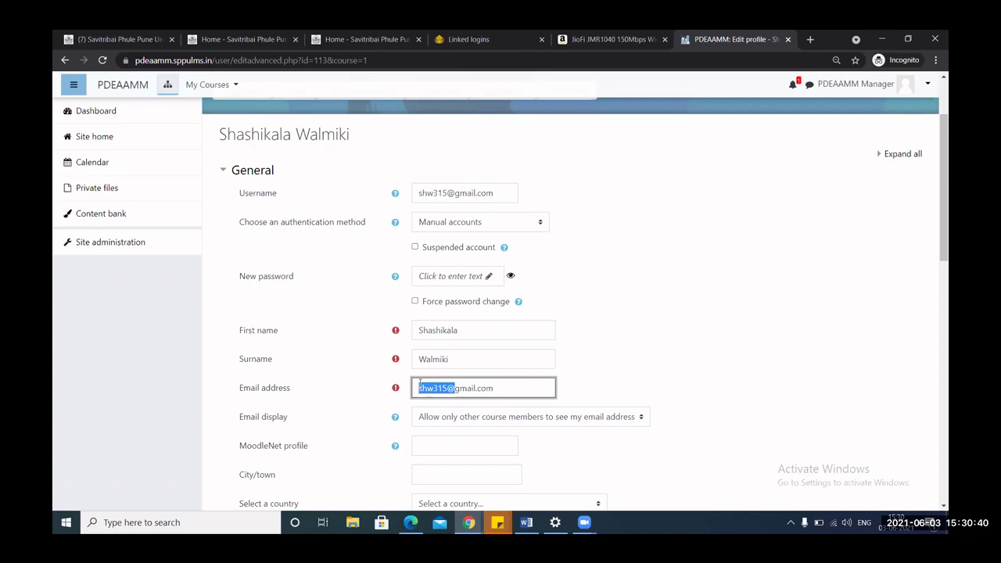
Enter a new password from the e-mail name, reveal it and capitalise its first letter
left_click(462, 283)
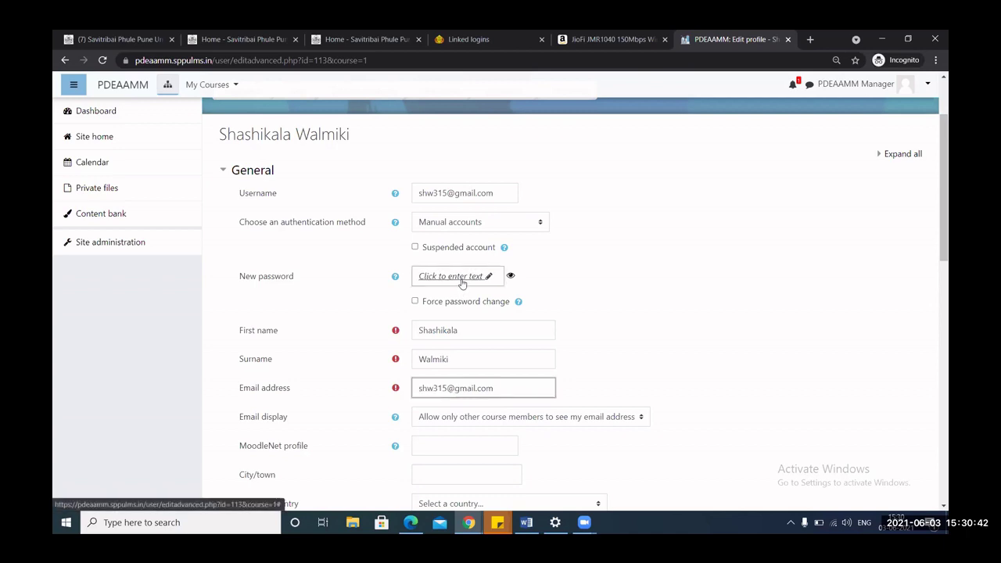
left_click(462, 283)
type("•••••••")
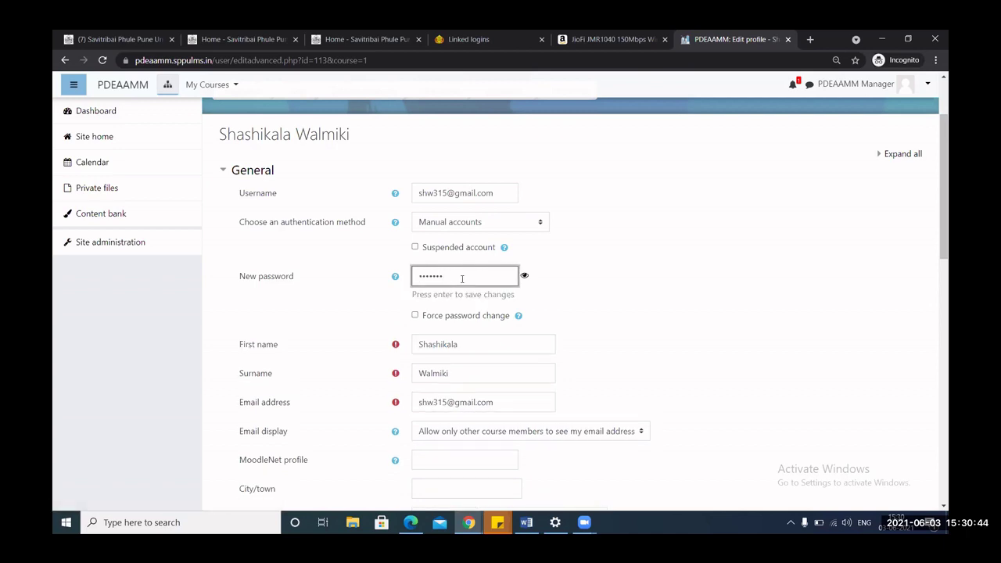
left_click(525, 276)
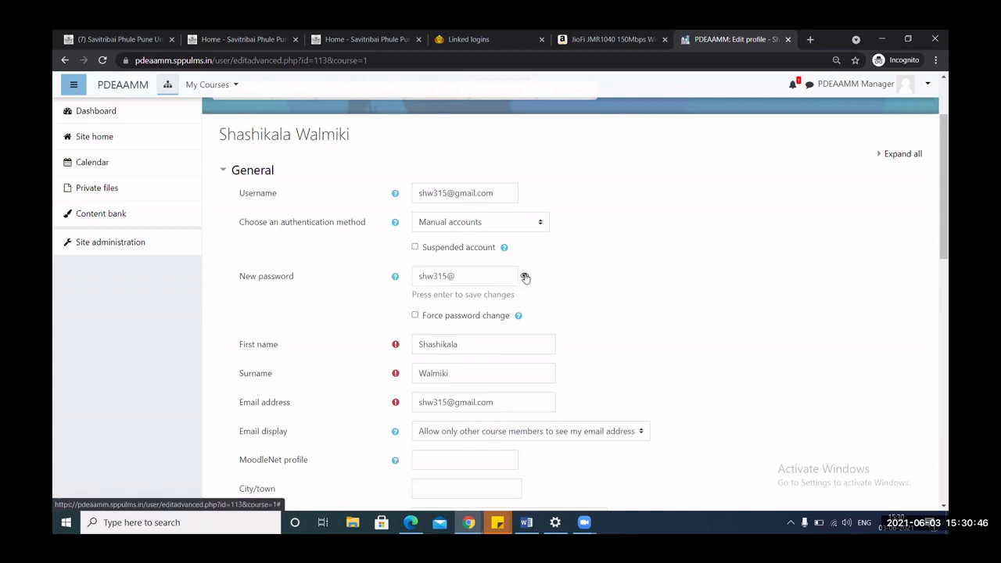
left_click(419, 276)
key("Delete")
type("S")
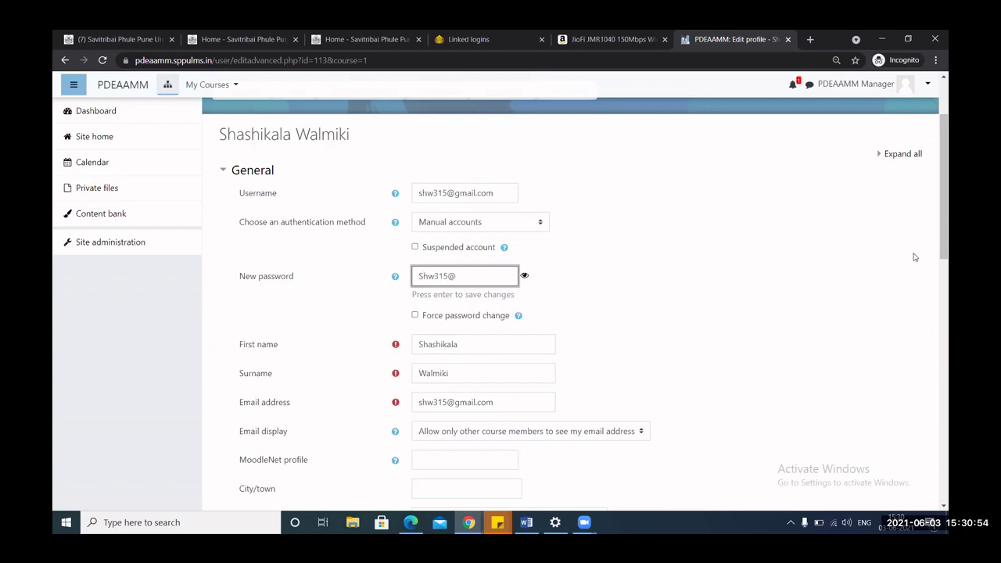
Expand Optional fields and select the last four digits of the user's mobile number
left_click_drag(944, 247, 910, 516)
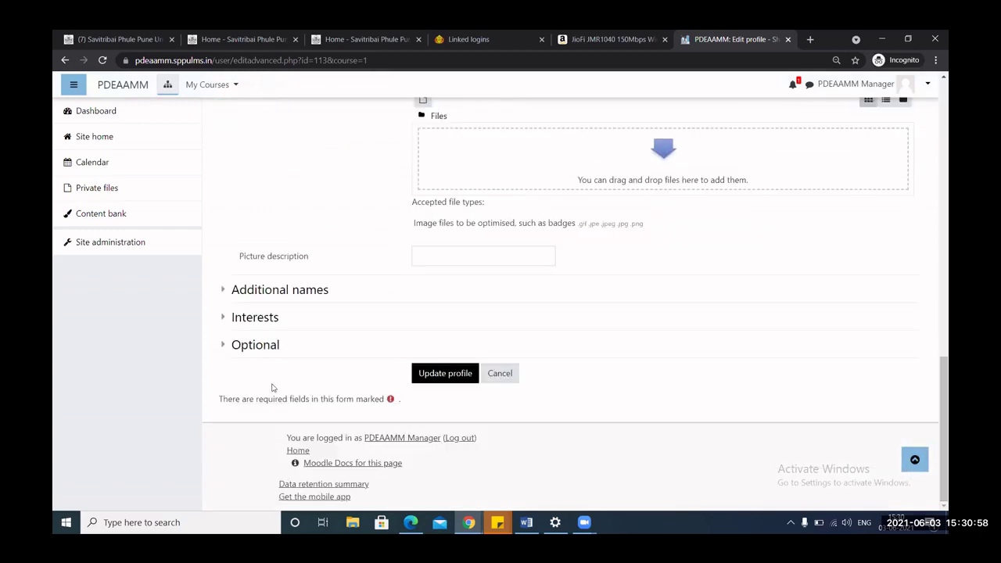
left_click(261, 350)
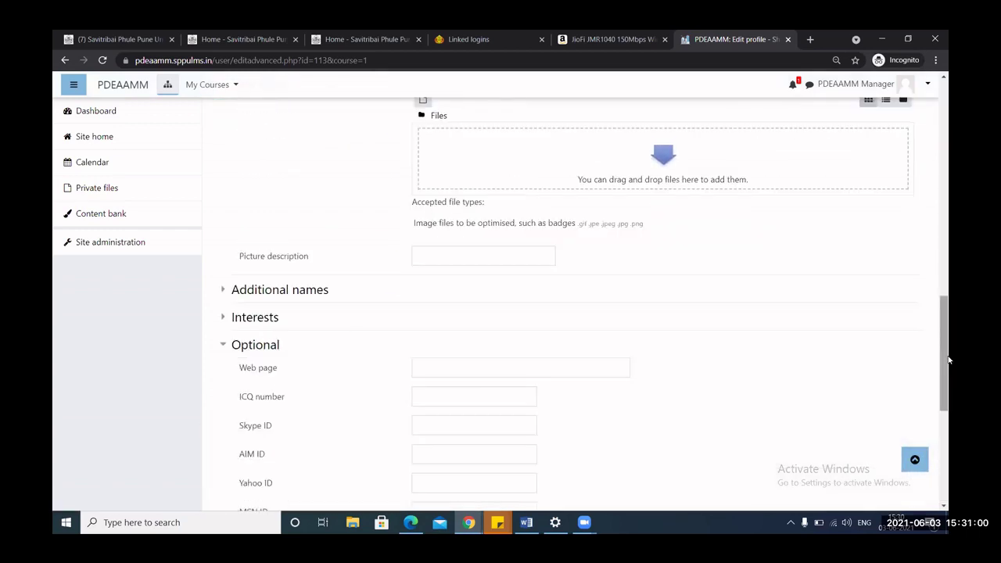
scroll(939, 469, "down", 5)
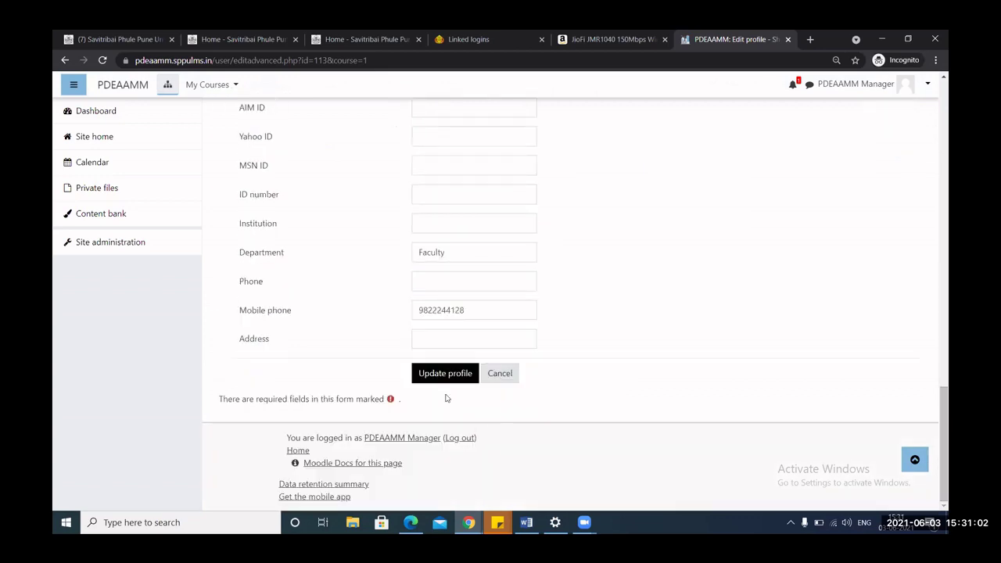
left_click_drag(447, 310, 465, 310)
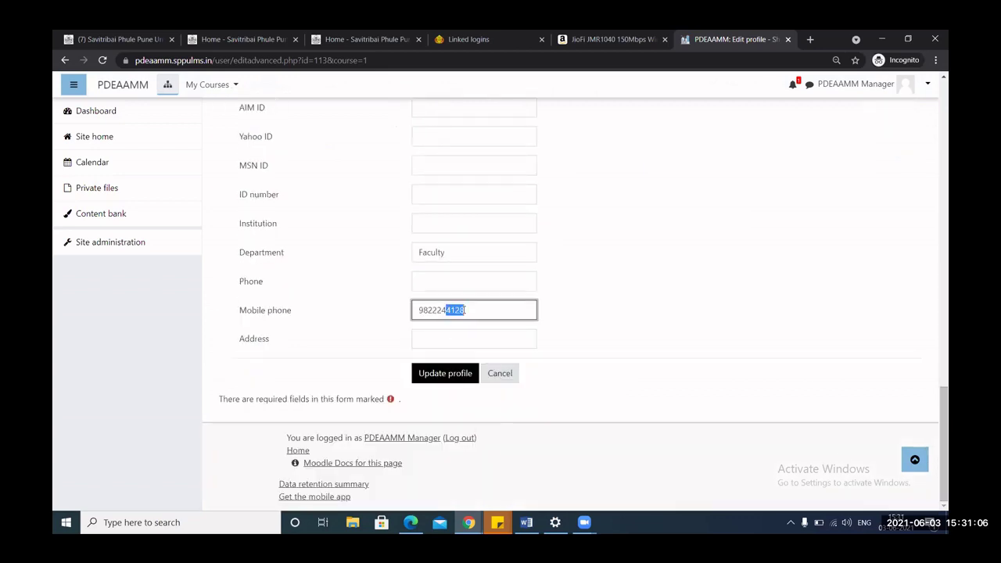
left_click_drag(947, 378, 947, 125)
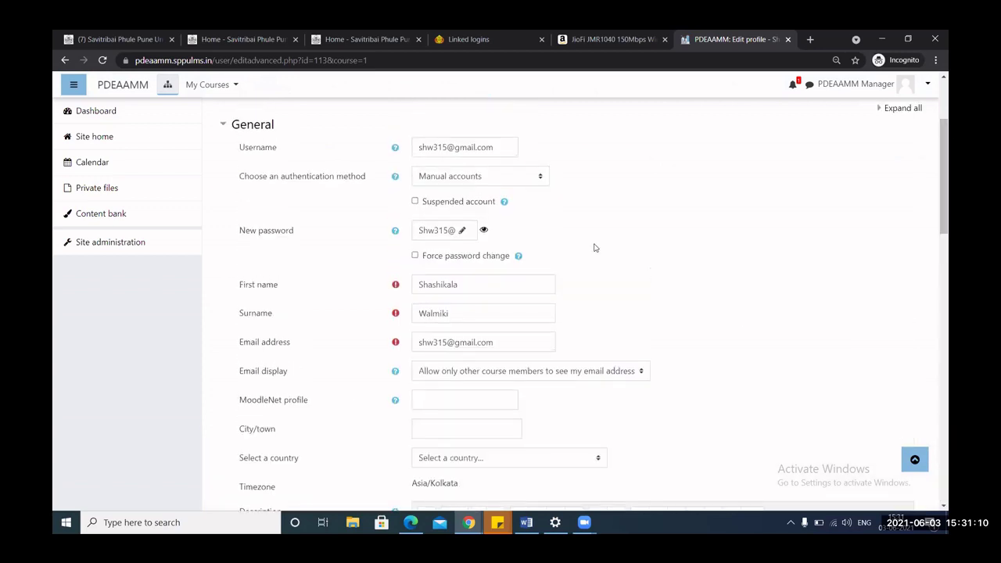
Append those four digits to the new password and update the profile
left_click(461, 229)
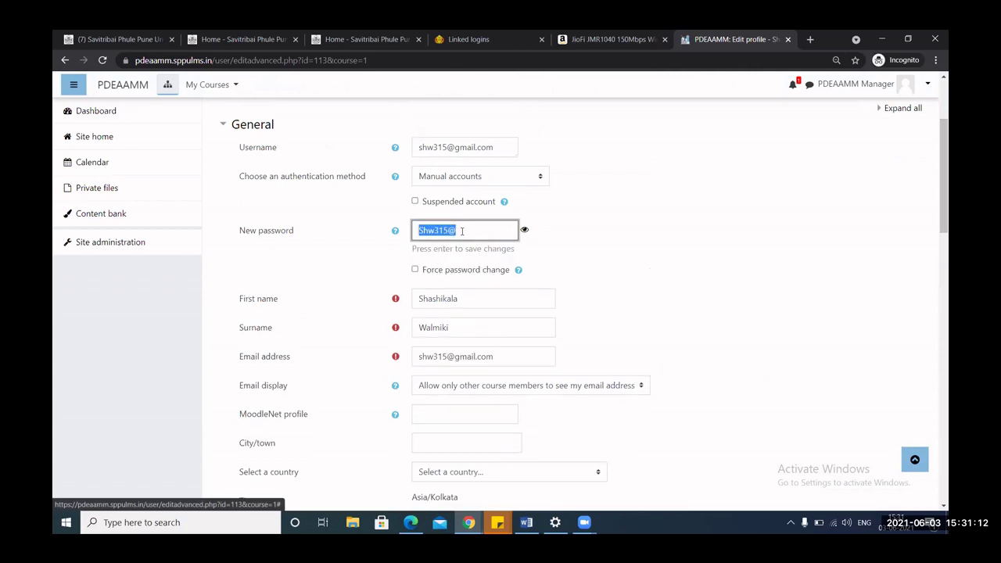
left_click(456, 230)
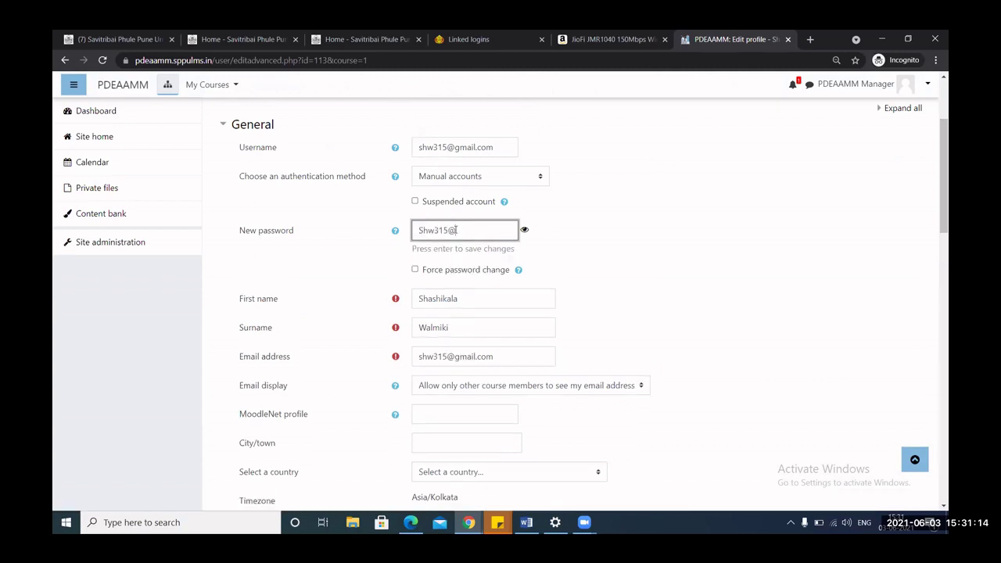
left_click_drag(948, 211, 946, 486)
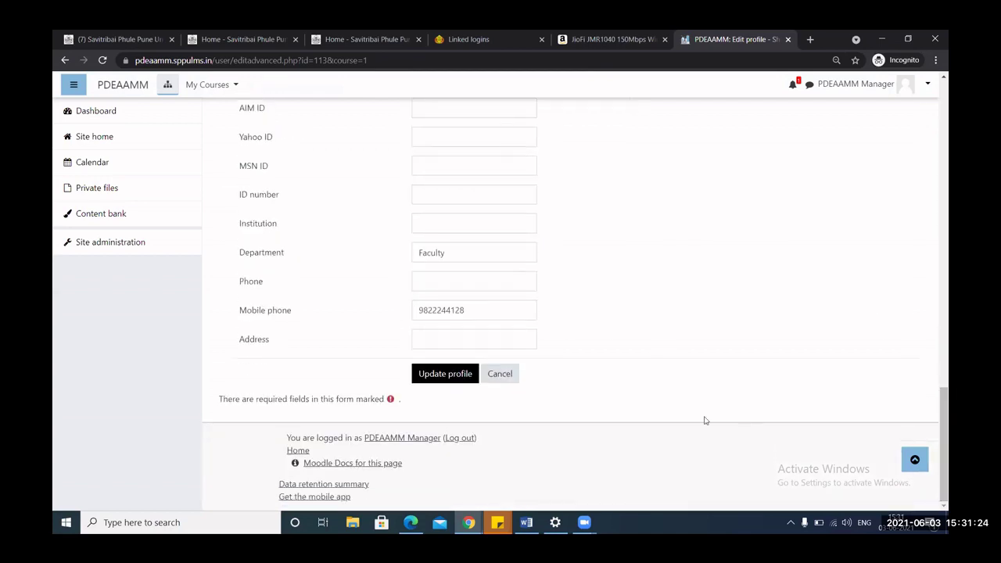
left_click(450, 377)
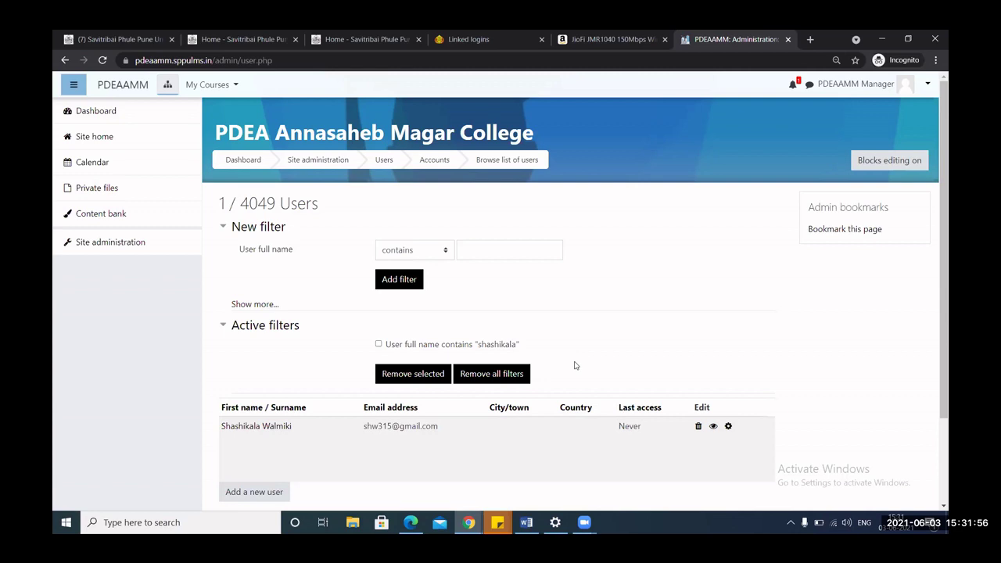
Clear the filters, filter users by the staff member's full name, and open their Edit profile form
left_click(491, 373)
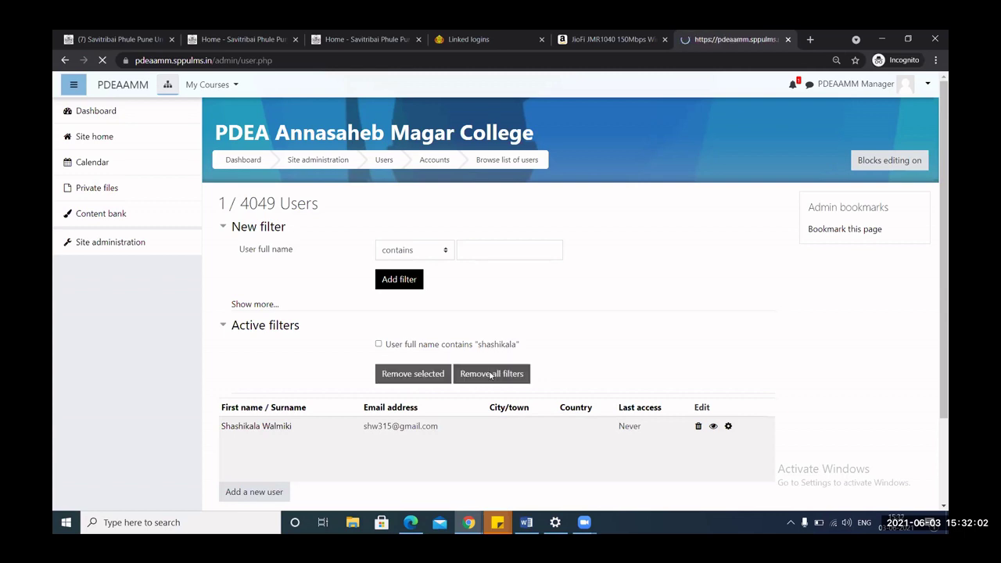
left_click(495, 280)
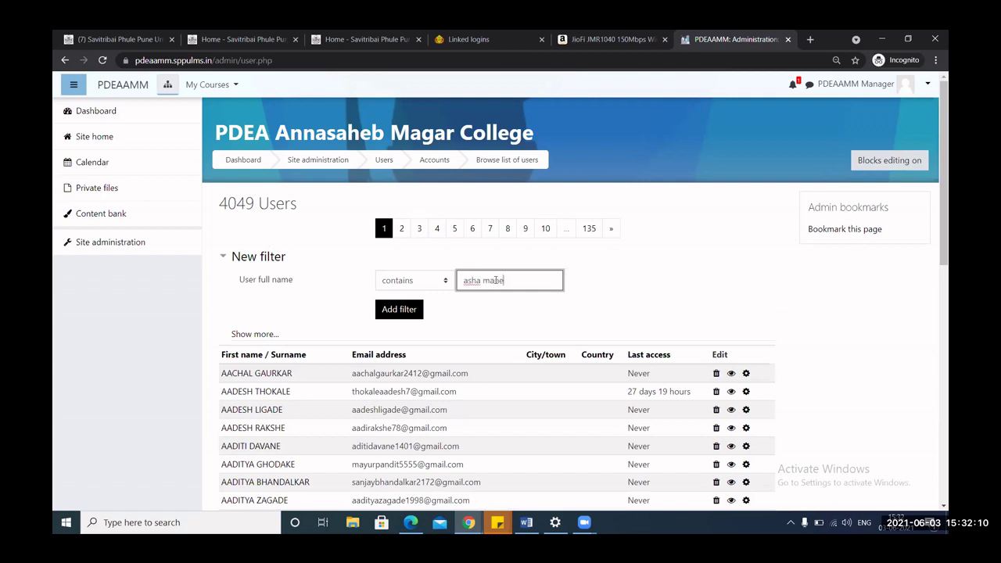
key("Return")
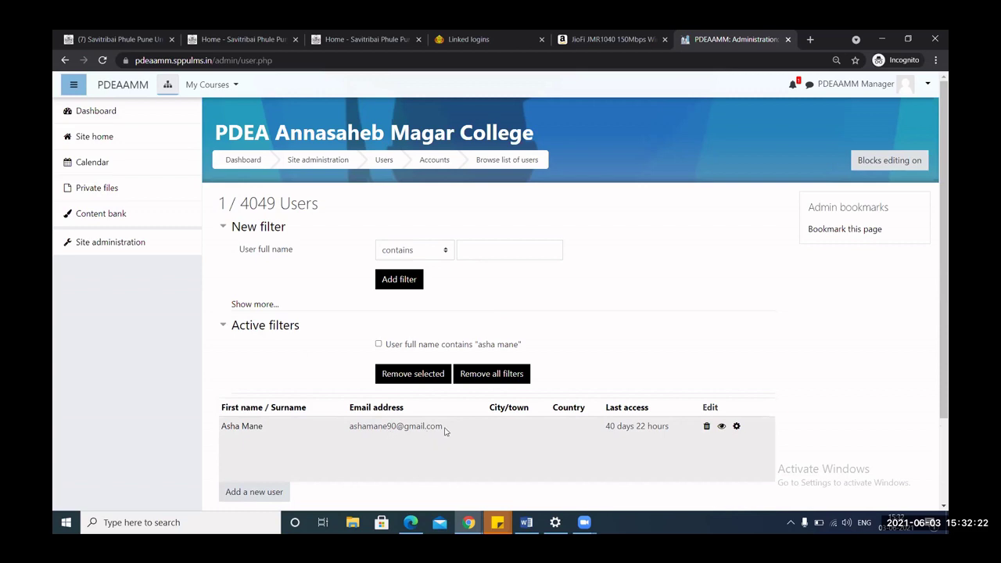
left_click(736, 427)
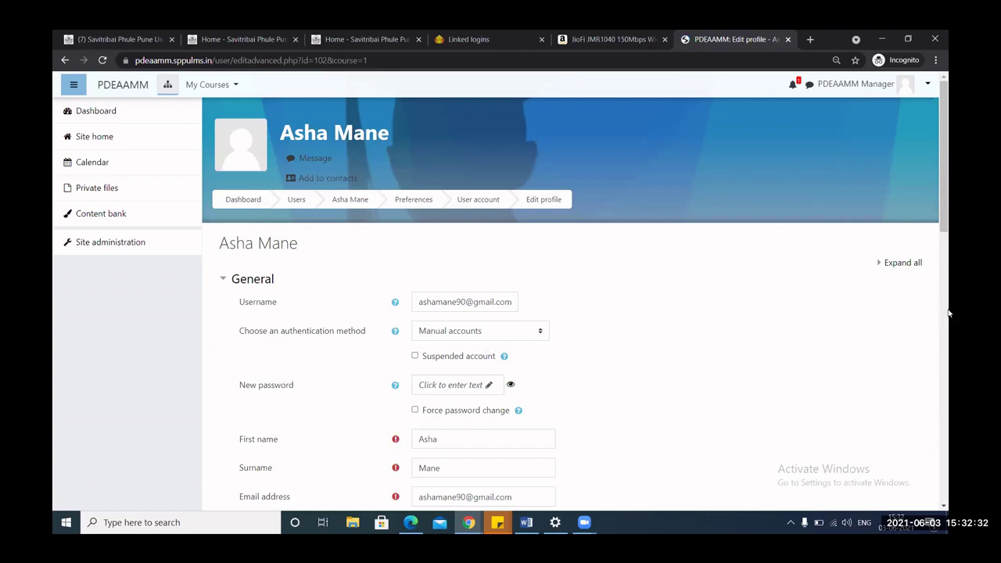
Set the new password to the e-mail's username part, with its first letter capitalised to 'A'
scroll(935, 205, "down", 2)
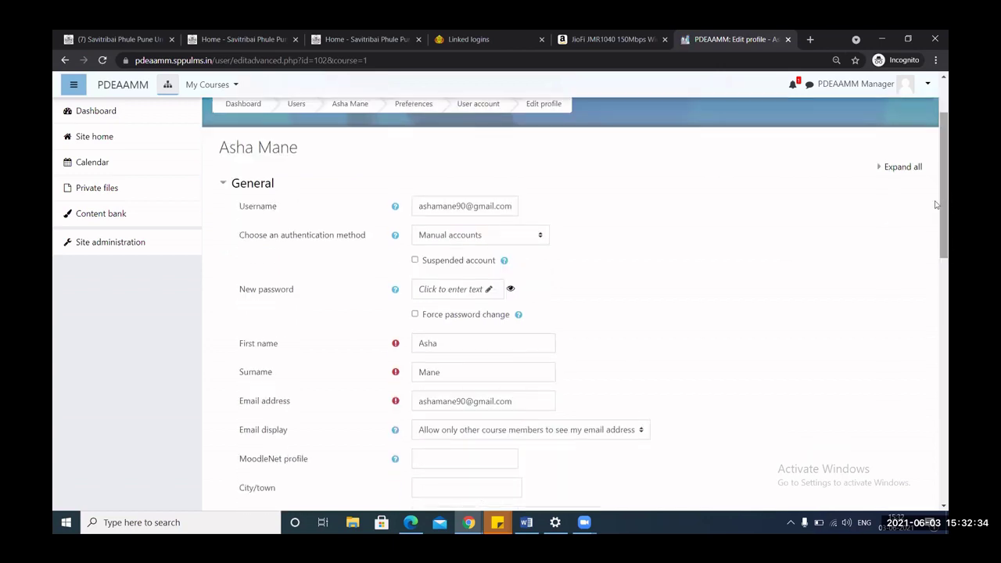
left_click_drag(469, 401, 419, 401)
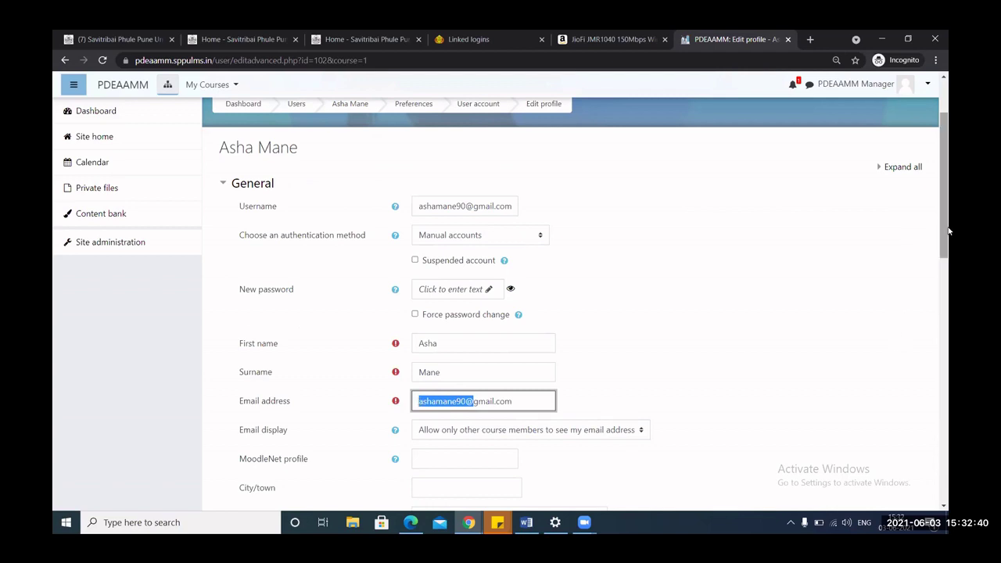
left_click(488, 290)
key("ctrl+v")
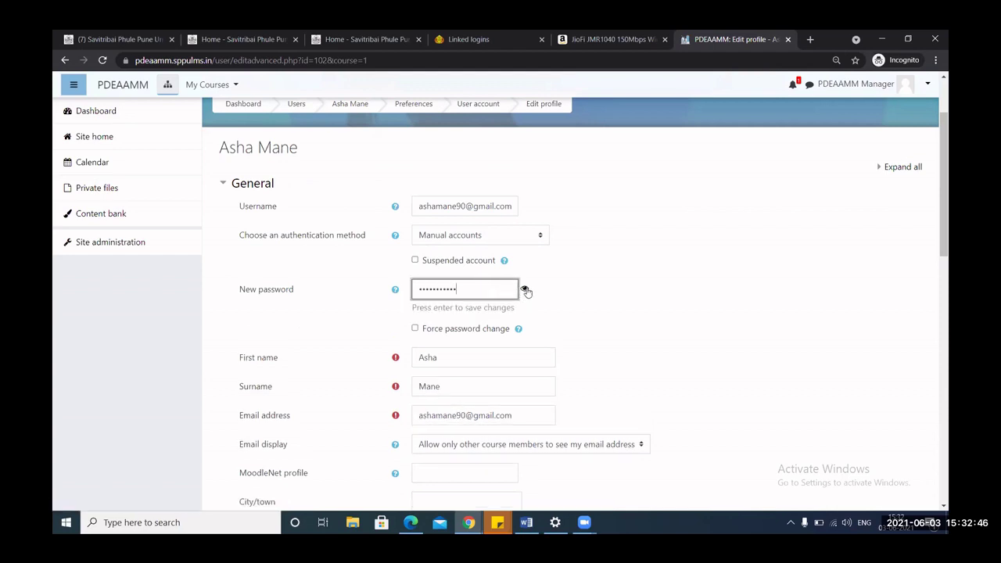
left_click(524, 288)
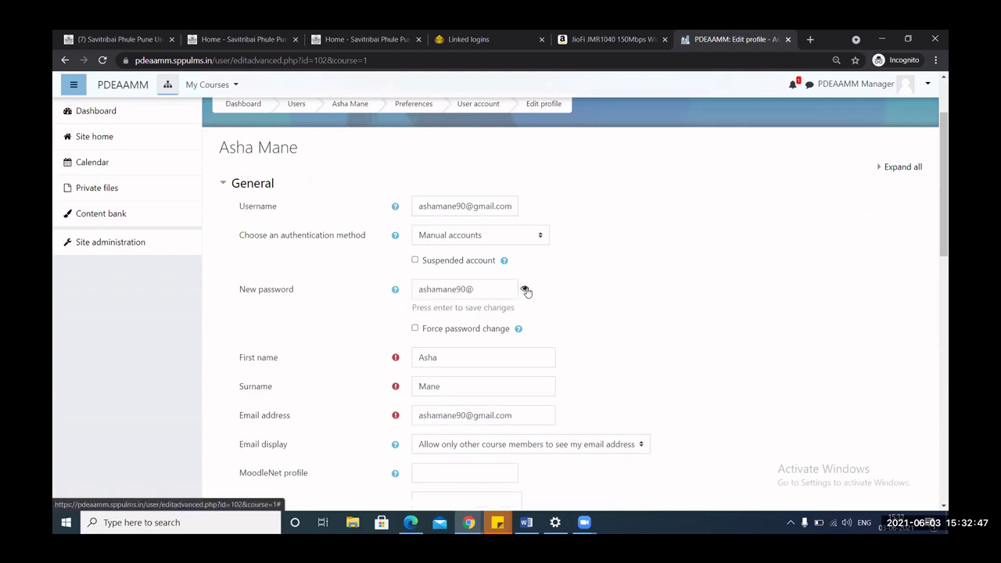
left_click(423, 289)
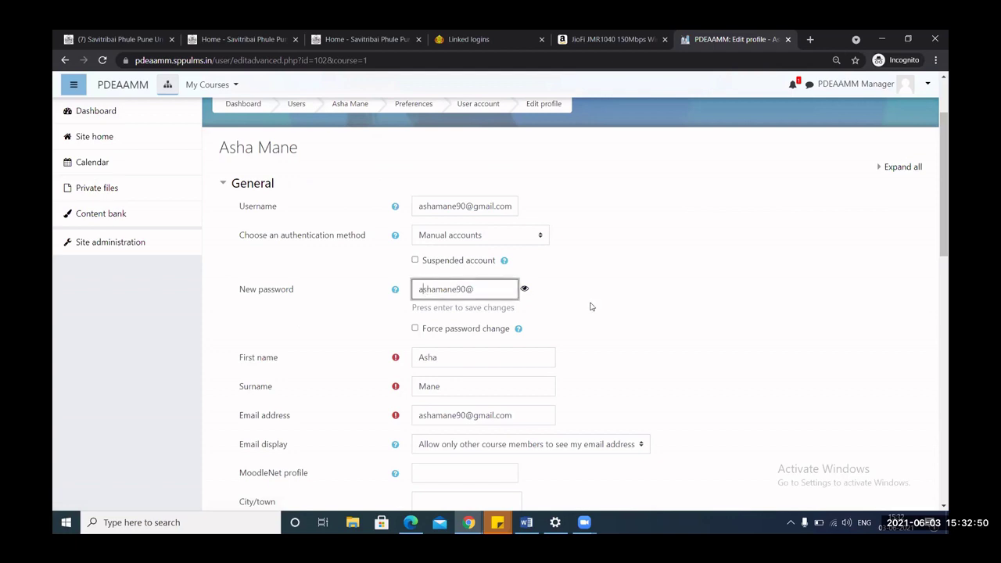
key("BackSpace")
type("A")
Expand the Optional section and select the last four digits of the mobile number
left_click_drag(947, 238, 946, 485)
left_click(255, 345)
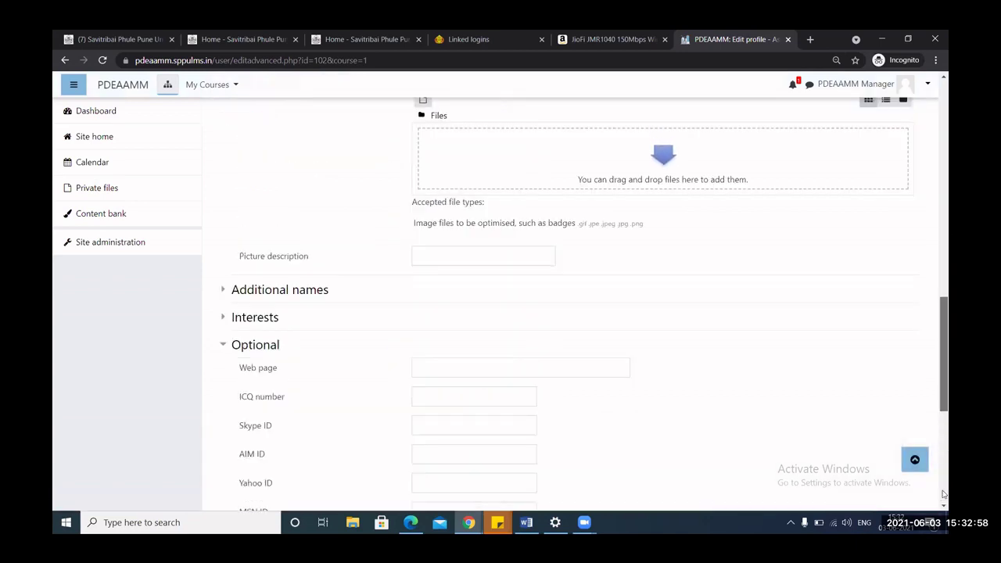
left_click(947, 425)
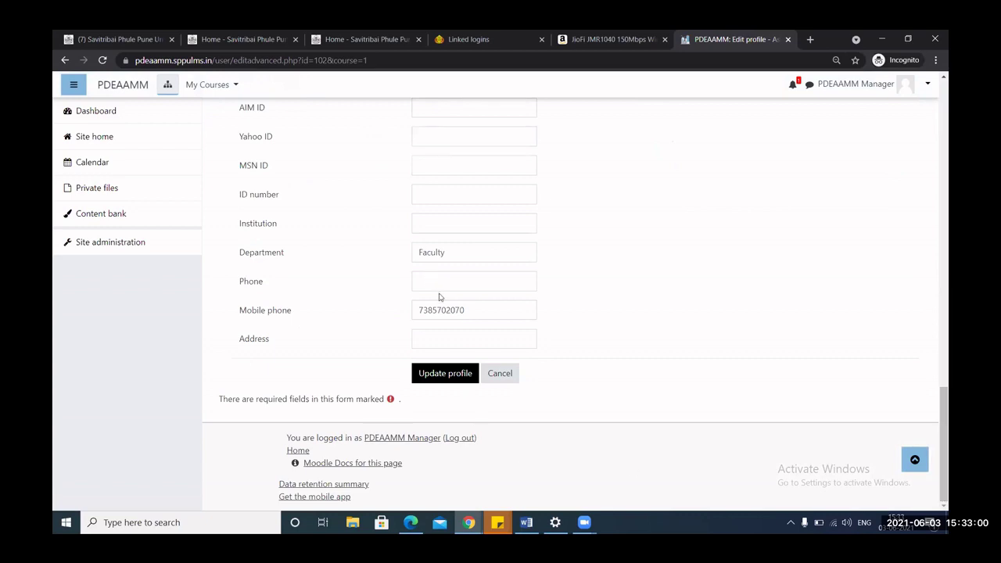
left_click_drag(446, 309, 466, 309)
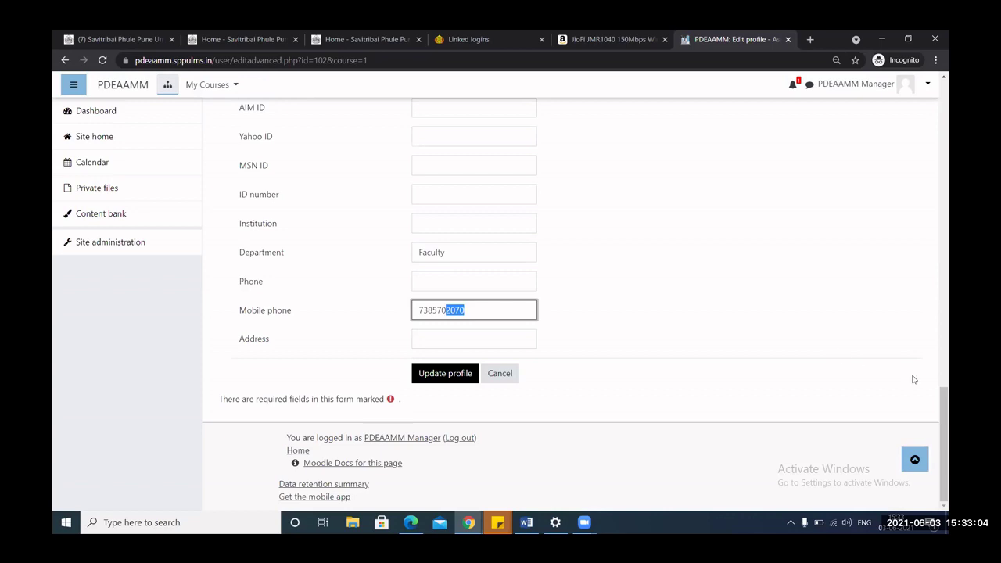
left_click_drag(945, 400, 925, 33)
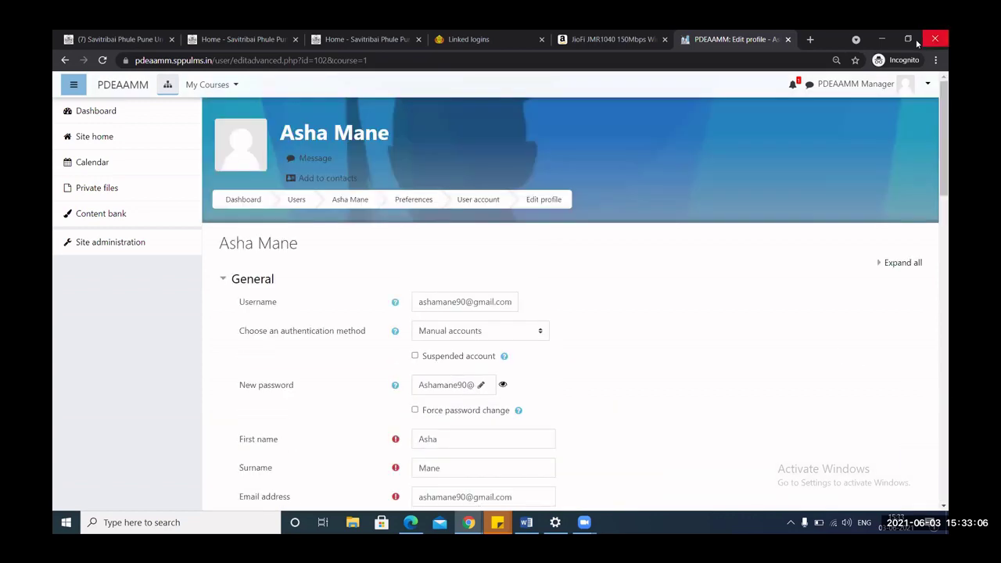
Append the mobile number's last four digits to the new password, then select the username value
left_click(481, 386)
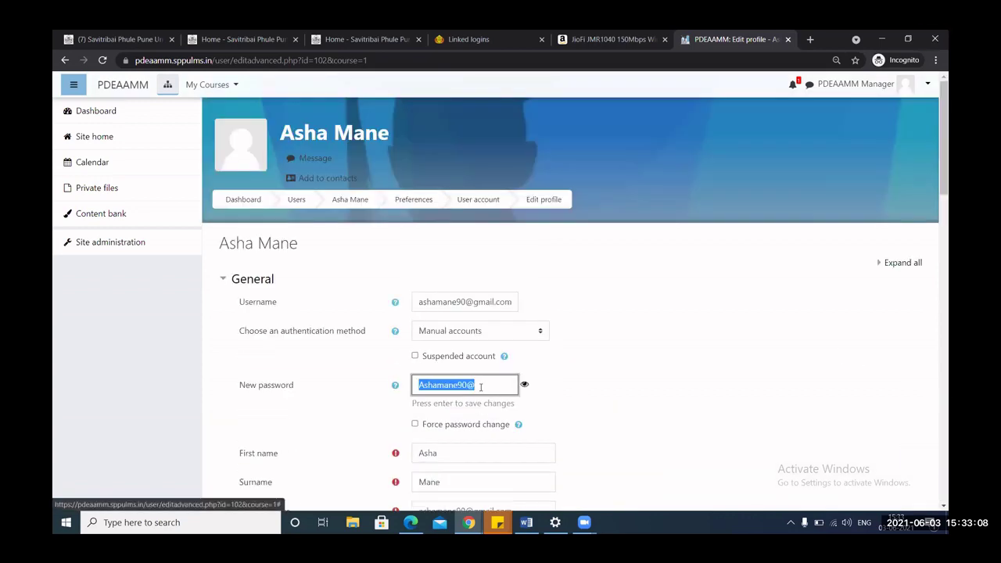
left_click(479, 386)
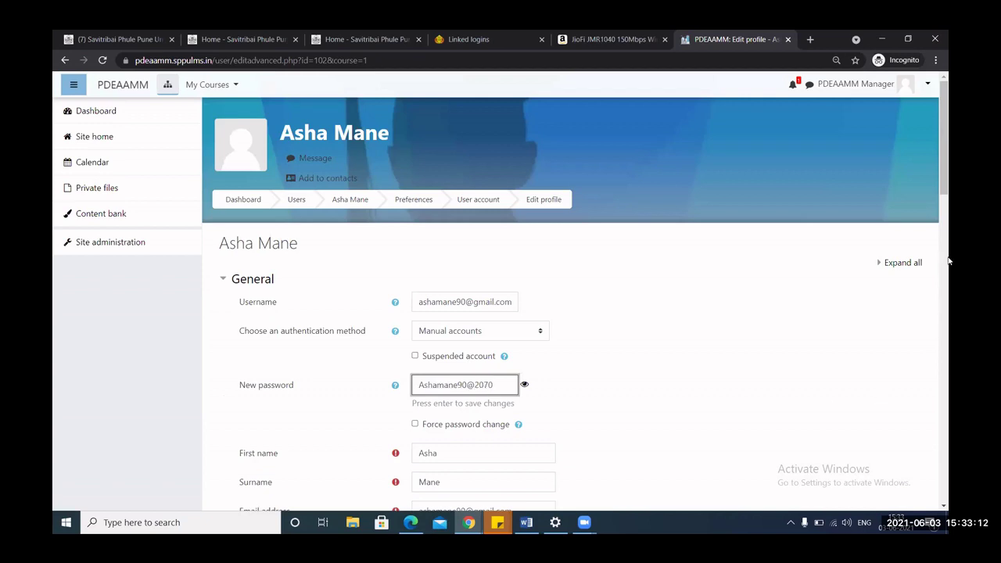
left_click_drag(947, 183, 944, 205)
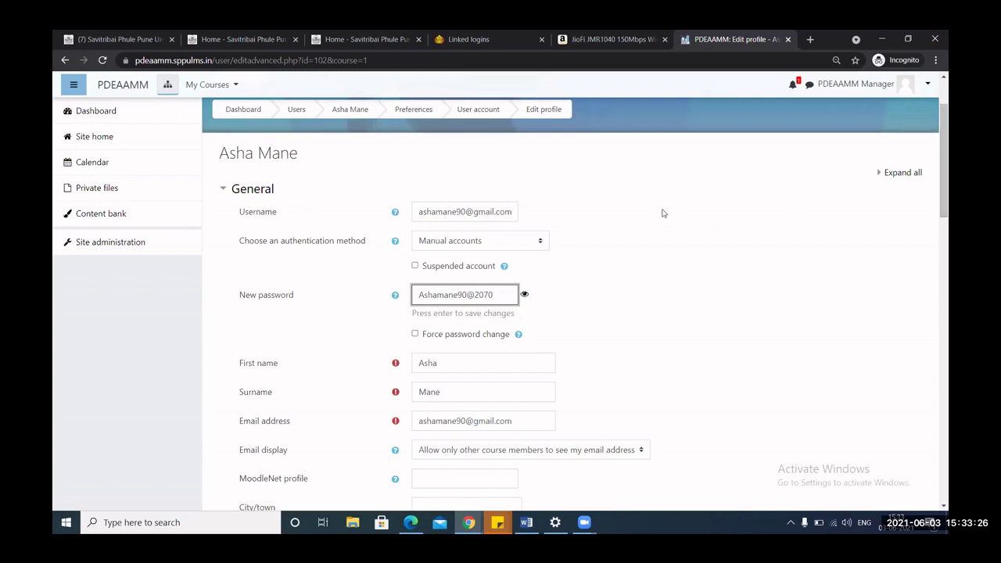
triple_click(453, 212)
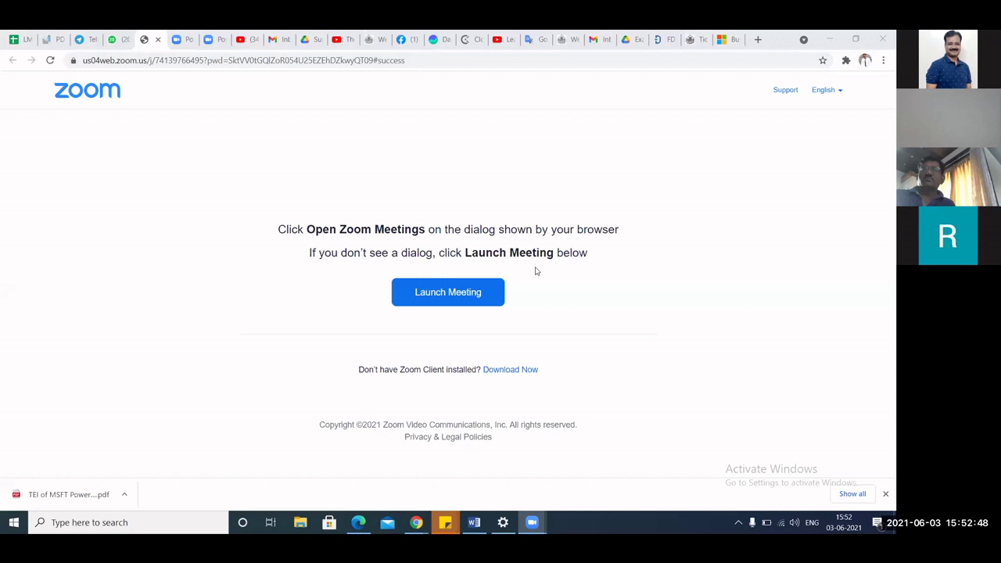
Switch from the Zoom page back to the Incognito Chrome window showing the Moodle course list
key("alt+Tab")
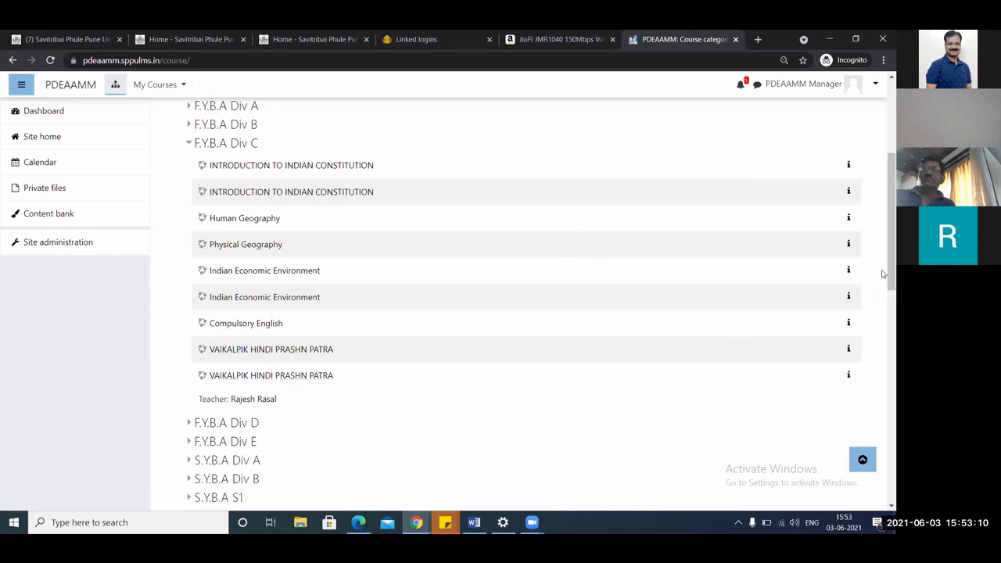
Show the assigned teacher for VAIKALPIK HINDI PRASHN PATRA under F.Y.B.A Div C
mouse_move(881, 272)
left_mouse_down()
mouse_move(881, 243)
mouse_move(882, 358)
mouse_move(882, 258)
mouse_move(881, 269)
left_mouse_up()
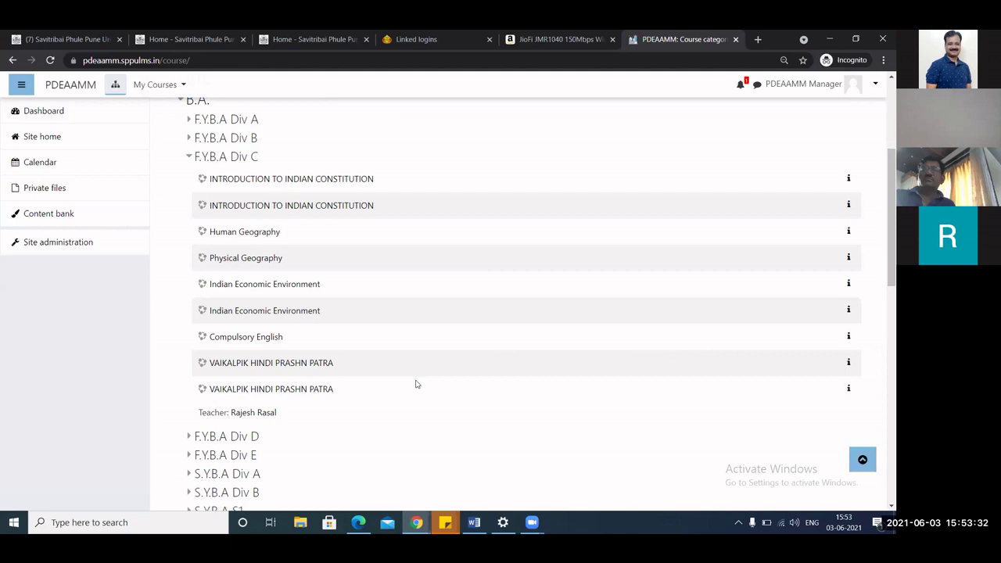
left_click(848, 364)
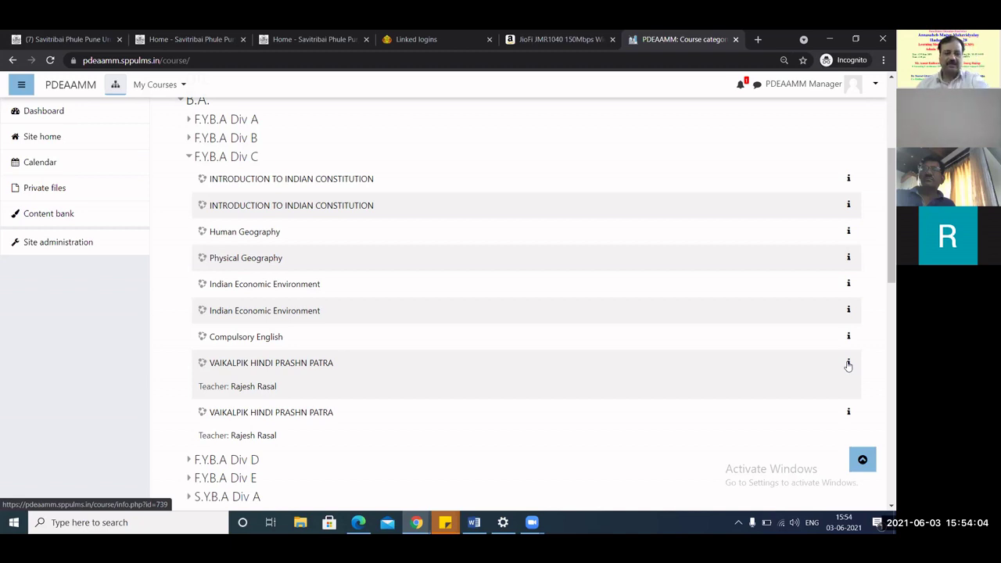
left_click_drag(884, 266, 882, 291)
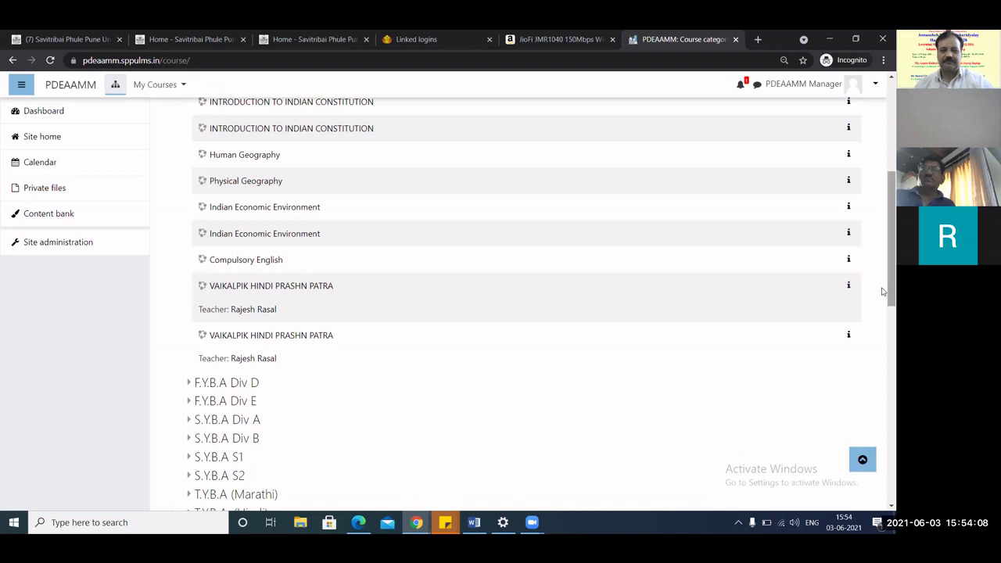
left_click_drag(881, 292, 883, 259)
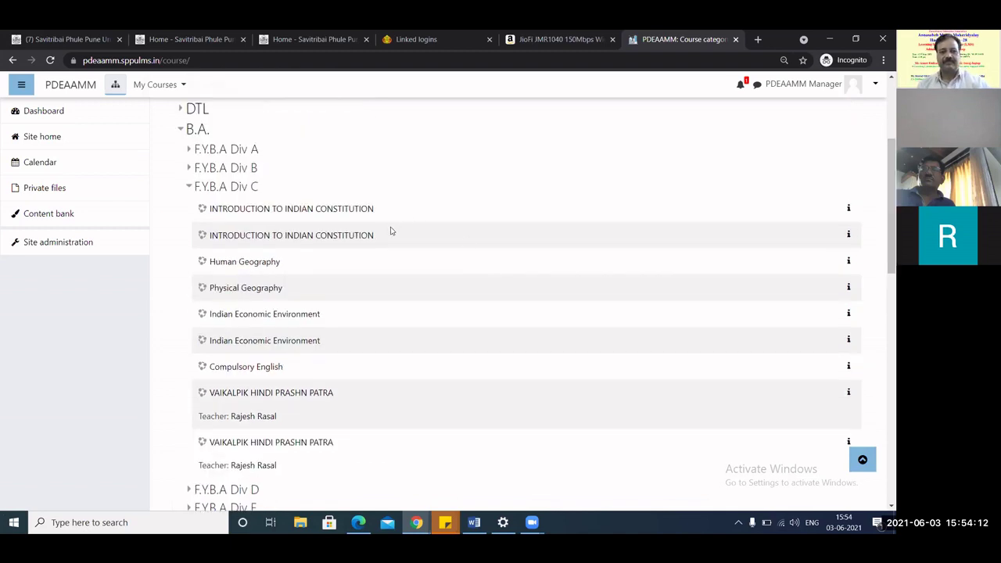
Reload the categories page, expand B.A. and F.Y.B.A Div C, then collapse F.Y.B.A Div C again
left_click(52, 61)
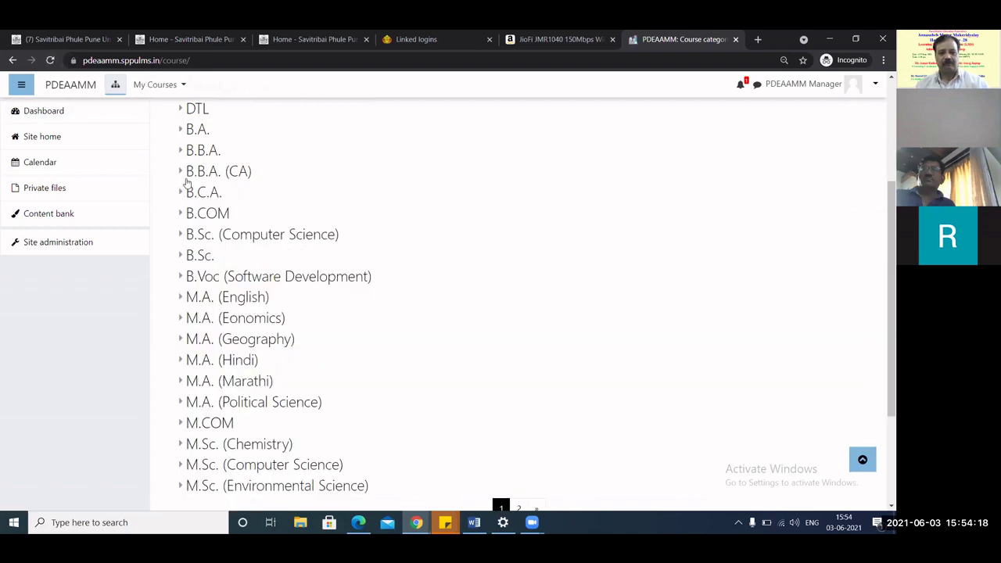
left_click(180, 131)
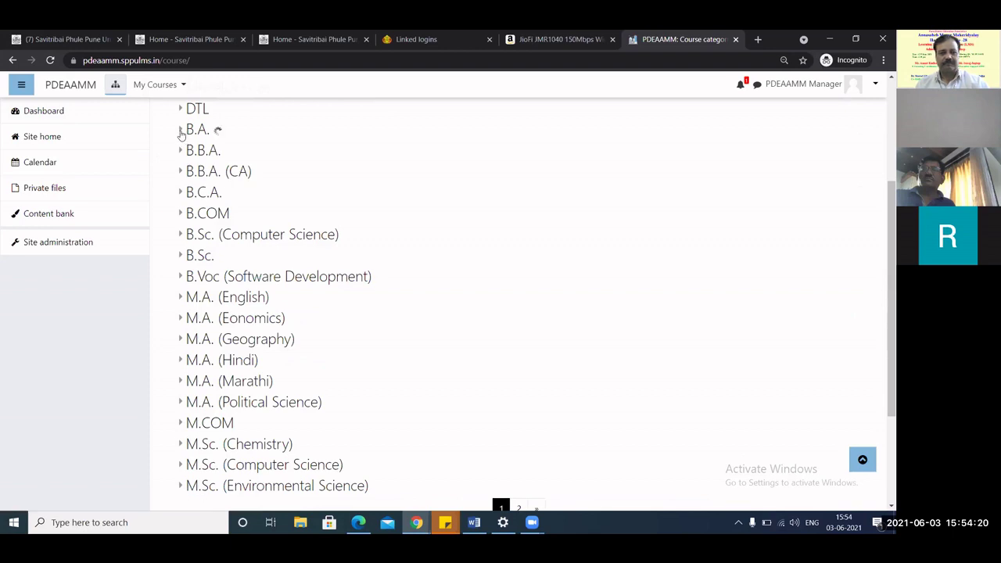
left_click(188, 188)
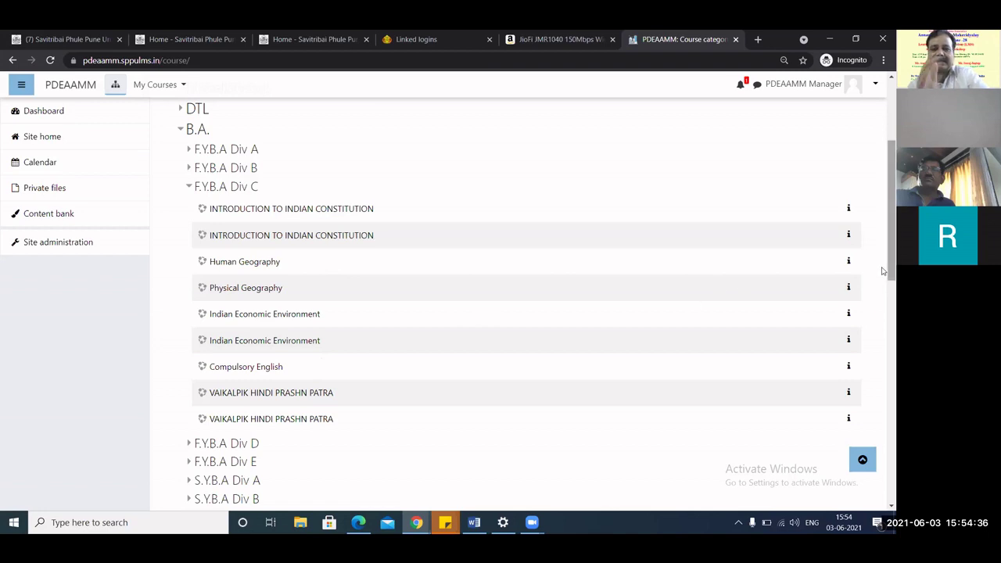
left_click_drag(884, 258, 882, 197)
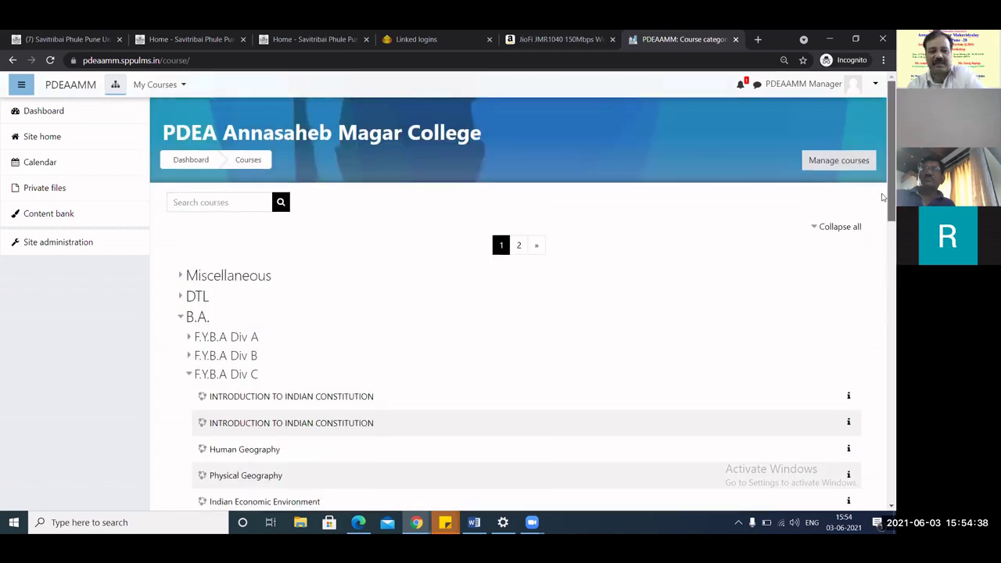
scroll(876, 286, "down", 3)
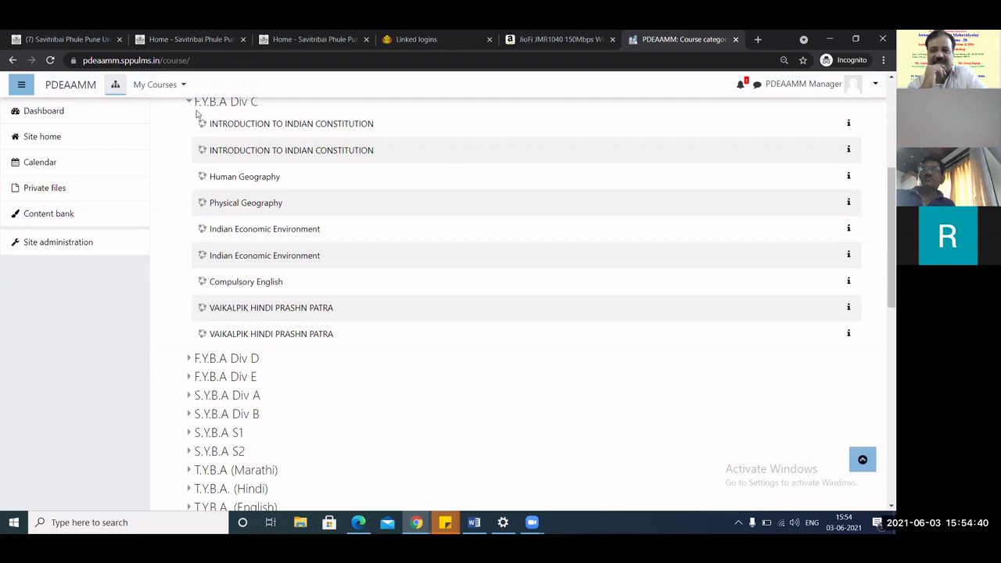
left_click(189, 104)
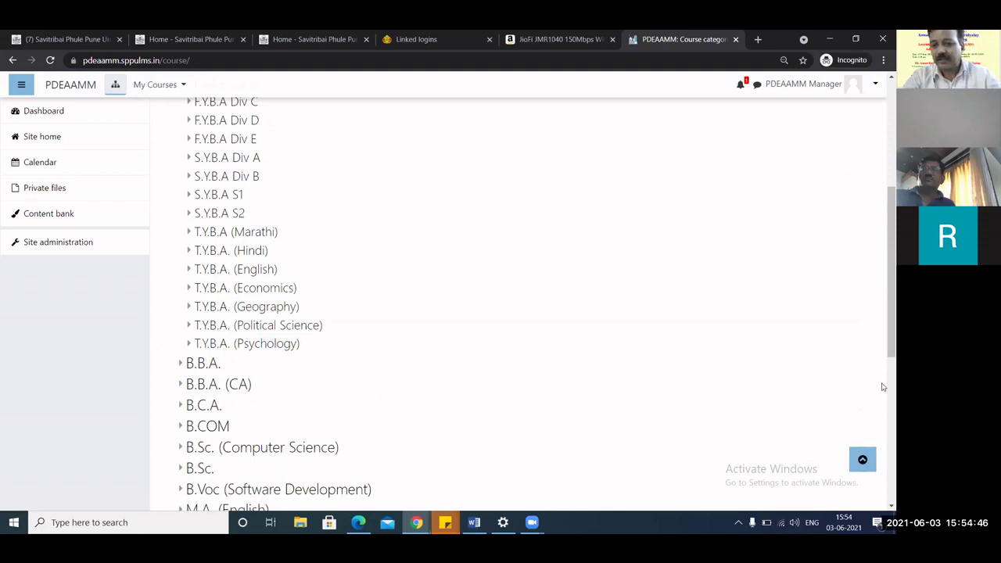
left_click_drag(882, 334, 865, 403)
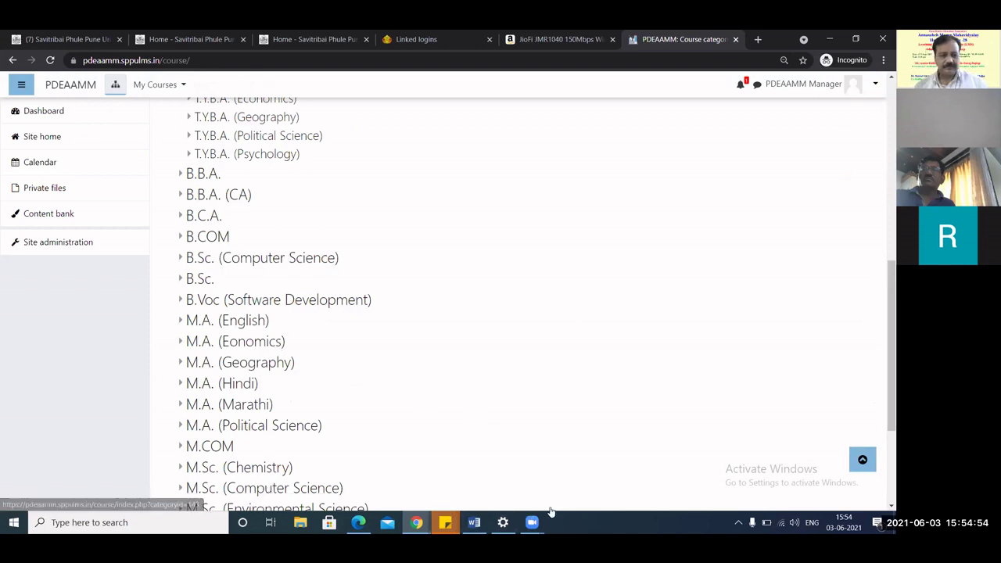
left_click_drag(883, 357, 882, 389)
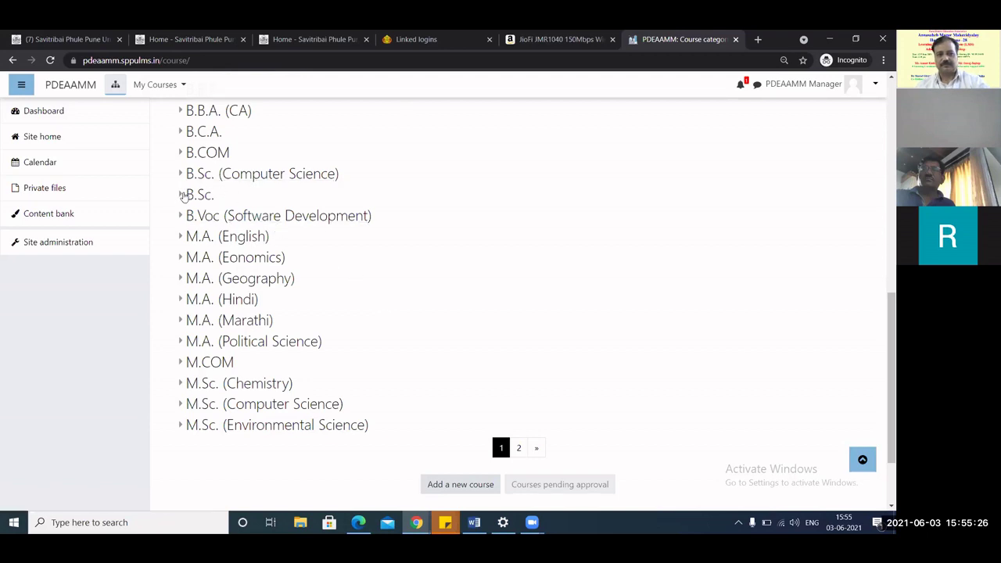
Expand B.Sc., then F.Y.B.Sc. Sem I to list its courses from Calculus I through Organic Chemistry
left_click(181, 195)
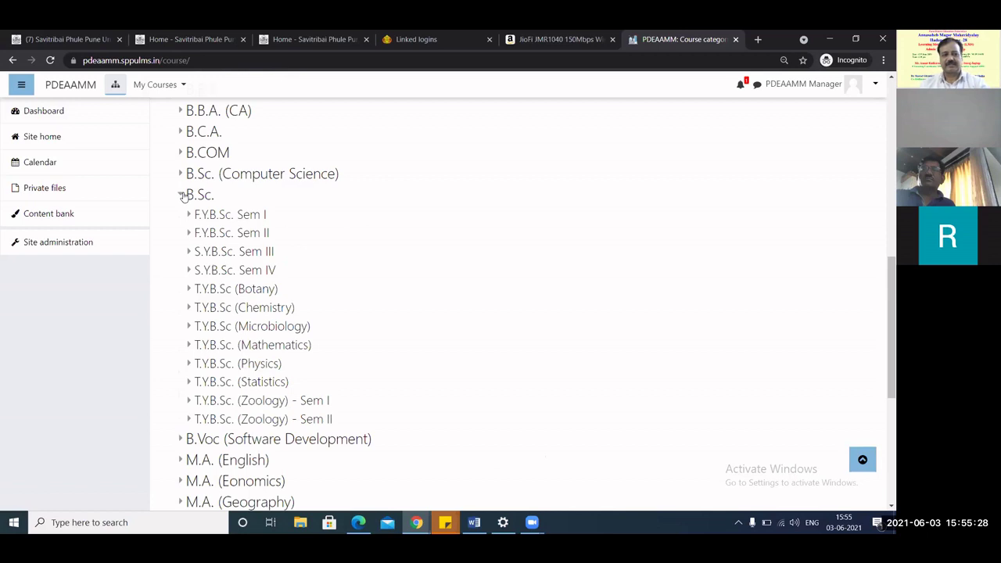
left_click_drag(882, 313, 881, 328)
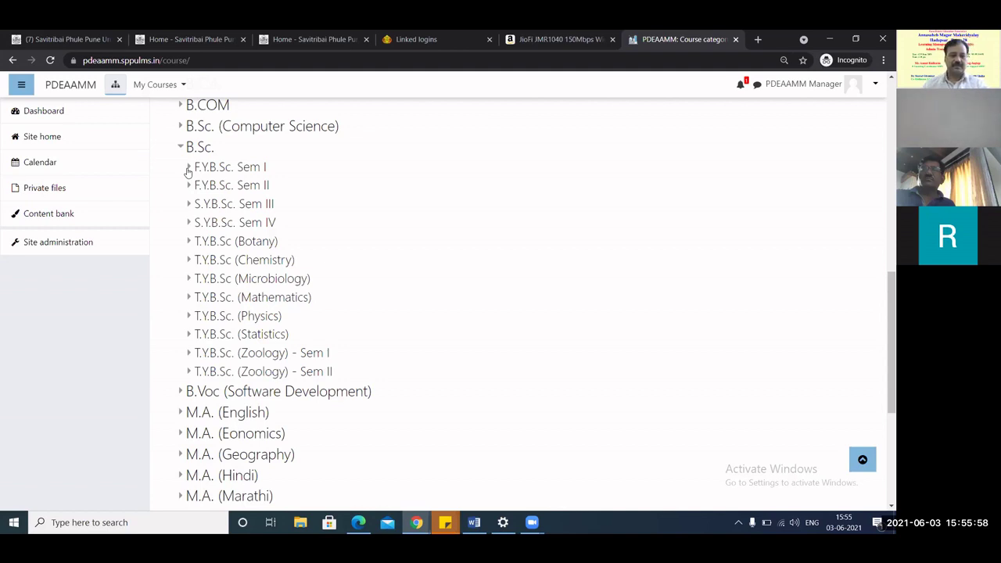
left_click(188, 169)
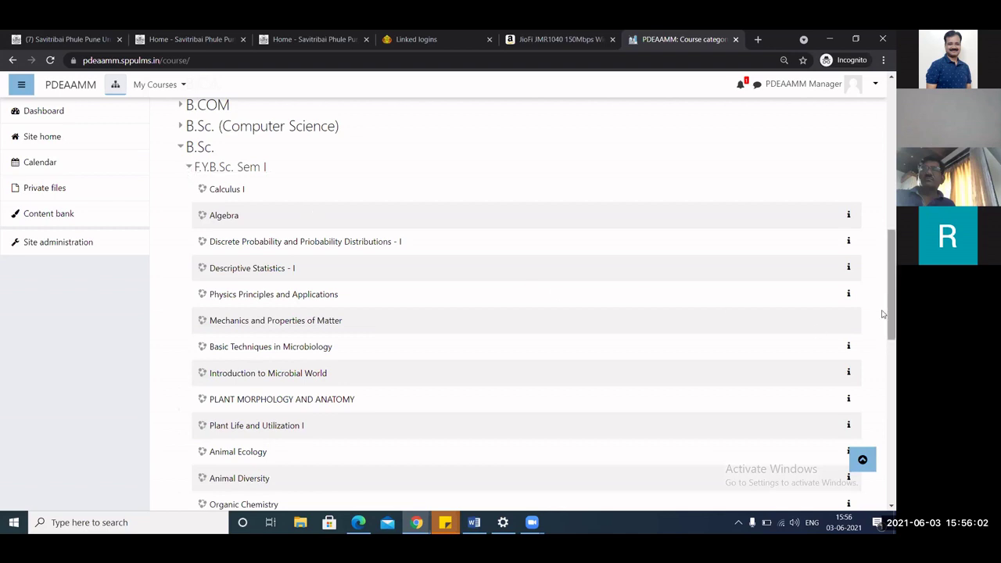
scroll(882, 329, "down", 1)
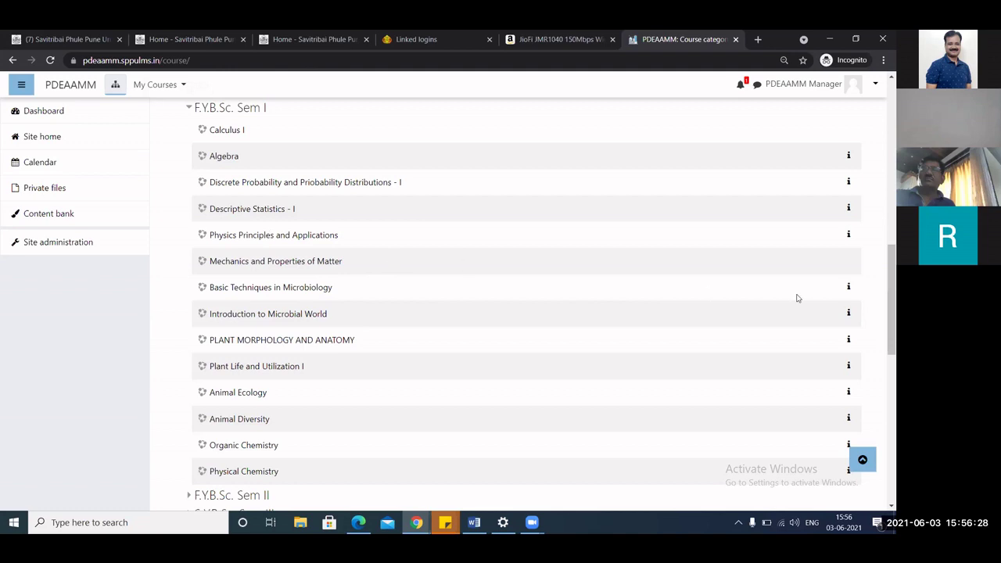
Show the teacher of Discrete Probability and Probability Distributions - I
left_click(848, 183)
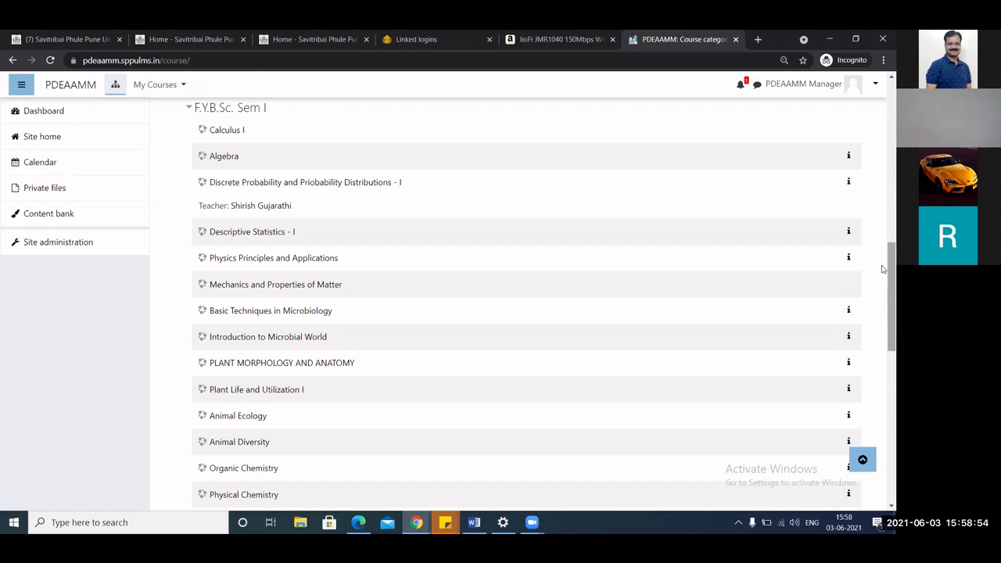
Show the teacher of Physics Principles and Applications
left_click_drag(882, 269, 882, 273)
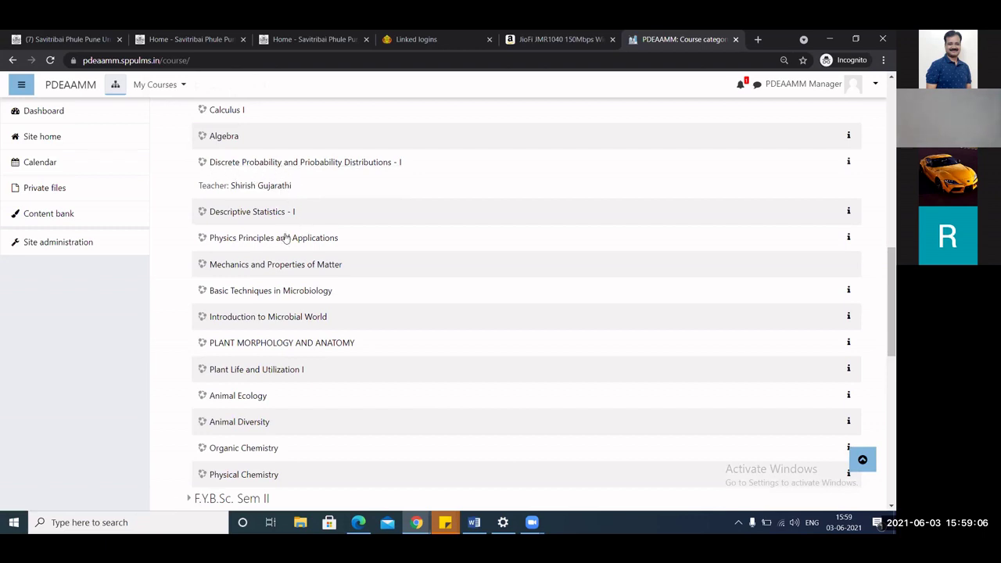
left_click(848, 237)
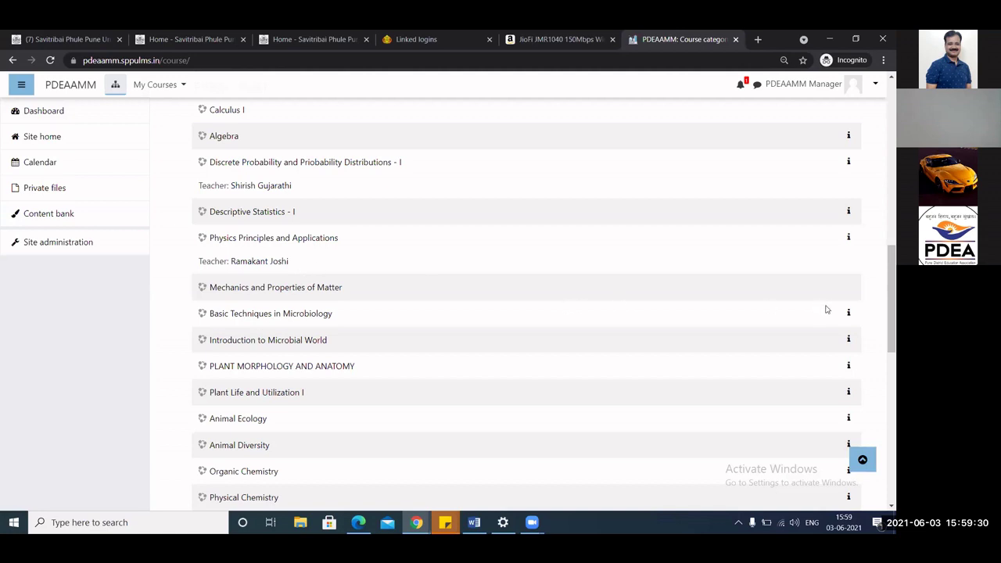
mouse_move(882, 315)
left_mouse_down()
mouse_move(881, 328)
mouse_move(882, 297)
left_mouse_up()
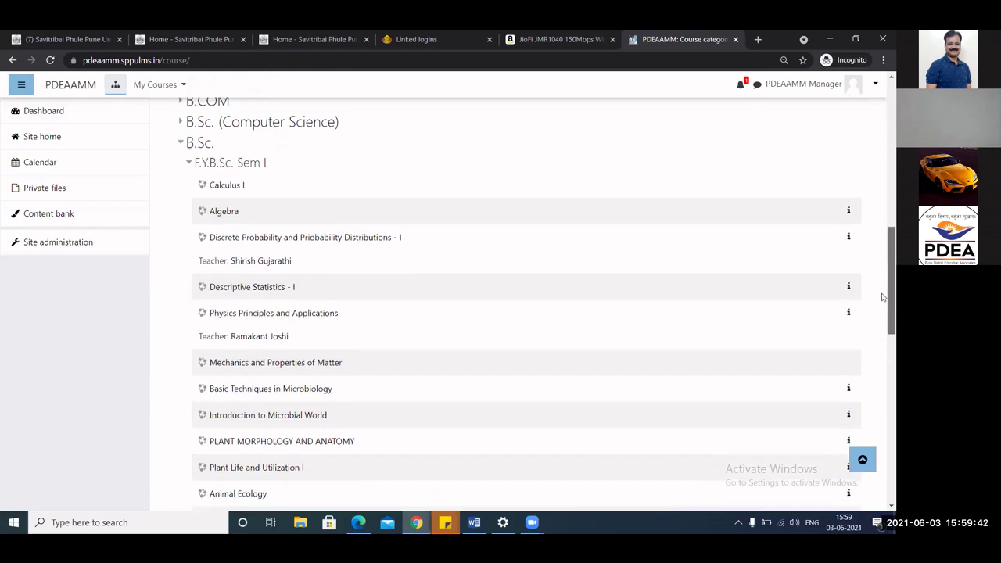
left_click_drag(882, 296, 882, 320)
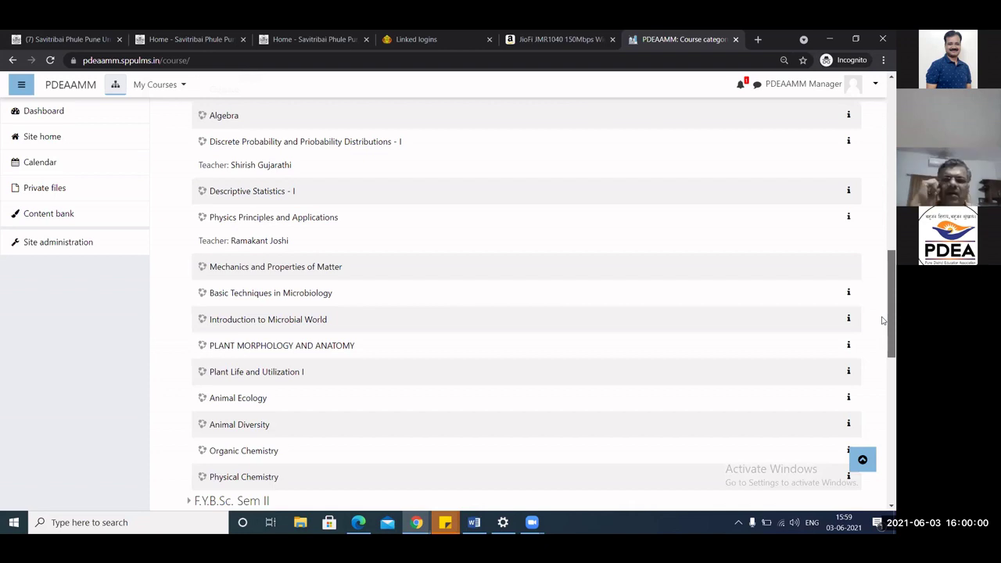
left_click_drag(881, 320, 882, 320)
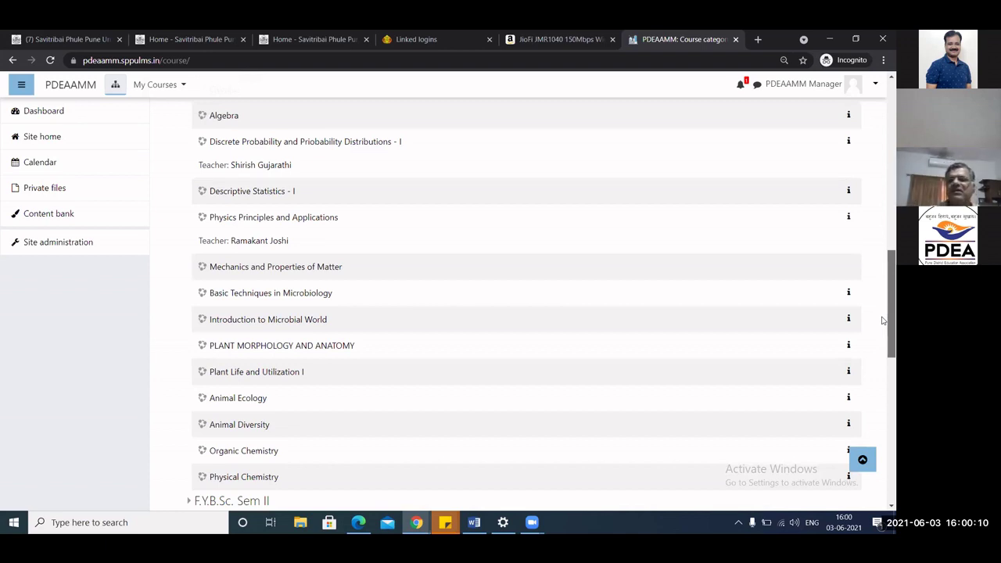
left_click_drag(882, 320, 882, 319)
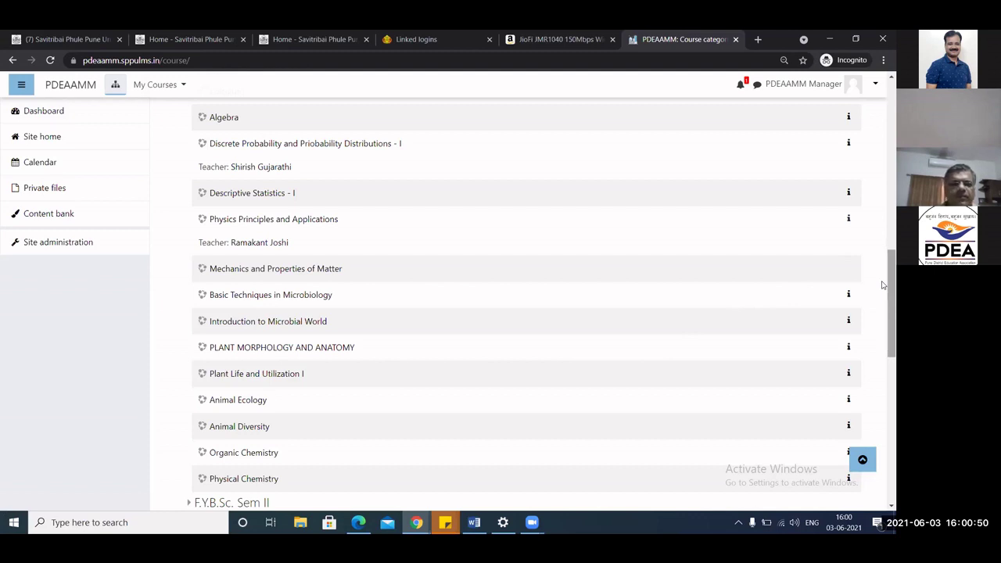
left_click_drag(881, 284, 883, 326)
scroll(882, 326, "down", 3)
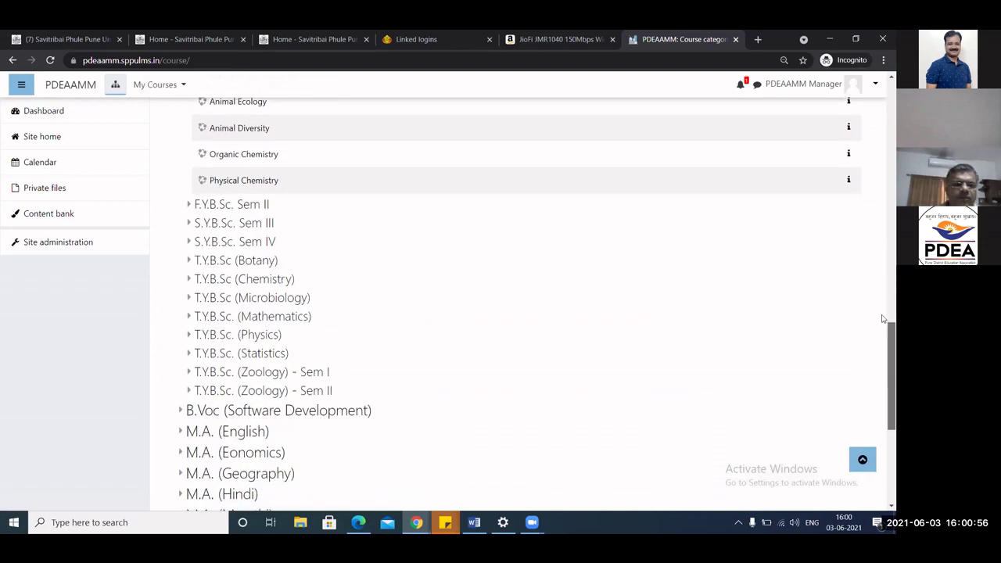
scroll(882, 319, "up", 8)
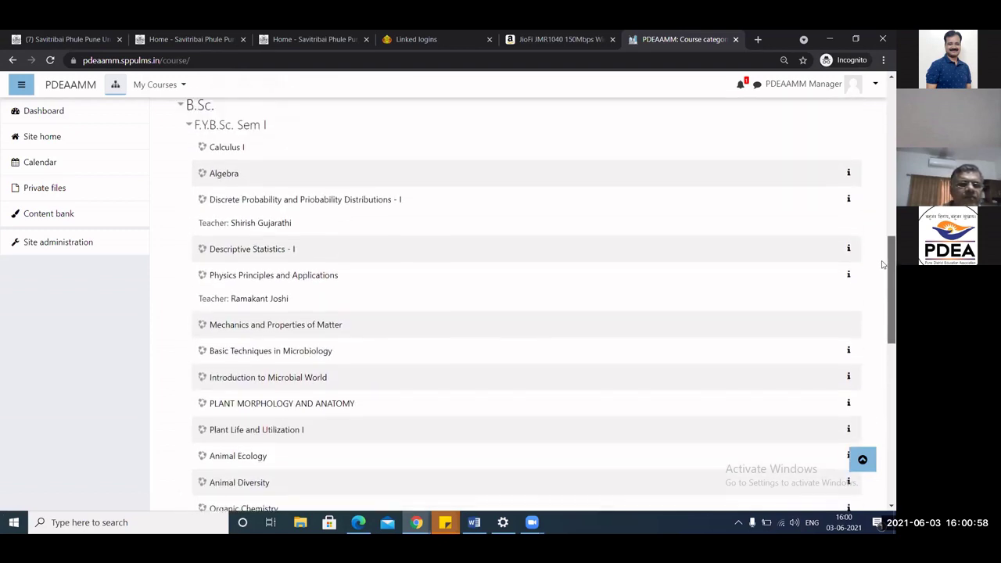
scroll(882, 266, "up", 1)
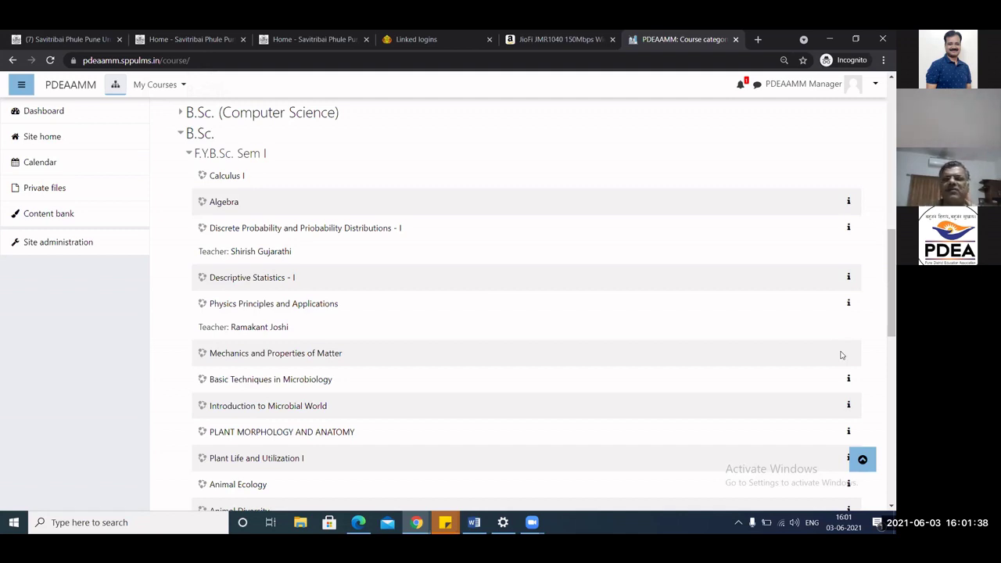
mouse_move(884, 322)
left_mouse_down()
mouse_move(882, 354)
mouse_move(883, 325)
left_mouse_up()
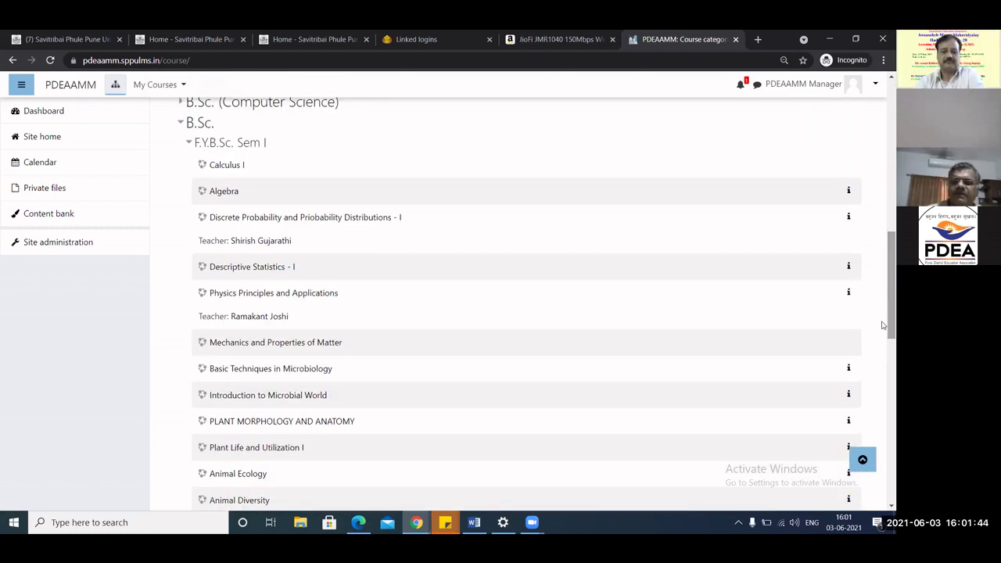
left_click_drag(882, 323, 882, 158)
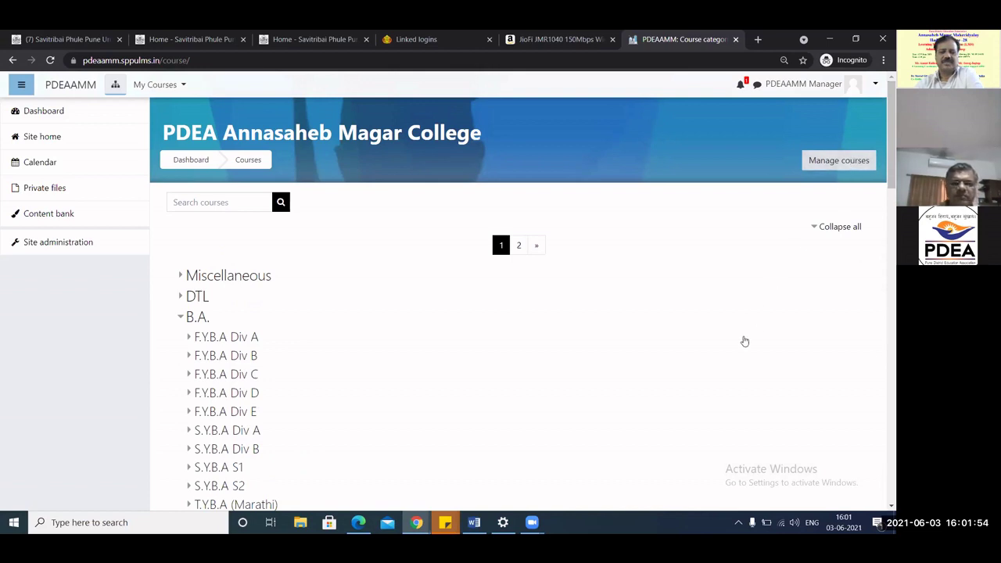
left_click_drag(888, 165, 873, 424)
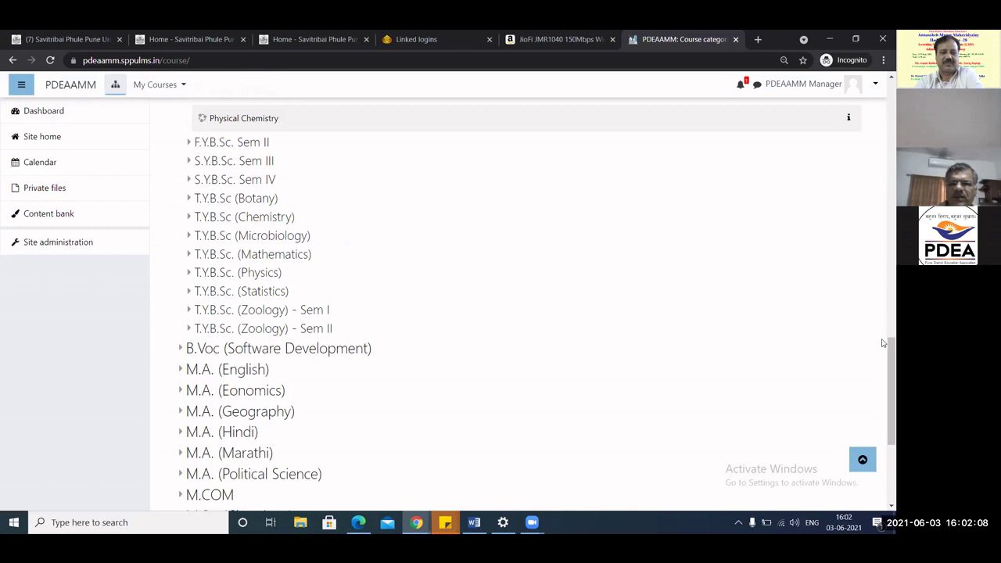
left_click_drag(884, 351, 881, 212)
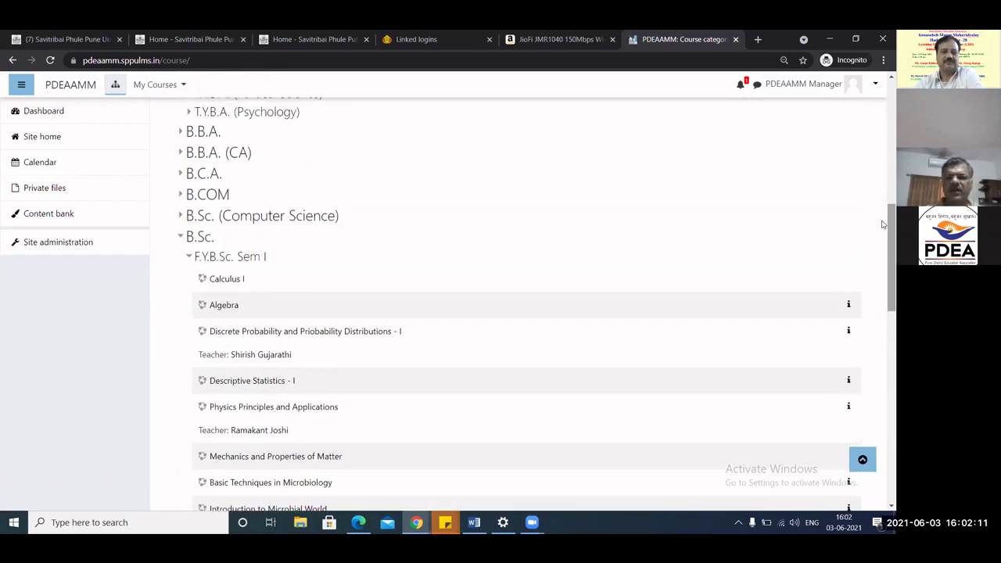
Collapse F.Y.B.Sc. Sem I, hide the side drawer, zoom the page to 110%, and expand B.C.A
left_click(189, 259)
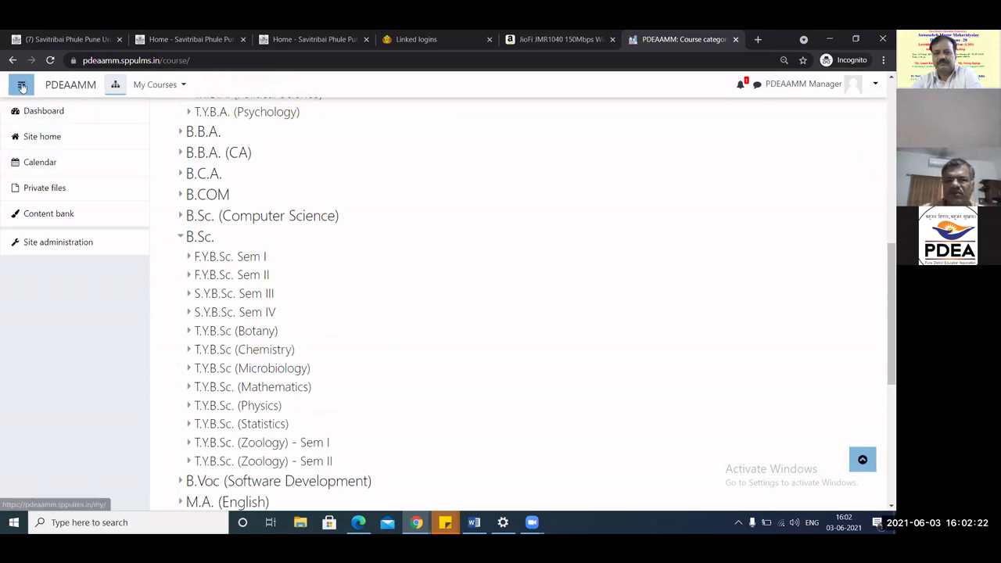
left_click(22, 86)
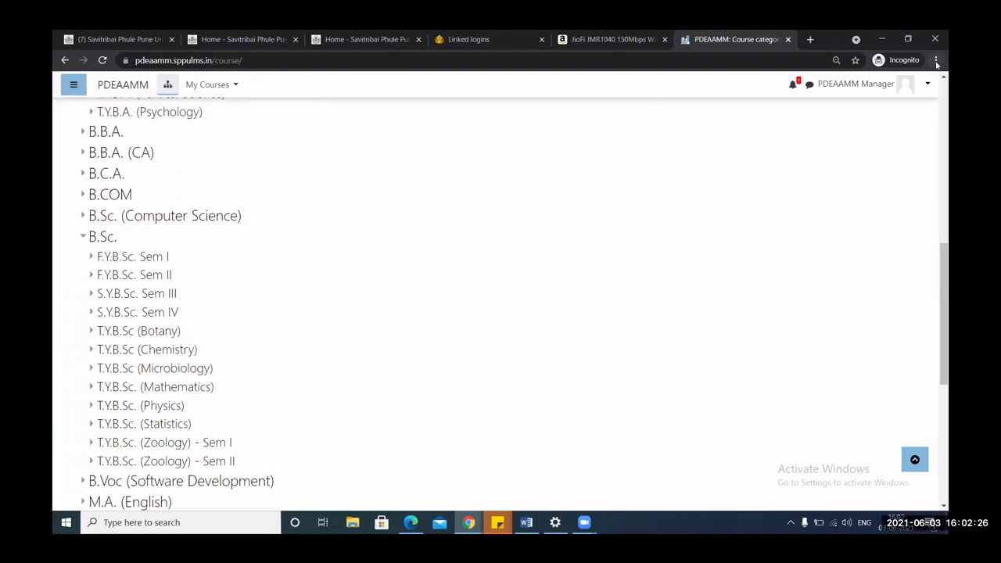
left_click(936, 62)
left_click(899, 155)
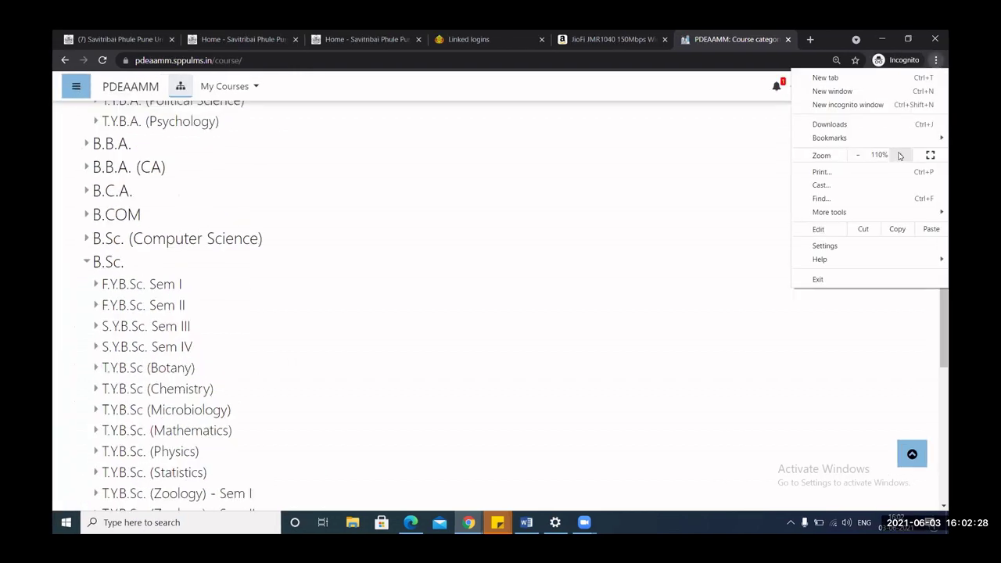
left_click(899, 155)
left_click(708, 207)
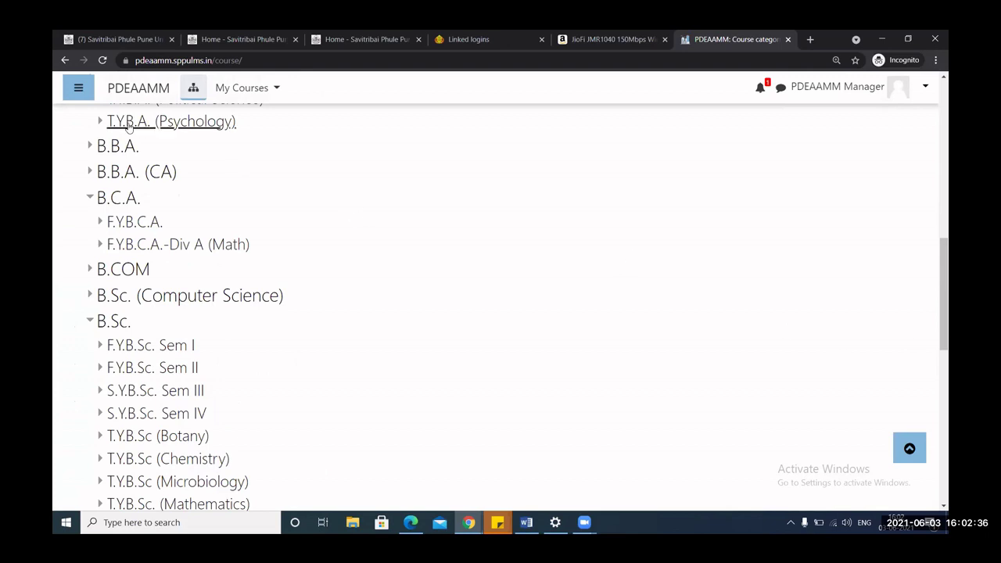
Show the site navigation drawer and return to the top of the course categories page
left_click(79, 90)
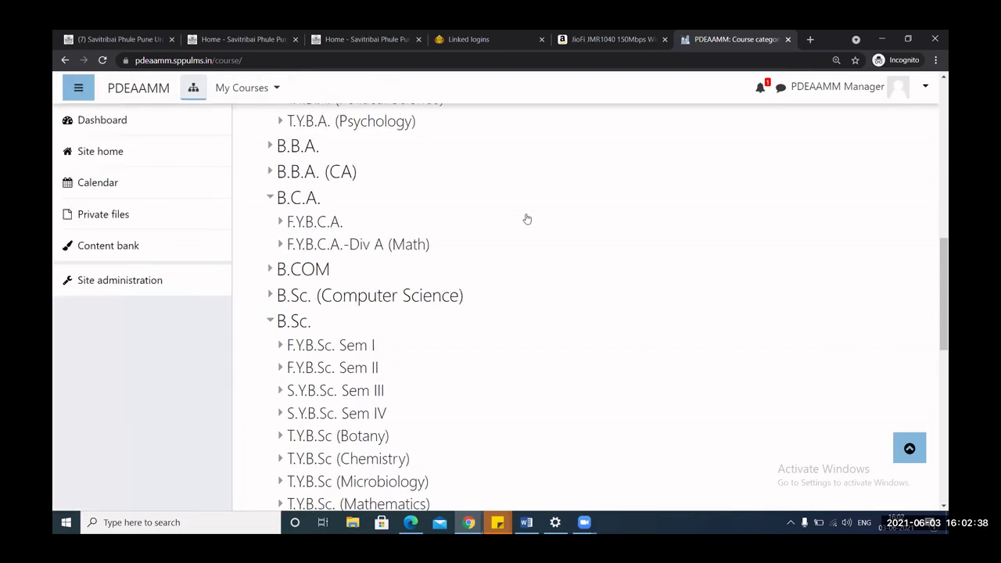
scroll(882, 258, "up", 7)
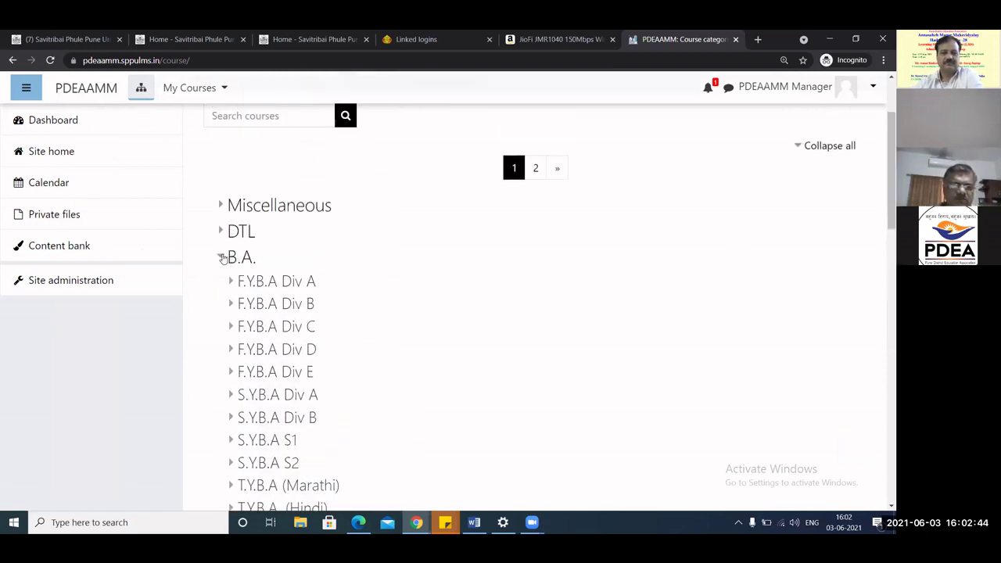
Collapse the B.A. category and move down to the B.Sc. categories
left_click(222, 257)
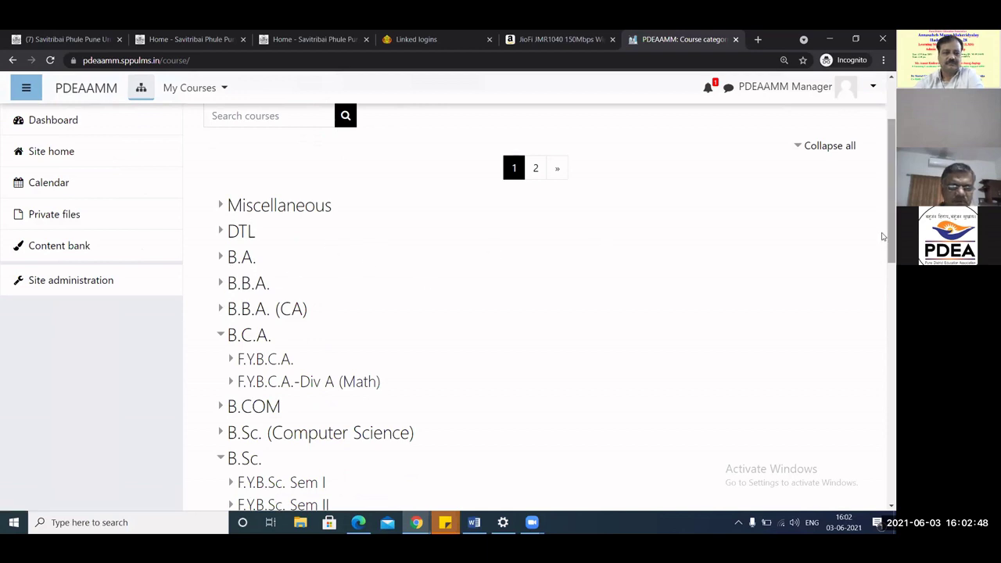
scroll(883, 236, "down", 3)
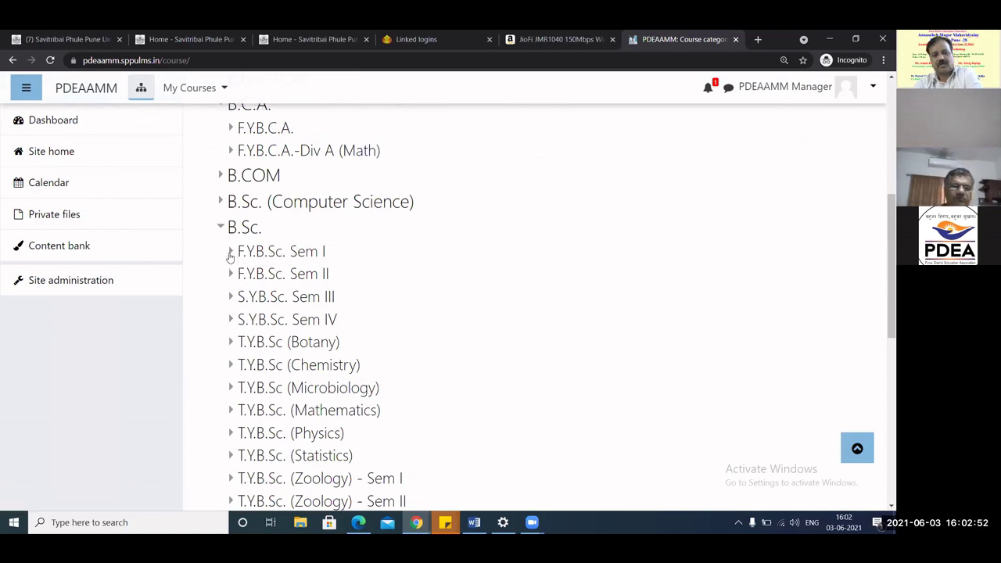
Expand F.Y.B.Sc. Sem I and browse its courses from Calculus I to Physical Chemistry
left_click(230, 254)
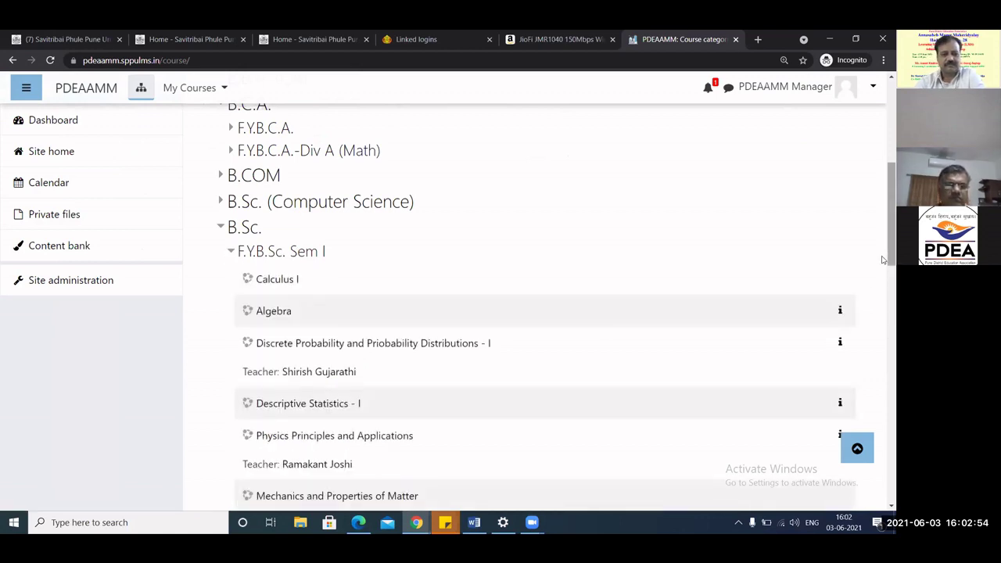
scroll(882, 309, "down", 3)
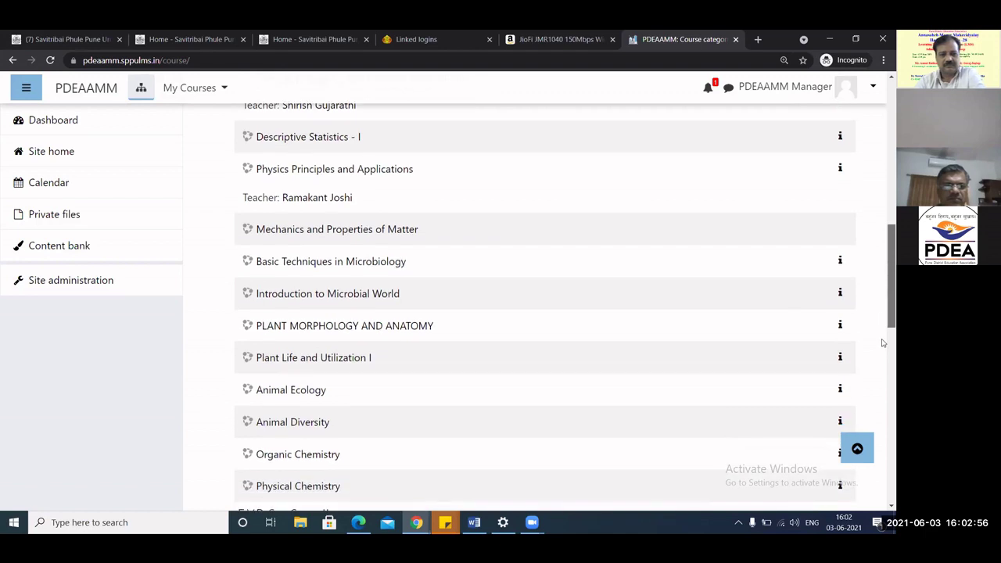
scroll(882, 348, "down", 2)
scroll(881, 222, "up", 5)
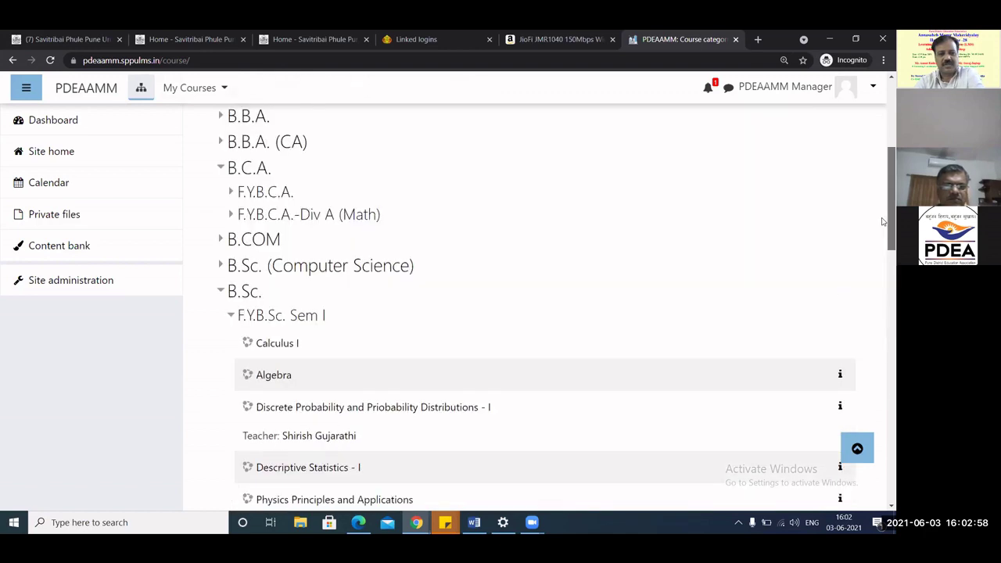
scroll(226, 413, "up", 1)
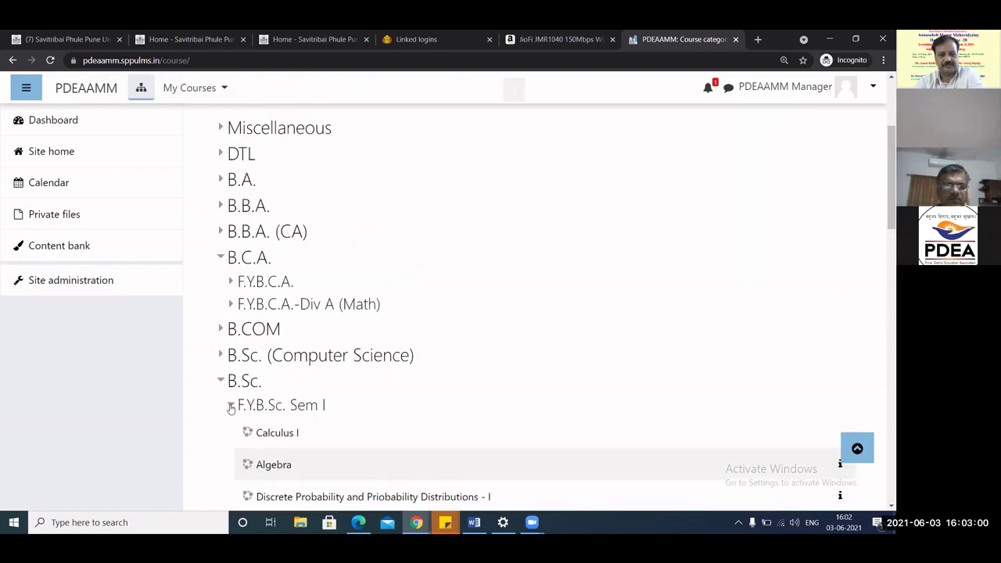
left_click(230, 406)
left_click(231, 406)
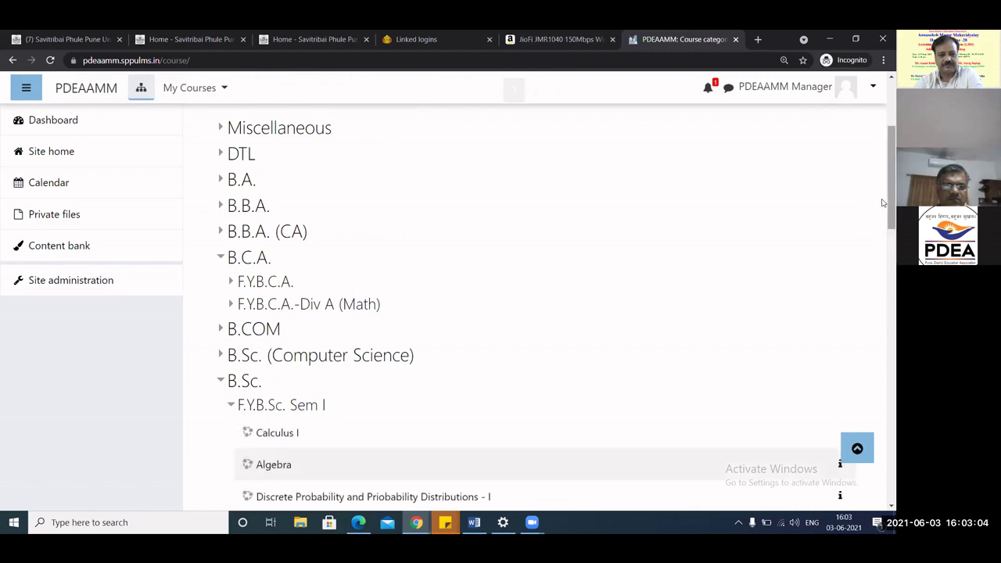
left_click_drag(882, 203, 881, 232)
scroll(881, 258, "down", 3)
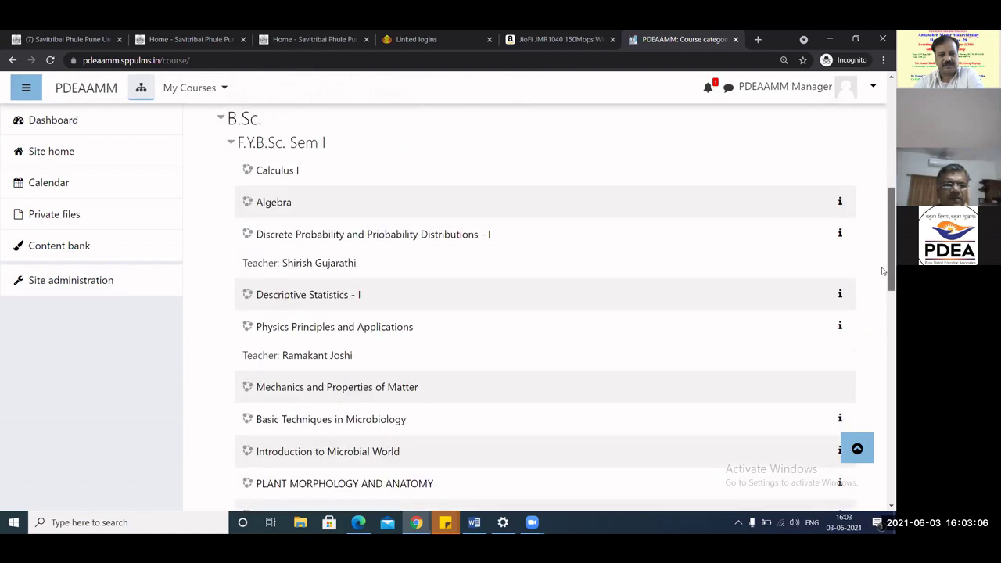
left_click_drag(882, 271, 882, 336)
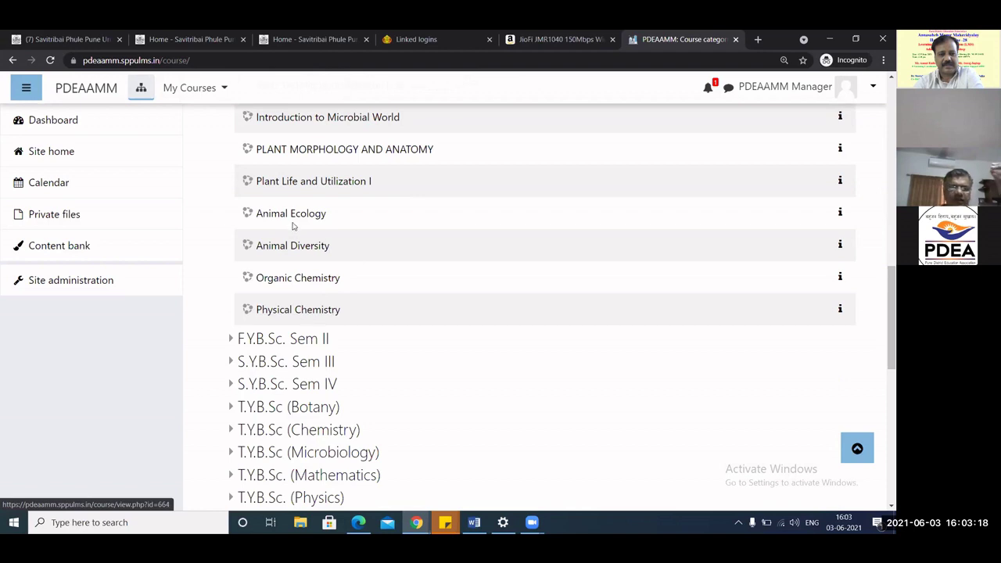
left_click_drag(882, 307, 883, 357)
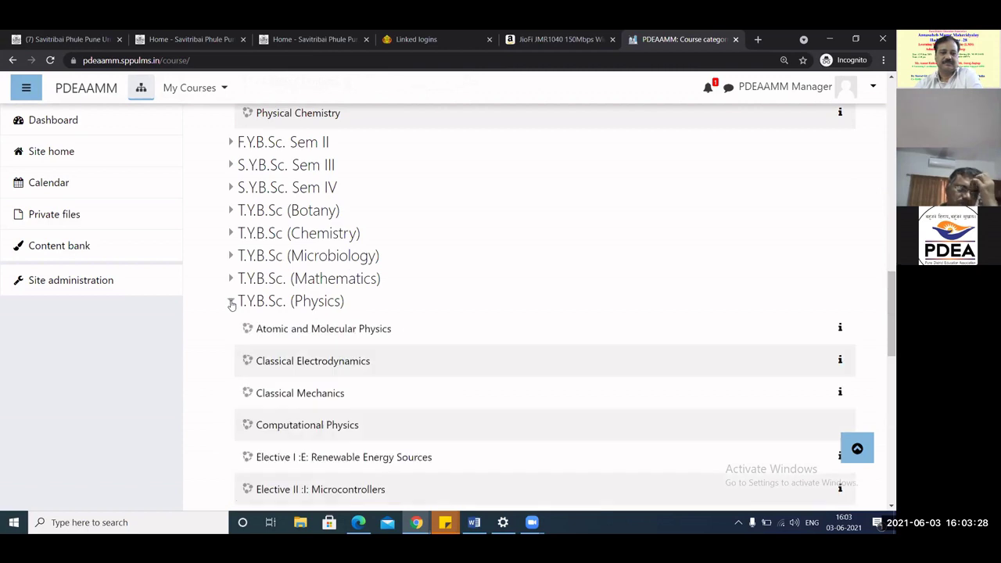
left_click_drag(883, 314, 883, 349)
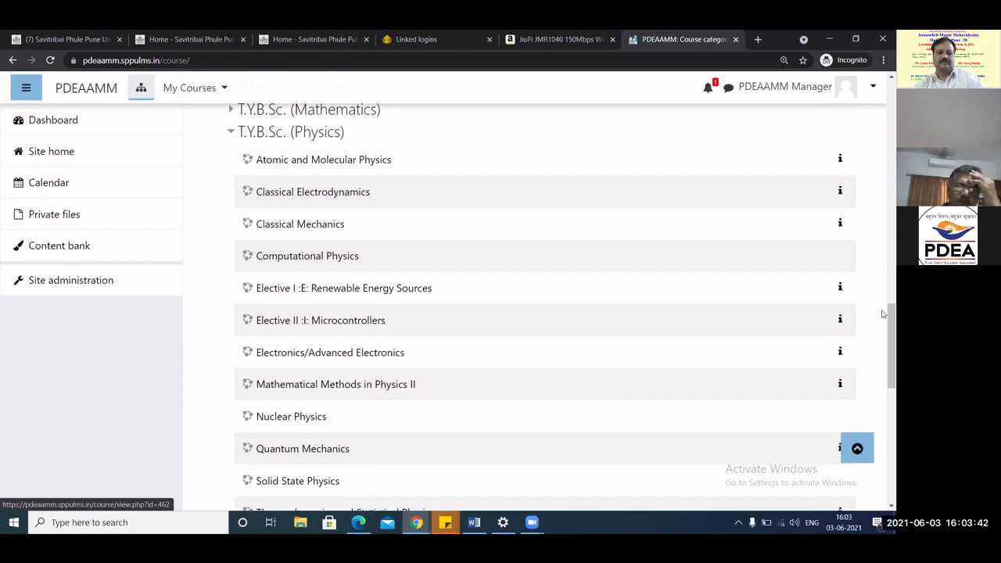
scroll(882, 346, "down", 1)
scroll(883, 348, "down", 2)
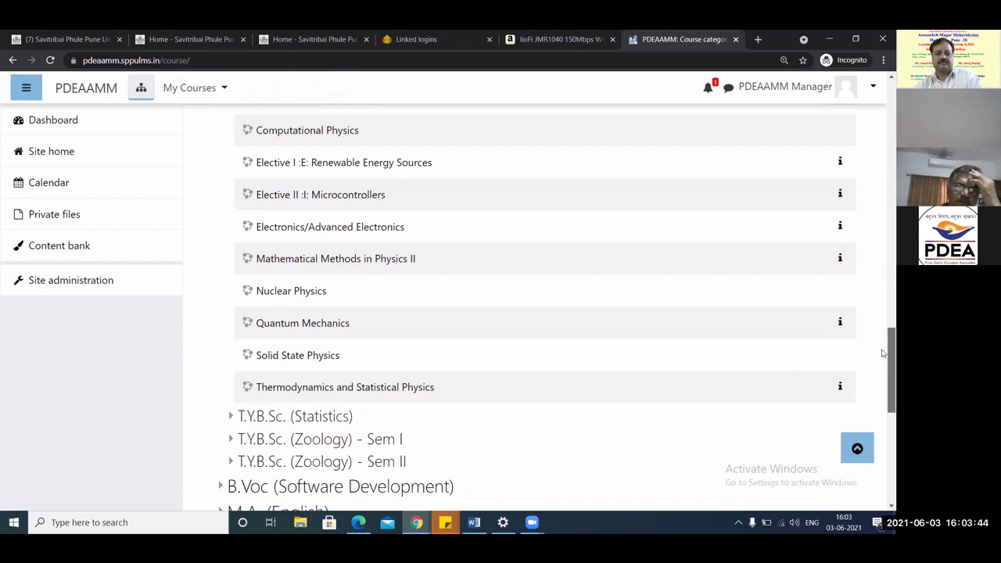
scroll(882, 353, "up", 2)
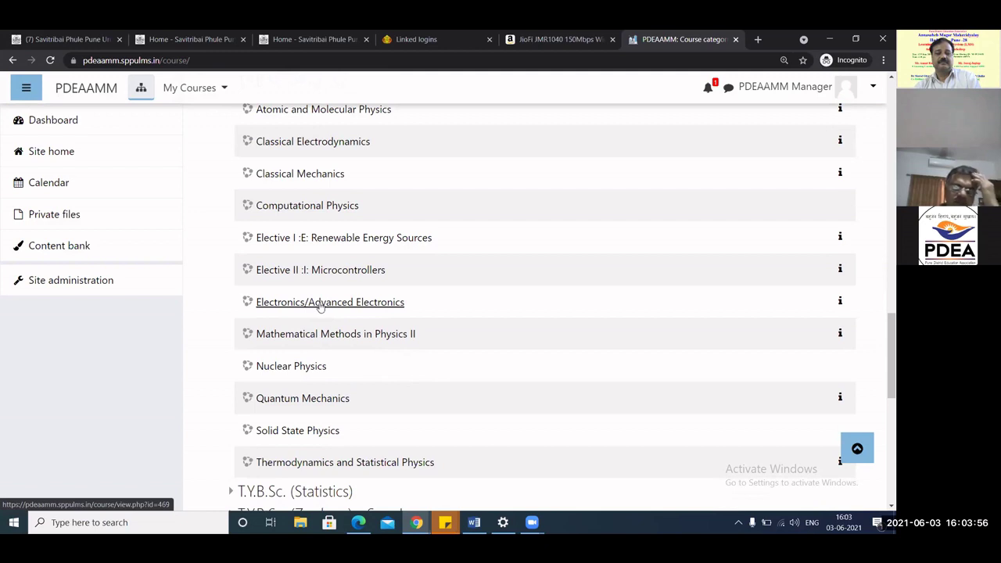
Open the PH-345 Electronics/Advanced Electronics course and review its Announcements and Topics 1–4
left_click(320, 307)
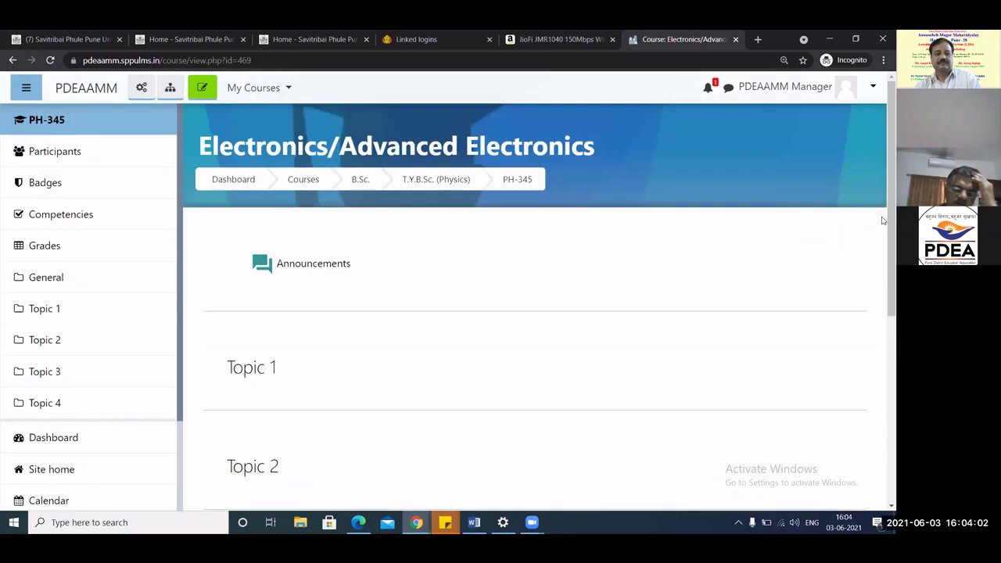
scroll(882, 269, "down", 1)
scroll(882, 269, "down", 2)
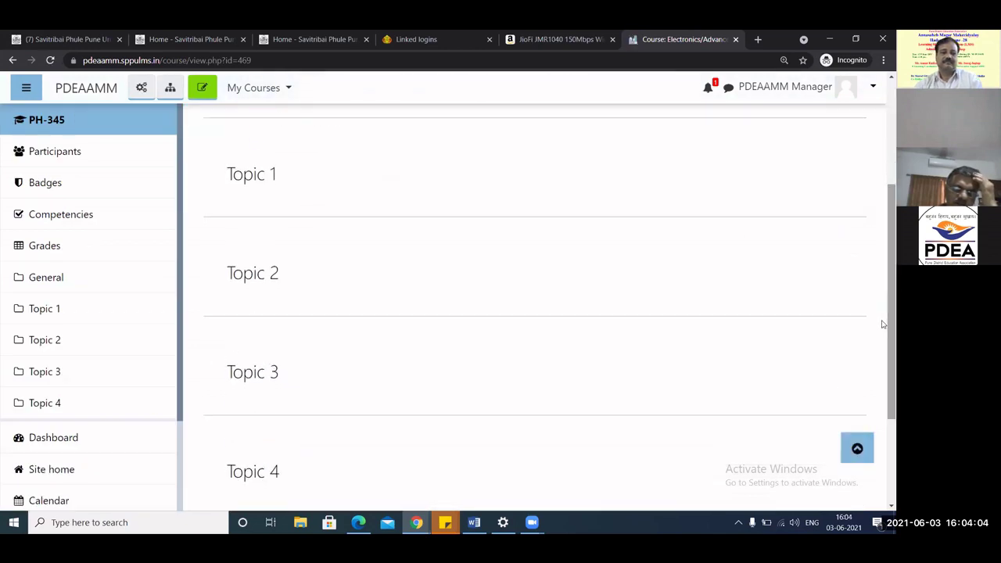
scroll(882, 409, "down", 2)
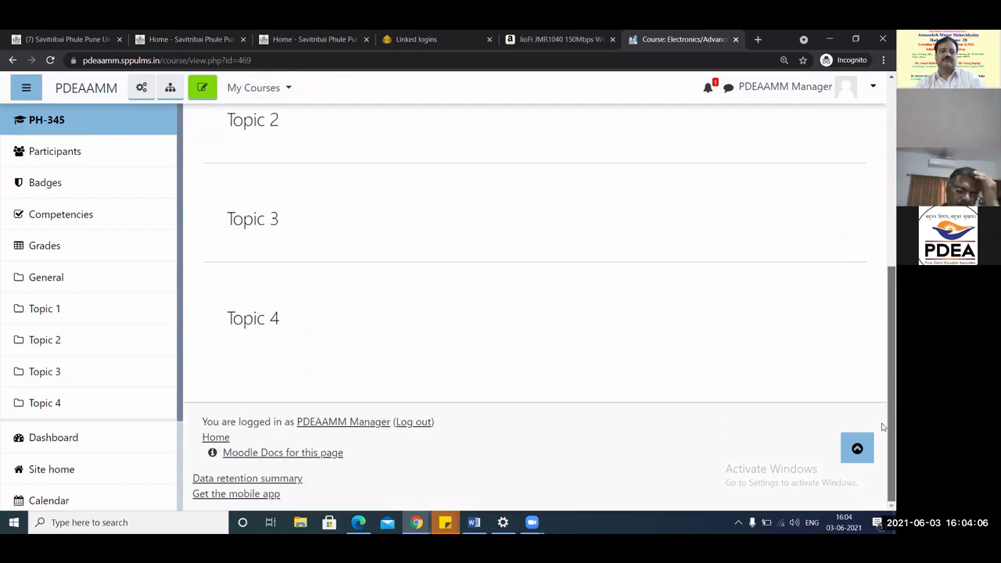
scroll(881, 253, "up", 5)
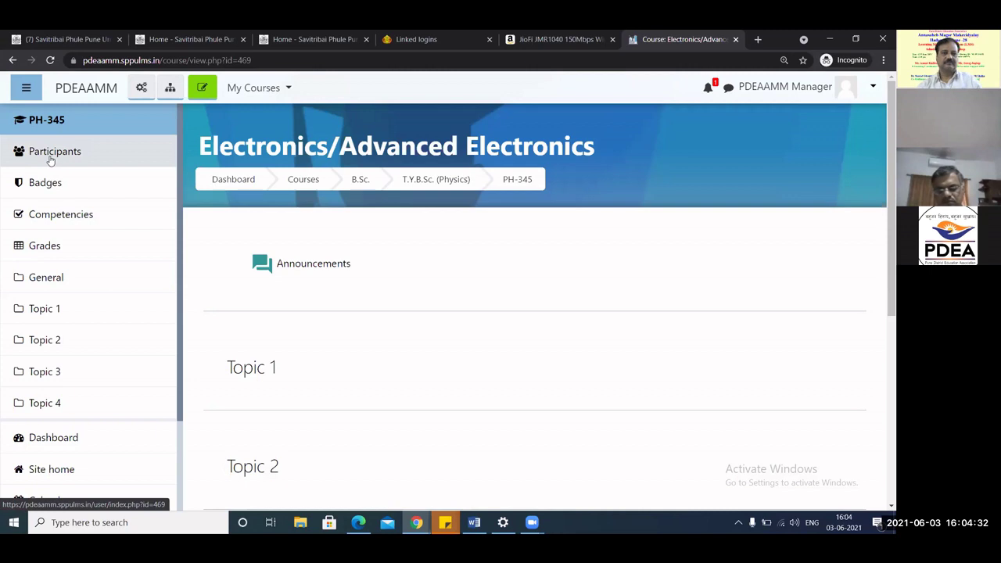
Open the PH-345 Participants page and review the one enrolled Teacher/Manager participant
left_click(52, 158)
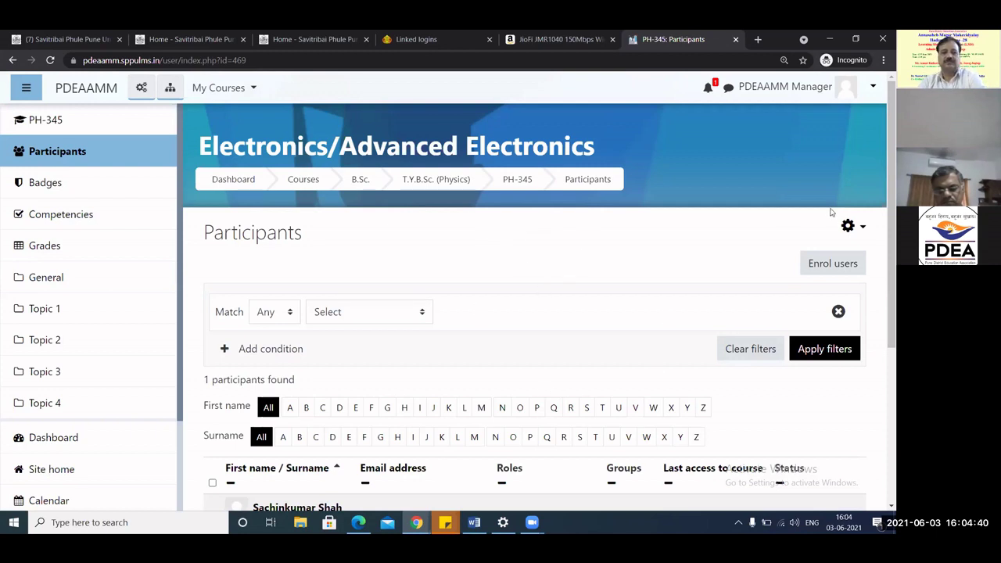
scroll(882, 241, "down", 1)
scroll(882, 241, "down", 1)
scroll(860, 227, "up", 2)
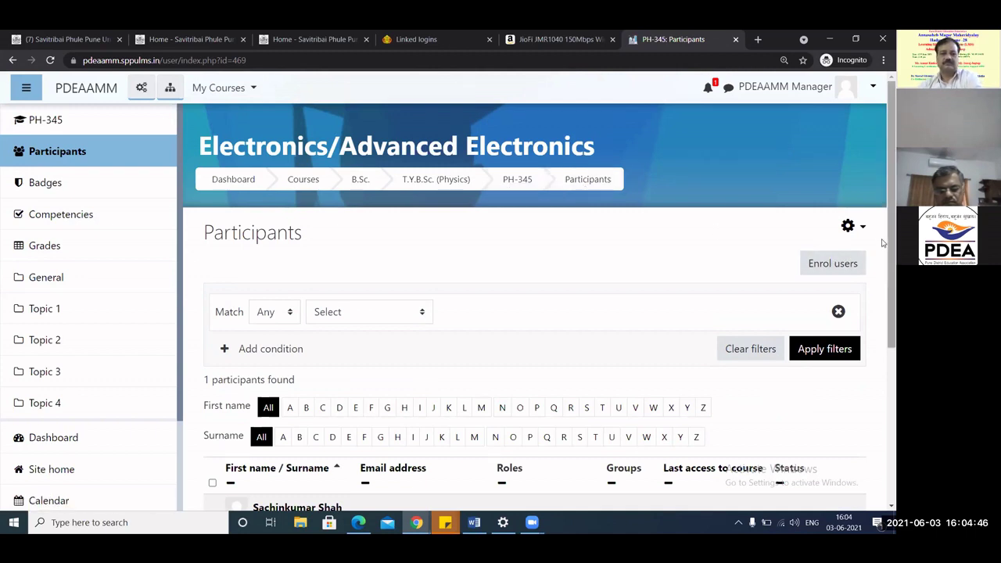
scroll(883, 246, "down", 1)
scroll(881, 312, "down", 2)
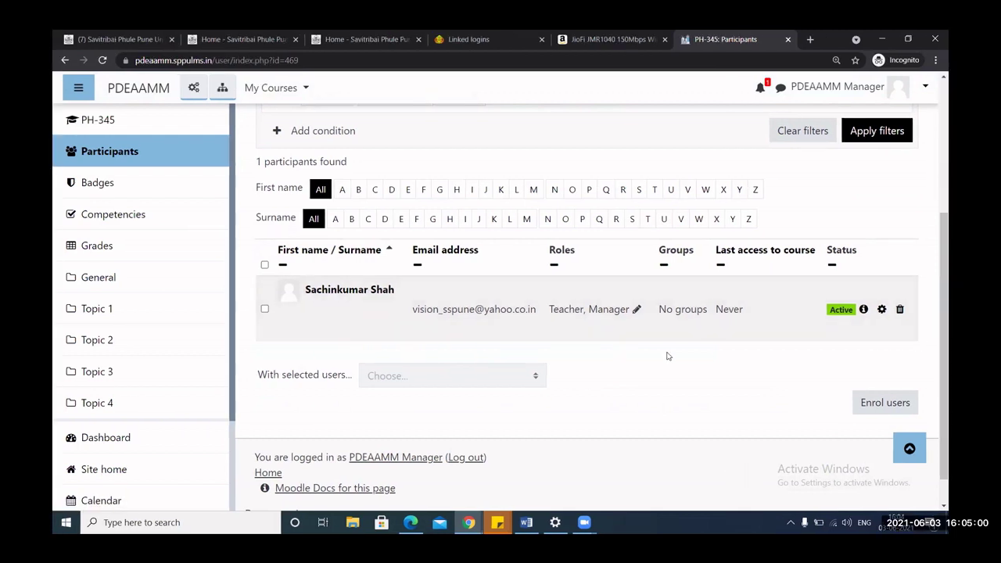
left_click_drag(946, 352, 943, 315)
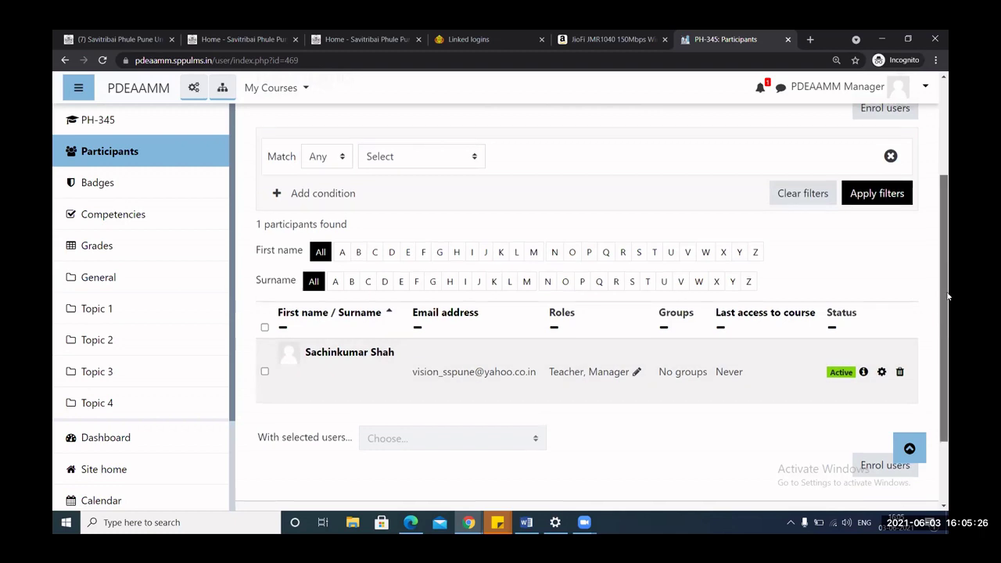
left_click_drag(945, 330, 948, 275)
scroll(822, 238, "up", 1)
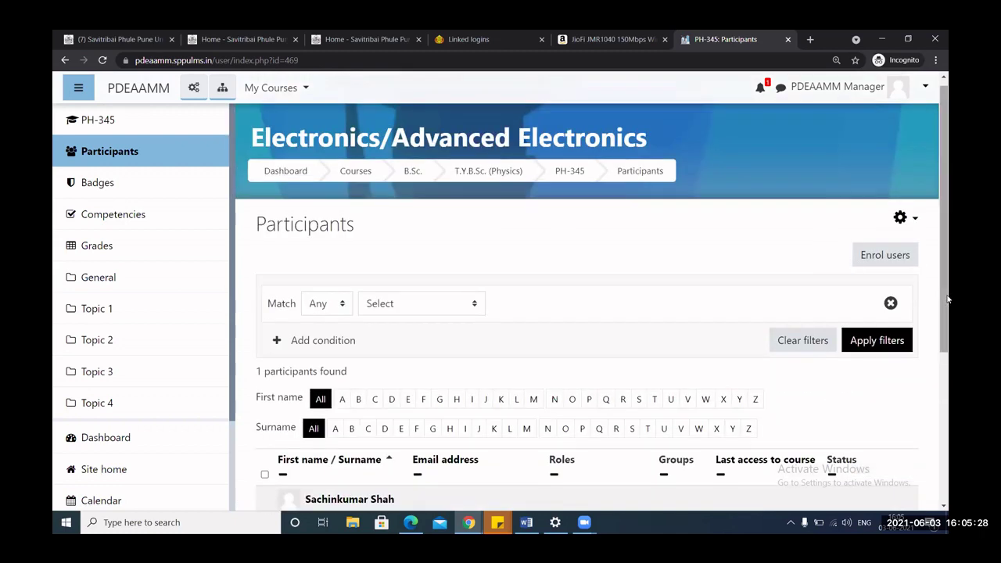
Open the Enrol users dialog and close it without enrolling anyone
left_click(885, 256)
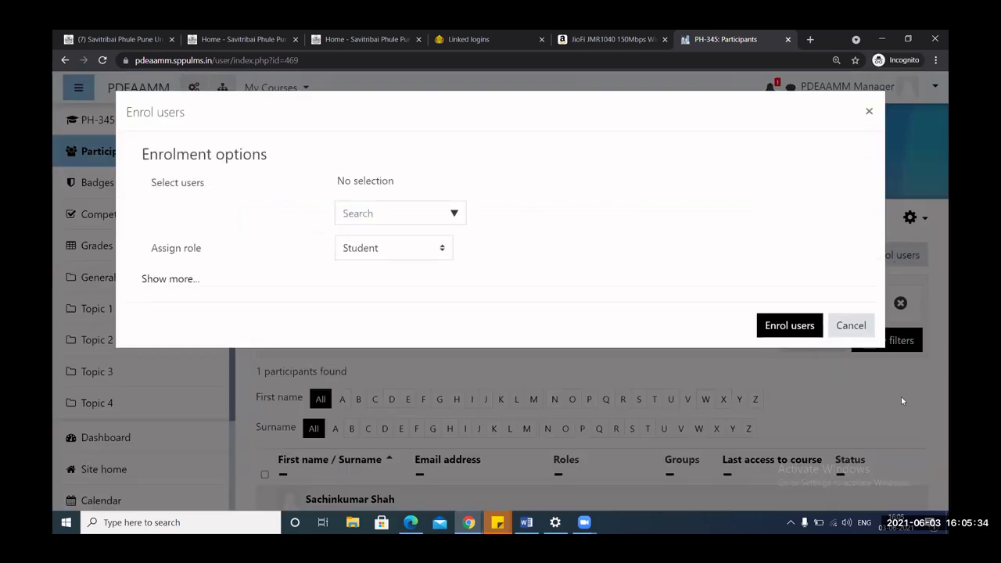
left_click(868, 111)
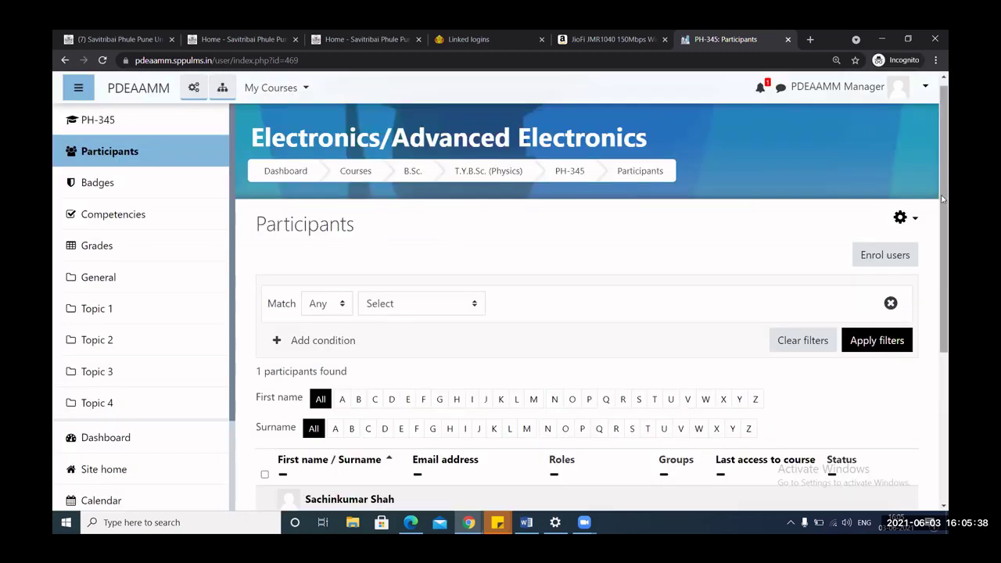
scroll(943, 246, "down", 1)
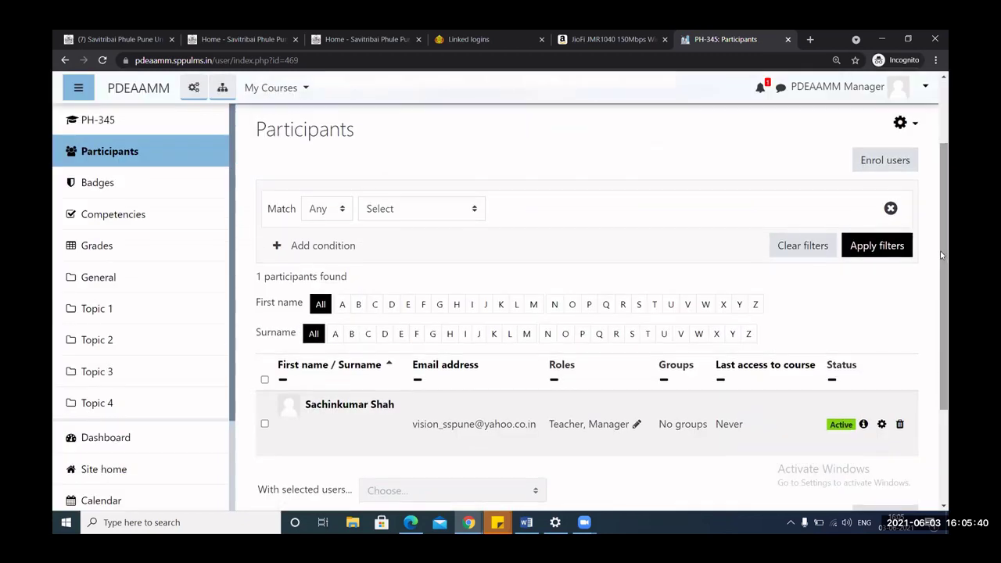
scroll(946, 166, "up", 1)
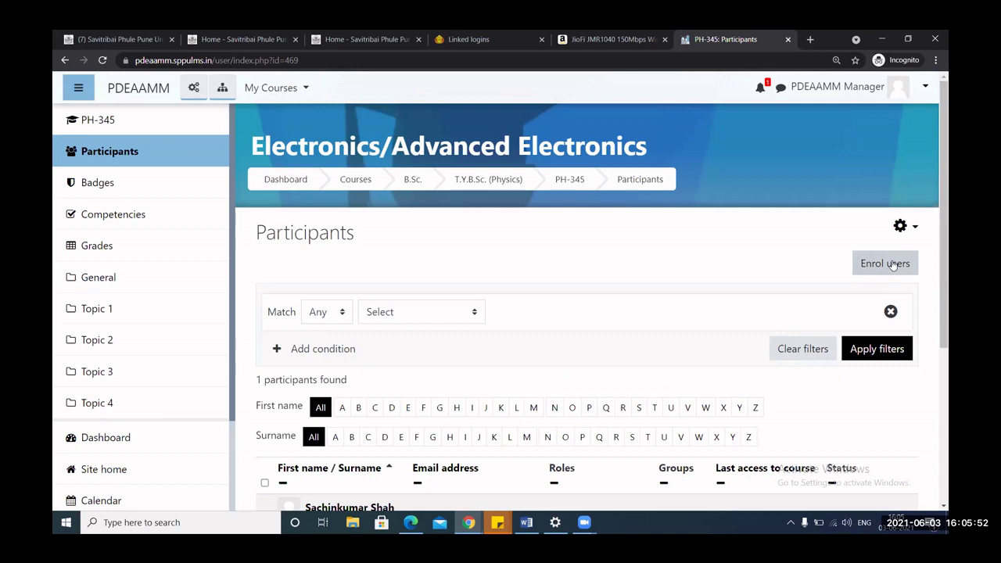
Reopen the Enrol users dialog with Student as the role to assign
left_click(892, 265)
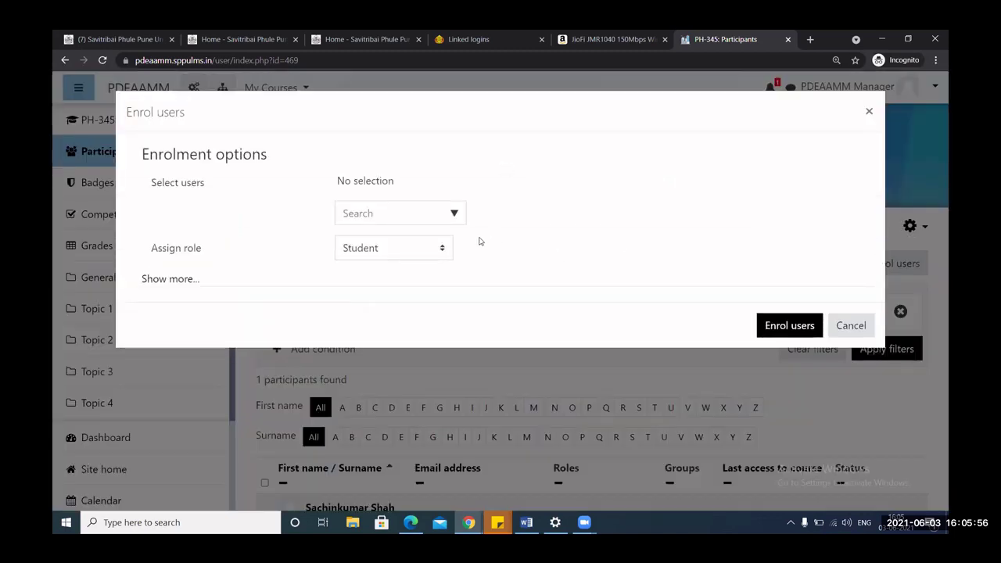
left_click(442, 251)
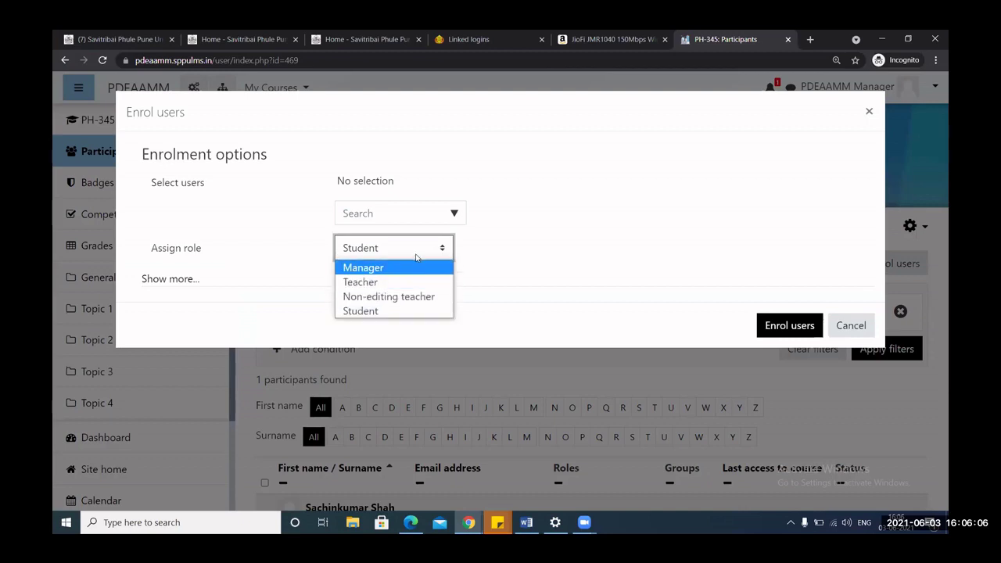
left_click(409, 312)
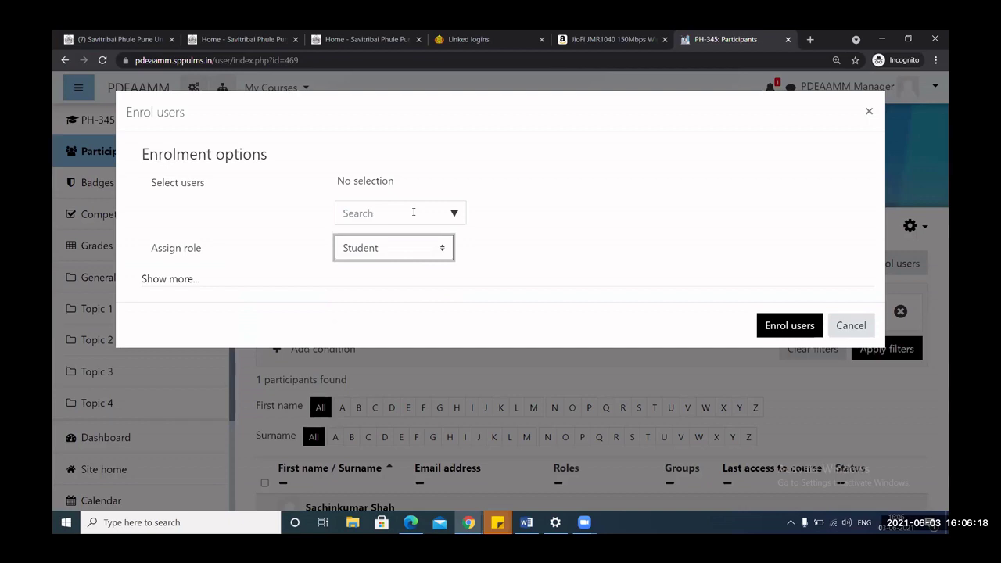
Search the site's users by partial names in Select users, then clear the search text
left_click(413, 212)
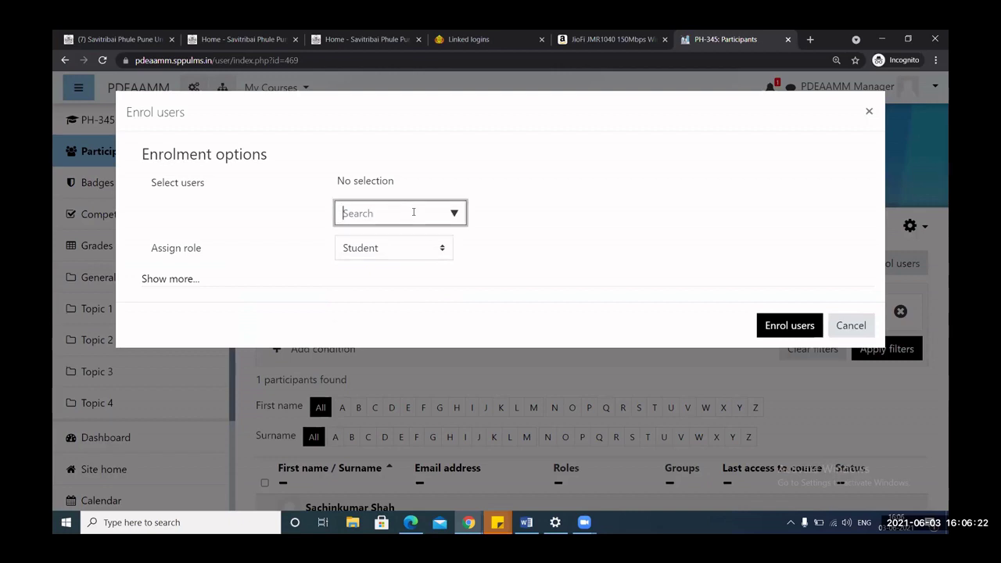
type("hanpi")
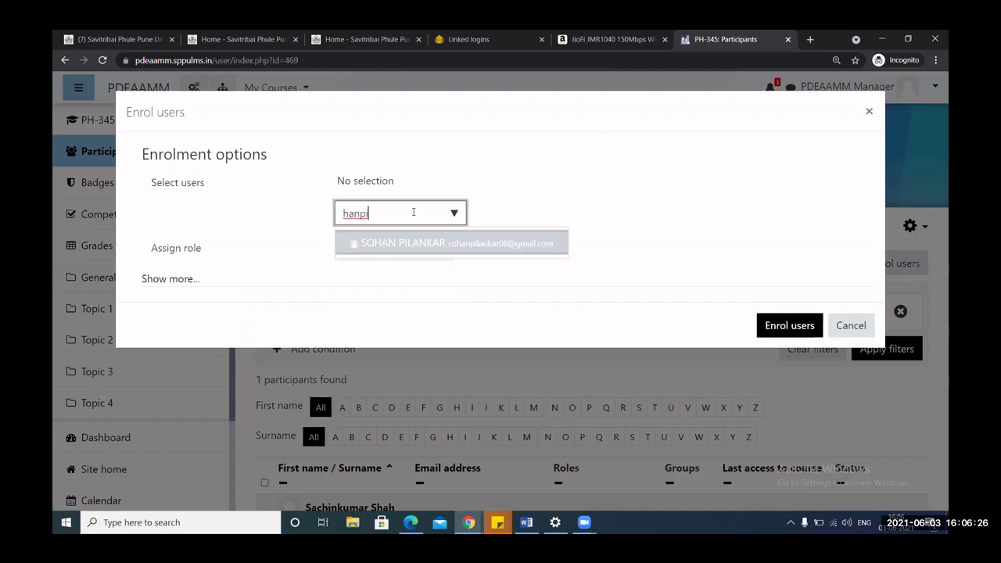
key("BackSpace")
key("BackSpace")
key("BackSpace")
type("mpi")
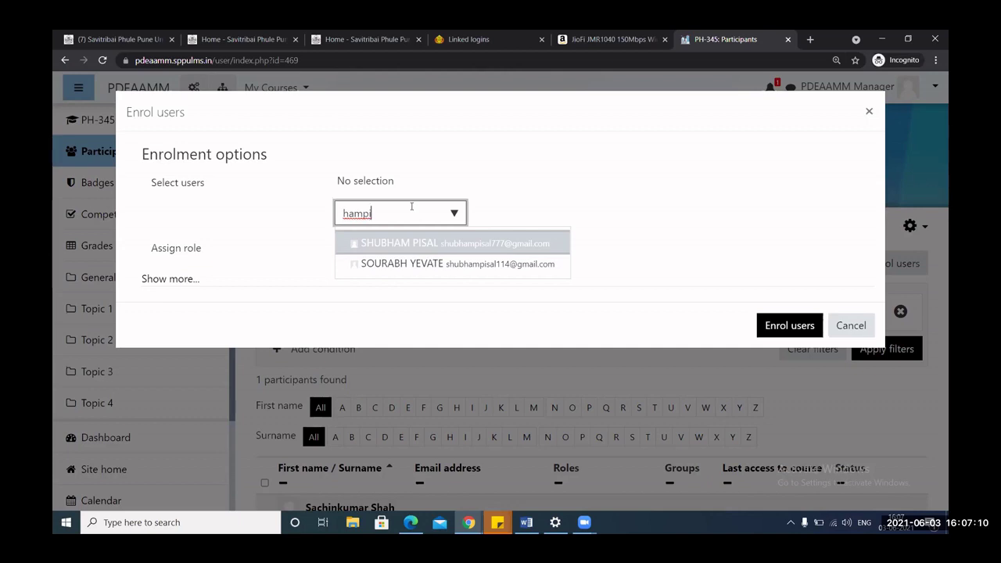
key("BackSpace")
key("BackSpace")
key("BackSpace")
key("BackSpace")
key("BackSpace")
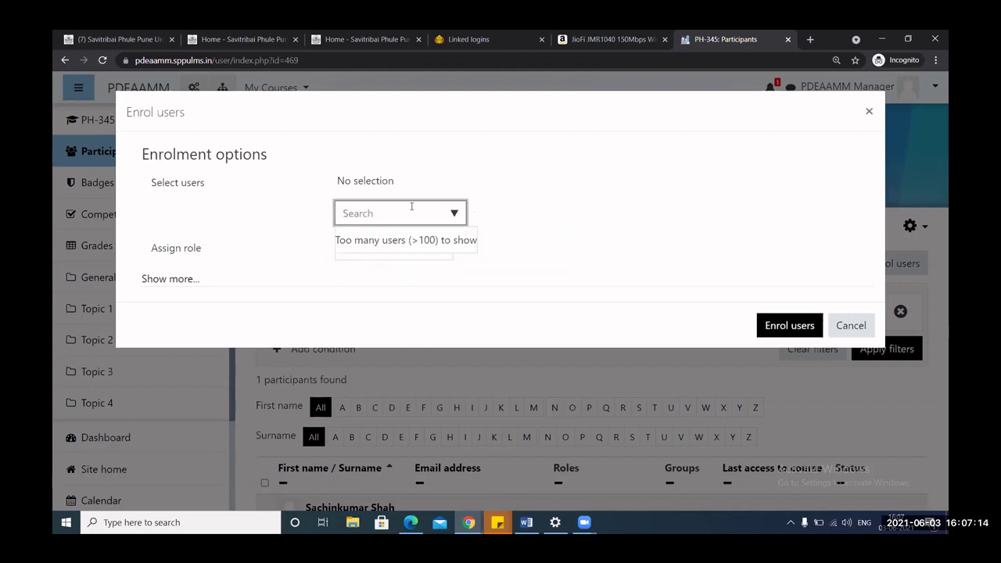
type("sub")
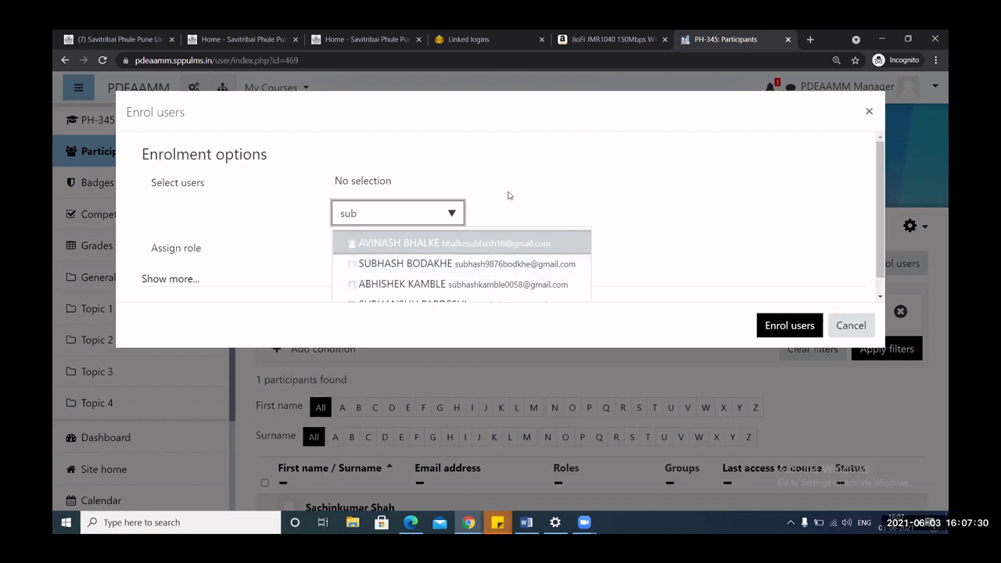
key("BackSpace")
key("BackSpace")
key("BackSpace")
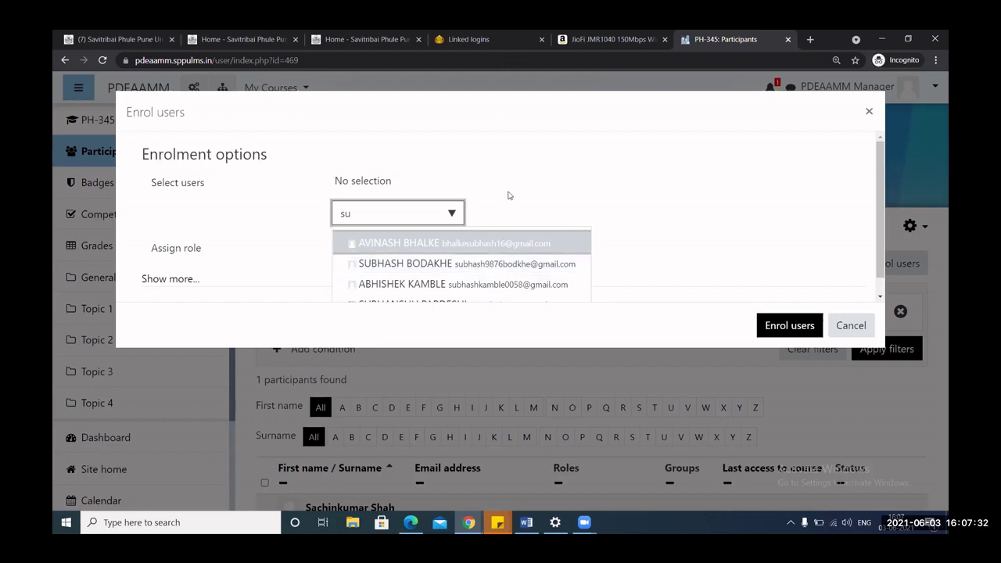
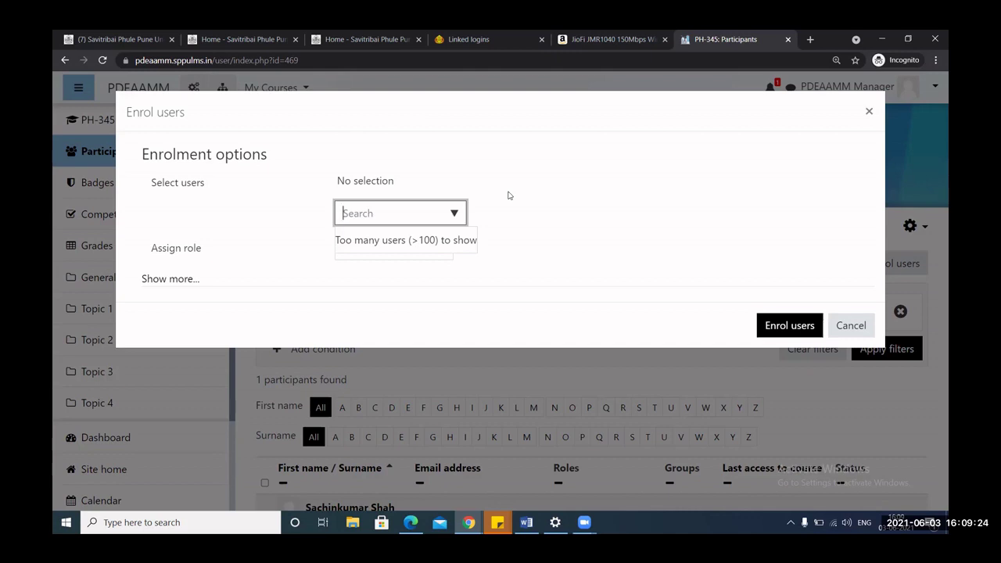
Try several spellings of a student's first name in the Select users search, reopening the suggestions
type("demo")
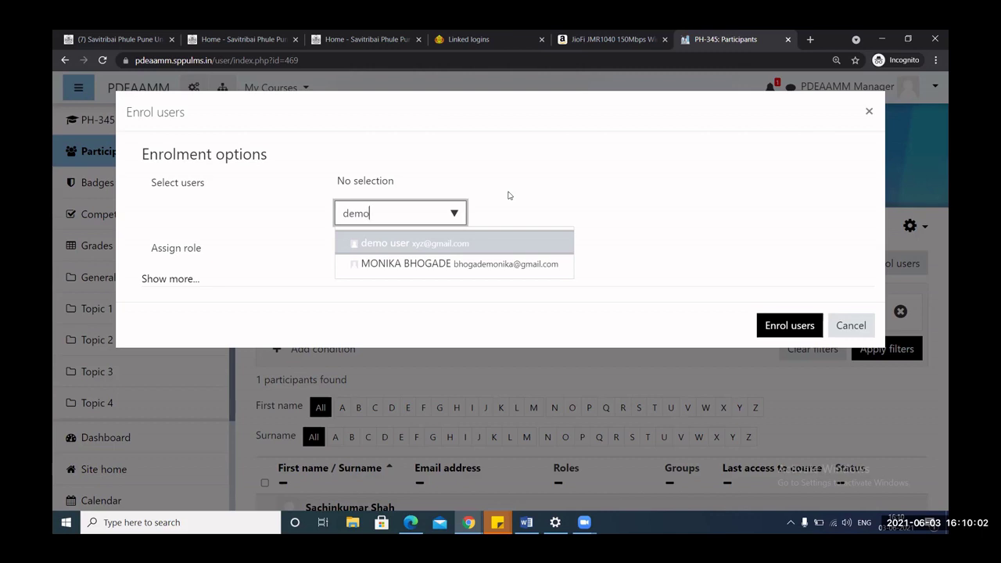
key("BackSpace")
key("BackSpace")
key("BackSpace")
key("BackSpace")
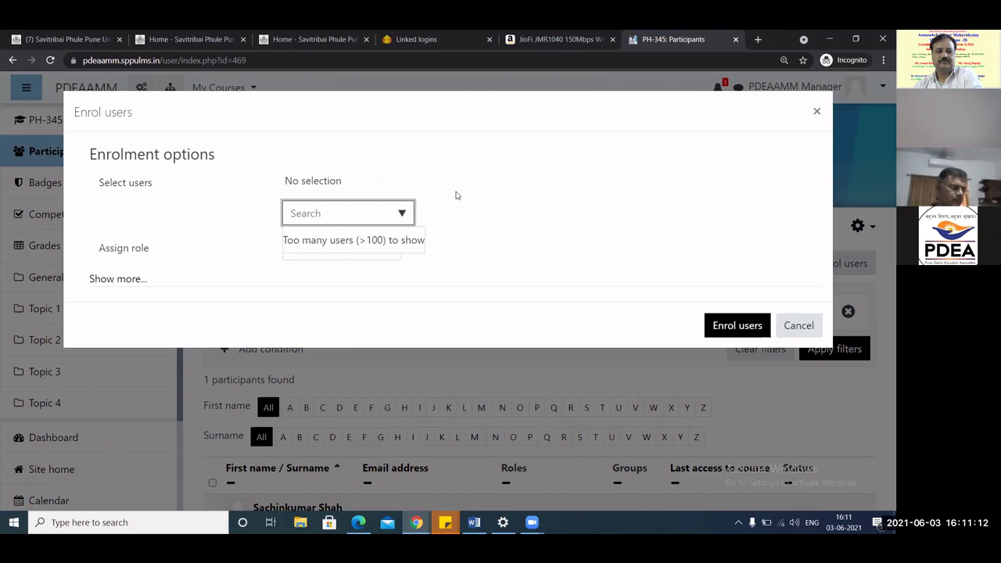
type("poo")
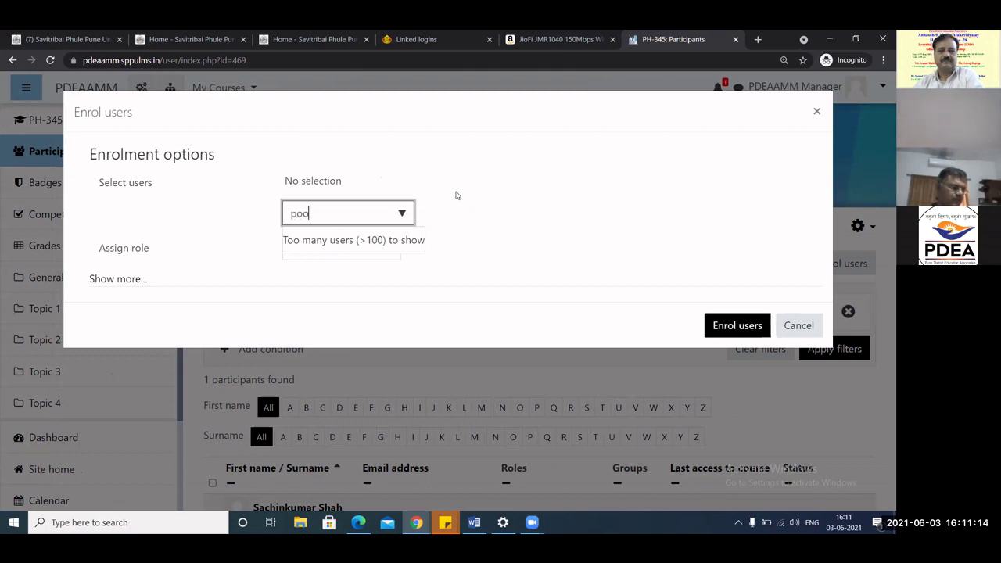
key("BackSpace")
key("BackSpace")
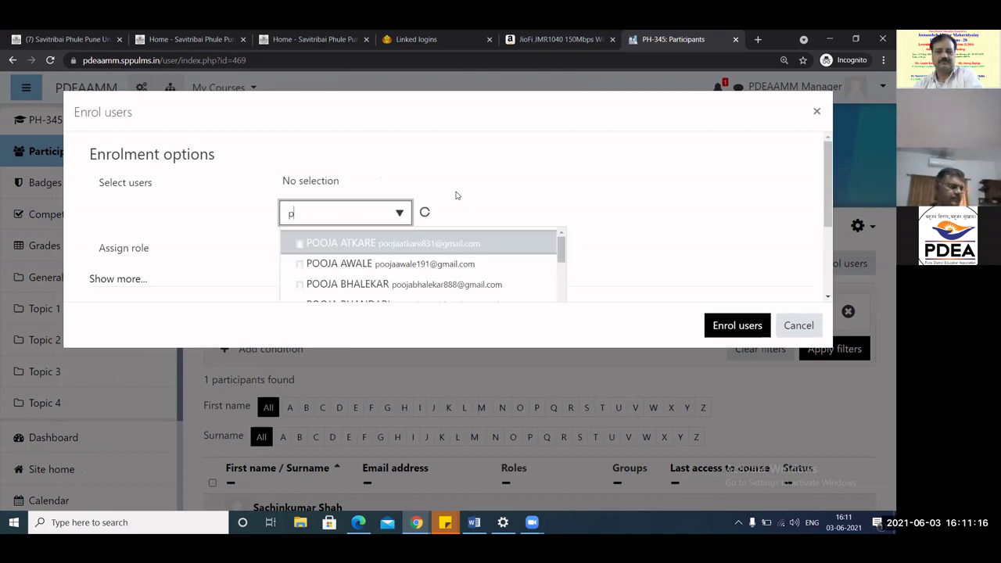
type("unam")
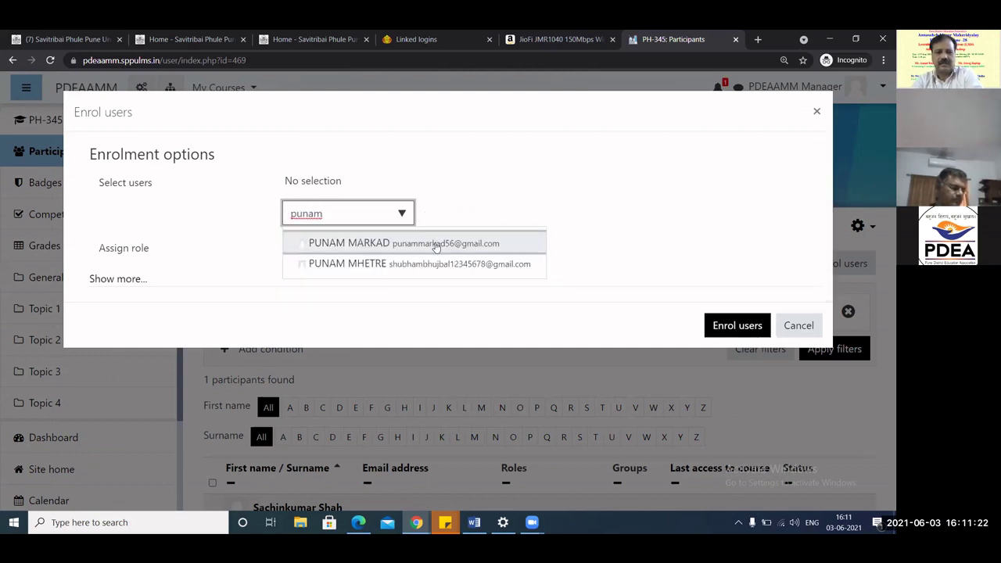
key("BackSpace")
key("BackSpace")
key("BackSpace")
key("BackSpace")
type("oonam")
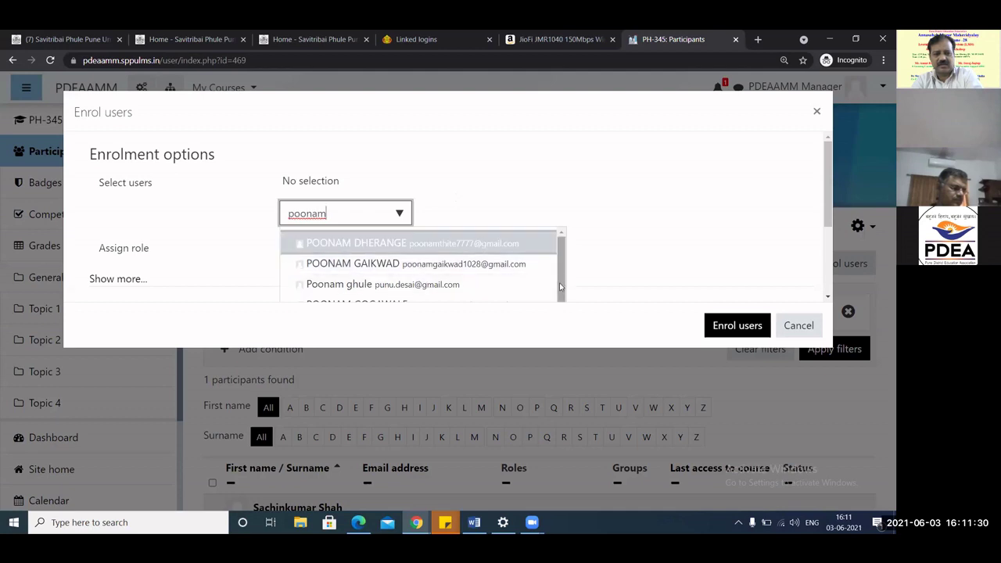
left_click(823, 227)
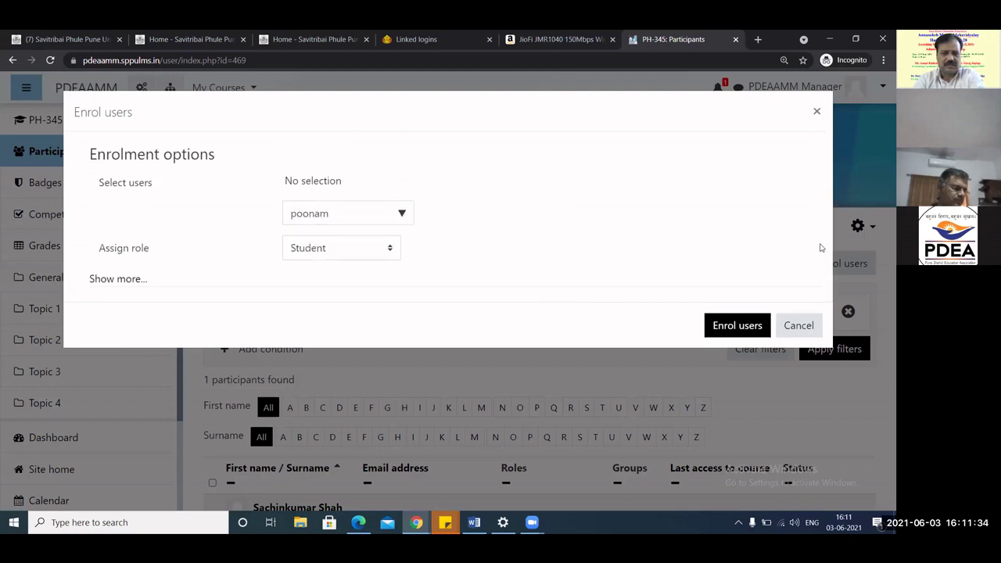
left_click(401, 216)
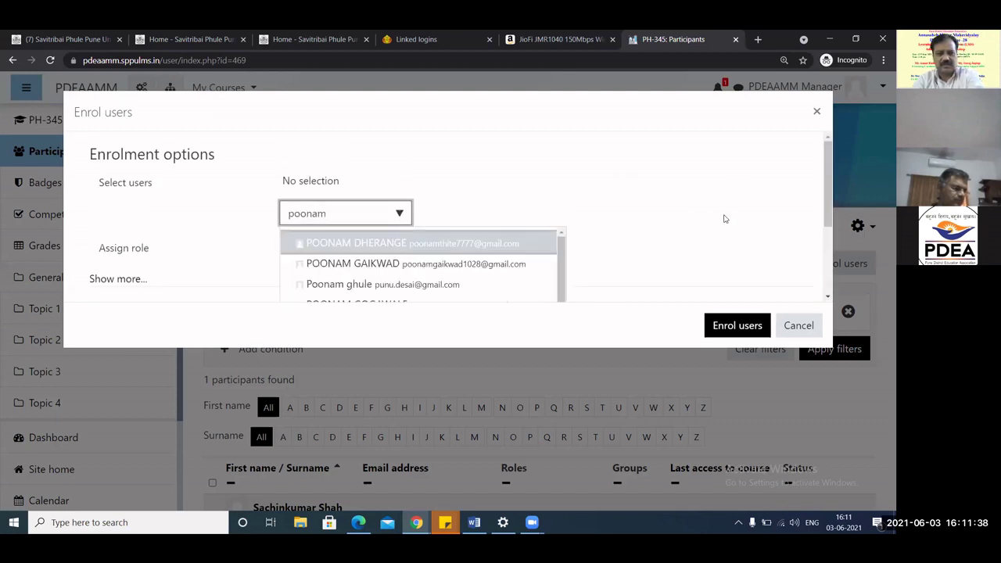
left_click_drag(830, 204, 833, 228)
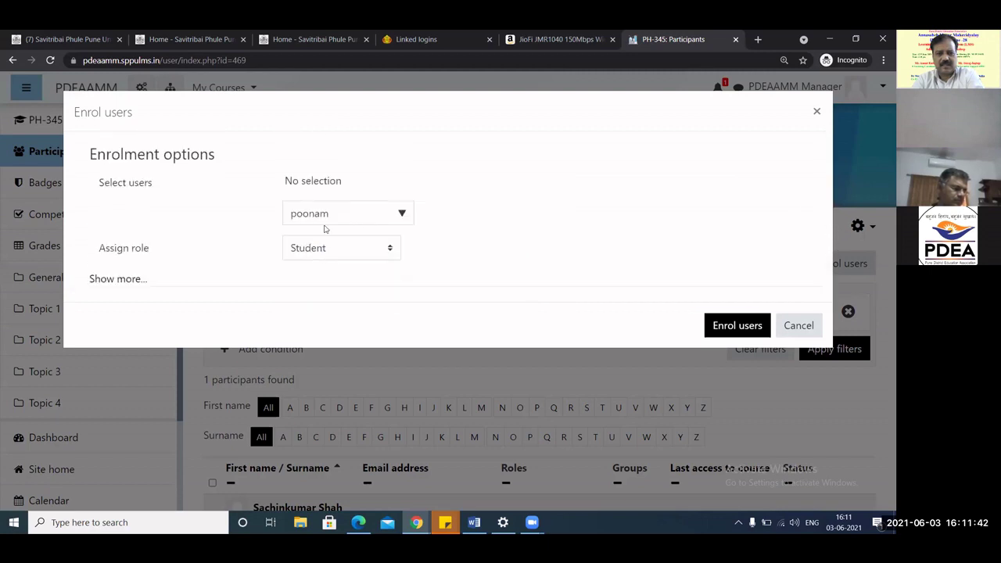
left_click(401, 217)
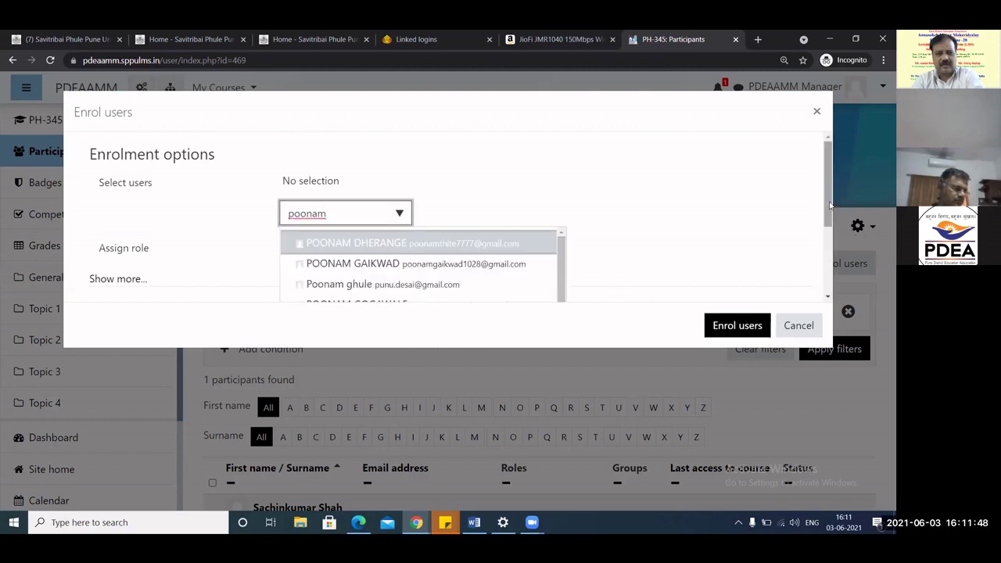
left_click_drag(833, 209, 833, 226)
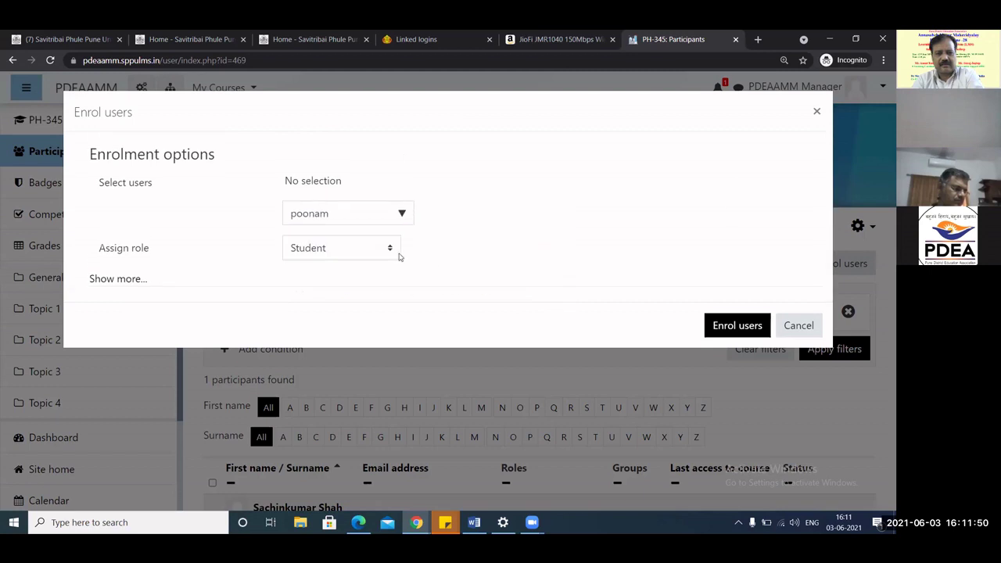
left_click(335, 215)
Retry the user search with other student names and surname fragments
type("dha")
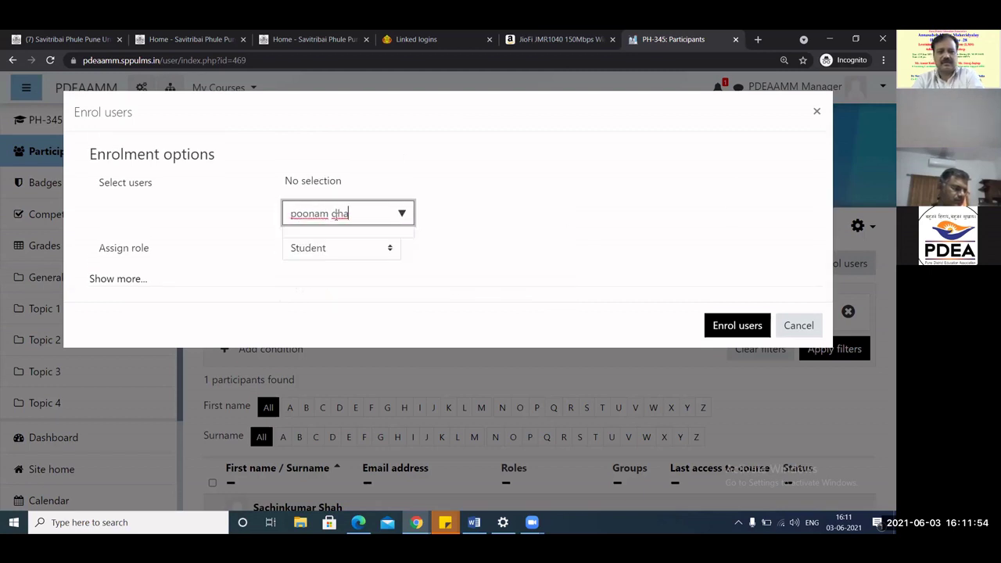
key("BackSpace")
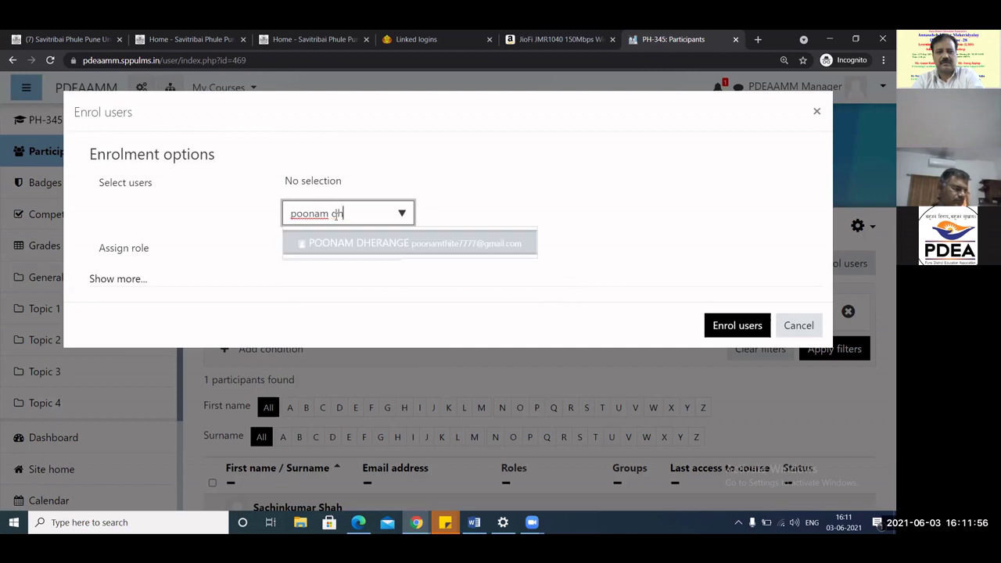
key("BackSpace")
key("BackSpace")
key("BackSpace")
key("BackSpace")
key("BackSpace")
key("BackSpace")
key("BackSpace")
key("BackSpace")
key("BackSpace")
type("p")
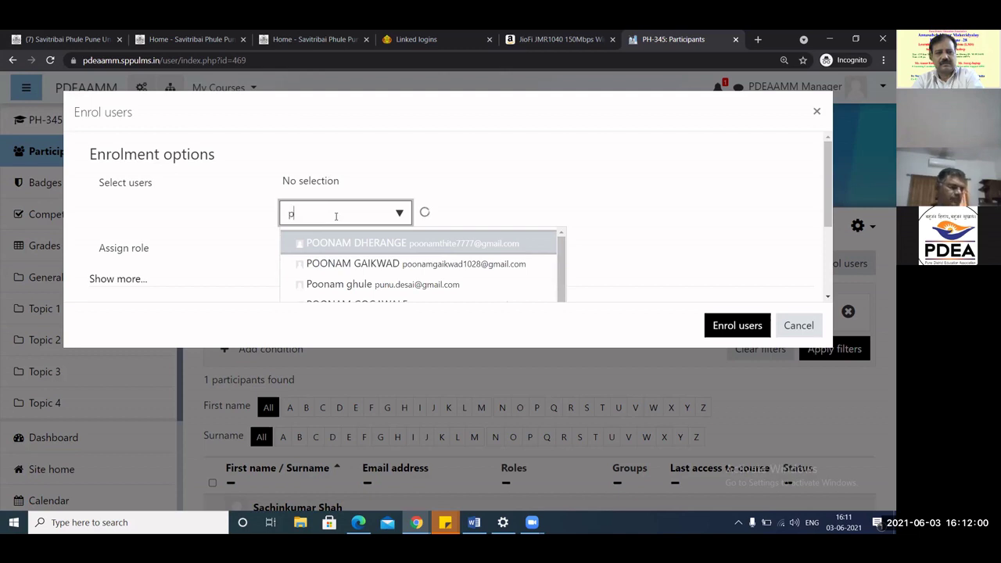
type("unam ")
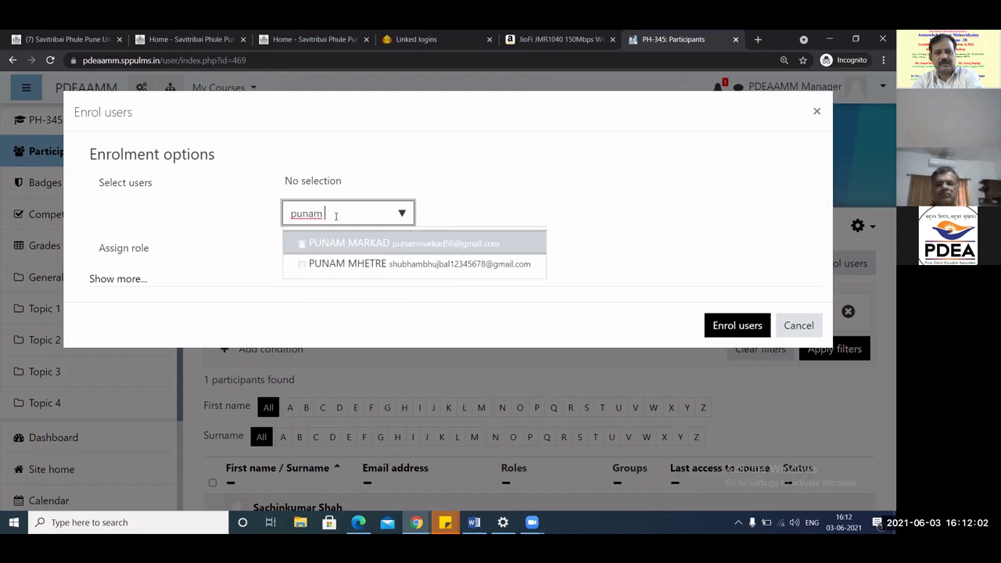
type("dha")
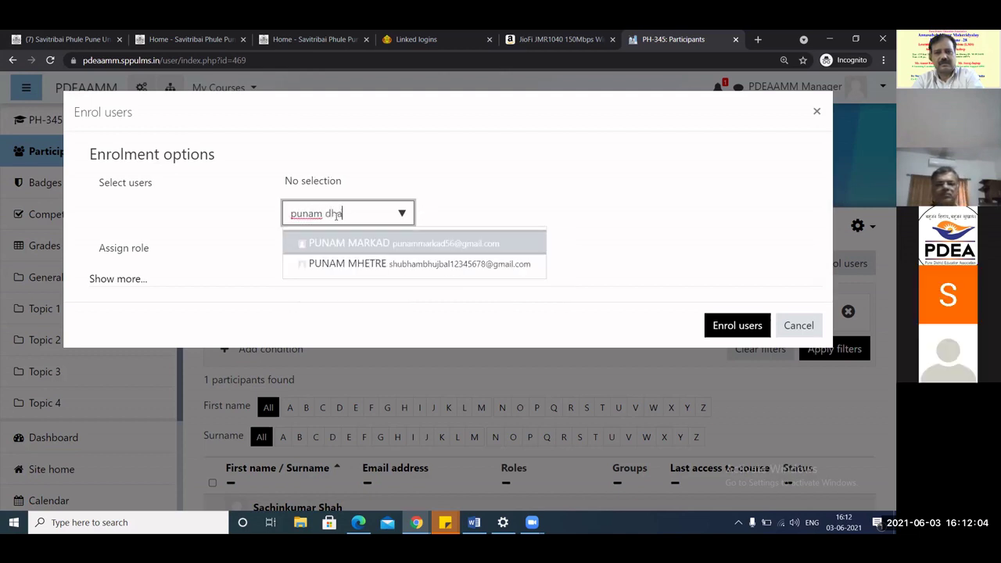
key("BackSpace")
key("BackSpace")
key("BackSpace")
key("BackSpace")
key("BackSpace")
key("BackSpace")
key("BackSpace")
key("BackSpace")
key("BackSpace")
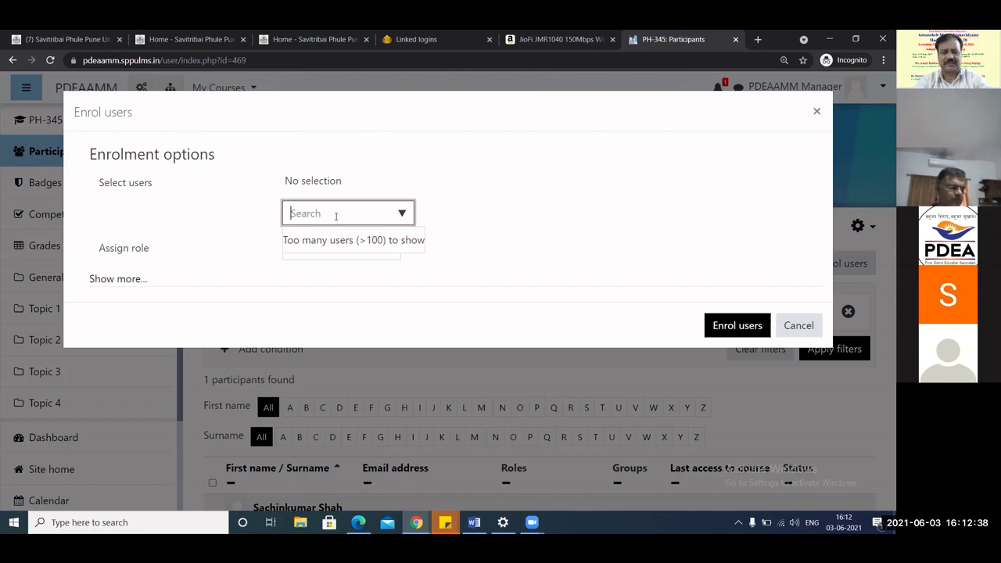
type("dha")
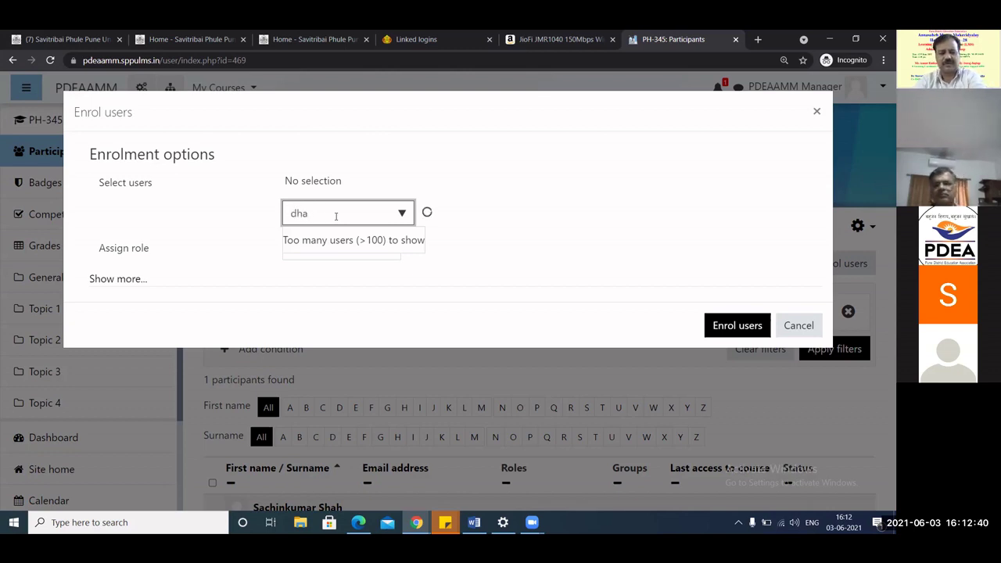
key("BackSpace")
key("BackSpace")
key("BackSpace")
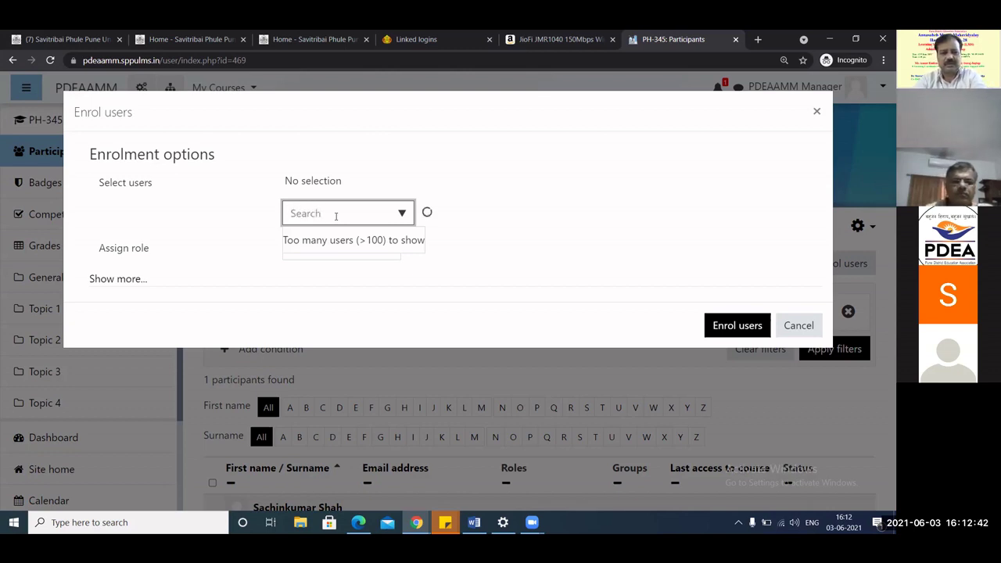
type("pooanm")
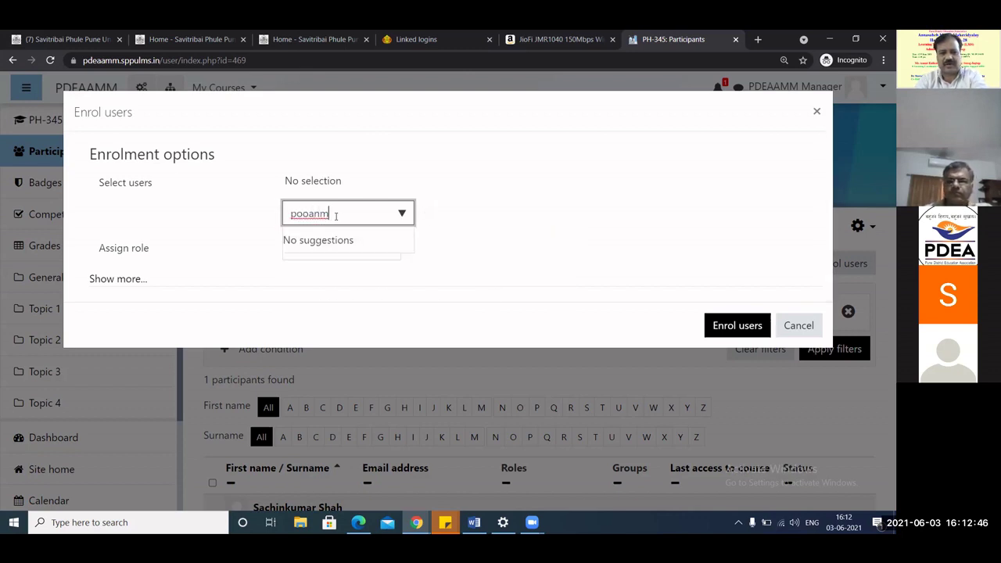
key("BackSpace")
key("BackSpace")
key("BackSpace")
key("BackSpace")
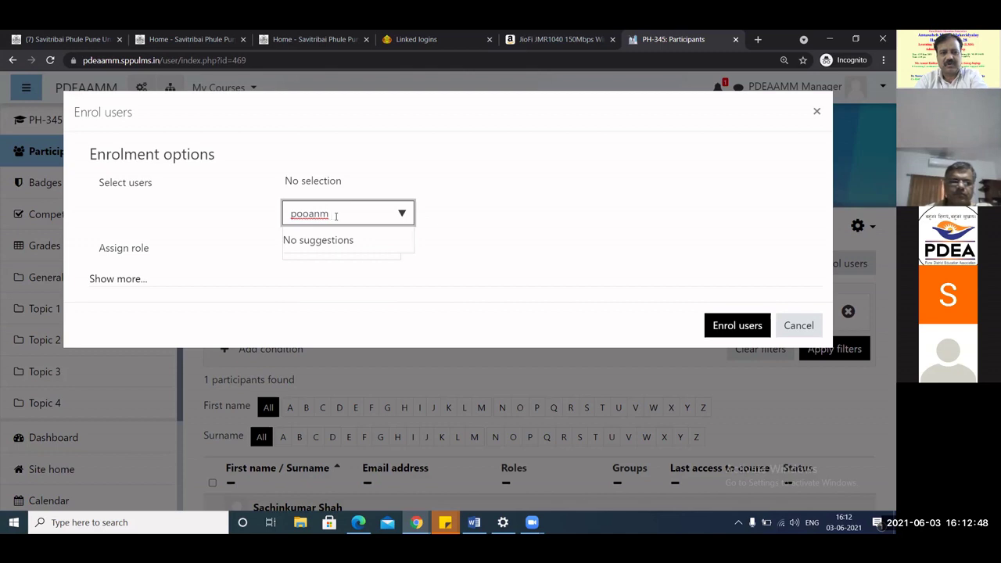
type("nam ")
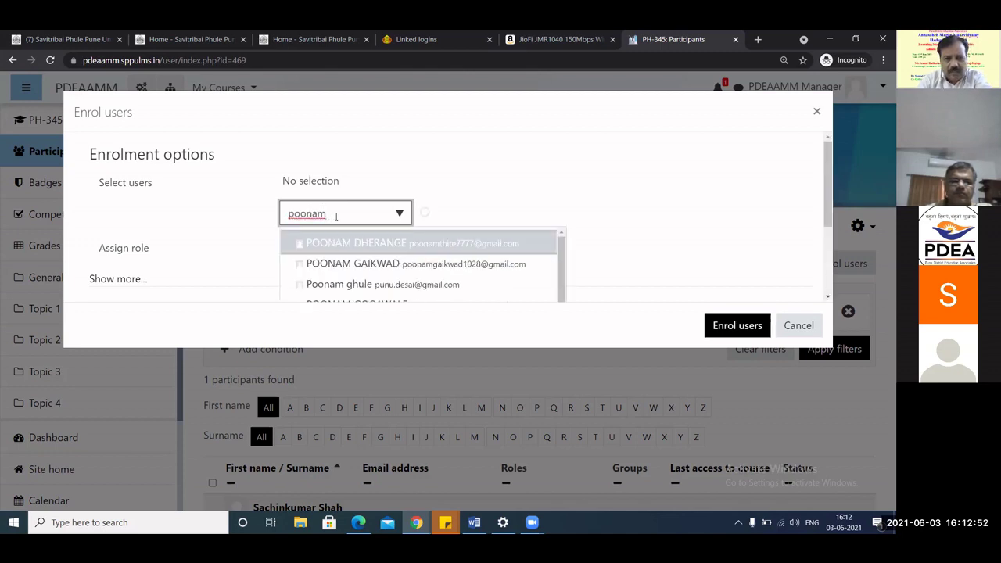
type("dh")
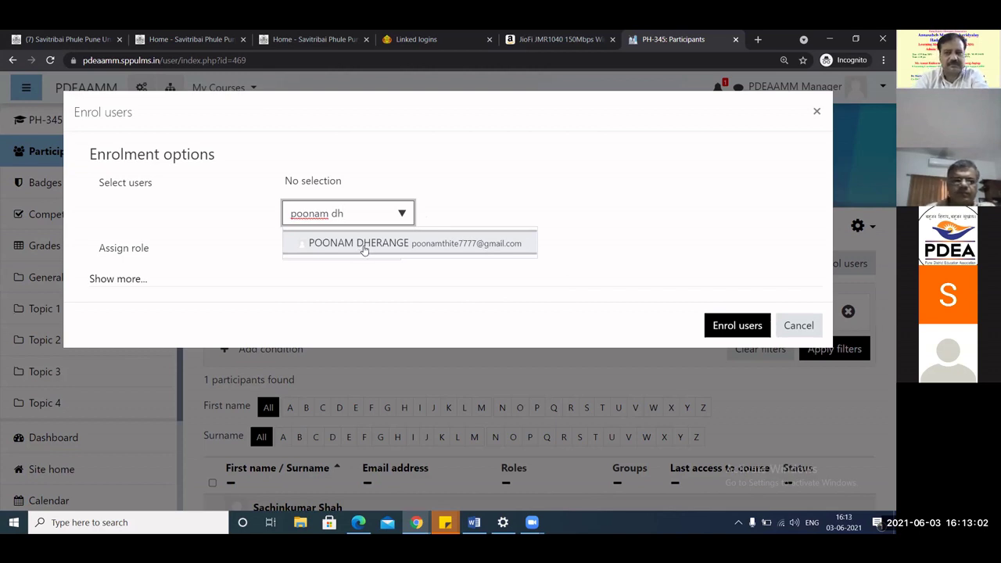
key("BackSpace")
key("BackSpace")
key("BackSpace")
key("BackSpace")
key("BackSpace")
key("BackSpace")
key("BackSpace")
key("BackSpace")
key("BackSpace")
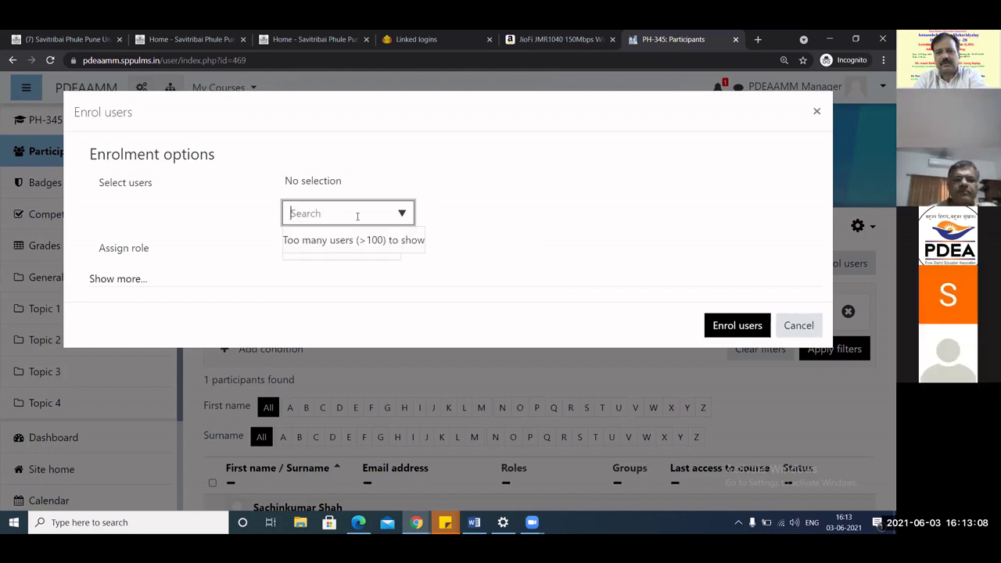
type("priya")
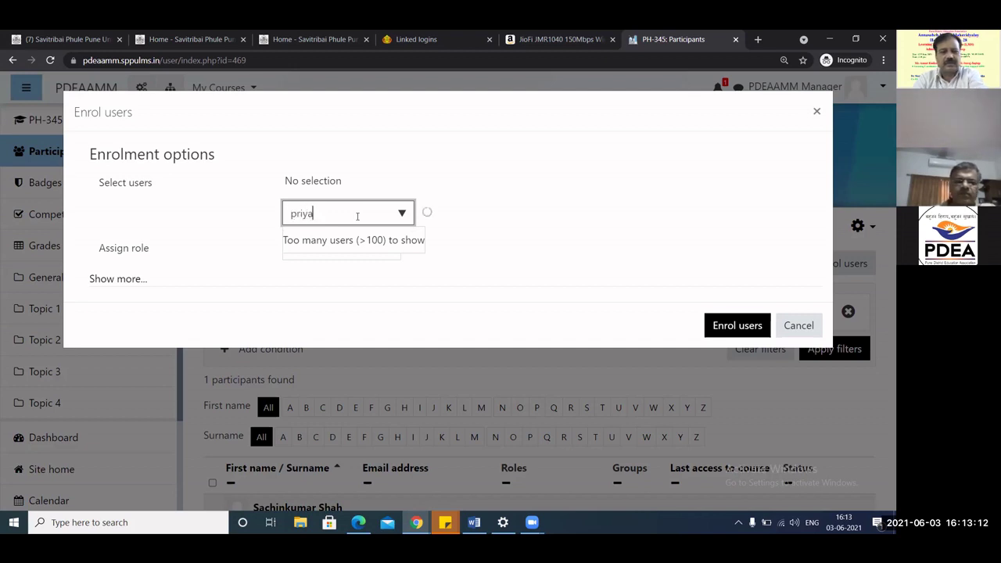
type(" gun")
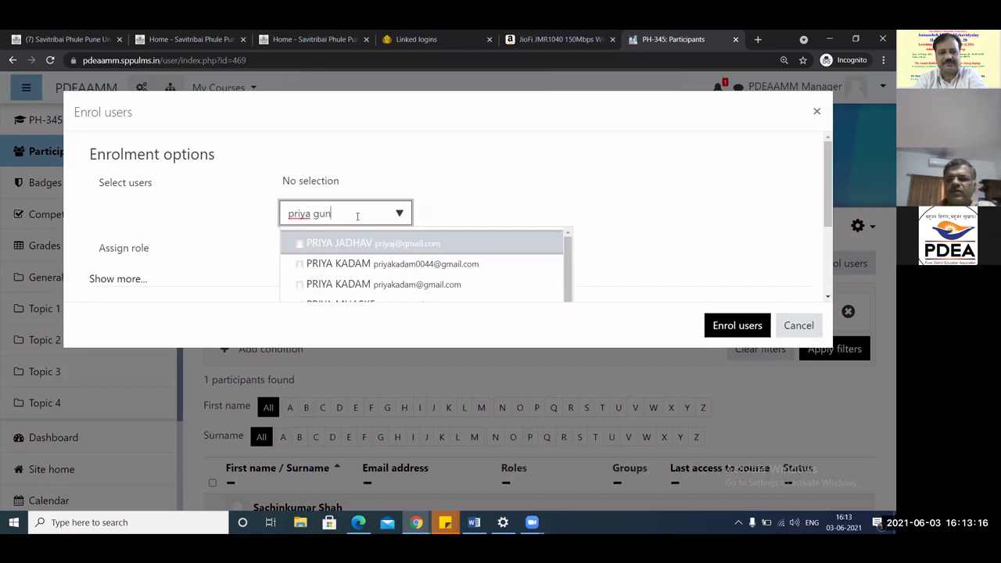
key("BackSpace")
key("BackSpace")
key("BackSpace")
key("BackSpace")
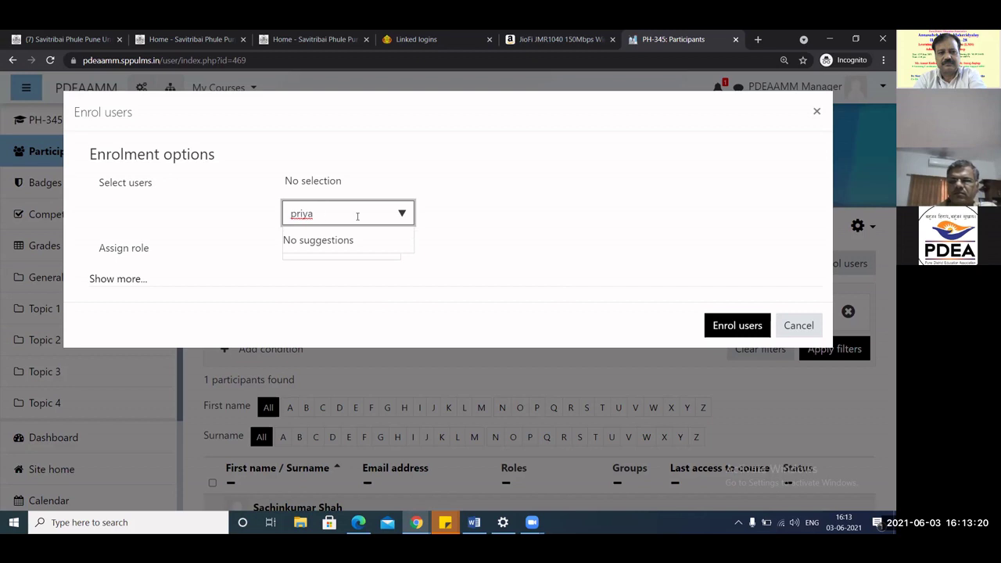
key("BackSpace")
key("BackSpace")
key("BackSpace")
key("BackSpace")
key("BackSpace")
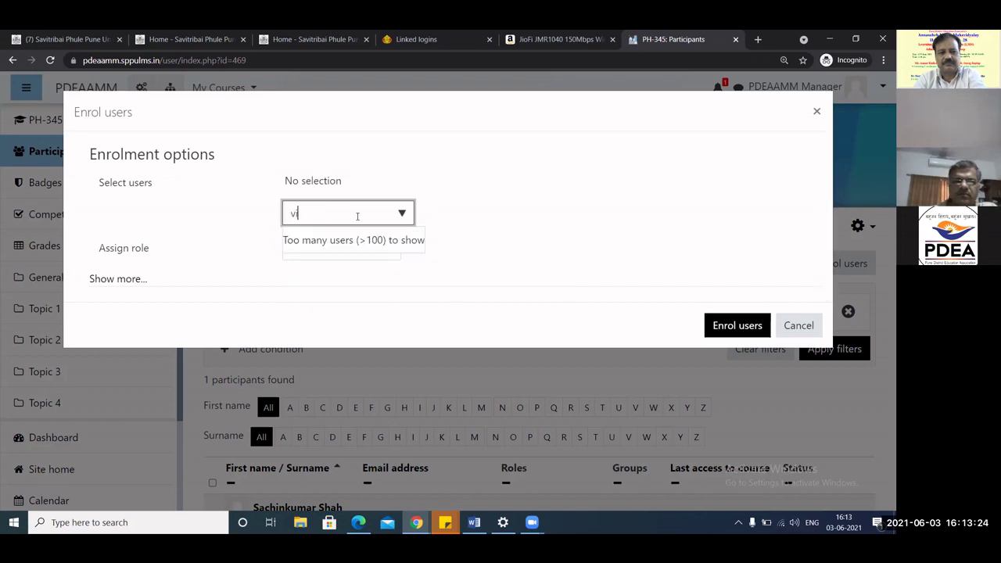
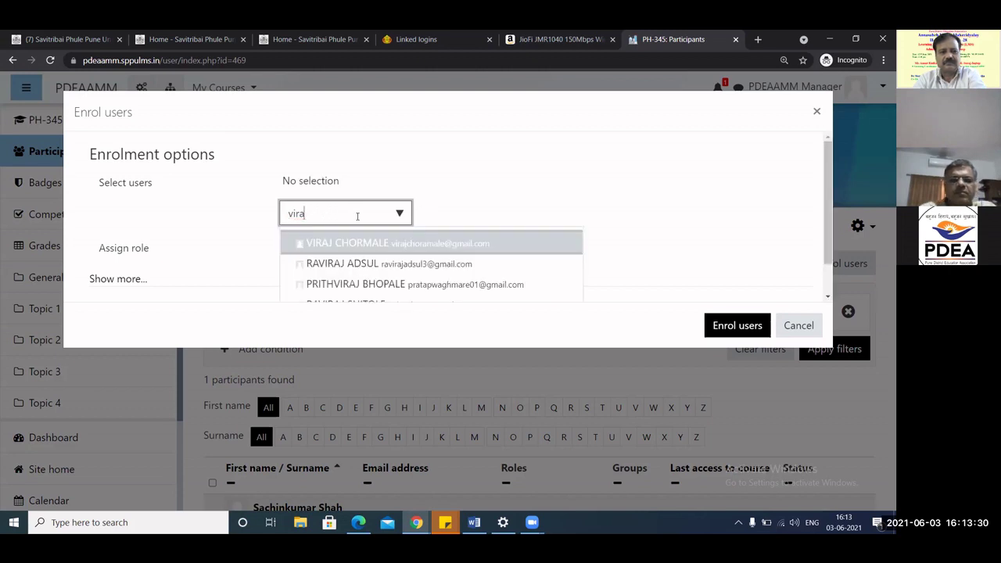
Settle on the target student's first name plus surname initial in the search box
type("j")
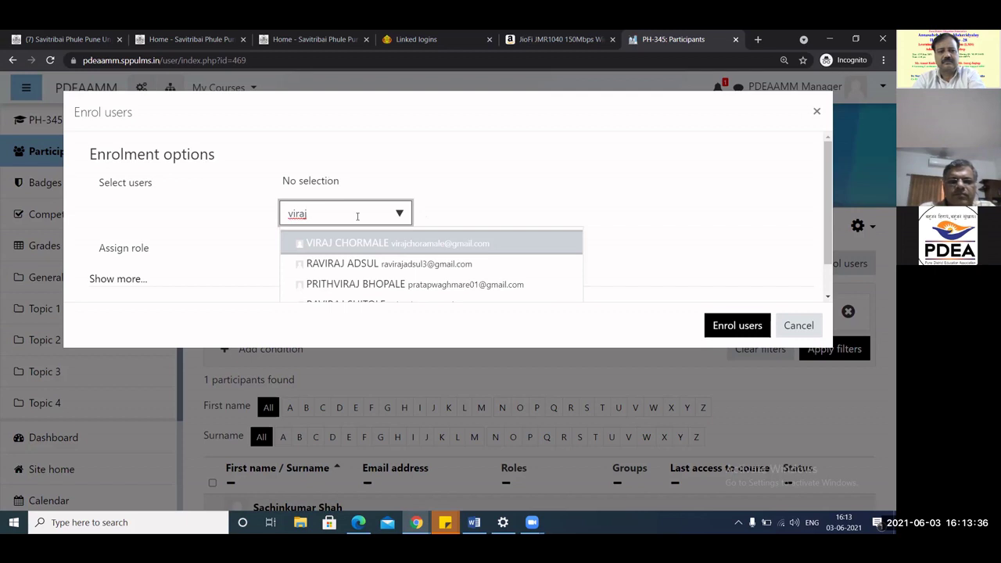
key("BackSpace")
key("BackSpace")
key("BackSpace")
key("BackSpace")
key("BackSpace")
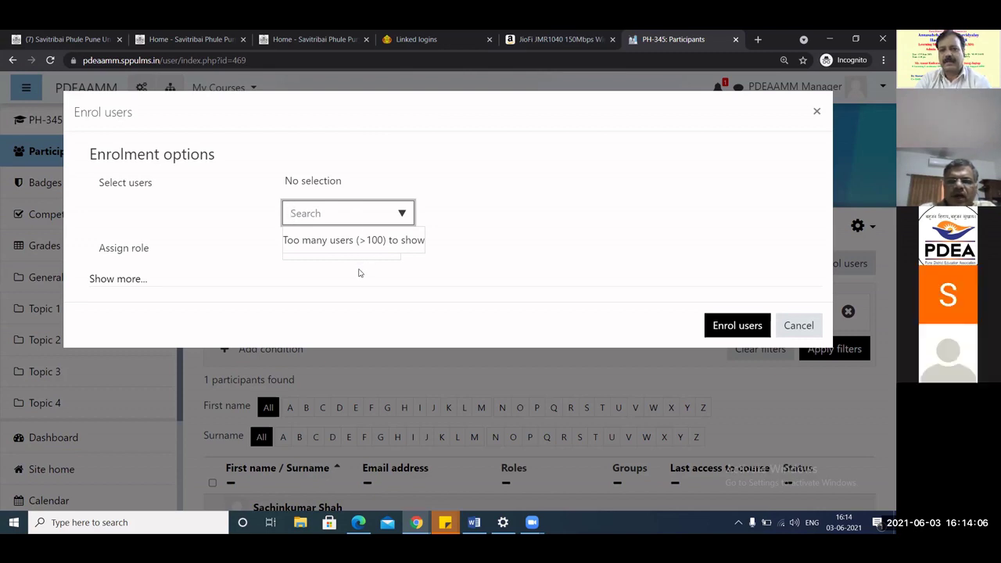
type("jo")
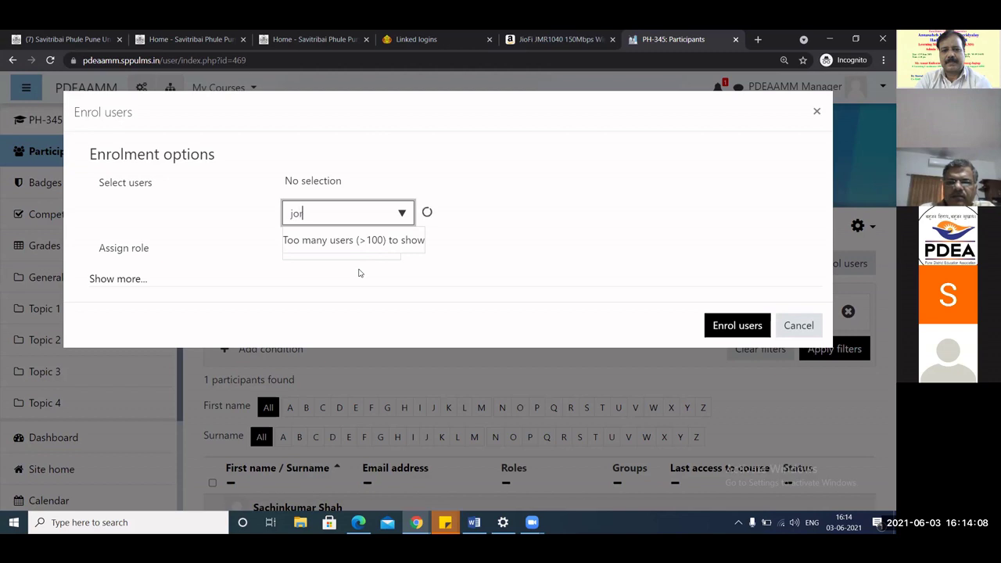
type("ri")
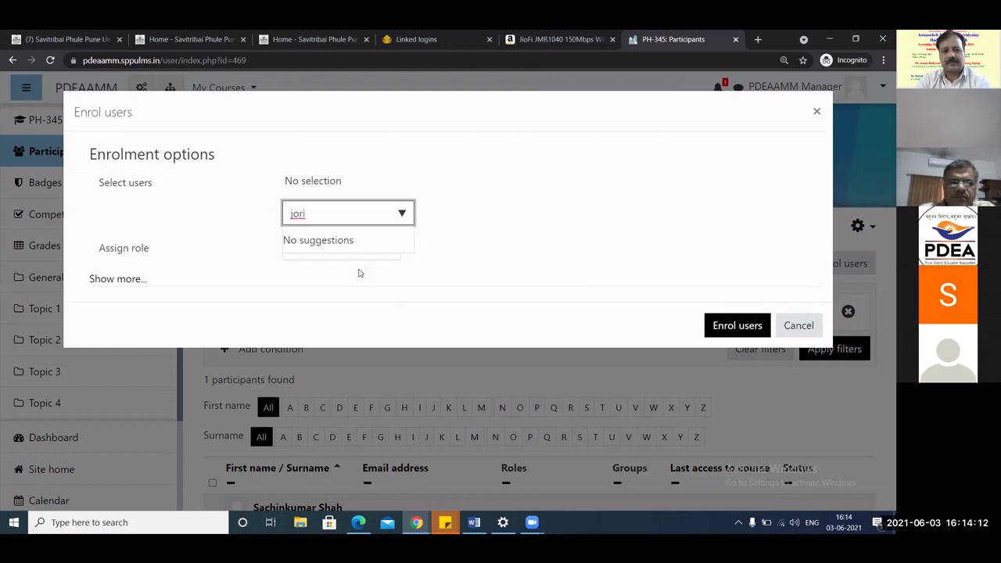
key("BackSpace")
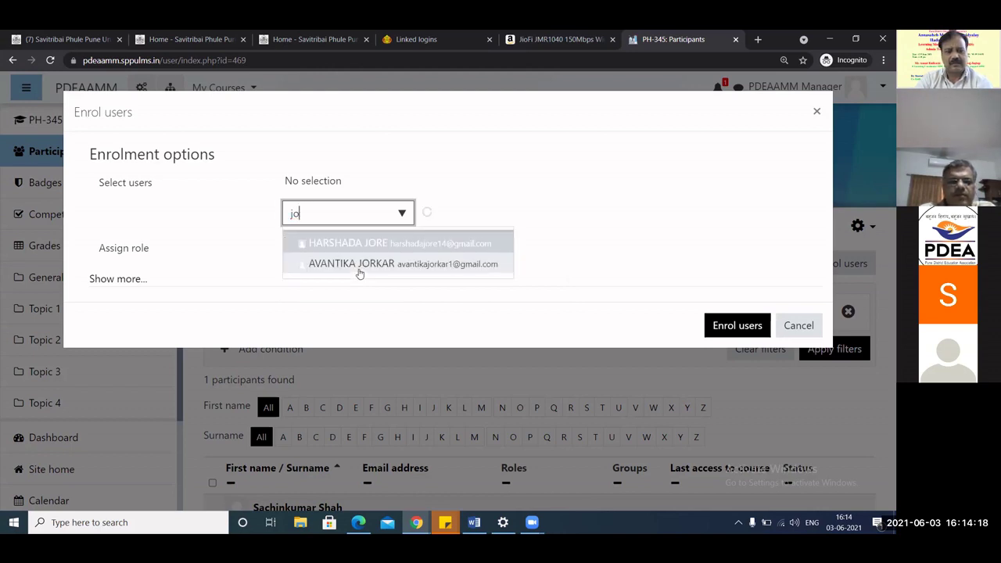
key("BackSpace")
key("BackSpace")
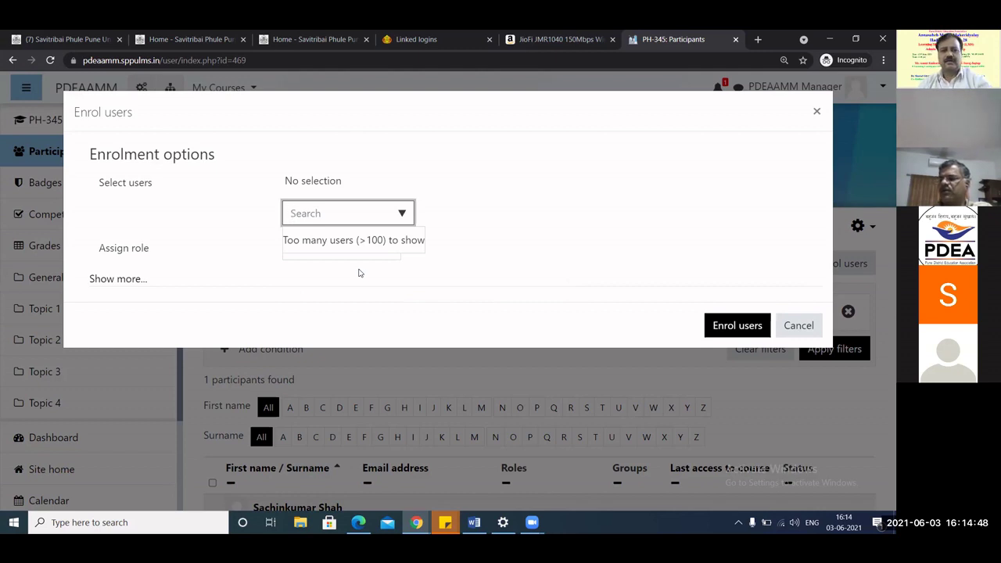
type("h")
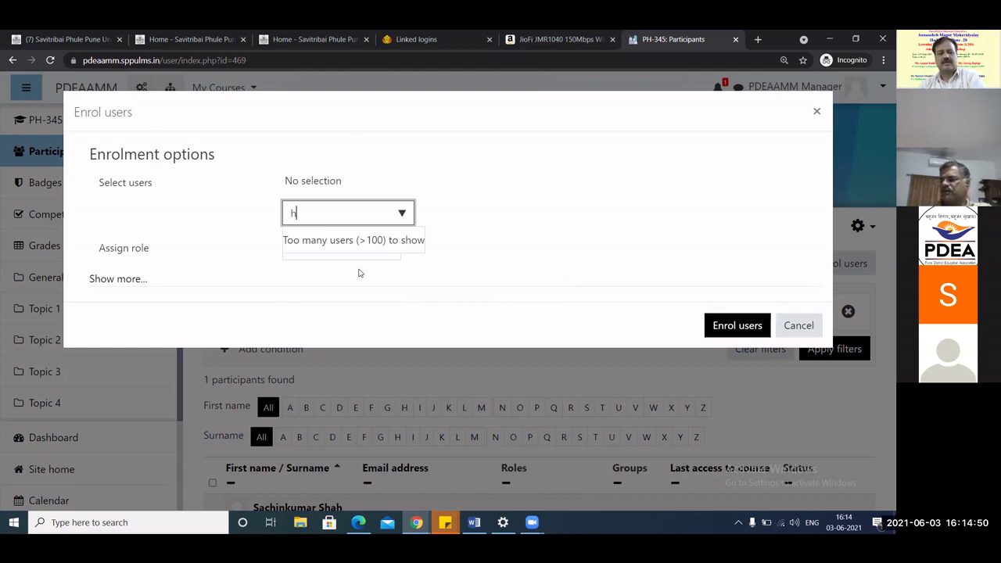
type("arshada")
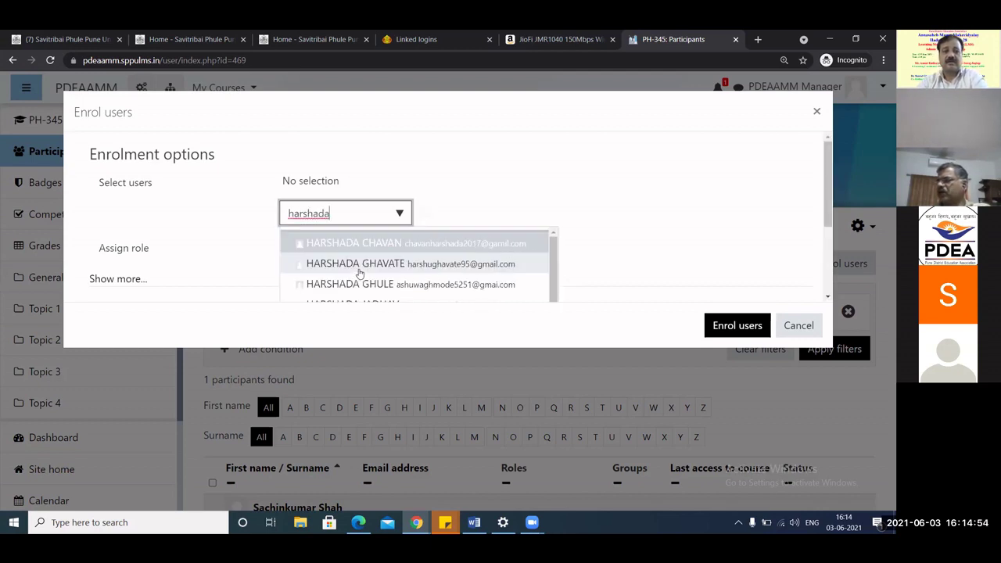
type(" j")
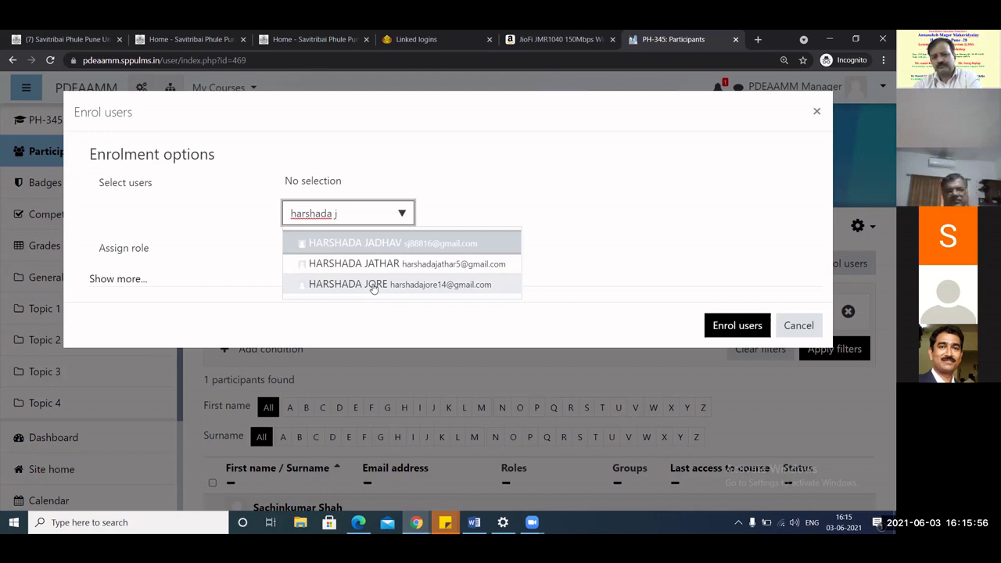
Add the matching student suggestion to the selection and keep Student as the assigned role
left_click(374, 288)
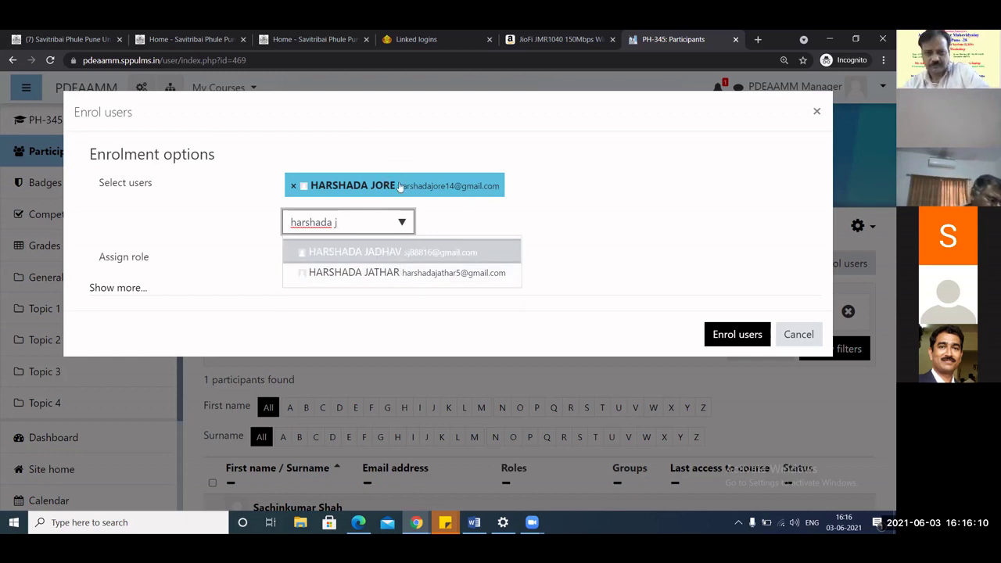
left_click(469, 216)
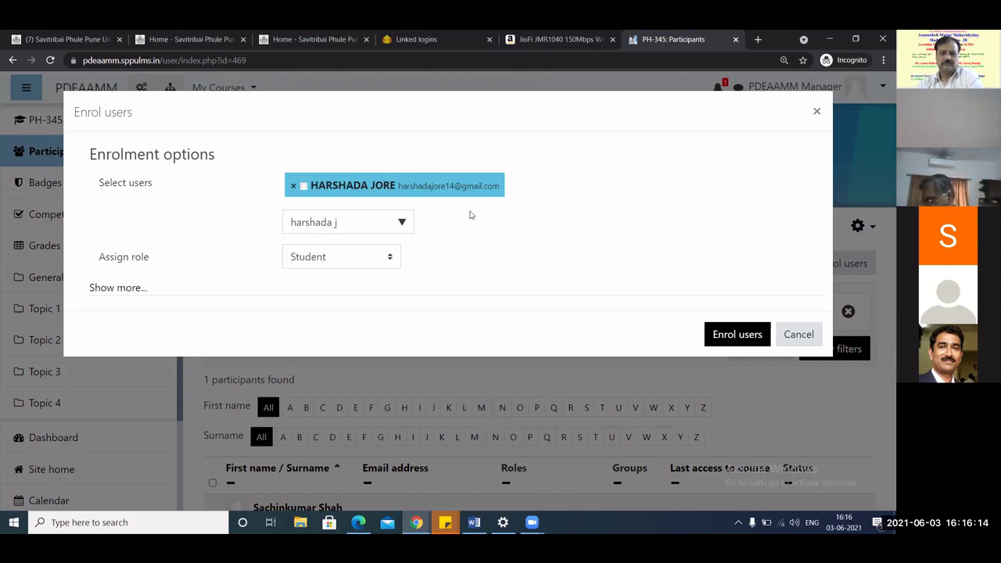
left_click(390, 258)
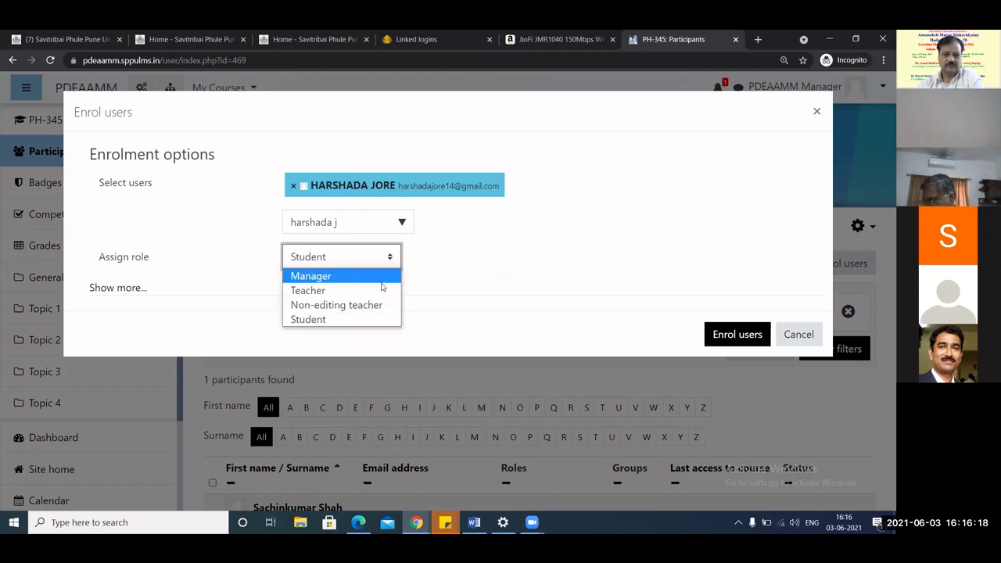
left_click(367, 319)
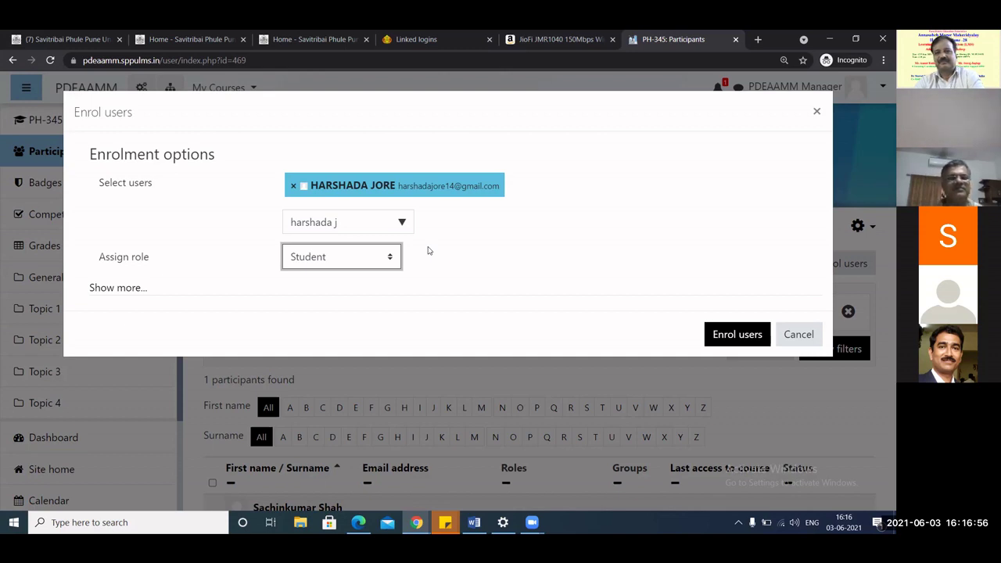
Swap the selected student for the demo user account found by searching 'demo'
left_click(293, 187)
left_click(293, 188)
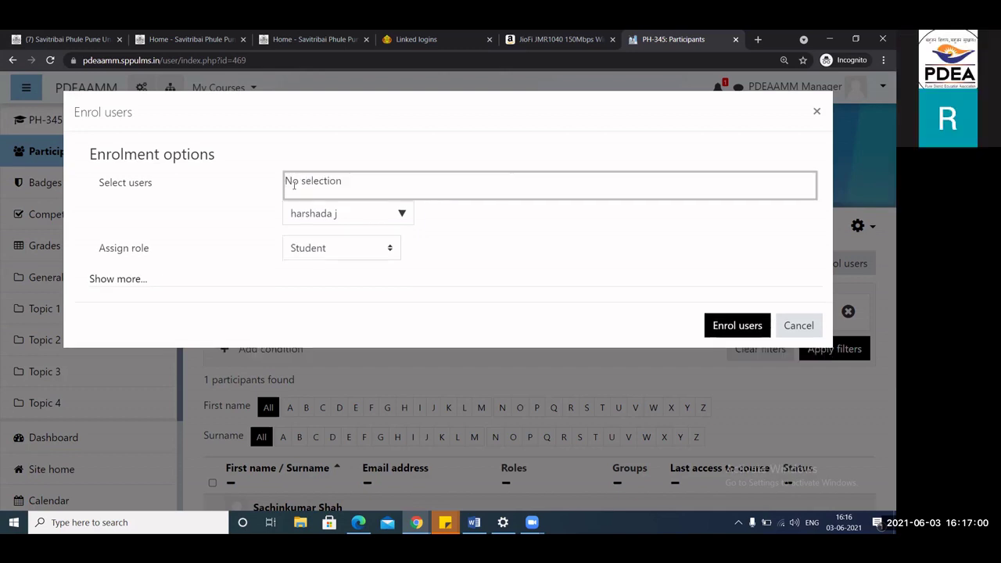
left_click(350, 220)
key("ctrl+a")
key("BackSpace")
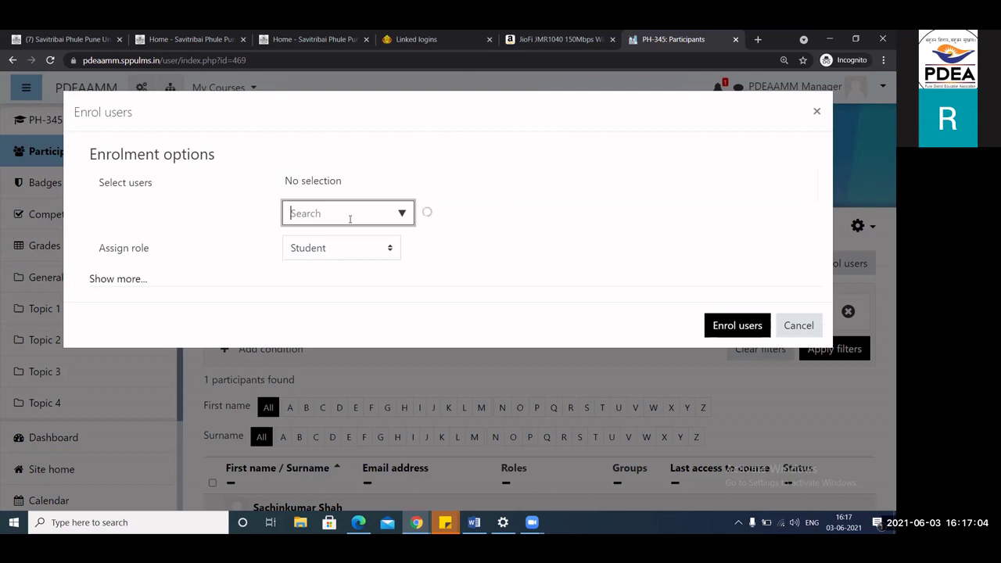
type("demo u")
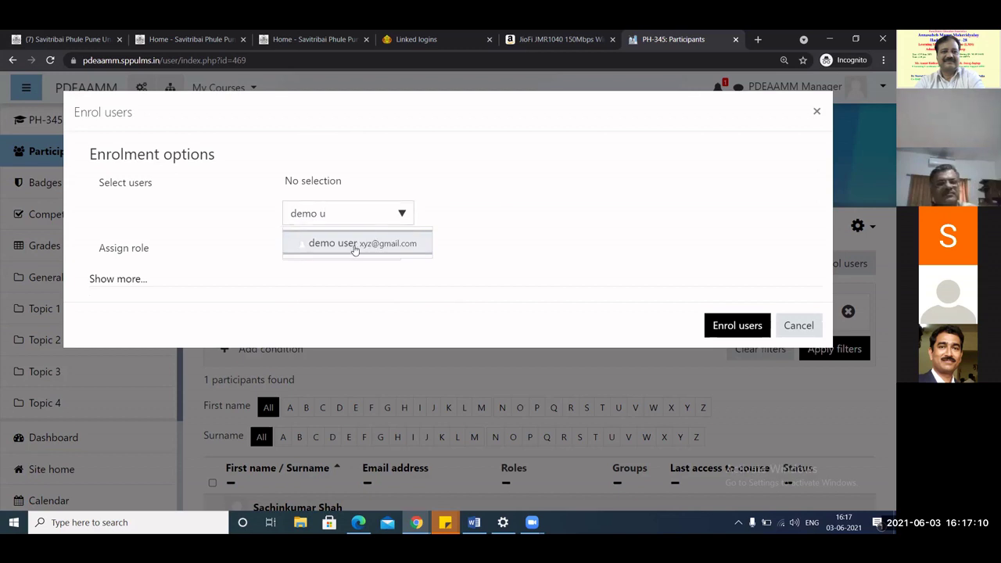
left_click(354, 243)
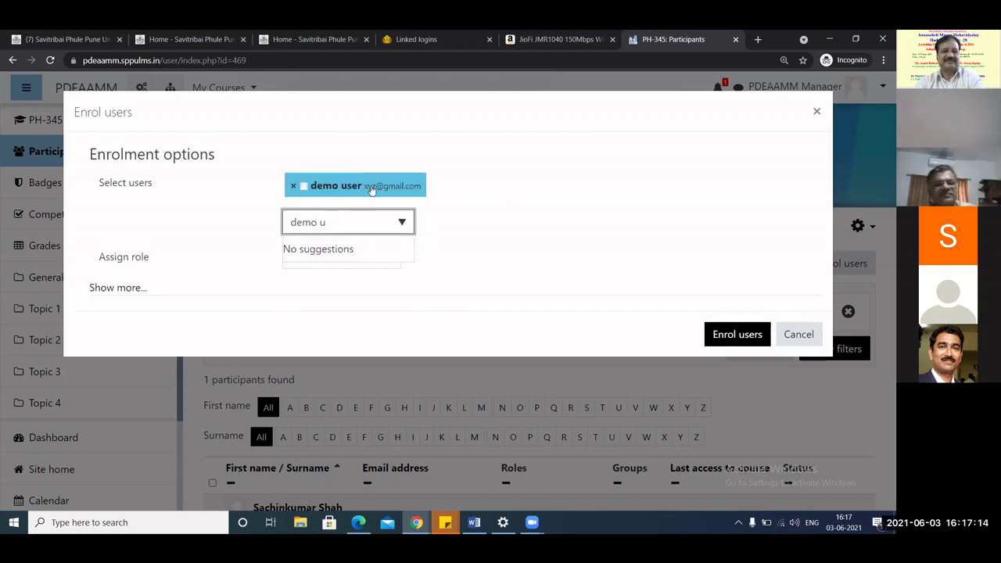
left_click(467, 227)
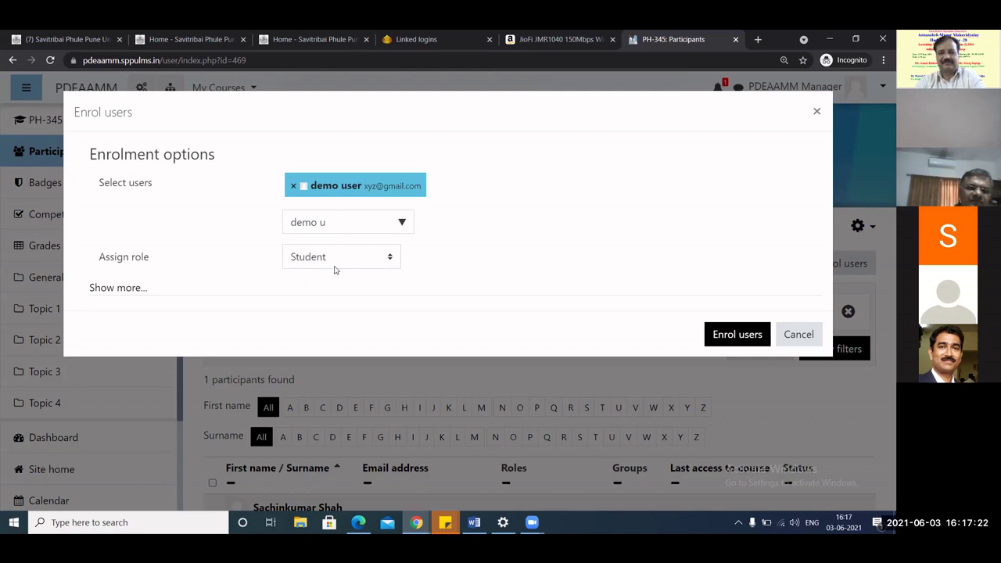
left_click(720, 336)
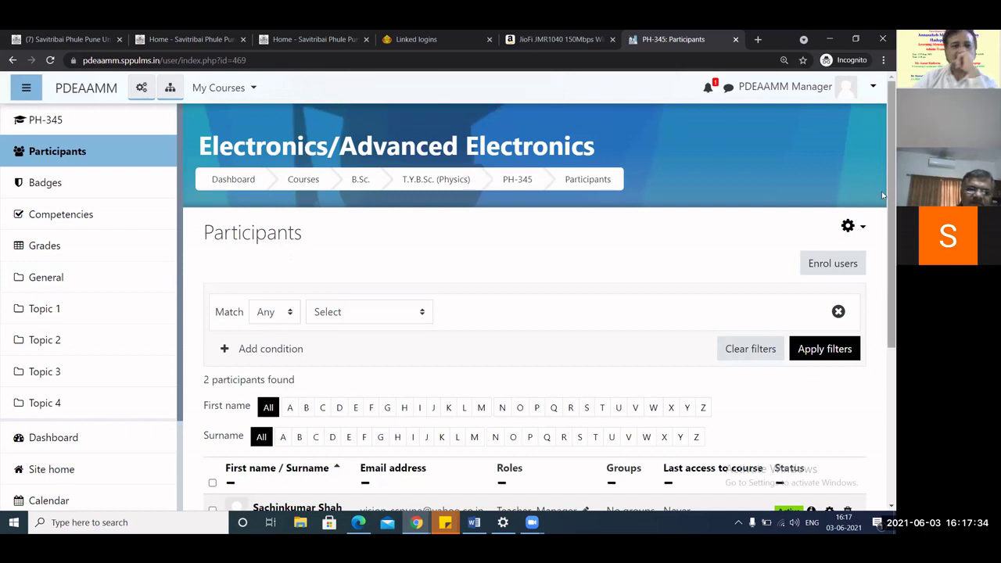
scroll(882, 284, "down", 2)
scroll(882, 284, "down", 3)
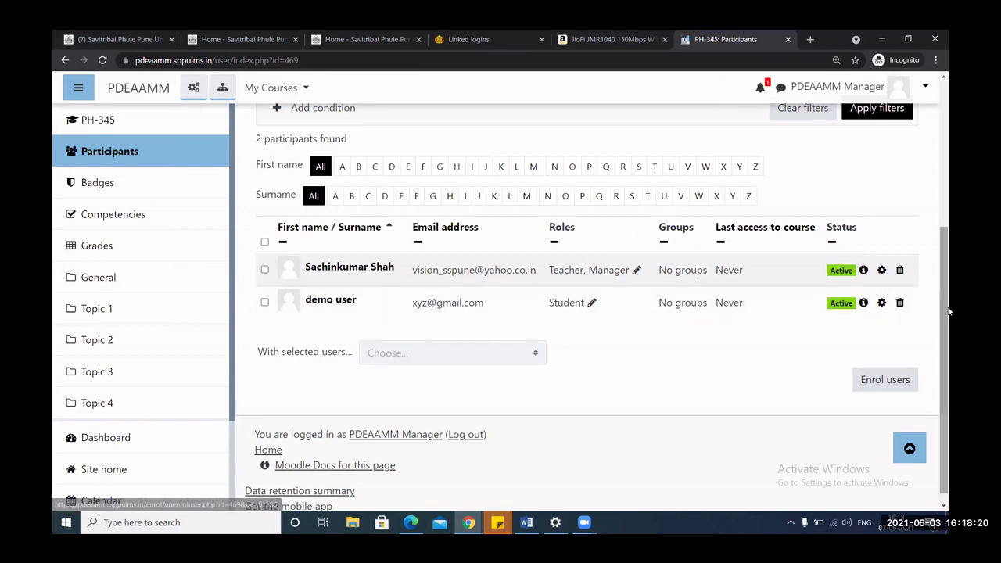
left_click(909, 448)
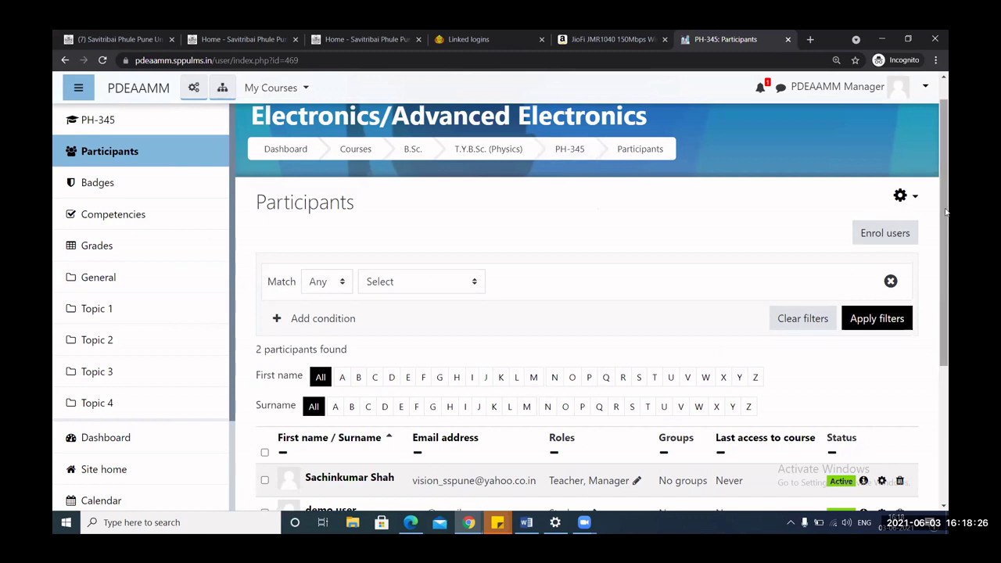
scroll(922, 251, "down", 3)
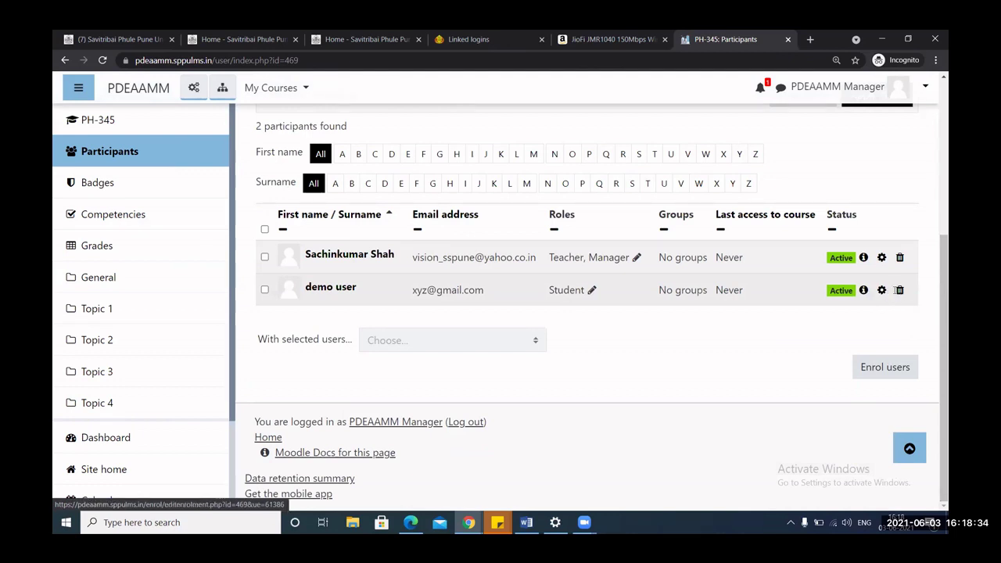
Unenrol the demo user from PH-345 using its trash icon and confirm
left_click(899, 290)
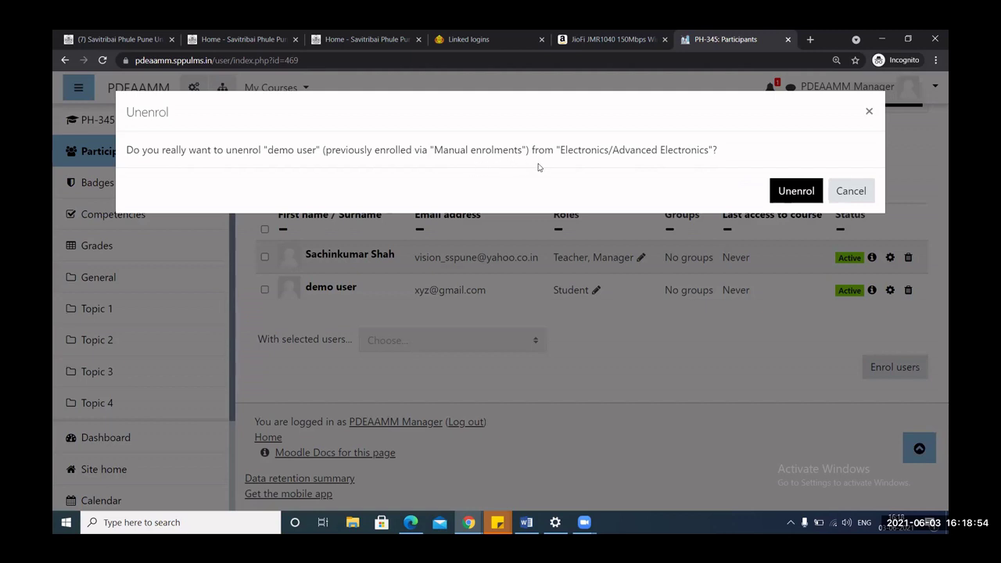
left_click(788, 197)
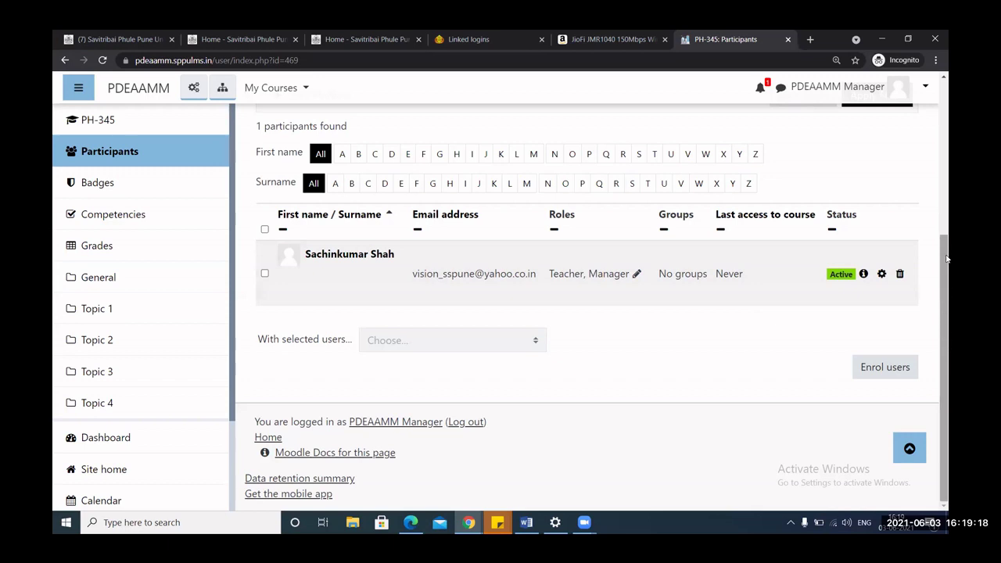
Scroll to the bottom of the PH-345 participants table and open Enrol users
left_click_drag(946, 259, 947, 161)
scroll(948, 135, "up", 1)
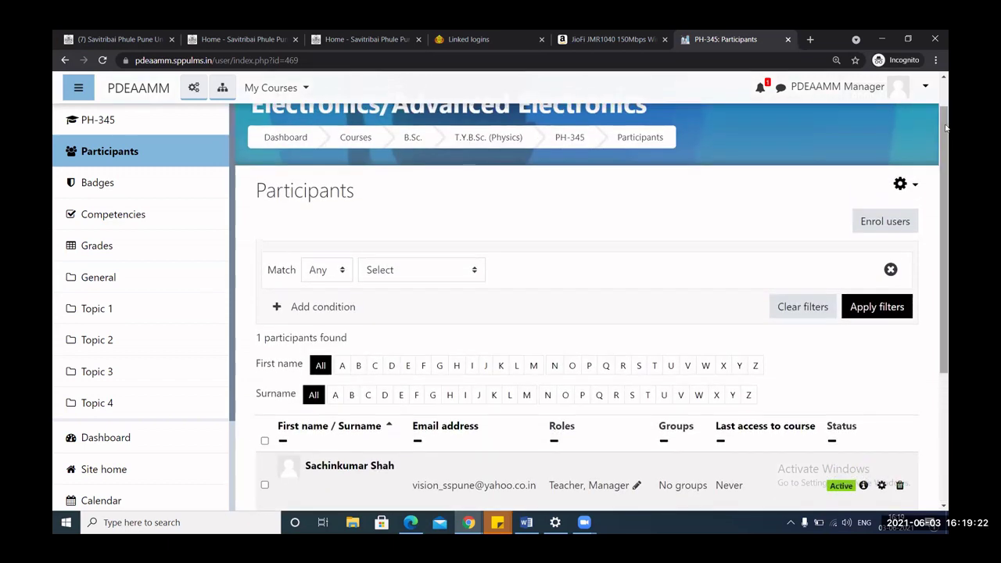
left_click_drag(946, 130, 946, 102)
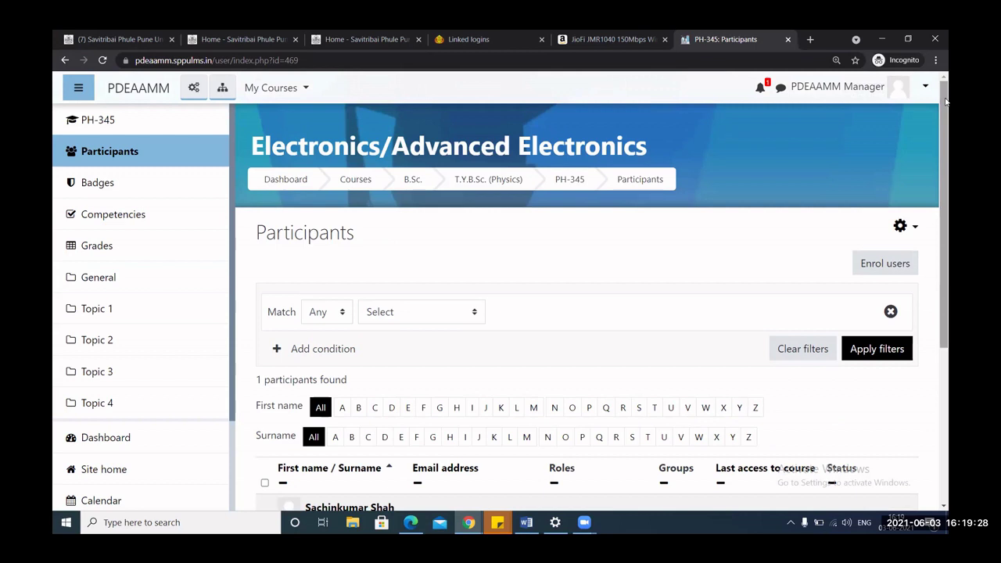
left_click_drag(946, 101, 948, 191)
scroll(948, 191, "down", 1)
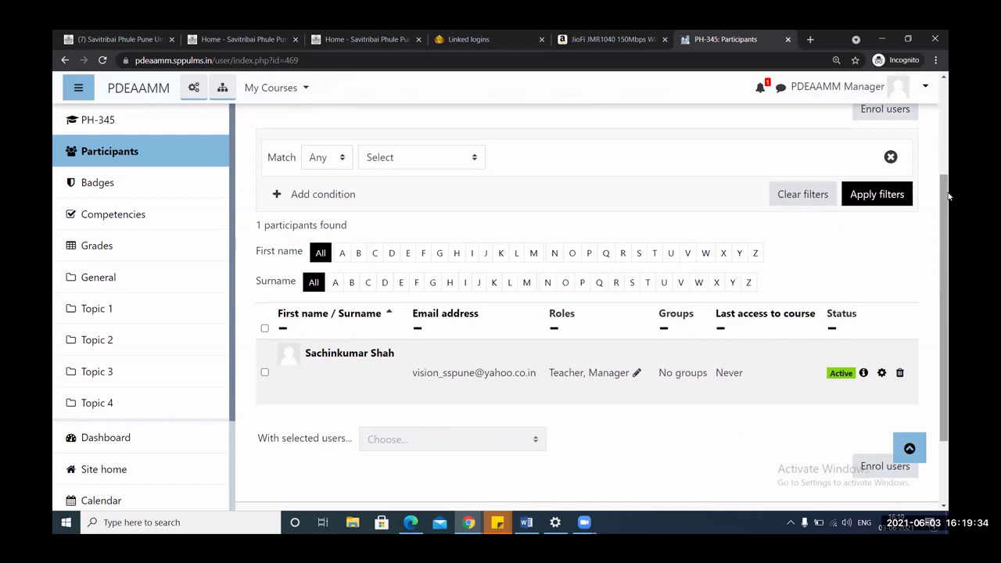
scroll(947, 149, "up", 2)
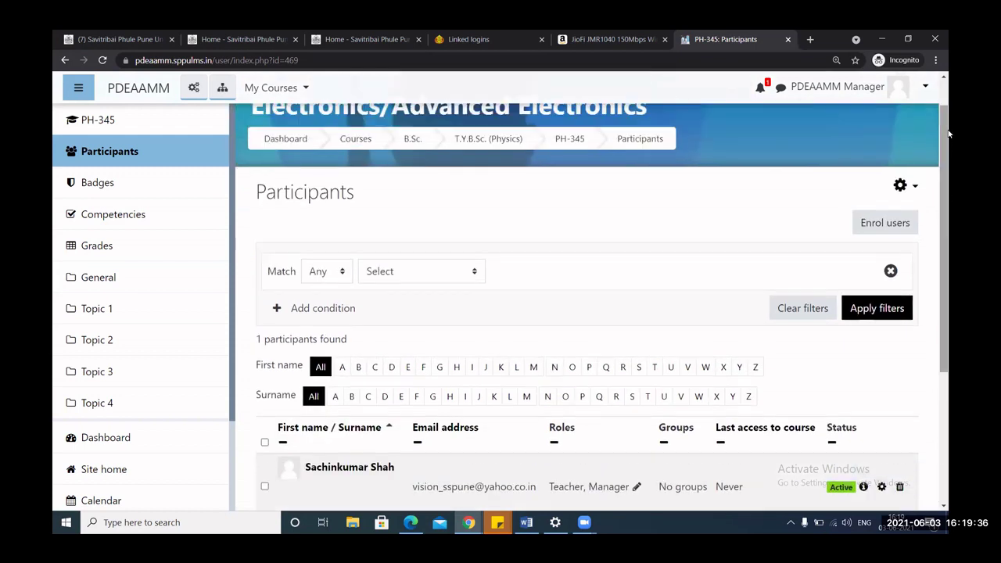
left_click_drag(948, 133, 942, 273)
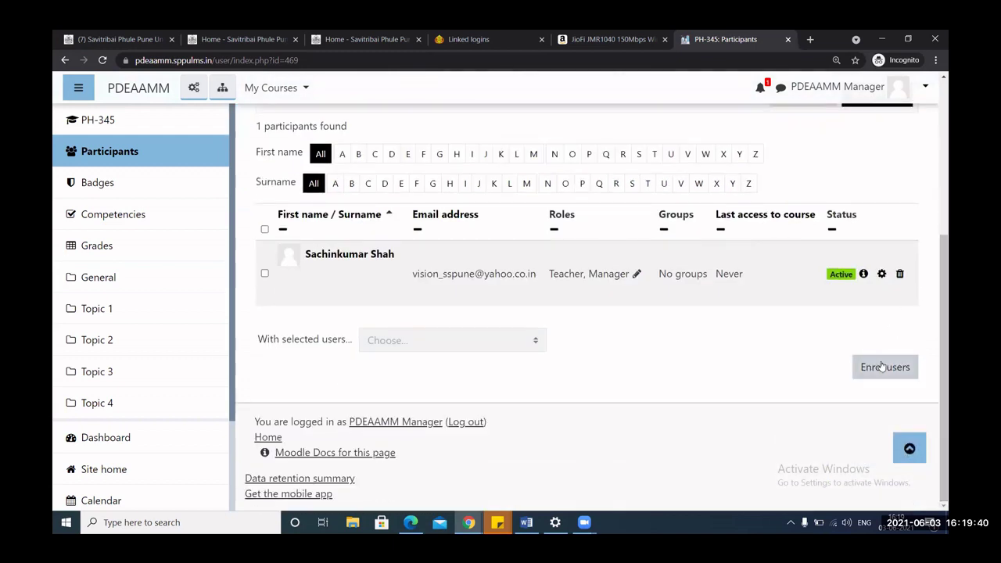
scroll(947, 315, "up", 1)
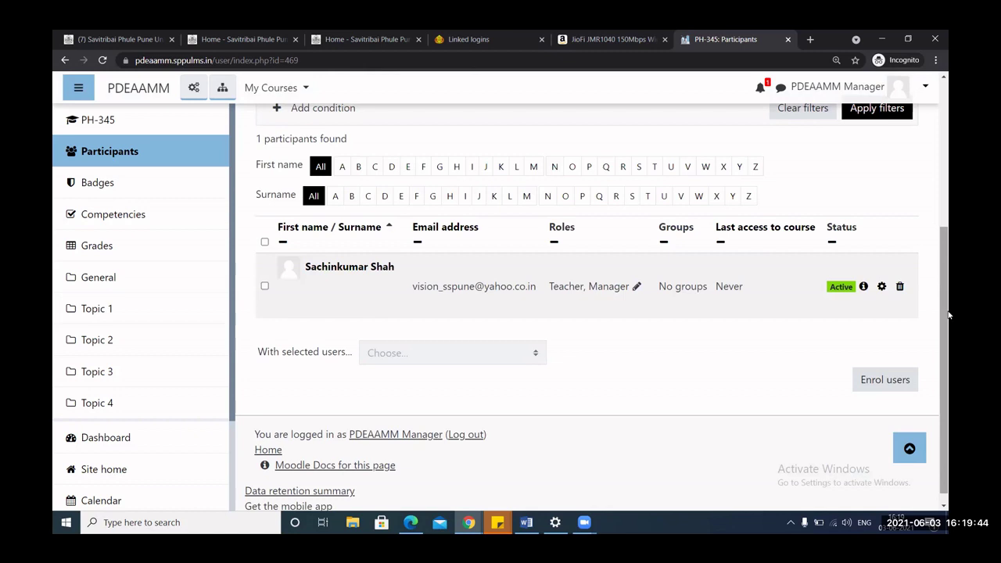
left_click_drag(947, 314, 941, 366)
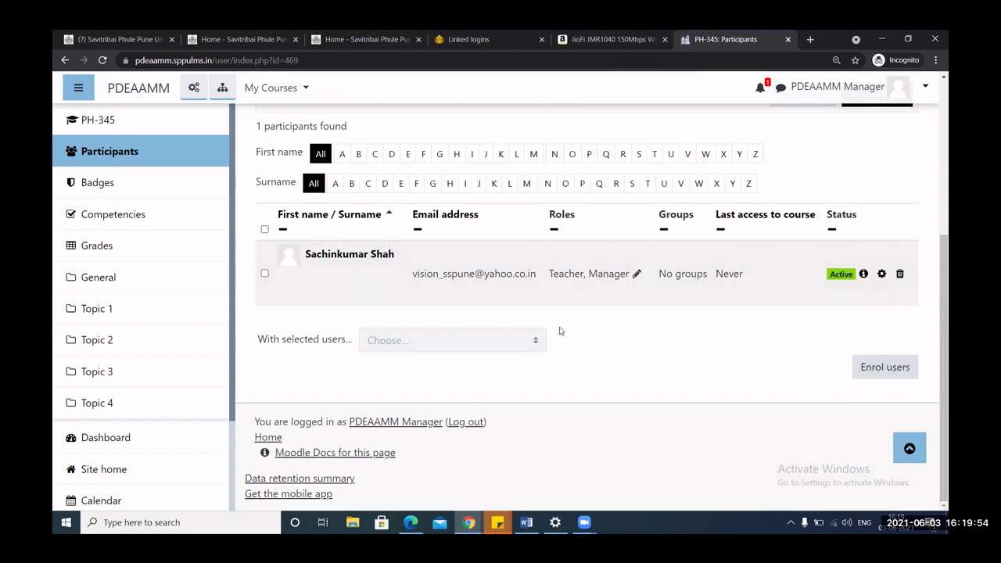
left_click(873, 369)
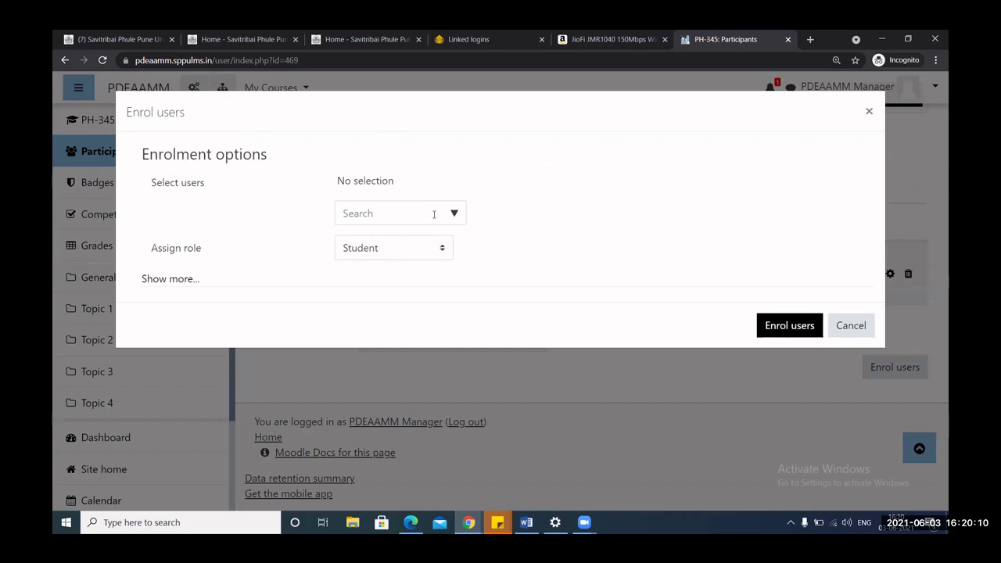
left_click(433, 223)
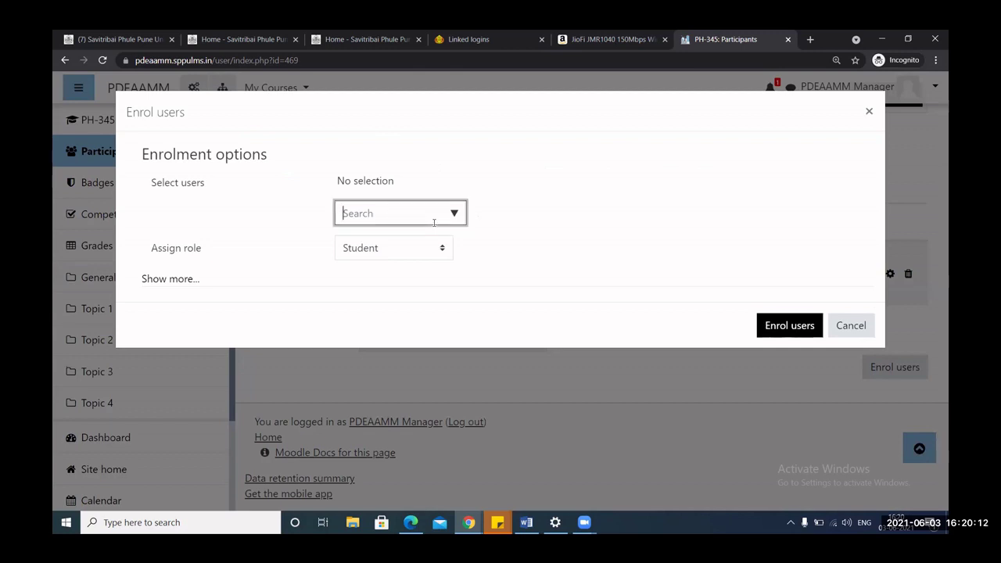
type("demo")
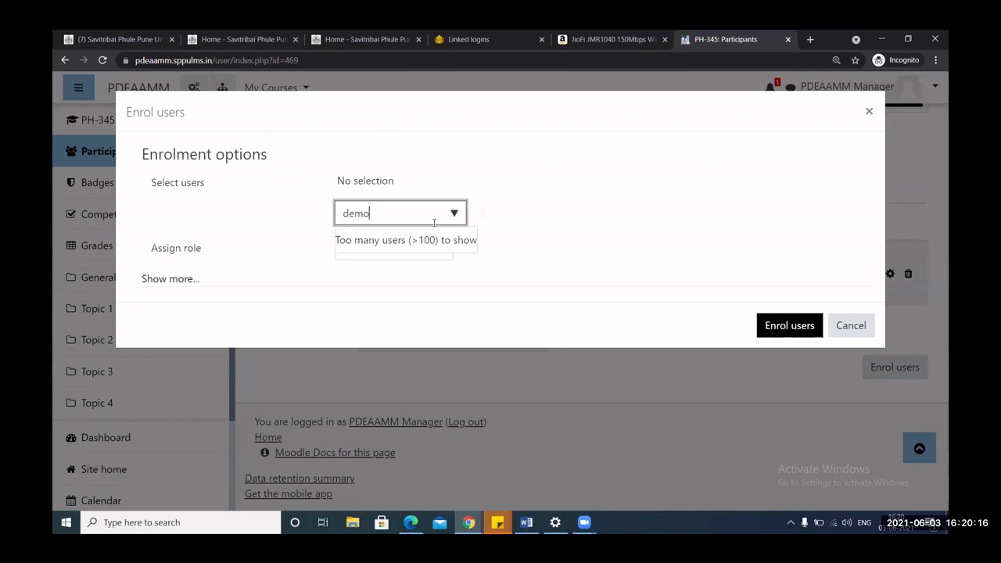
key("BackSpace")
key("BackSpace")
key("BackSpace")
key("BackSpace")
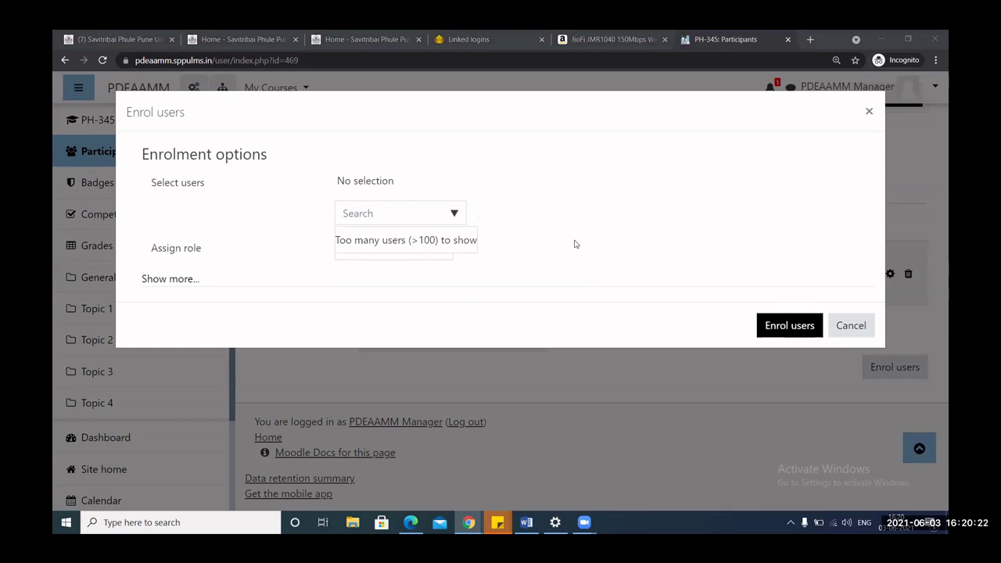
left_click(472, 256)
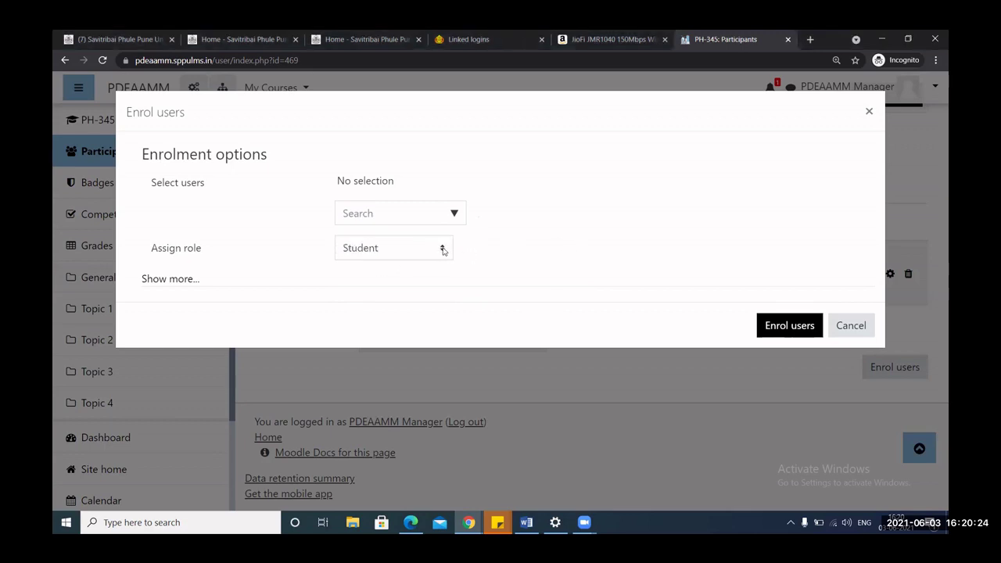
Enrol a user found by partial surname search into PH-345 with the Teacher role
left_click(443, 248)
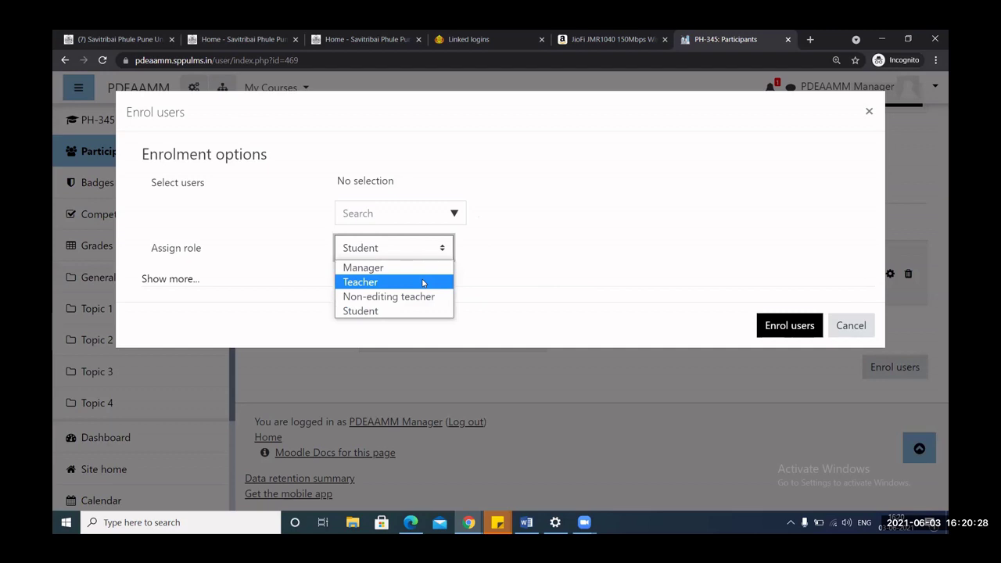
left_click(423, 283)
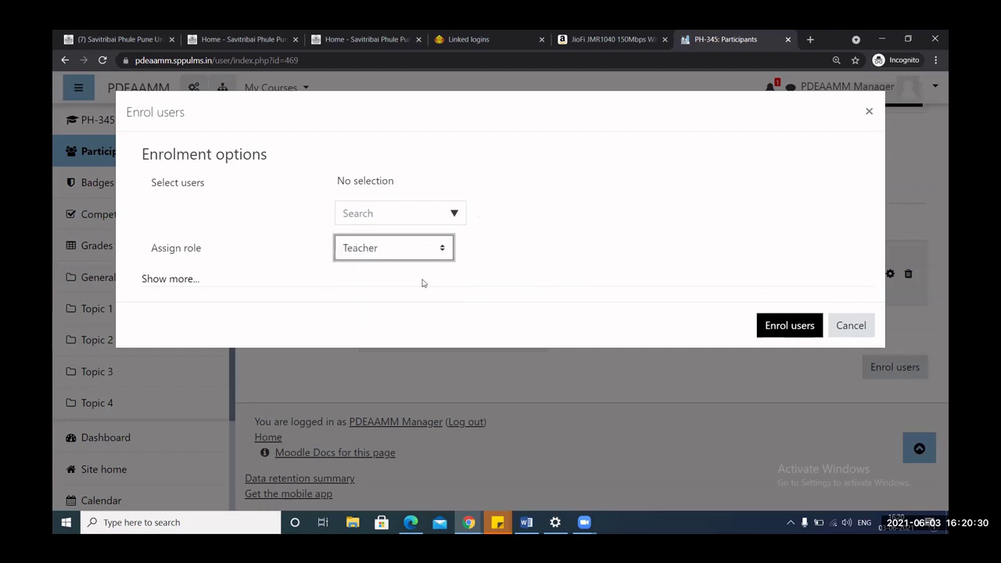
left_click(395, 207)
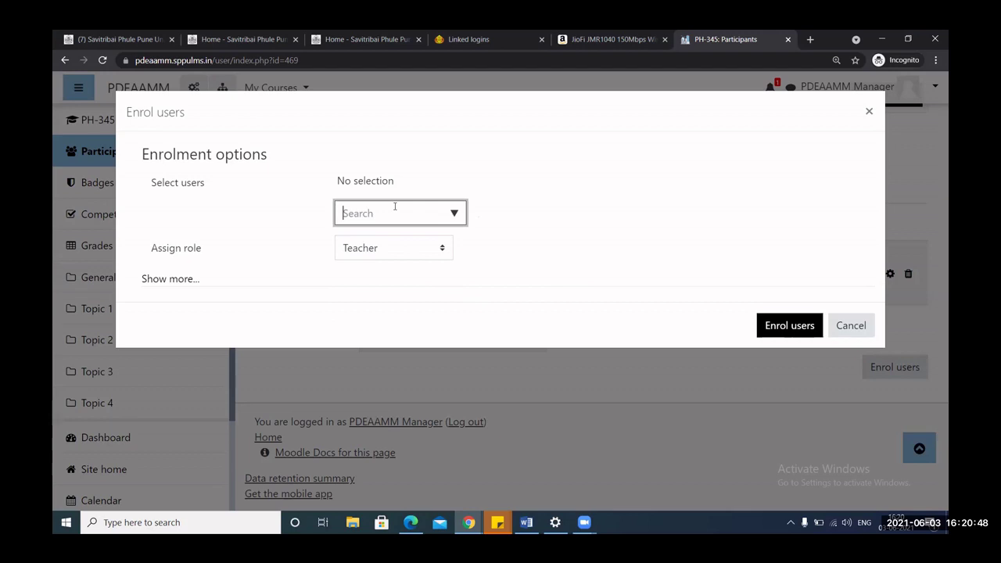
type("gi")
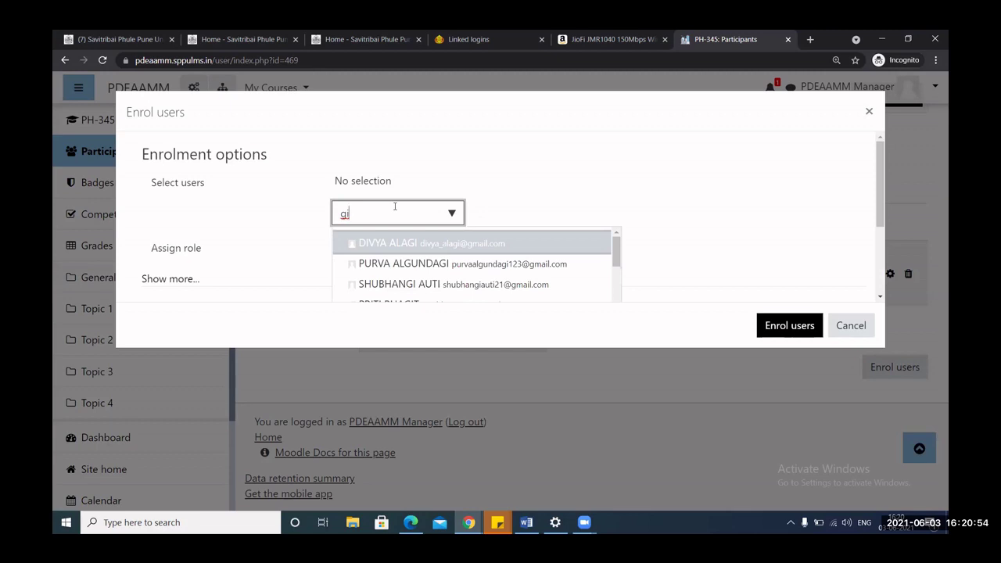
type("ram")
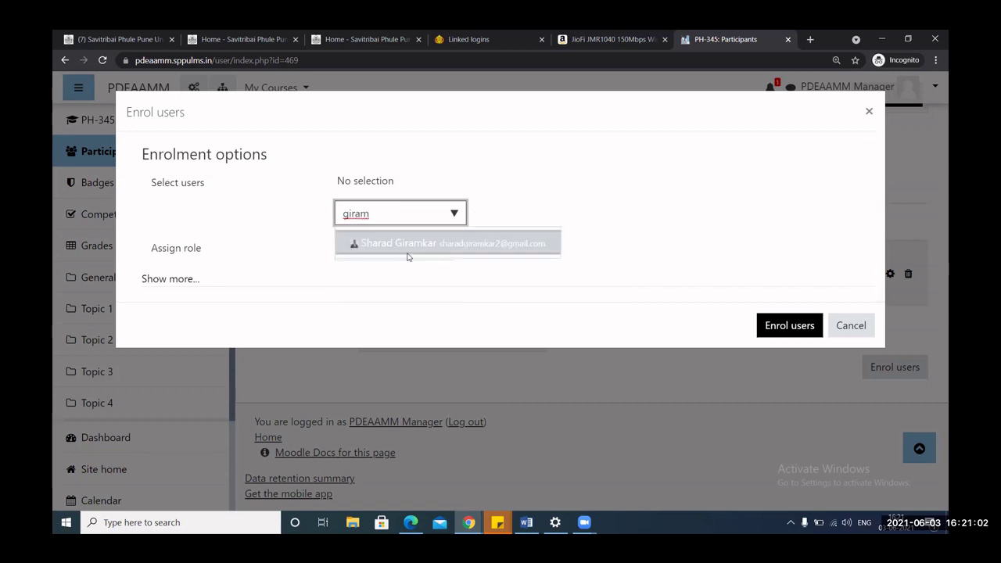
left_click(403, 244)
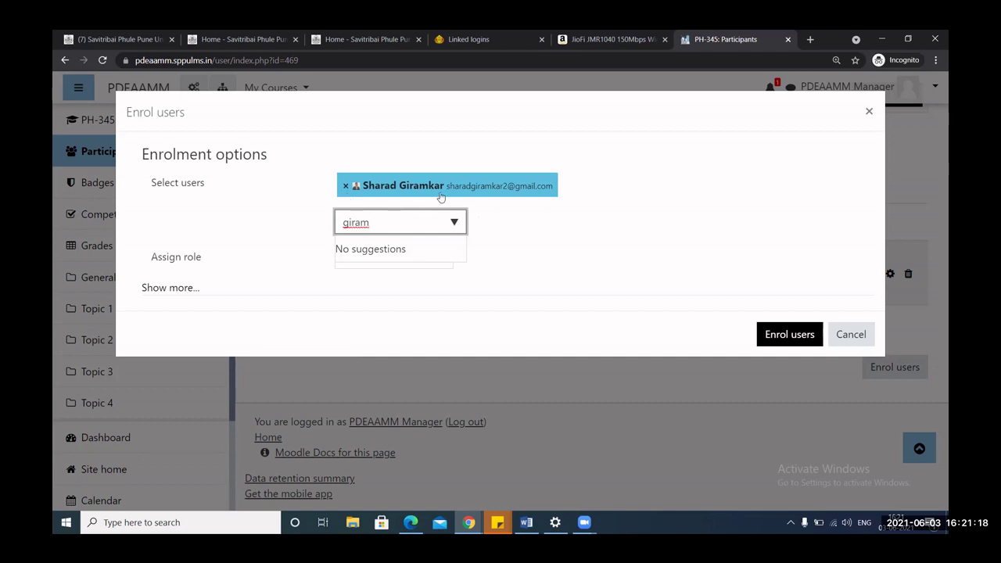
left_click(489, 228)
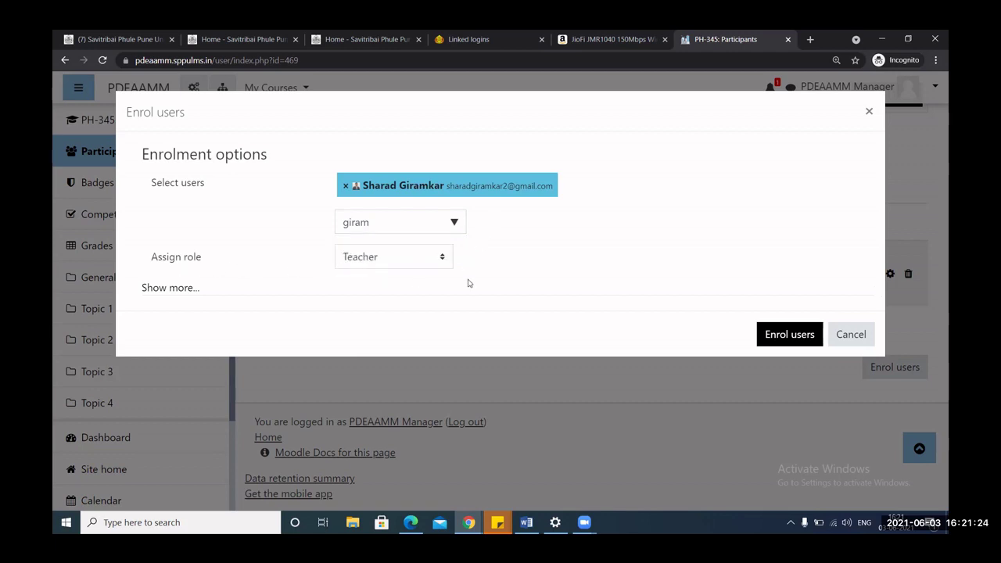
left_click(771, 336)
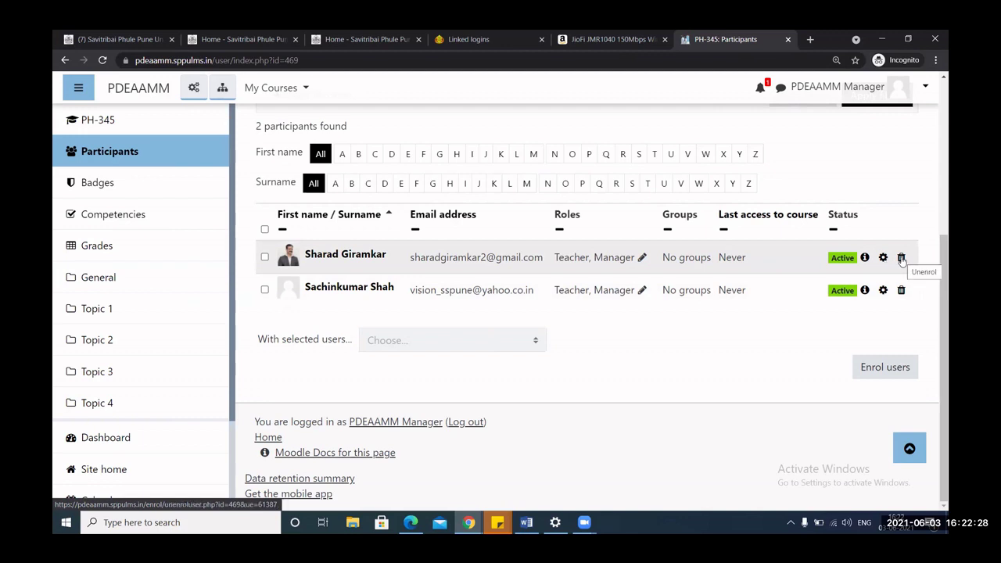
Unenrol the newly added teacher from PH-345 and confirm
left_click(901, 259)
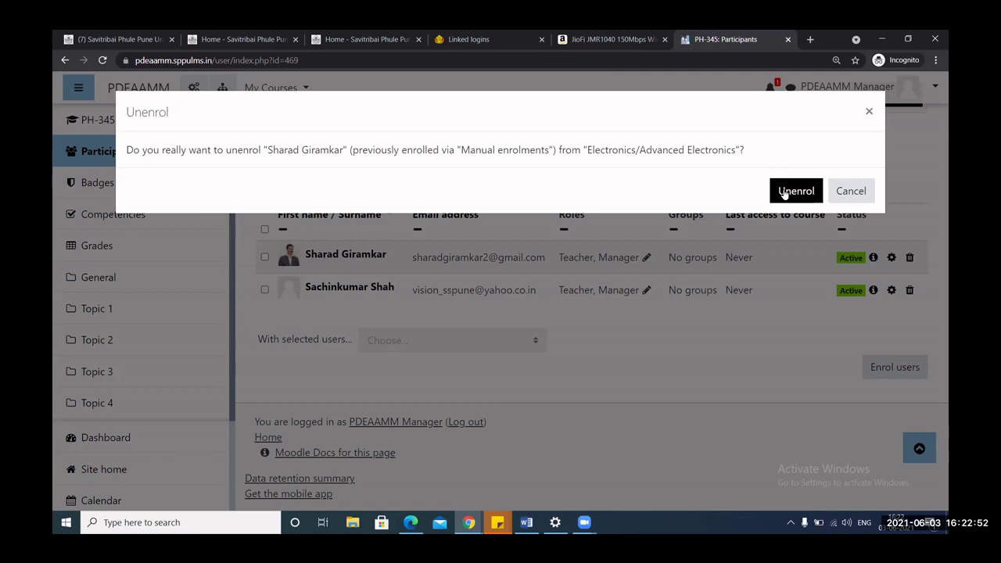
left_click(796, 195)
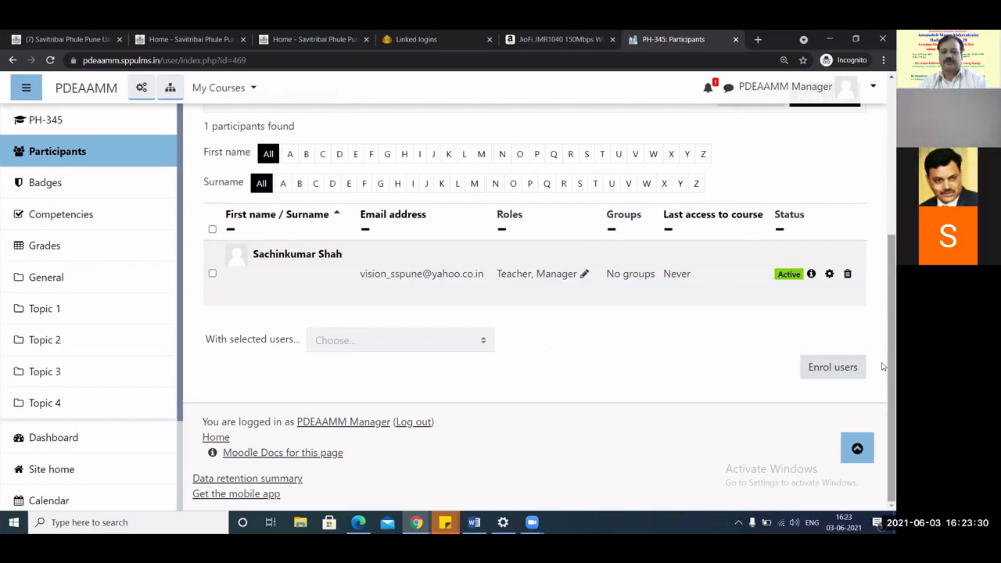
Reopen the Enrol users dialog for PH-345, keeping Student as the role
left_click(836, 366)
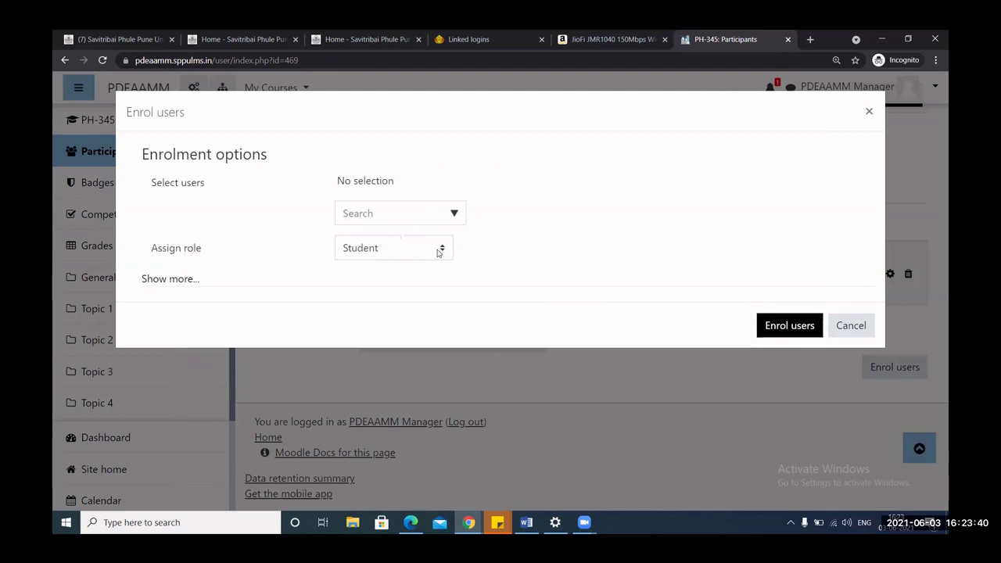
left_click(438, 251)
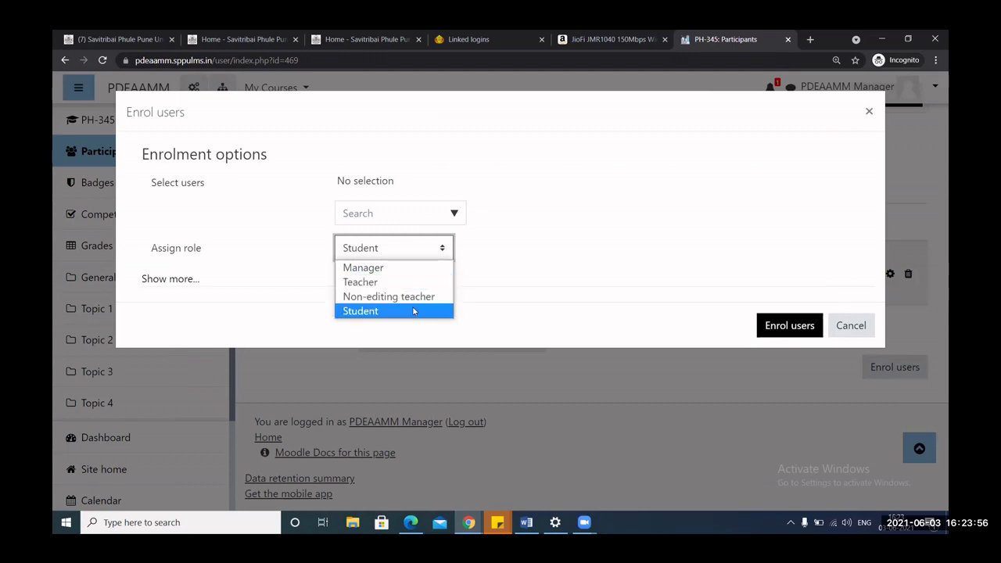
left_click(419, 240)
left_click(420, 207)
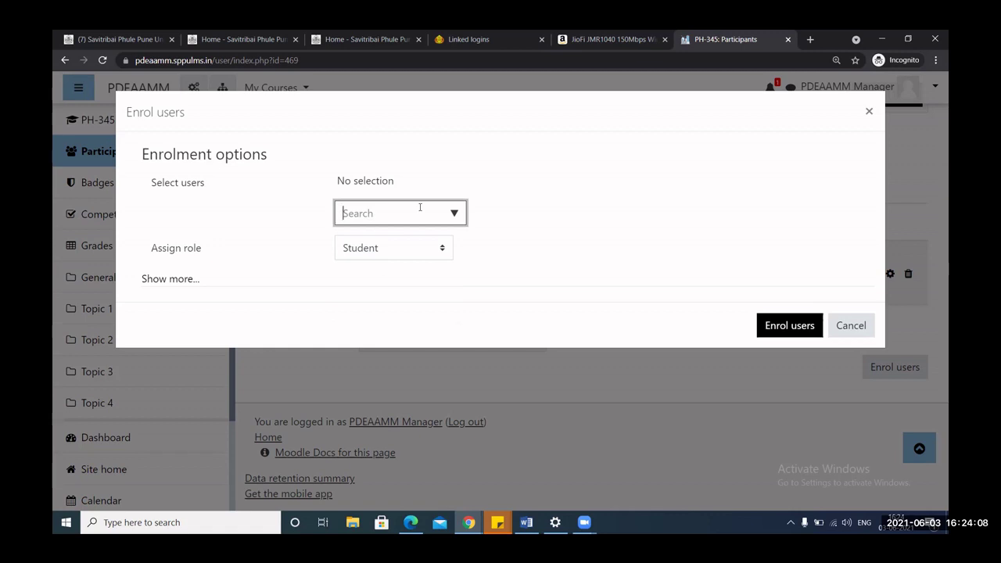
Search and add two users to the selection, then remove both chips again
type("abc")
key("BackSpace")
key("BackSpace")
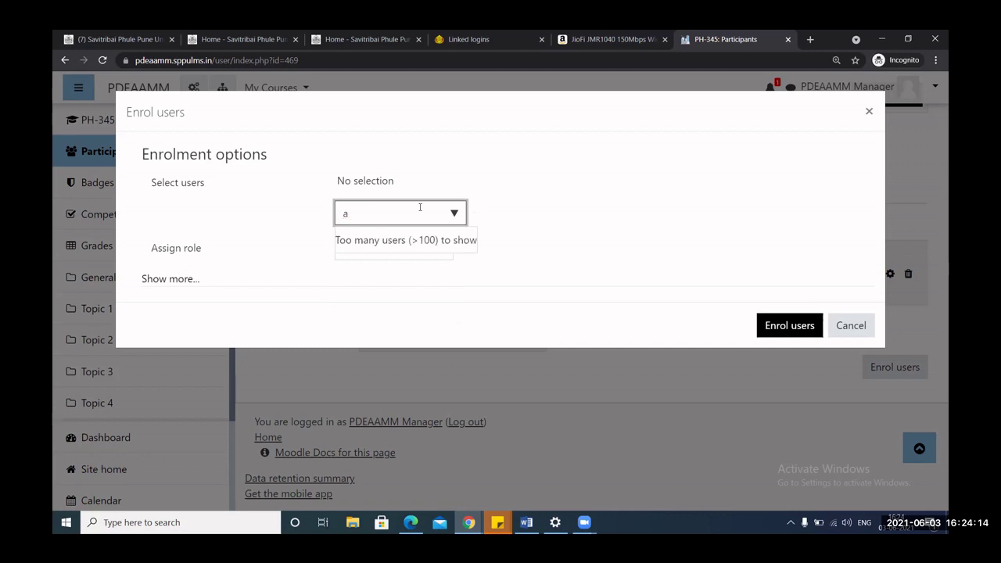
type("se")
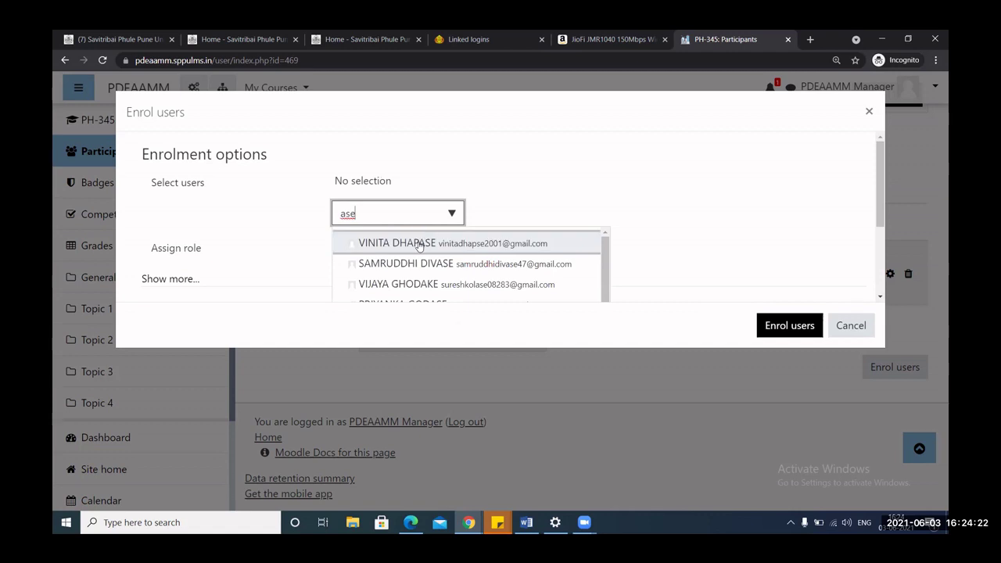
left_click(420, 245)
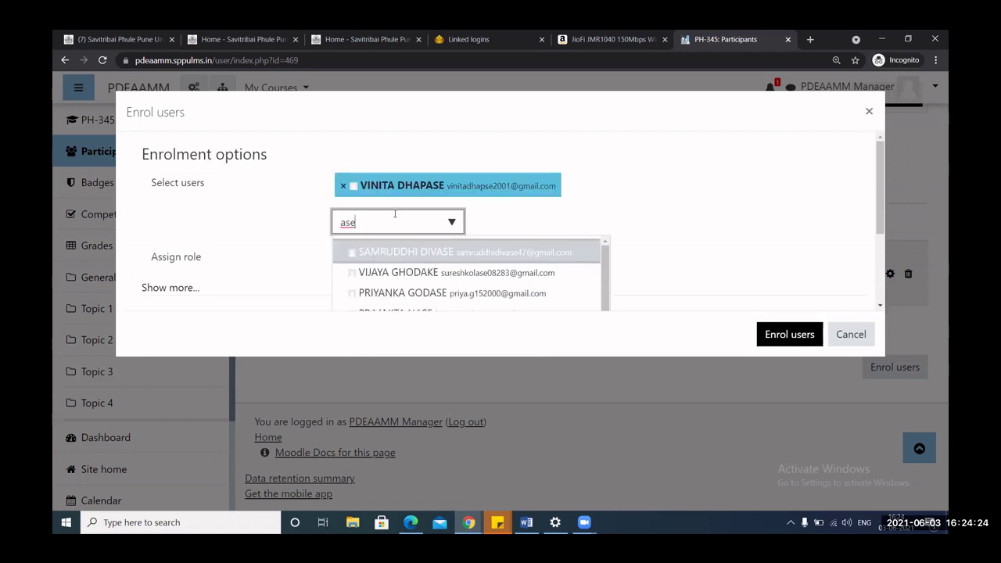
key("BackSpace")
key("BackSpace")
key("BackSpace")
type("sam")
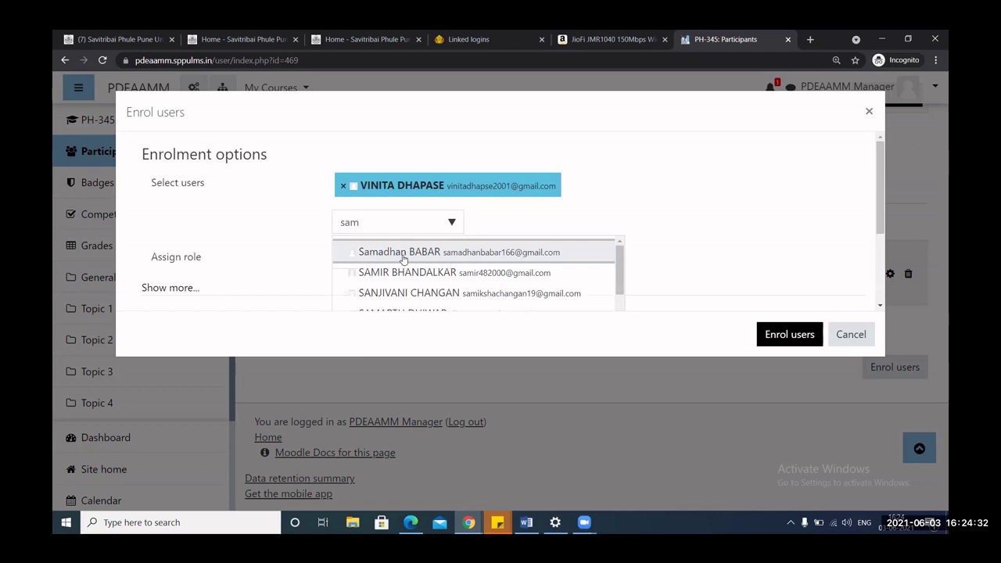
left_click(404, 252)
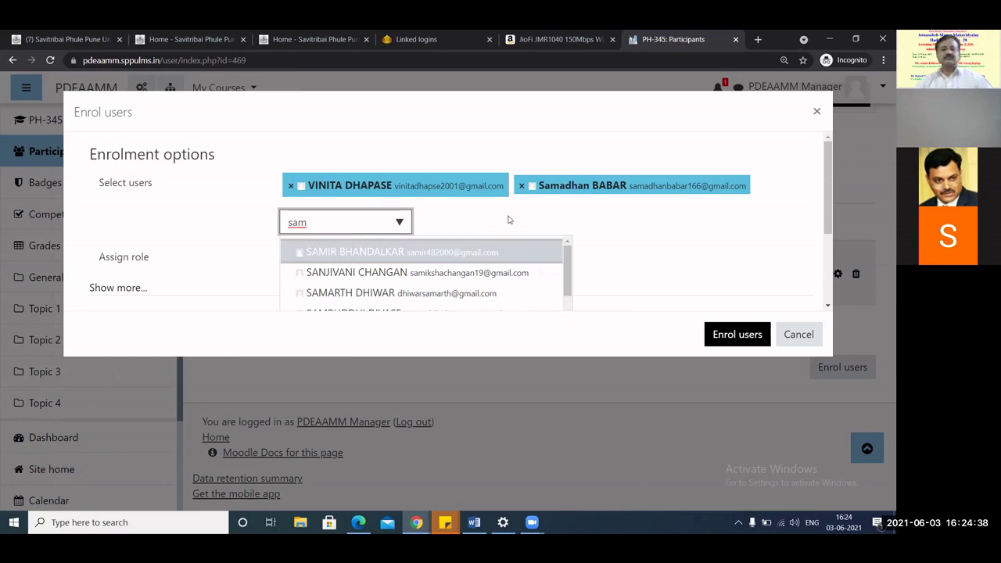
left_click(521, 188)
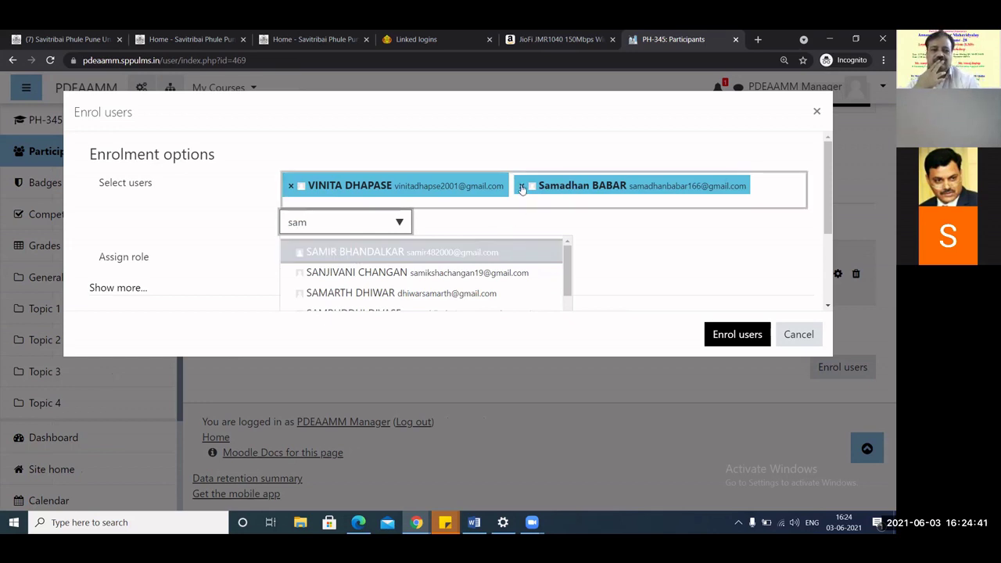
left_click(292, 188)
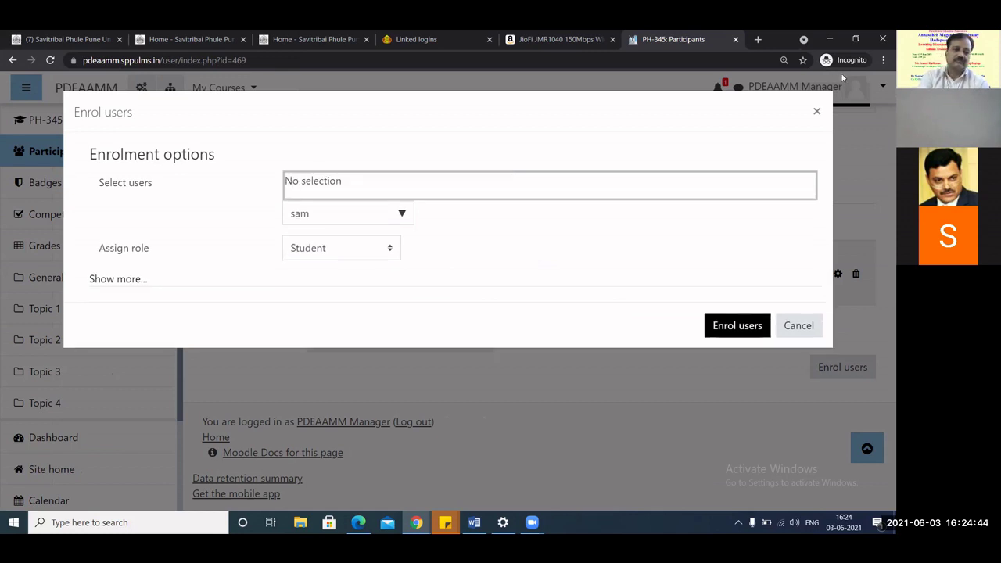
Close the Enrol users dialog without enrolling anyone and go to the Dashboard via the navigation drawer
left_click(816, 114)
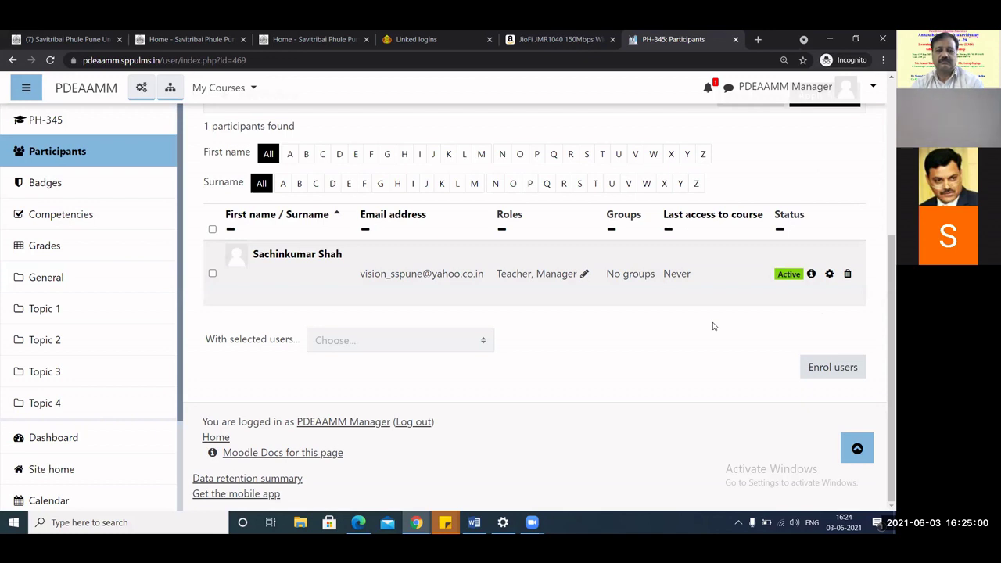
scroll(883, 328, "up", 1)
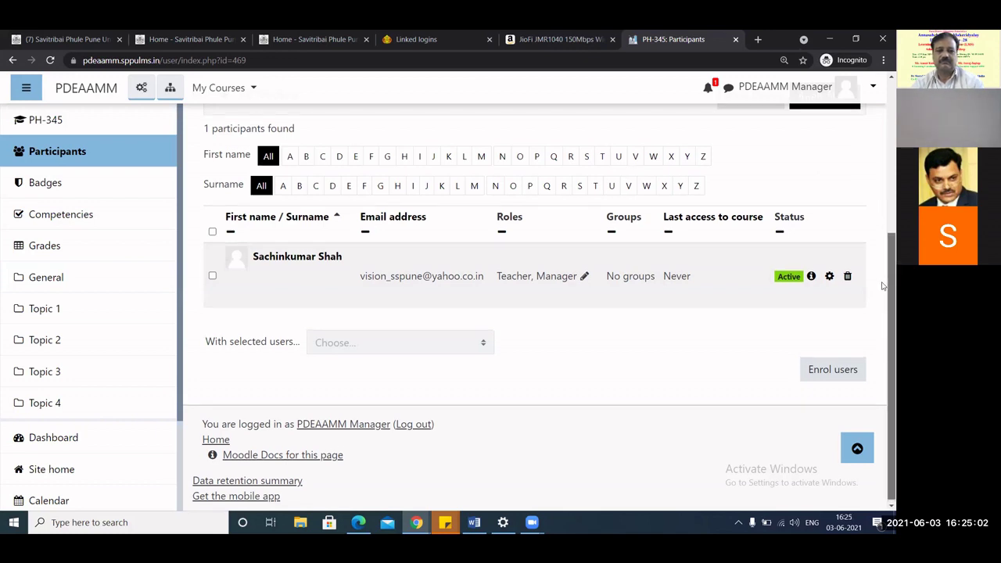
scroll(882, 285, "up", 3)
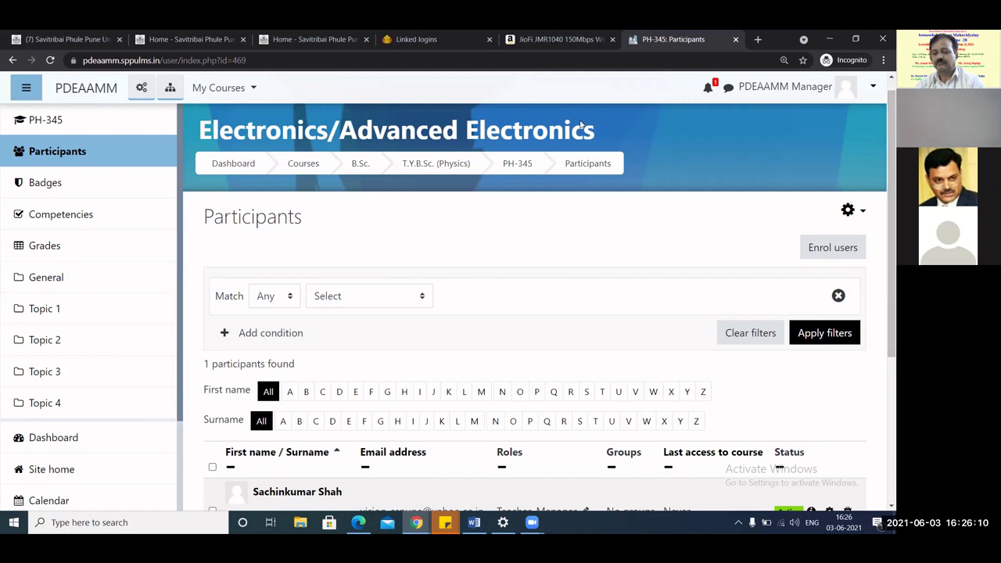
left_click(31, 88)
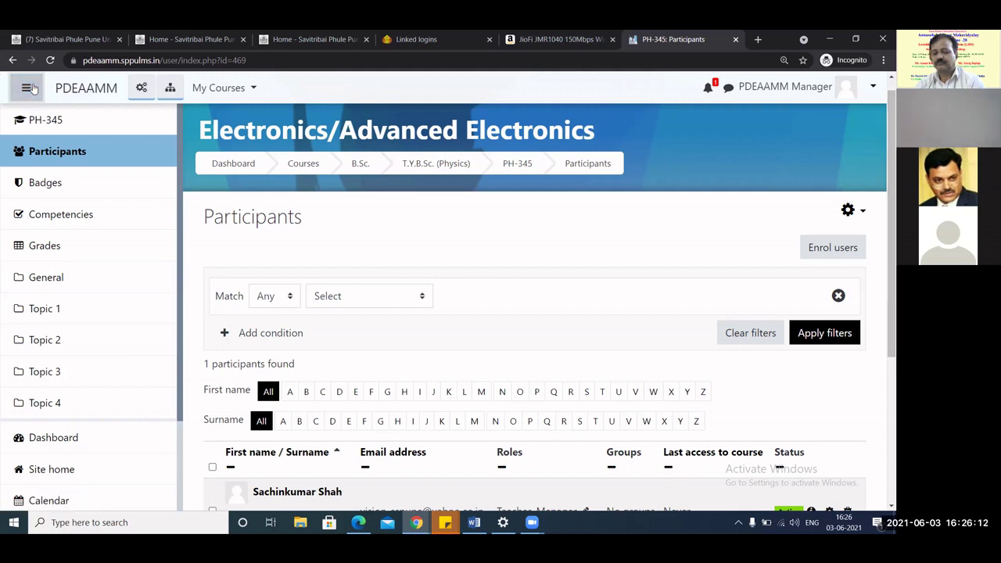
left_click(31, 87)
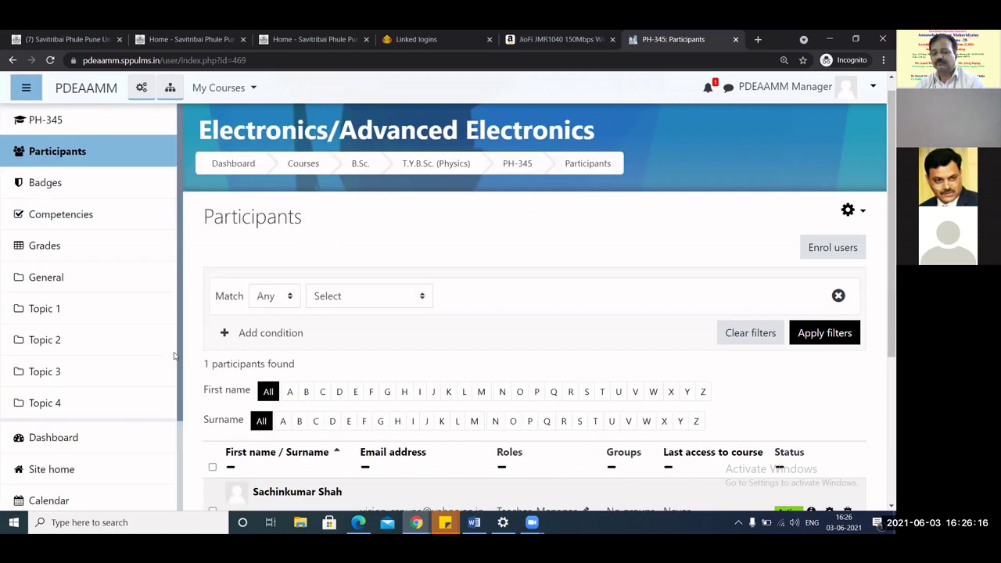
scroll(175, 348, "down", 3)
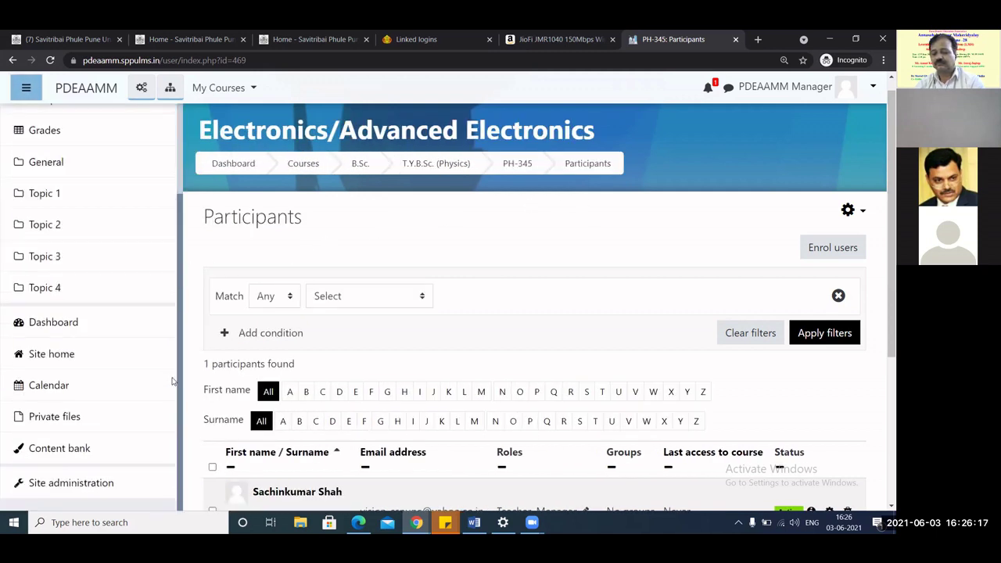
left_click(95, 326)
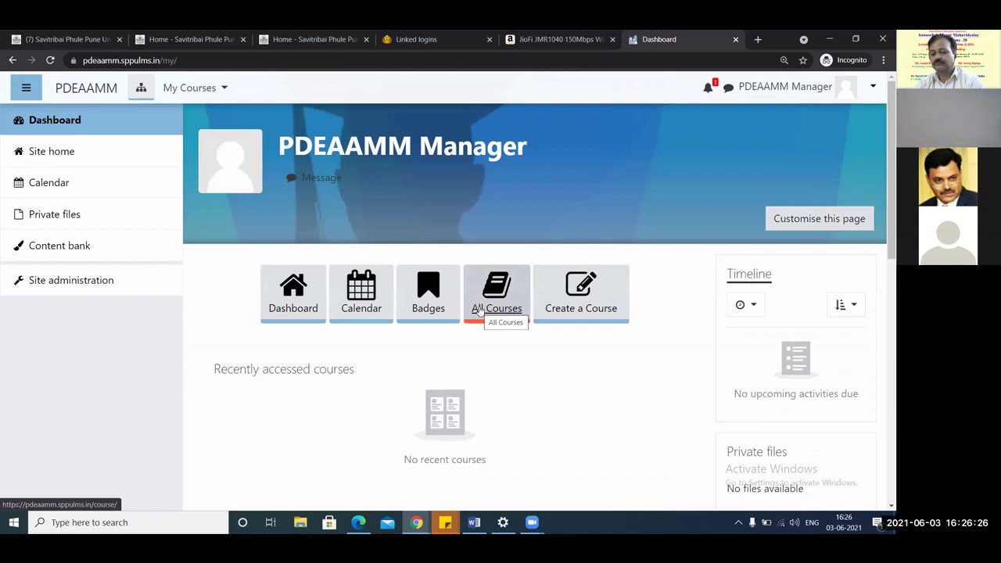
Open All Courses and expand B.A., then F.Y.B.A Div D, revealing its two Marathi literature courses
left_click(478, 310)
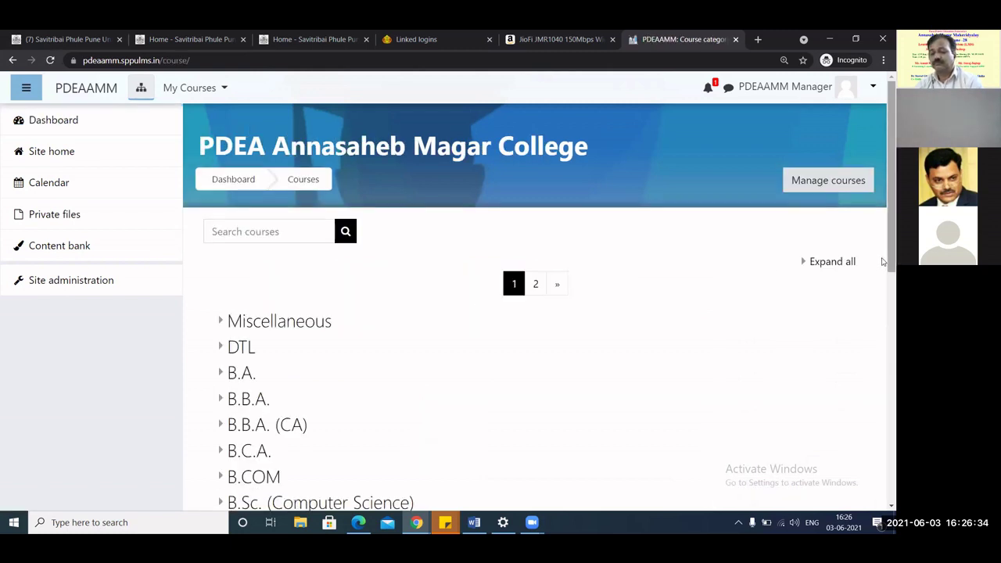
scroll(883, 316, "down", 1)
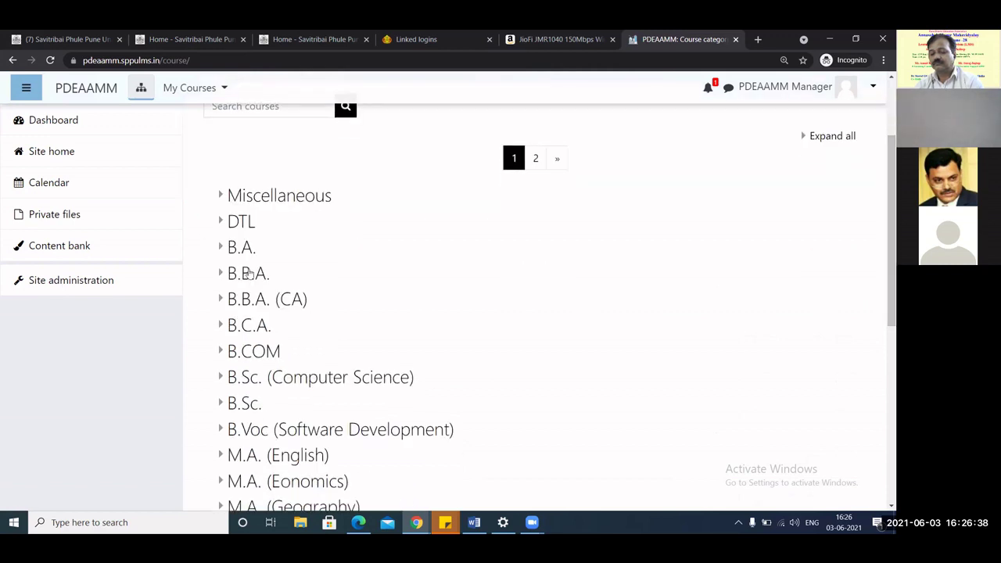
left_click(220, 248)
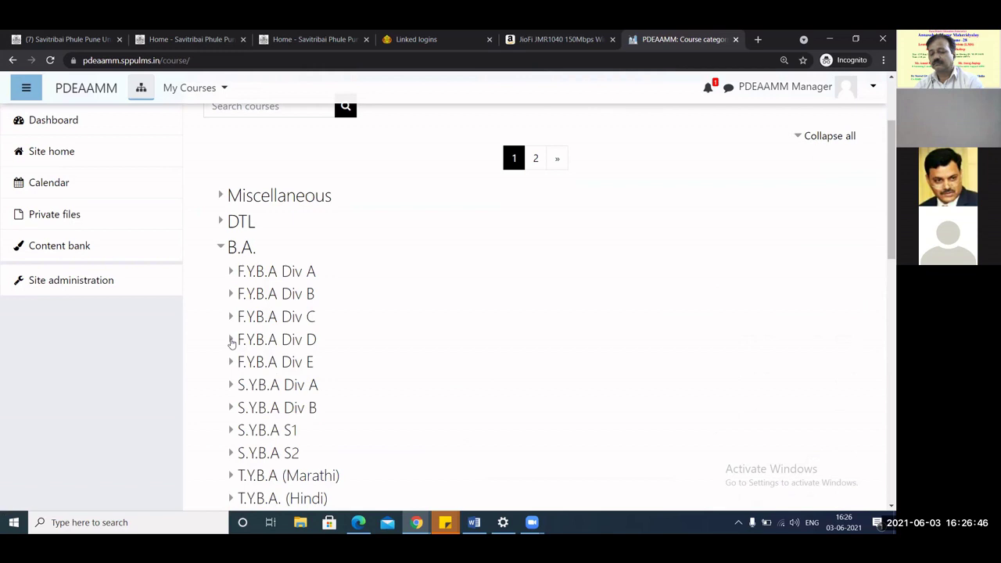
left_click(231, 340)
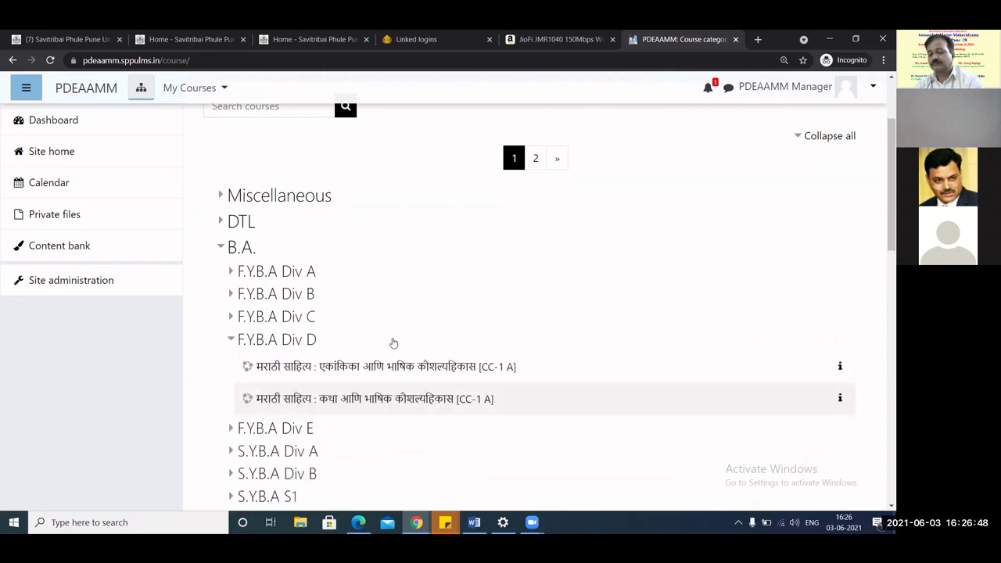
left_click_drag(884, 179, 881, 202)
scroll(881, 201, "down", 1)
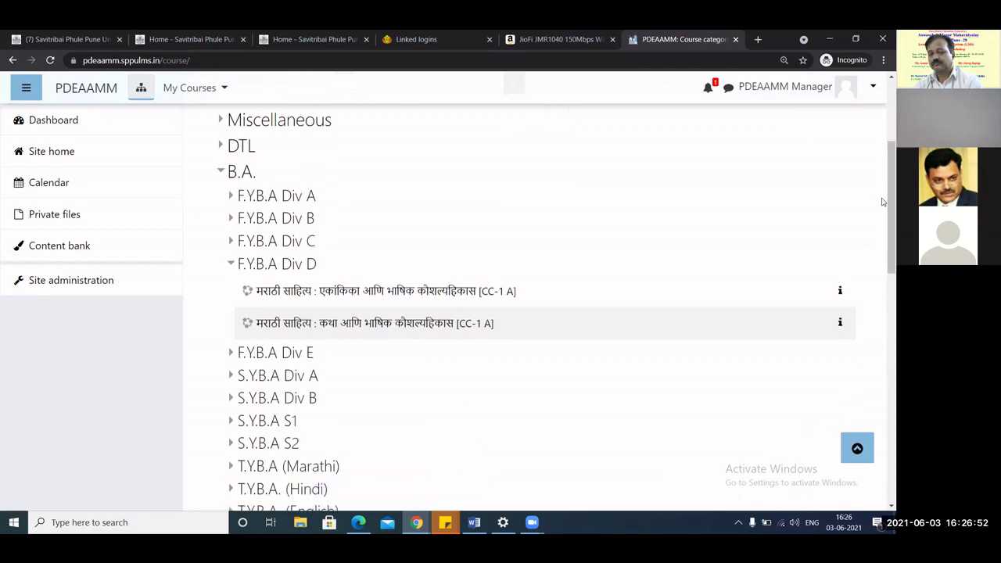